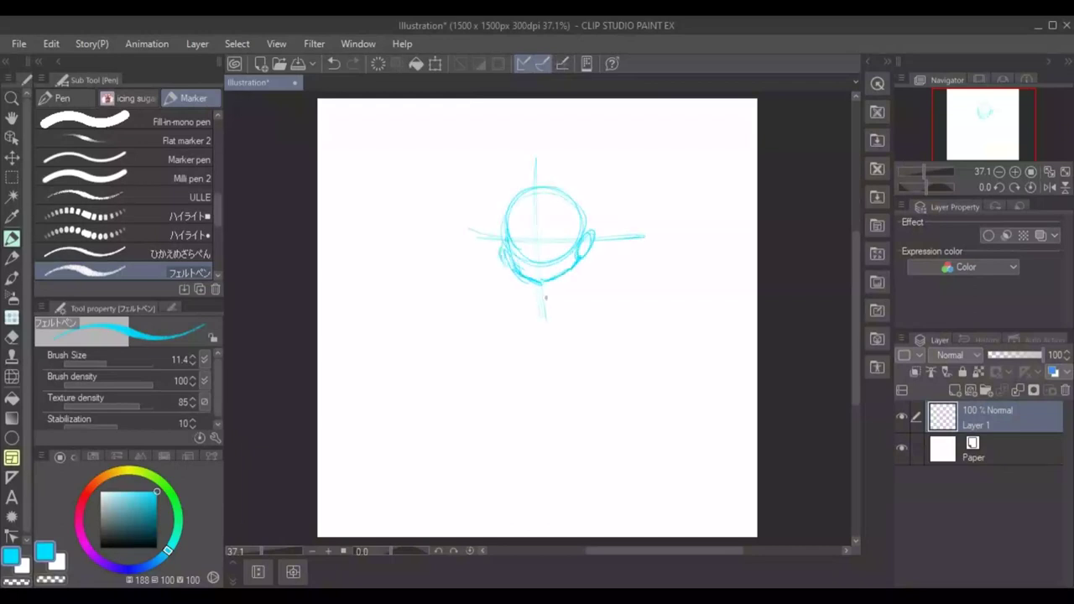
# Sketch the neck, shoulders, torso and legs with feet beneath the head in cyan using the felt-pen marker.
pyautogui.moveTo(597, 325); pyautogui.dragTo(586, 267)
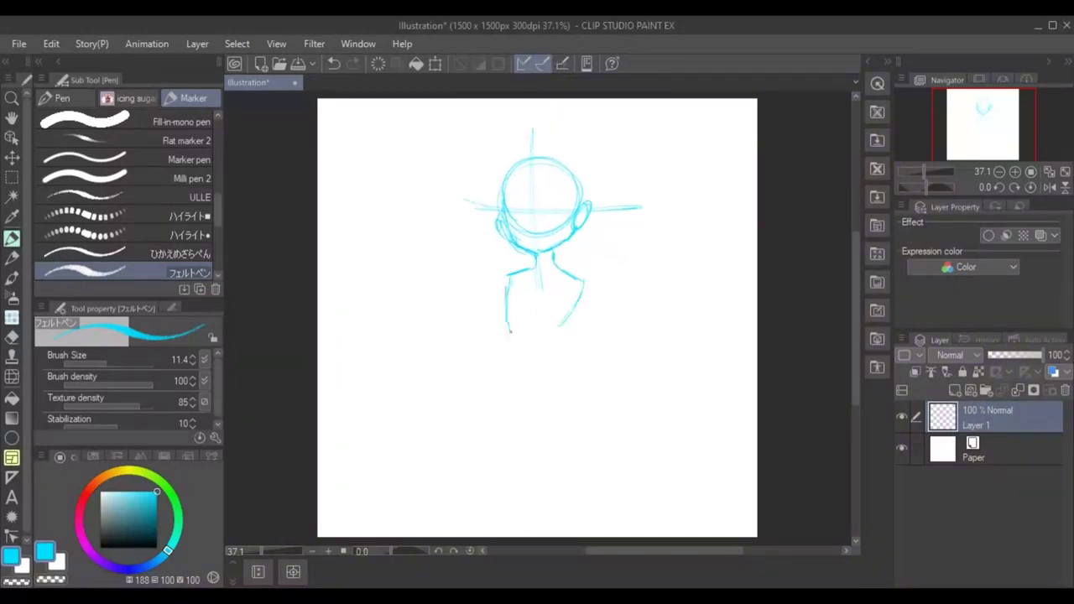
pyautogui.moveTo(523, 392); pyautogui.dragTo(515, 524)
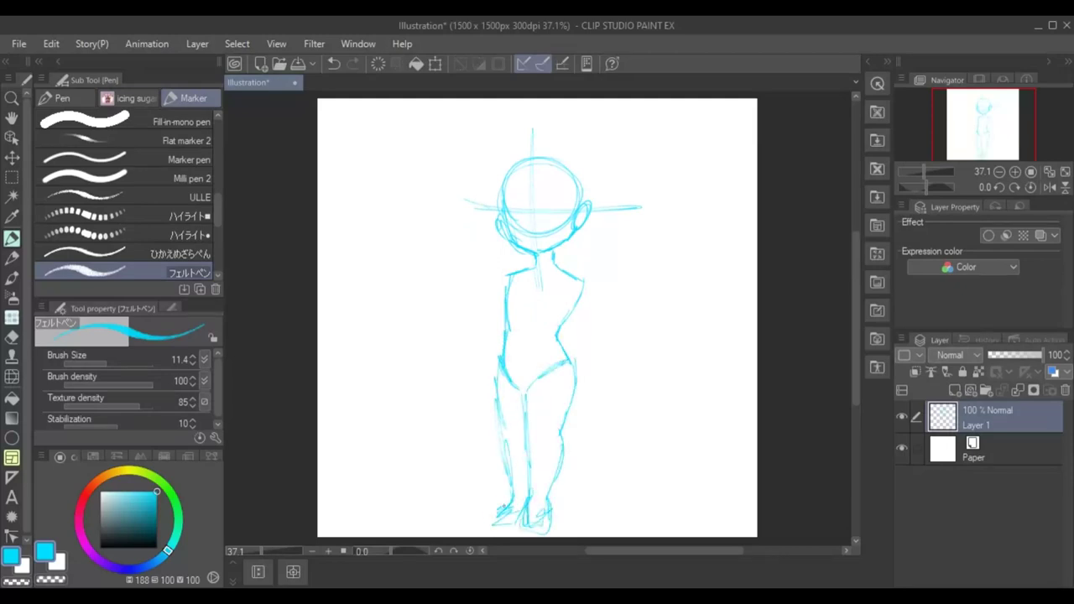
# Lasso the sketched legs and transform them to adjust their angle and placement under the hips.
pyautogui.click(11, 176)
pyautogui.moveTo(642, 352)
pyautogui.mouseDown()
pyautogui.moveTo(406, 448)
pyautogui.moveTo(437, 361)
pyautogui.mouseUp()
pyautogui.click(593, 538)
pyautogui.moveTo(682, 521); pyautogui.dragTo(566, 360)
pyautogui.press('Return')
pyautogui.press('p')
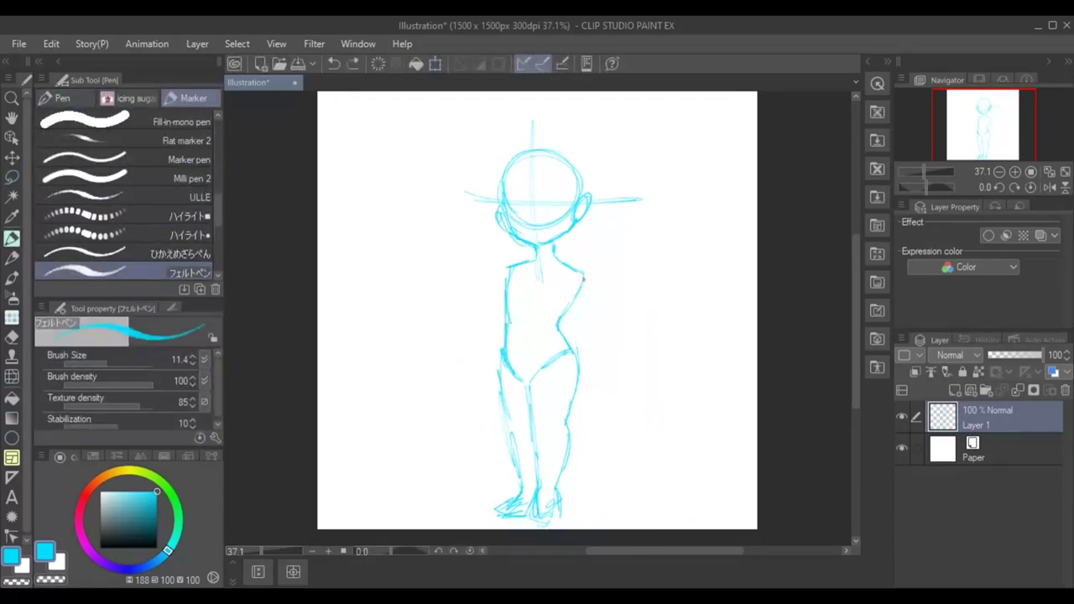
# Sketch the bent arm around a round cat-faced ball with pointed ears, plus the sailor collar and flared skirt.
pyautogui.moveTo(551, 334)
pyautogui.mouseDown()
pyautogui.moveTo(475, 299)
pyautogui.moveTo(554, 335)
pyautogui.mouseUp()
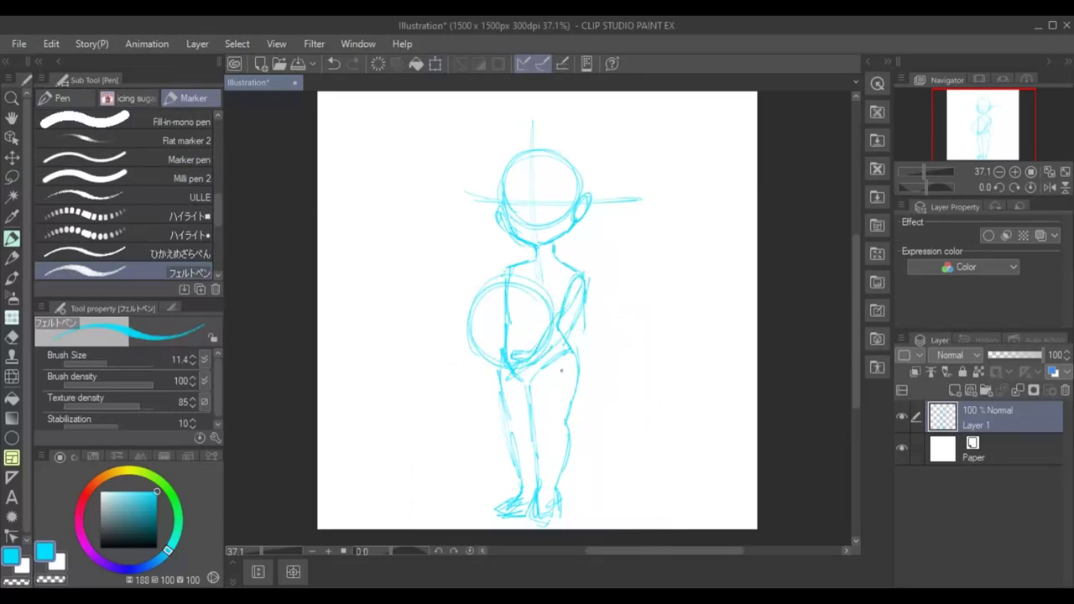
pyautogui.moveTo(569, 338); pyautogui.dragTo(619, 389)
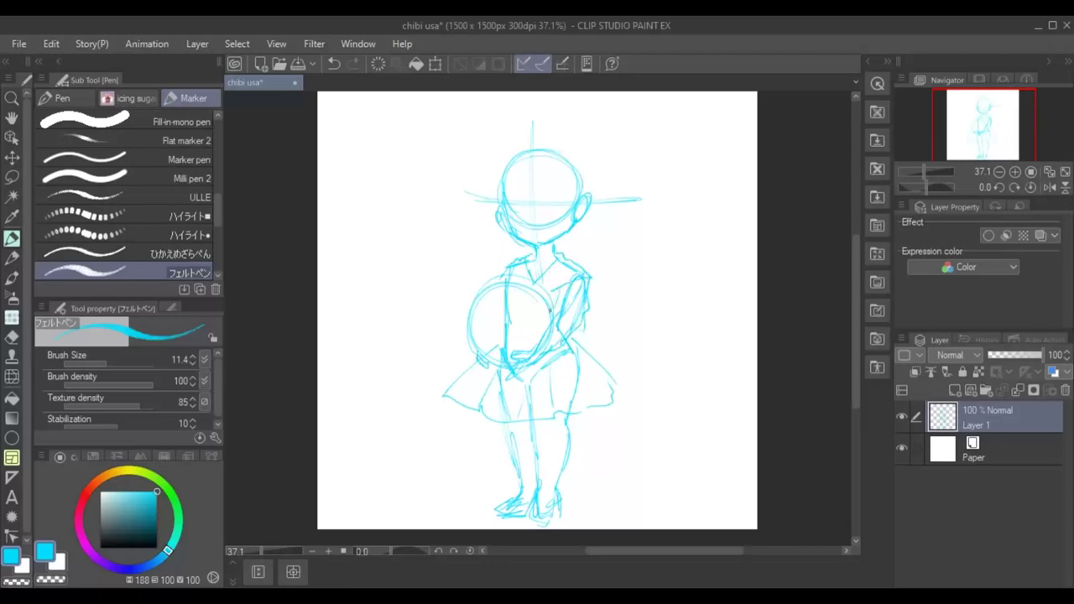
pyautogui.hotkey('ctrl', 'z')
pyautogui.moveTo(470, 332); pyautogui.dragTo(473, 275)
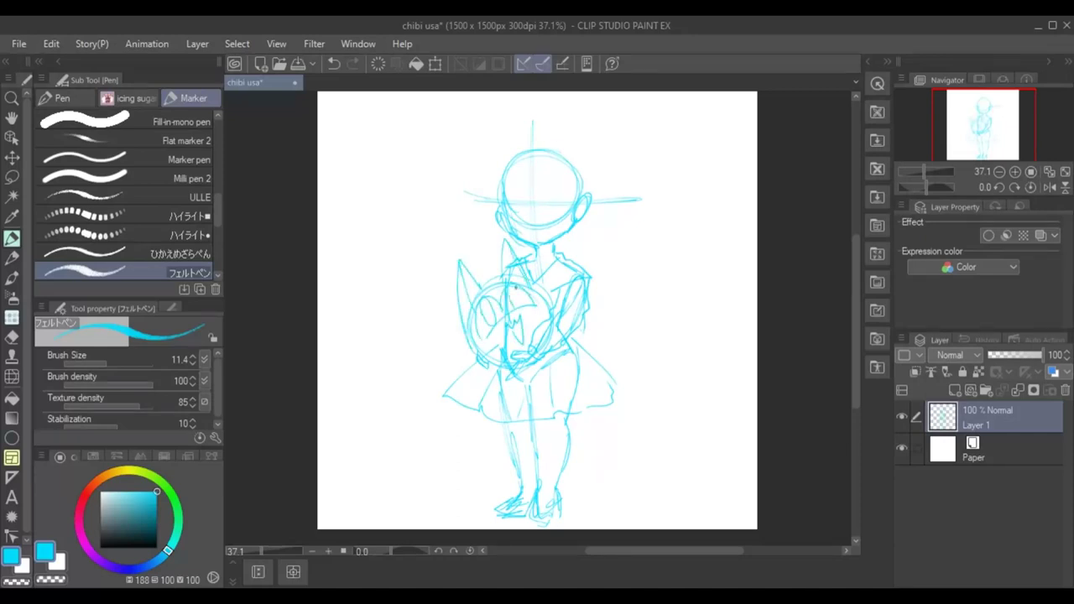
# Sketch the centre-parted fringe and the rounded side hair on the head with the brush at size 6.7.
pyautogui.scroll(3, 528, 132)
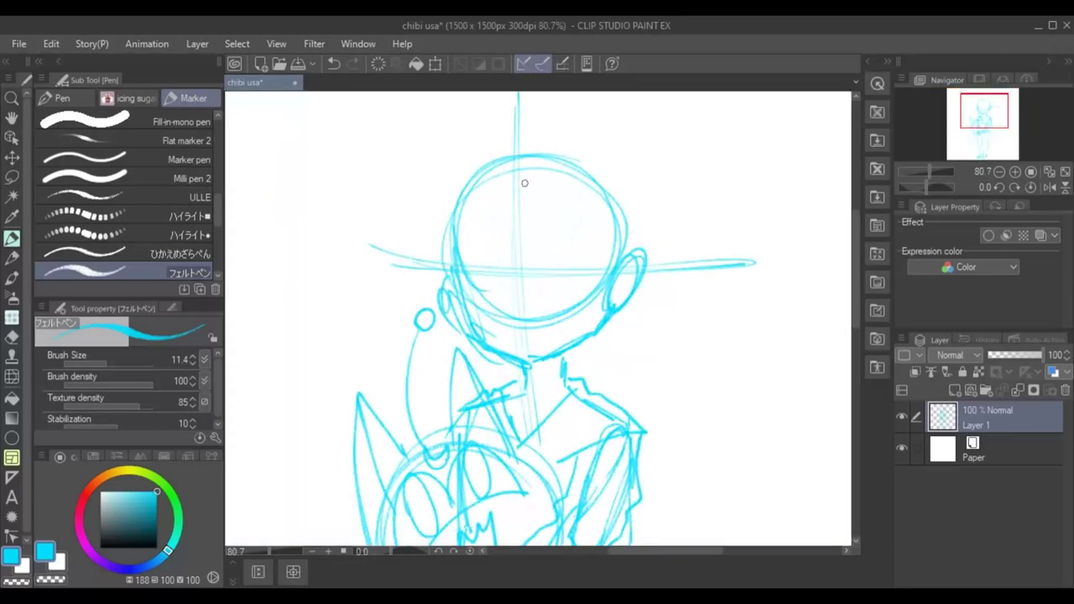
pyautogui.scroll(2, 519, 168)
pyautogui.moveTo(503, 184); pyautogui.dragTo(491, 250)
pyautogui.moveTo(348, 202); pyautogui.dragTo(329, 301)
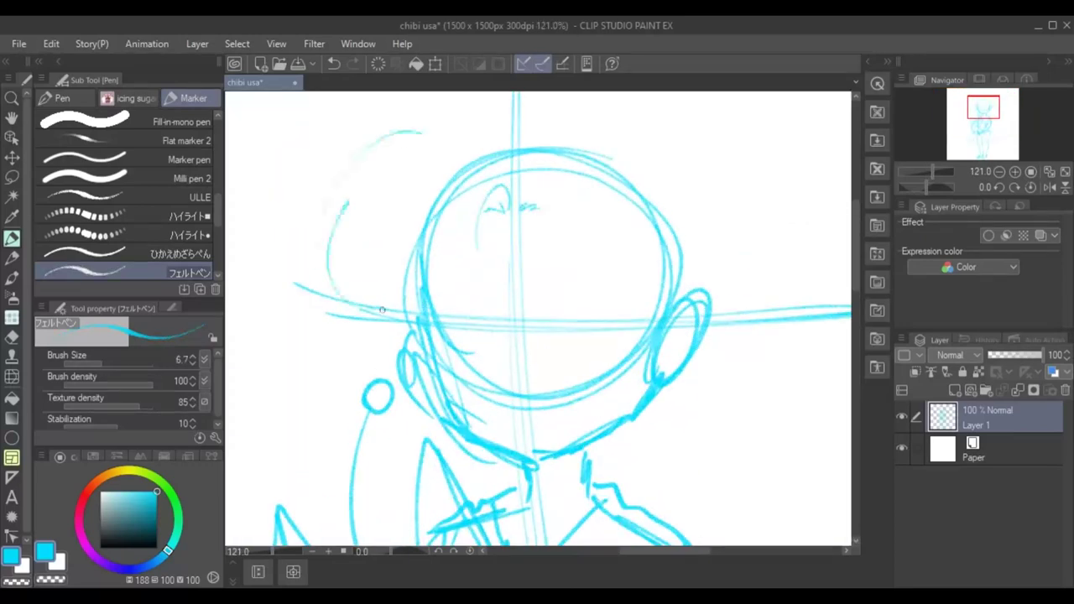
pyautogui.moveTo(394, 249); pyautogui.dragTo(386, 319)
pyautogui.moveTo(453, 277); pyautogui.dragTo(447, 318)
pyautogui.moveTo(524, 178); pyautogui.dragTo(558, 252)
pyautogui.moveTo(558, 252); pyautogui.dragTo(546, 312)
pyautogui.moveTo(625, 164); pyautogui.dragTo(659, 313)
pyautogui.moveTo(637, 306); pyautogui.dragTo(629, 298)
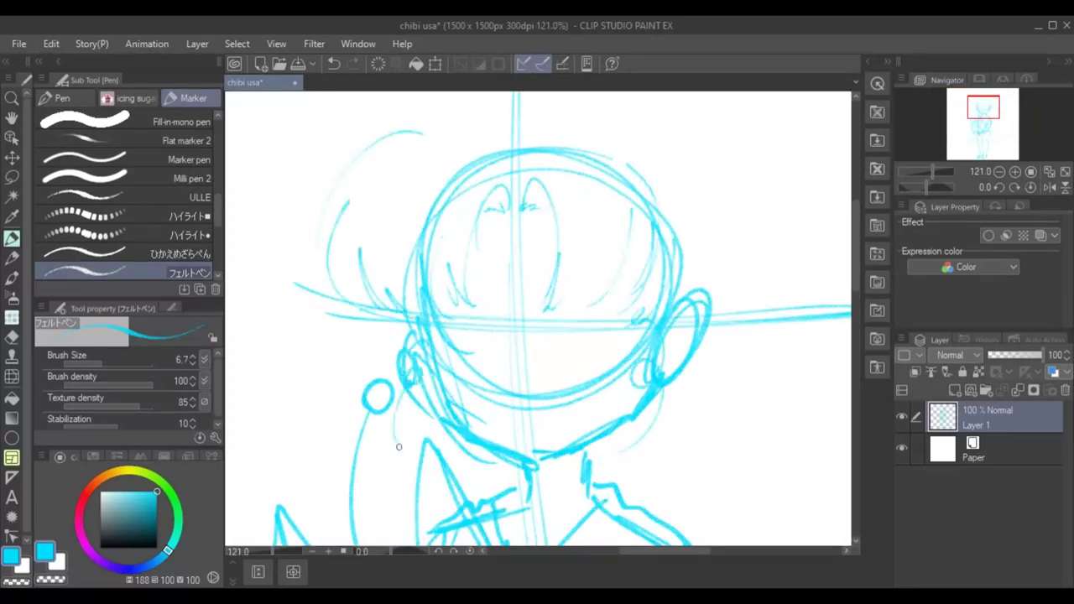
# Sketch the crown of the hair and two pointed, ear-shaped buns on top of the head, and save the drawing.
pyautogui.scroll(-2, 650, 204)
pyautogui.scroll(2, 538, 319)
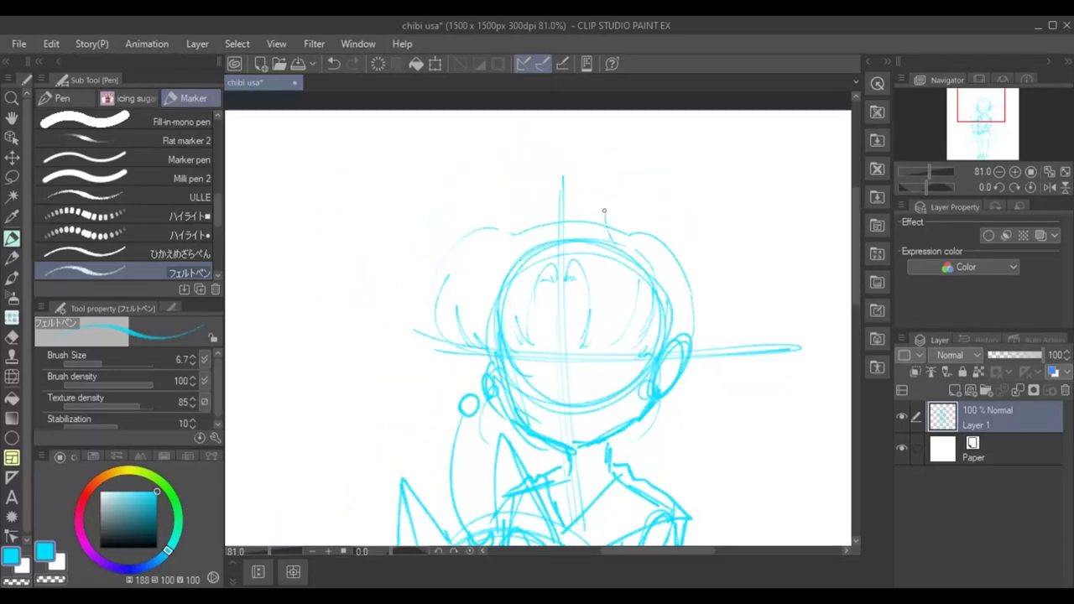
pyautogui.moveTo(615, 228); pyautogui.dragTo(680, 186)
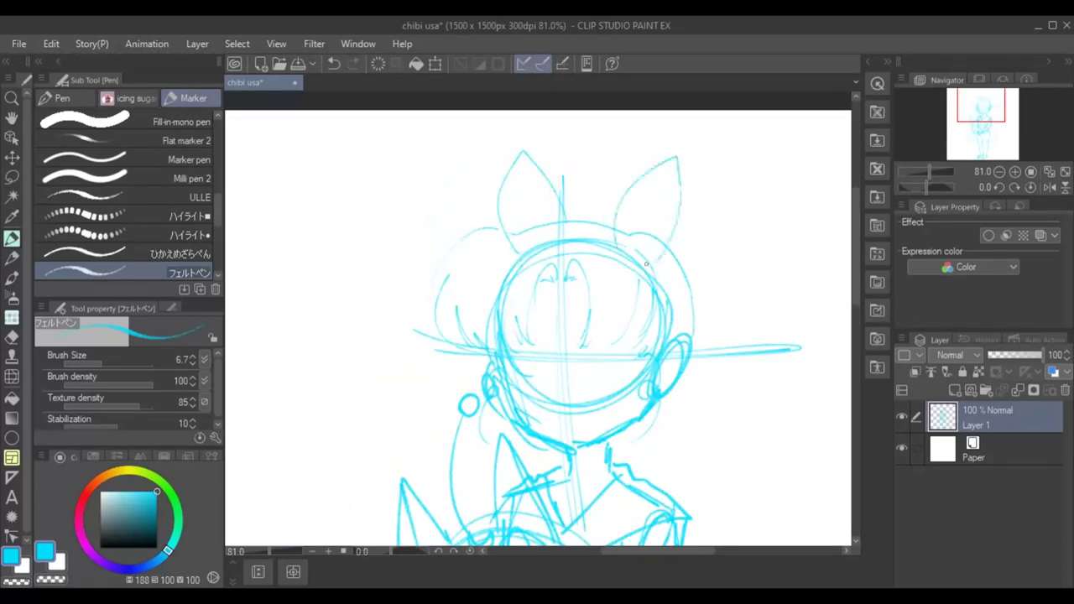
pyautogui.hotkey('ctrl', 's')
# Sketch large curved pigtails sweeping out from both sides of the head.
pyautogui.scroll(-3, 700, 383)
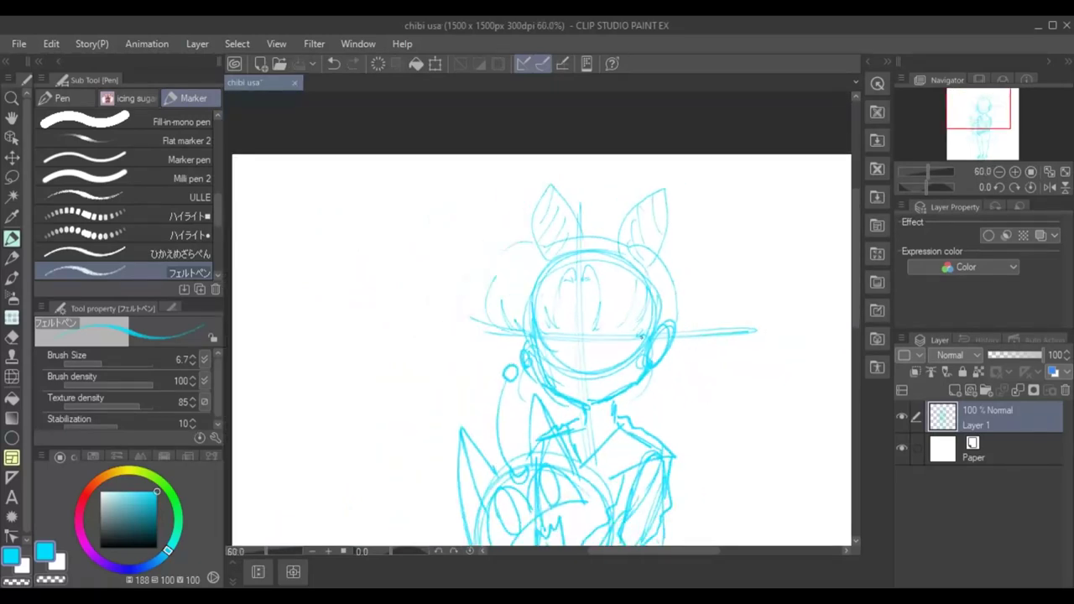
pyautogui.hotkey('ctrl', 'z')
pyautogui.moveTo(605, 256); pyautogui.dragTo(702, 388)
pyautogui.moveTo(663, 359); pyautogui.dragTo(655, 393)
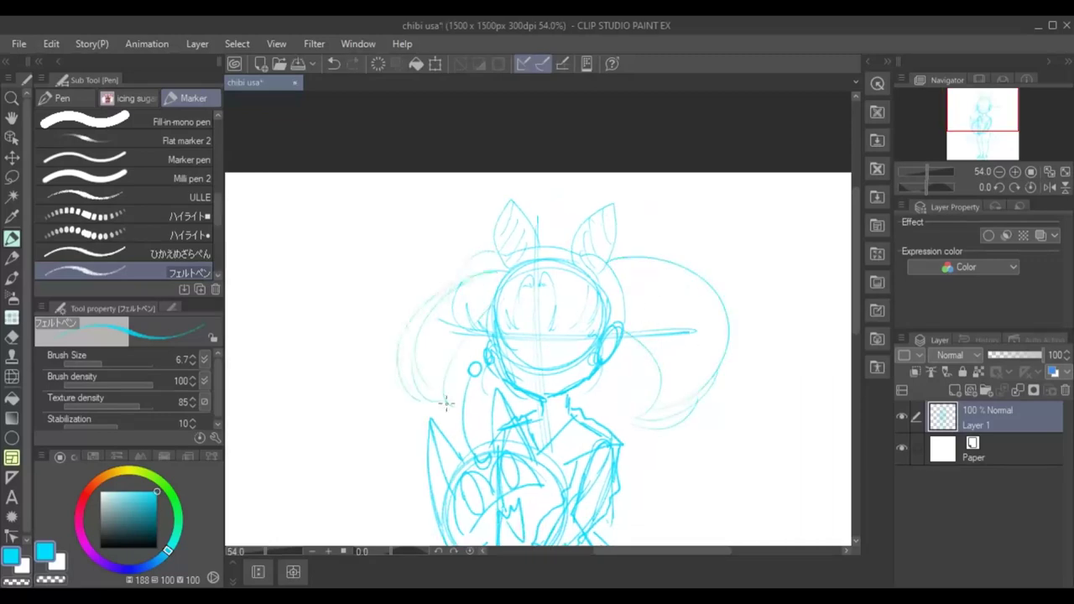
# Add a new layer for the line art, set the drawing colour to black and lower the sketch layer's opacity to 40%.
pyautogui.moveTo(856, 212); pyautogui.dragTo(865, 303)
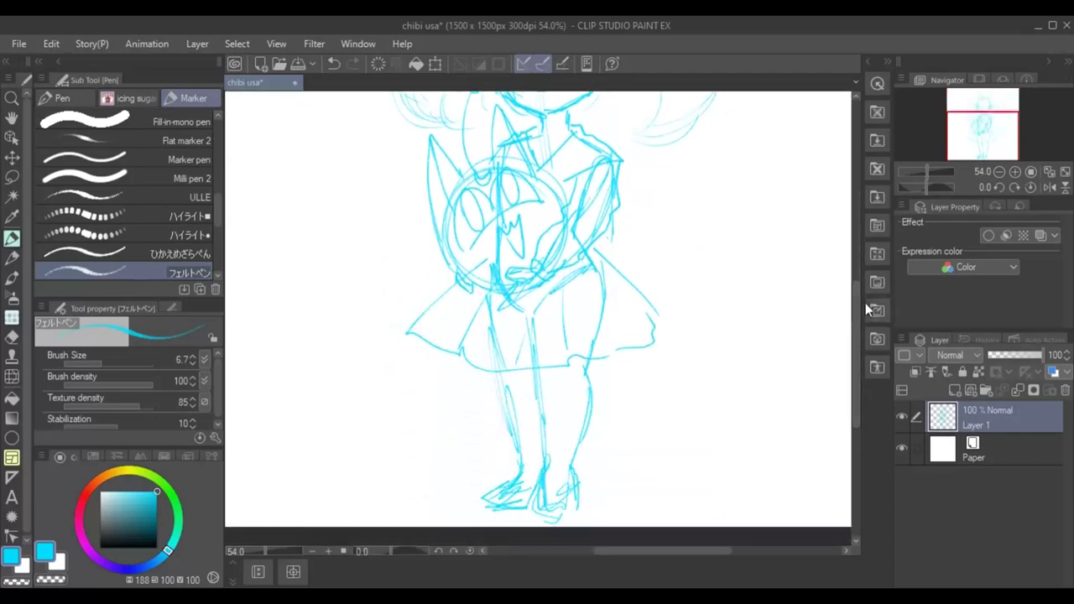
pyautogui.hotkey('ctrl', 'shift', 'n')
pyautogui.scroll(4, 860, 297)
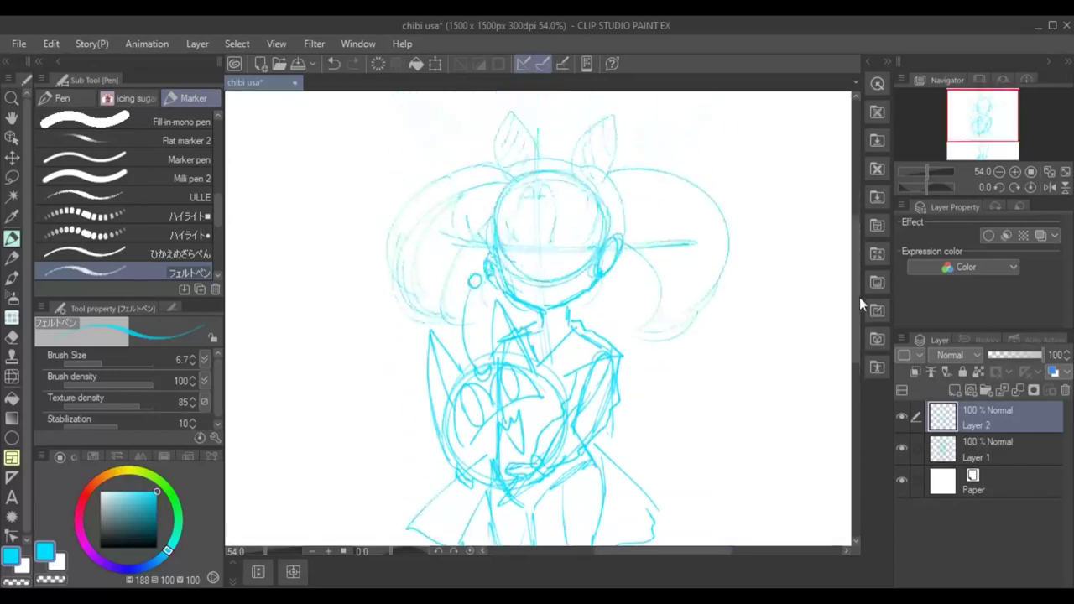
pyautogui.press('d')
pyautogui.click(998, 449)
pyautogui.click(1010, 355)
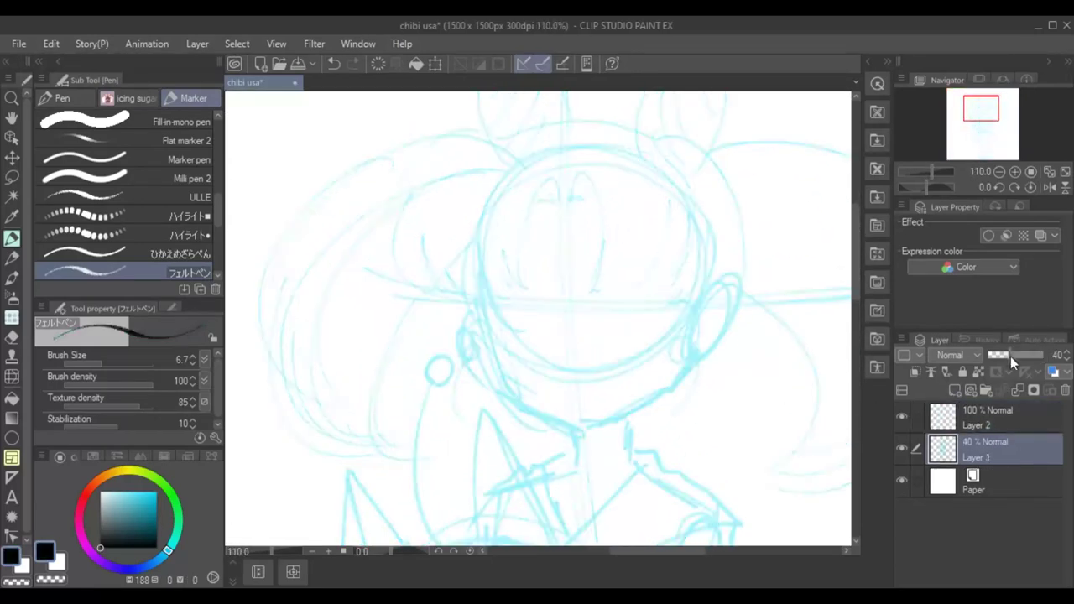
# On Layer 2, ink the centre parting and the right-hand arched strand of the fringe down to its tips.
pyautogui.scroll(2, 828, 285)
pyautogui.click(990, 420)
pyautogui.scroll(1, 579, 239)
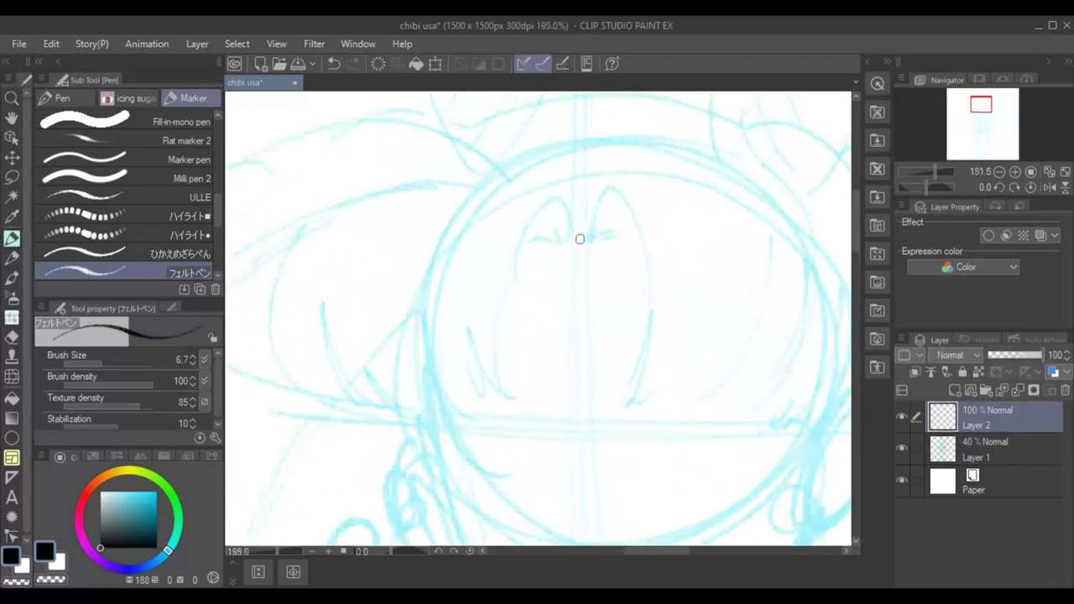
pyautogui.moveTo(593, 232)
pyautogui.mouseDown()
pyautogui.moveTo(621, 402)
pyautogui.moveTo(629, 210)
pyautogui.moveTo(629, 403)
pyautogui.mouseUp()
pyautogui.hotkey('ctrl', 'z')
pyautogui.hotkey('ctrl', 'z')
pyautogui.moveTo(647, 323); pyautogui.dragTo(623, 409)
pyautogui.moveTo(657, 349); pyautogui.dragTo(626, 409)
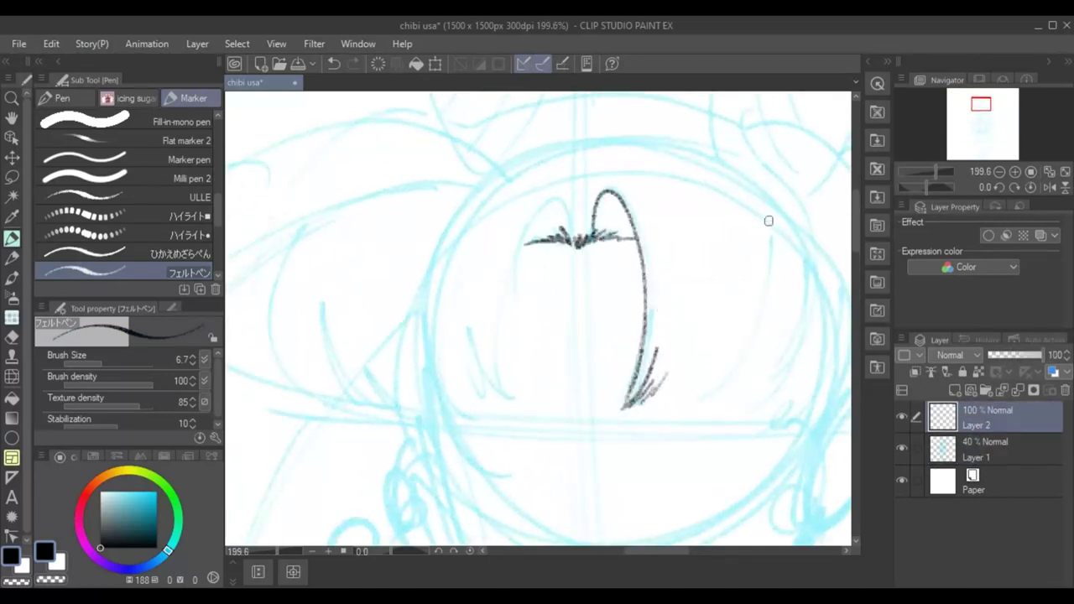
# Ink the tapered fringe locks from the central strand to the right side of the forehead.
pyautogui.moveTo(771, 209); pyautogui.dragTo(697, 401)
pyautogui.moveTo(747, 333); pyautogui.dragTo(648, 406)
pyautogui.moveTo(710, 195); pyautogui.dragTo(698, 353)
pyautogui.moveTo(693, 296); pyautogui.dragTo(677, 369)
pyautogui.moveTo(628, 552); pyautogui.dragTo(666, 552)
pyautogui.moveTo(686, 227); pyautogui.dragTo(661, 389)
pyautogui.moveTo(631, 277); pyautogui.dragTo(617, 410)
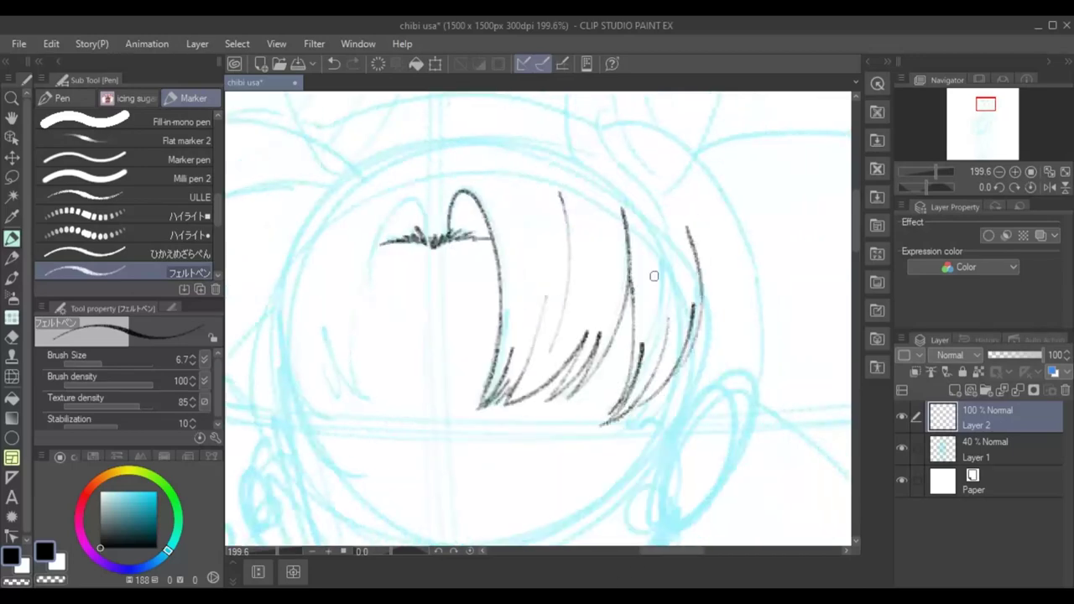
# Ink the left-hand arched strand of the centre parting.
pyautogui.hscroll(-10, 652, 277)
pyautogui.moveTo(646, 244)
pyautogui.mouseDown()
pyautogui.moveTo(618, 199)
pyautogui.moveTo(563, 403)
pyautogui.mouseUp()
pyautogui.hotkey('ctrl', 'z')
pyautogui.moveTo(618, 200); pyautogui.dragTo(563, 400)
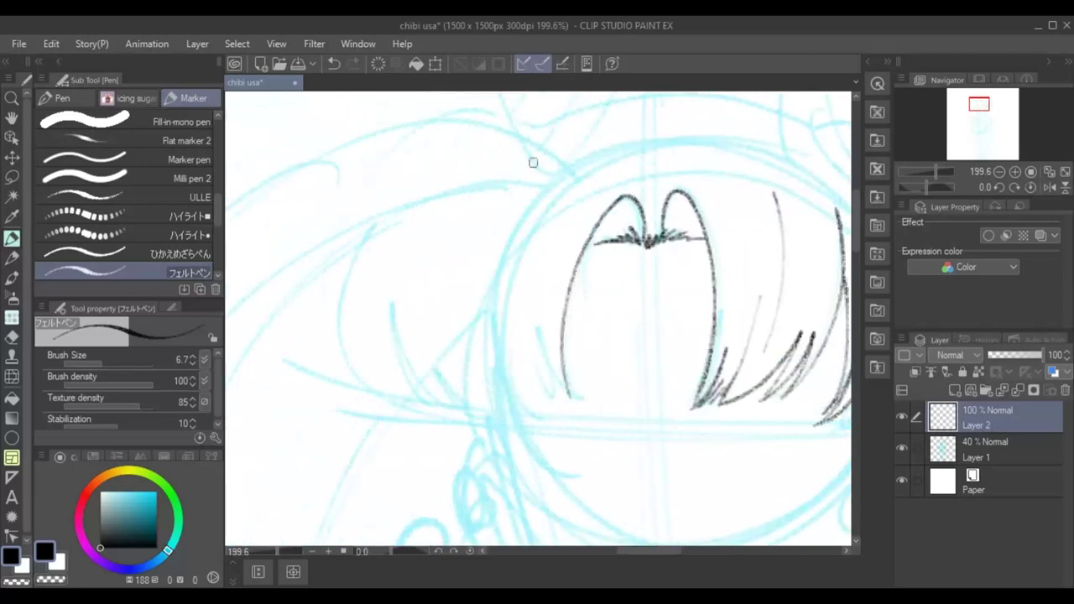
# Ink the outer contour of the left side hair with its curled-in tips.
pyautogui.scroll(-1, 520, 161)
pyautogui.moveTo(544, 134)
pyautogui.mouseDown()
pyautogui.moveTo(433, 129)
pyautogui.moveTo(385, 361)
pyautogui.mouseUp()
pyautogui.moveTo(366, 281)
pyautogui.mouseDown()
pyautogui.moveTo(385, 360)
pyautogui.moveTo(416, 378)
pyautogui.mouseUp()
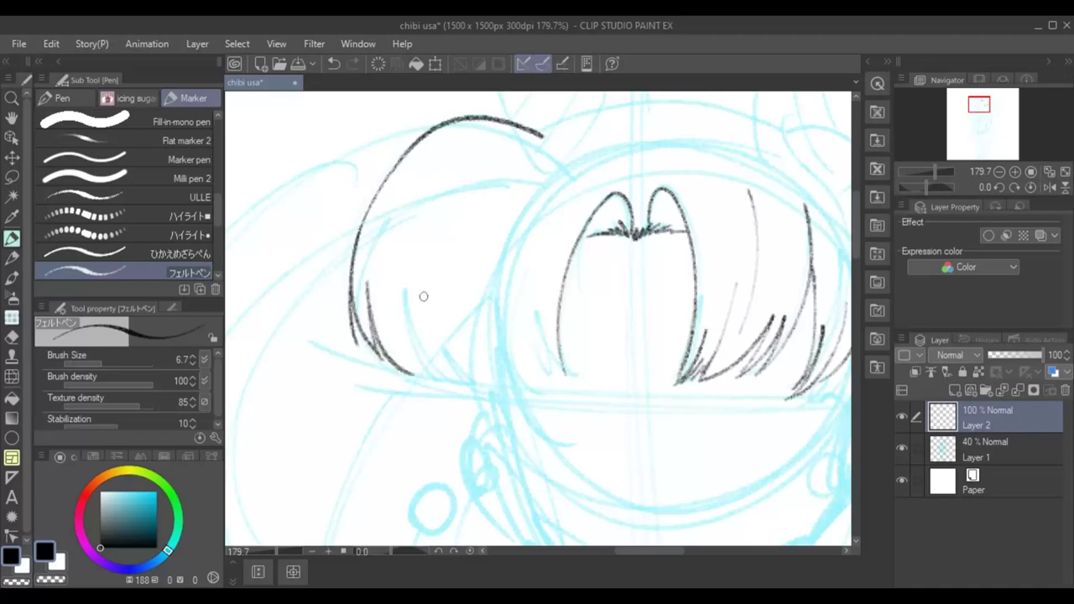
pyautogui.moveTo(403, 338); pyautogui.dragTo(425, 383)
# Ink the fringe locks and inner strands between the left hair contour and the centre parting.
pyautogui.moveTo(418, 299); pyautogui.dragTo(504, 399)
pyautogui.moveTo(457, 244); pyautogui.dragTo(500, 398)
pyautogui.moveTo(482, 252)
pyautogui.mouseDown()
pyautogui.moveTo(525, 401)
pyautogui.moveTo(537, 388)
pyautogui.mouseUp()
pyautogui.moveTo(528, 254); pyautogui.dragTo(575, 382)
pyautogui.moveTo(464, 153); pyautogui.dragTo(391, 300)
pyautogui.moveTo(415, 222); pyautogui.dragTo(408, 330)
pyautogui.scroll(-4, 571, 328)
pyautogui.scroll(4, 672, 431)
# Ink the right-hand ear with its looped lobe and side strand, and set the Hard eraser to size 8.
pyautogui.moveTo(643, 315)
pyautogui.mouseDown()
pyautogui.moveTo(715, 376)
pyautogui.moveTo(653, 424)
pyautogui.mouseUp()
pyautogui.moveTo(644, 289)
pyautogui.mouseDown()
pyautogui.moveTo(652, 359)
pyautogui.moveTo(608, 411)
pyautogui.mouseUp()
pyautogui.press('e')
pyautogui.press('[')
pyautogui.press('[')
pyautogui.press('[')
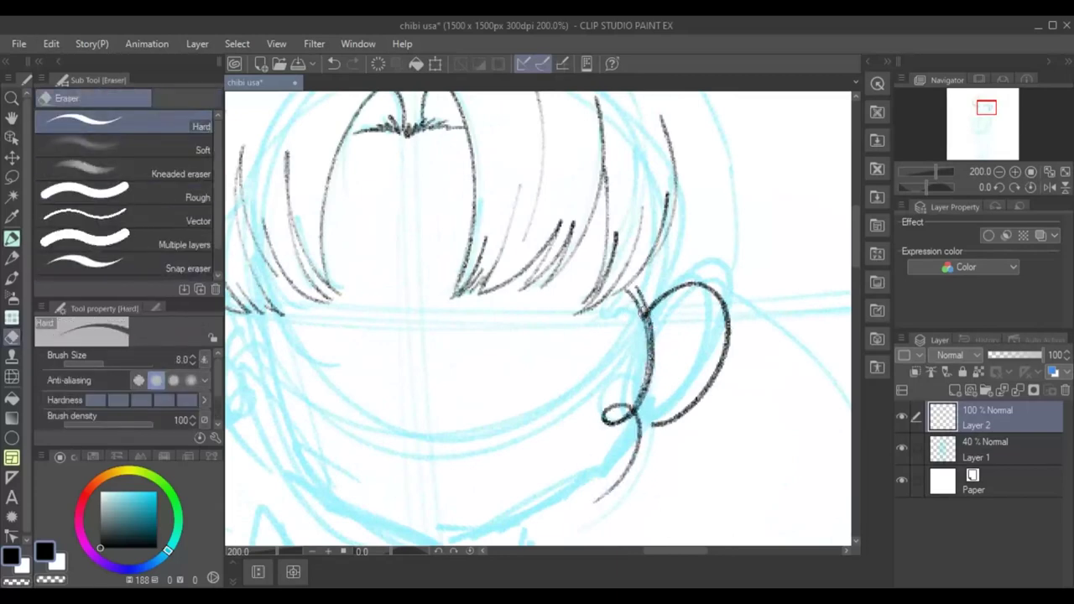
pyautogui.click(8, 269)
pyautogui.scroll(1, 537, 319)
pyautogui.moveTo(367, 202)
pyautogui.mouseDown()
pyautogui.moveTo(388, 298)
pyautogui.moveTo(433, 415)
pyautogui.mouseUp()
pyautogui.hotkey('ctrl', 'z')
pyautogui.moveTo(388, 299)
pyautogui.mouseDown()
pyautogui.moveTo(400, 372)
pyautogui.moveTo(389, 300)
pyautogui.moveTo(425, 411)
pyautogui.moveTo(549, 466)
pyautogui.mouseUp()
pyautogui.hotkey('ctrl', 'z')
pyautogui.hotkey('ctrl', 'z')
pyautogui.scroll(-1, 520, 386)
pyautogui.moveTo(631, 551); pyautogui.dragTo(636, 551)
pyautogui.hotkey('ctrl', 'z')
# Ink both sides of the jawline, then add a small nose mark and a small curved mouth.
pyautogui.moveTo(342, 231)
pyautogui.mouseDown()
pyautogui.moveTo(363, 321)
pyautogui.moveTo(409, 425)
pyautogui.moveTo(541, 466)
pyautogui.mouseUp()
pyautogui.moveTo(737, 348)
pyautogui.mouseDown()
pyautogui.moveTo(684, 407)
pyautogui.moveTo(599, 453)
pyautogui.mouseUp()
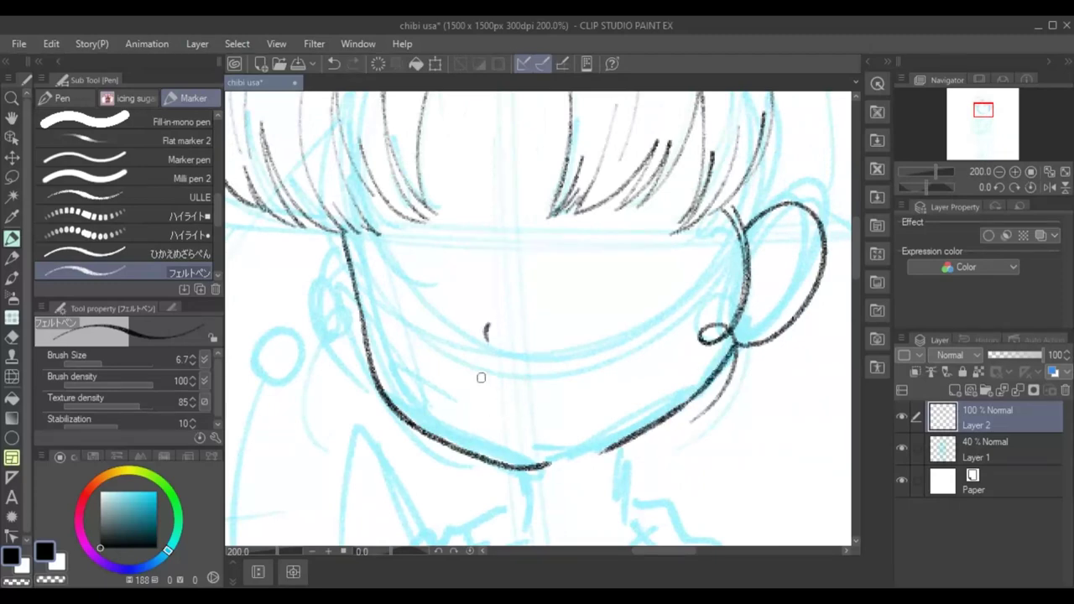
pyautogui.hotkey('ctrl', 'z')
pyautogui.moveTo(492, 377); pyautogui.dragTo(498, 393)
pyautogui.hotkey('ctrl', 'z')
pyautogui.scroll(-2, 552, 265)
pyautogui.scroll(2, 552, 266)
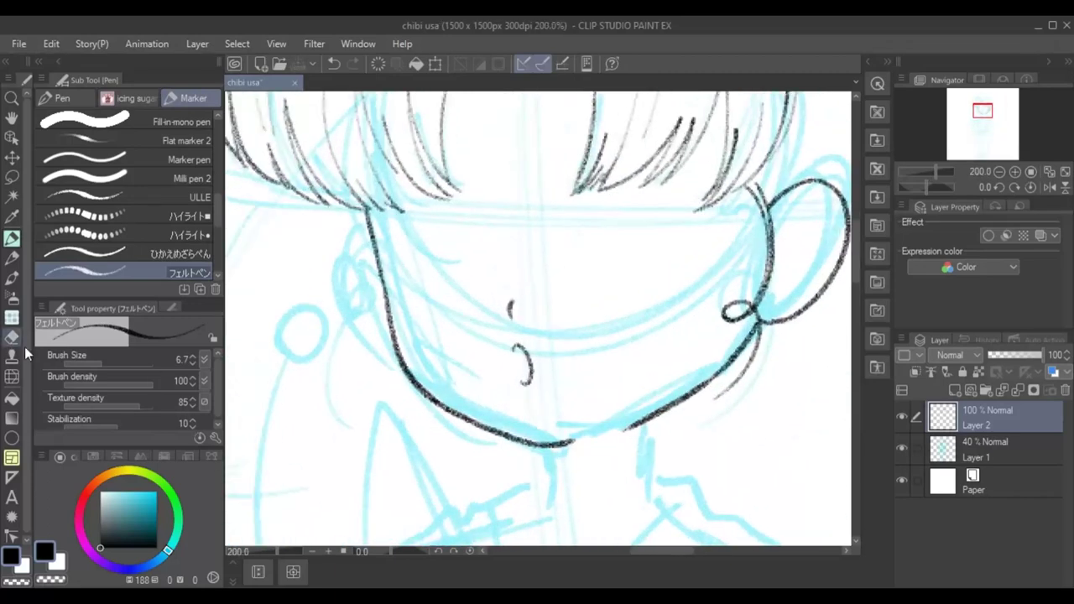
# Erase the left jaw and chin line and re-ink it with a lower, more pointed chin.
pyautogui.click(12, 337)
pyautogui.moveTo(478, 424)
pyautogui.mouseDown()
pyautogui.moveTo(421, 362)
pyautogui.moveTo(576, 443)
pyautogui.mouseUp()
pyautogui.press('p')
pyautogui.moveTo(386, 296)
pyautogui.mouseDown()
pyautogui.moveTo(396, 370)
pyautogui.moveTo(534, 454)
pyautogui.mouseUp()
pyautogui.hotkey('ctrl', 'z')
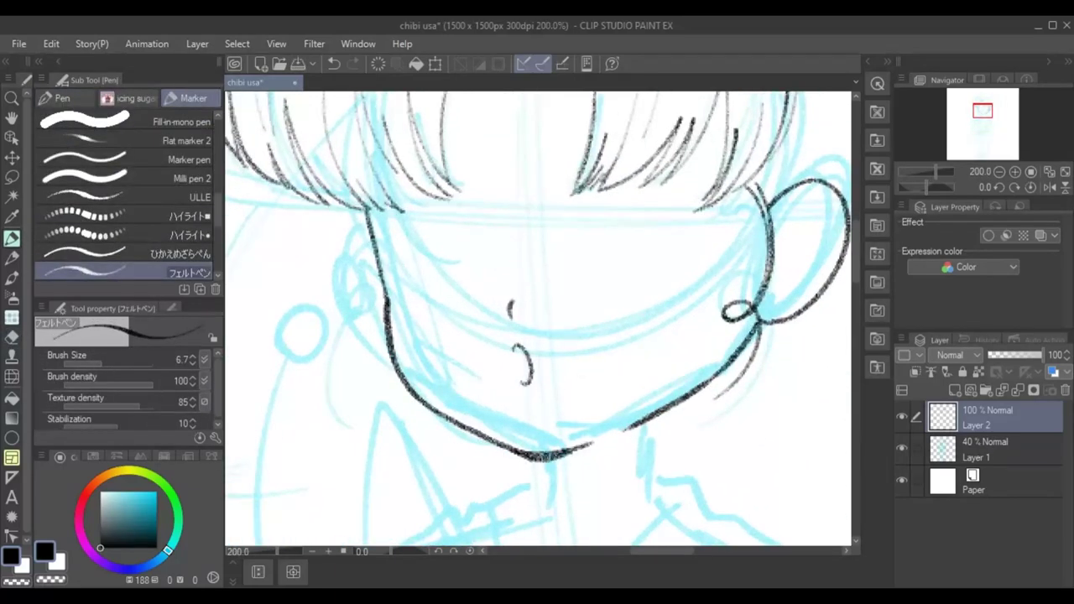
# Ink the left-hand ear with its round earring and the hair strand curving beneath it.
pyautogui.moveTo(373, 252)
pyautogui.mouseDown()
pyautogui.moveTo(360, 319)
pyautogui.moveTo(323, 386)
pyautogui.mouseUp()
pyautogui.hotkey('ctrl', 'z')
pyautogui.moveTo(353, 317); pyautogui.dragTo(340, 382)
pyautogui.press('e')
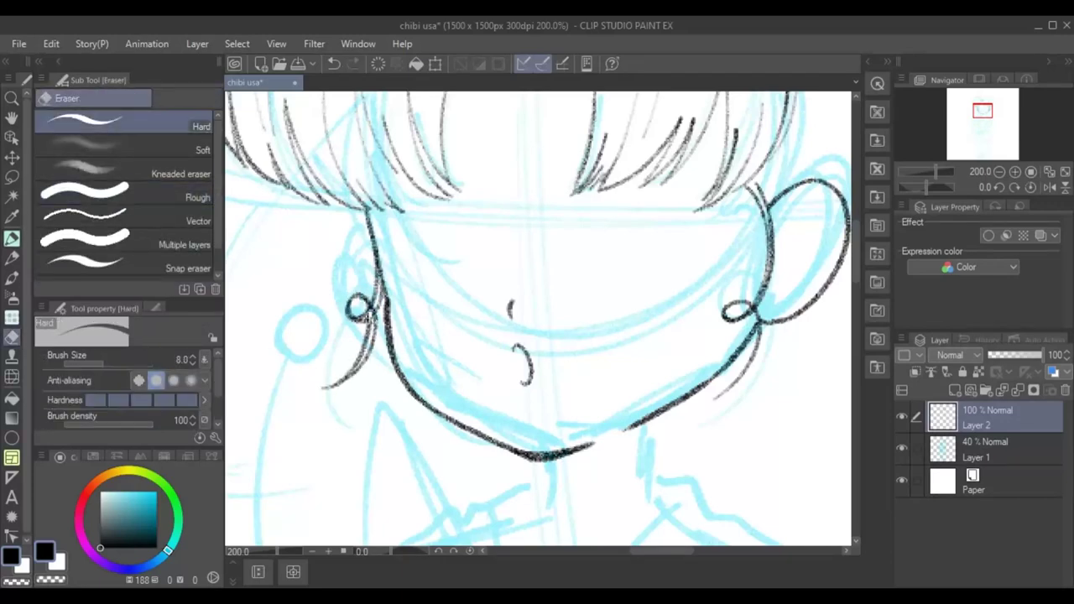
pyautogui.press('p')
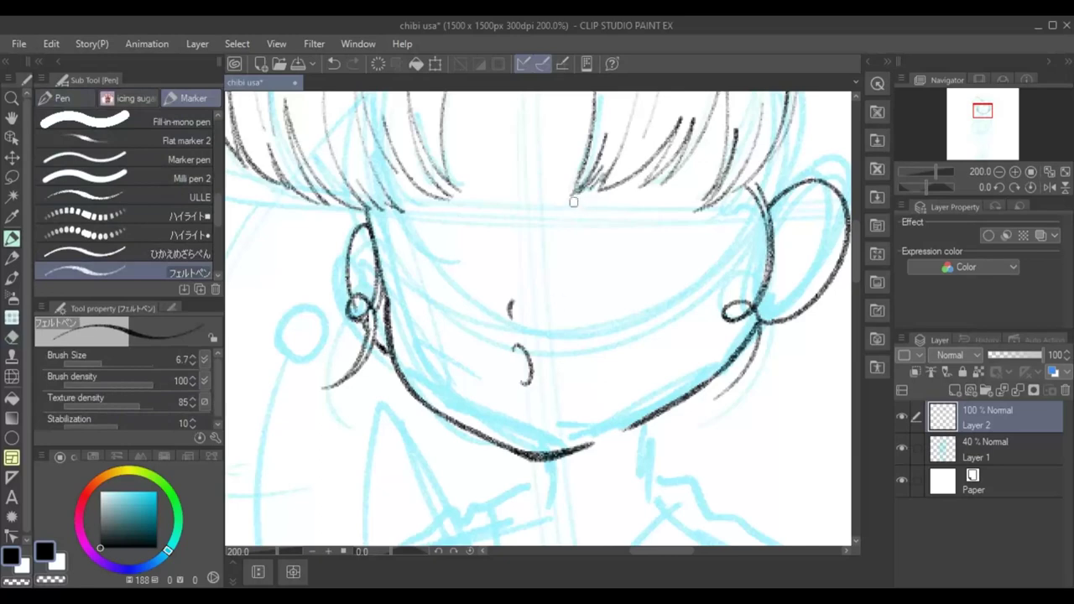
# Ink the right-hand eye's thick upper lid, inner corner and lower lid.
pyautogui.moveTo(573, 202); pyautogui.dragTo(675, 210)
pyautogui.scroll(1, 638, 336)
pyautogui.hotkey('ctrl', 'z')
pyautogui.scroll(2, 642, 407)
pyautogui.moveTo(570, 228)
pyautogui.mouseDown()
pyautogui.moveTo(637, 203)
pyautogui.moveTo(727, 294)
pyautogui.mouseUp()
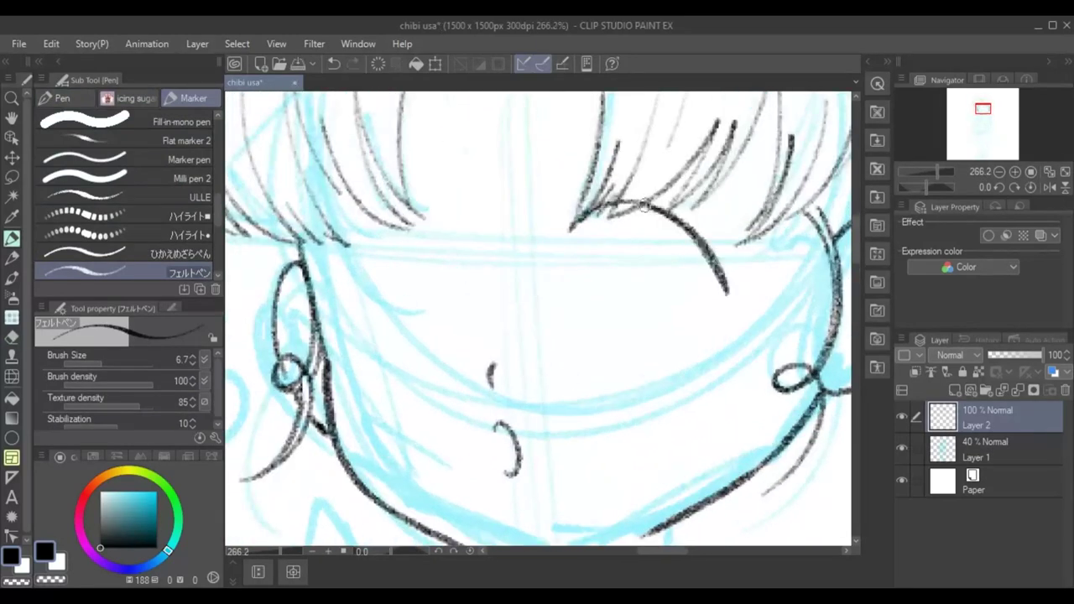
pyautogui.moveTo(674, 215); pyautogui.dragTo(561, 243)
pyautogui.moveTo(705, 328); pyautogui.dragTo(560, 353)
pyautogui.moveTo(562, 267)
pyautogui.mouseDown()
pyautogui.moveTo(579, 225)
pyautogui.moveTo(713, 268)
pyautogui.mouseUp()
# Ink the left-hand eye's upper and lower lids and start its curved iris outline.
pyautogui.moveTo(441, 262)
pyautogui.mouseDown()
pyautogui.moveTo(340, 286)
pyautogui.moveTo(437, 267)
pyautogui.mouseUp()
pyautogui.hotkey('ctrl', 'z')
pyautogui.moveTo(335, 294); pyautogui.dragTo(441, 251)
pyautogui.moveTo(382, 214)
pyautogui.mouseDown()
pyautogui.moveTo(418, 235)
pyautogui.moveTo(334, 296)
pyautogui.mouseUp()
pyautogui.moveTo(349, 344)
pyautogui.mouseDown()
pyautogui.moveTo(432, 355)
pyautogui.moveTo(377, 356)
pyautogui.mouseUp()
pyautogui.moveTo(336, 323)
pyautogui.mouseDown()
pyautogui.moveTo(369, 223)
pyautogui.moveTo(424, 353)
pyautogui.mouseUp()
pyautogui.hotkey('ctrl', 'z')
pyautogui.moveTo(410, 218)
pyautogui.mouseDown()
pyautogui.moveTo(424, 356)
pyautogui.moveTo(399, 222)
pyautogui.mouseUp()
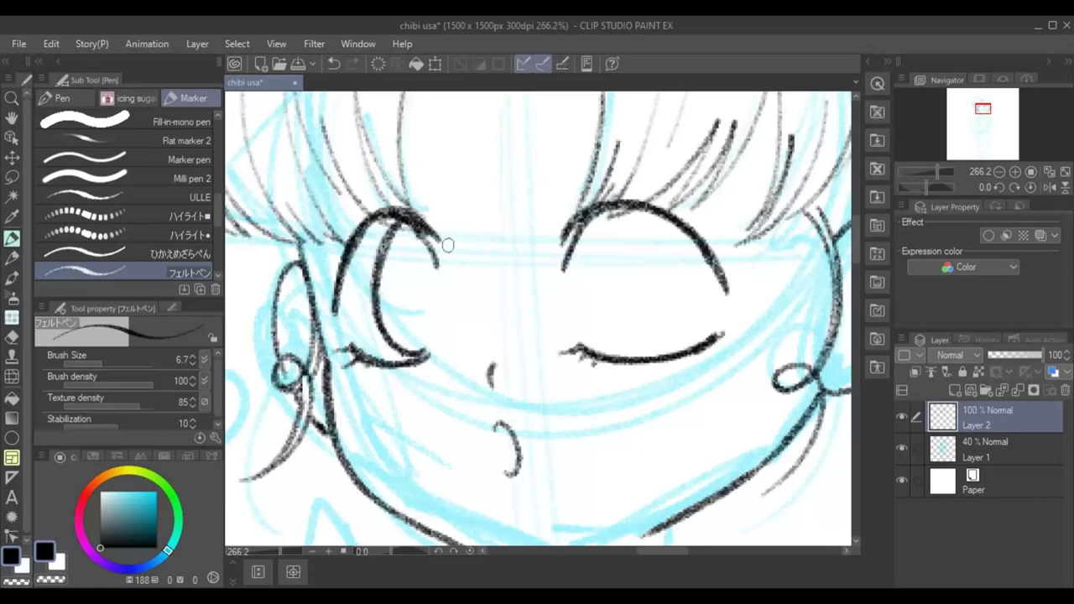
# Ink the right-hand iris and close both irises with a small round highlight at their lower edge.
pyautogui.moveTo(639, 210)
pyautogui.mouseDown()
pyautogui.moveTo(681, 346)
pyautogui.moveTo(636, 209)
pyautogui.mouseUp()
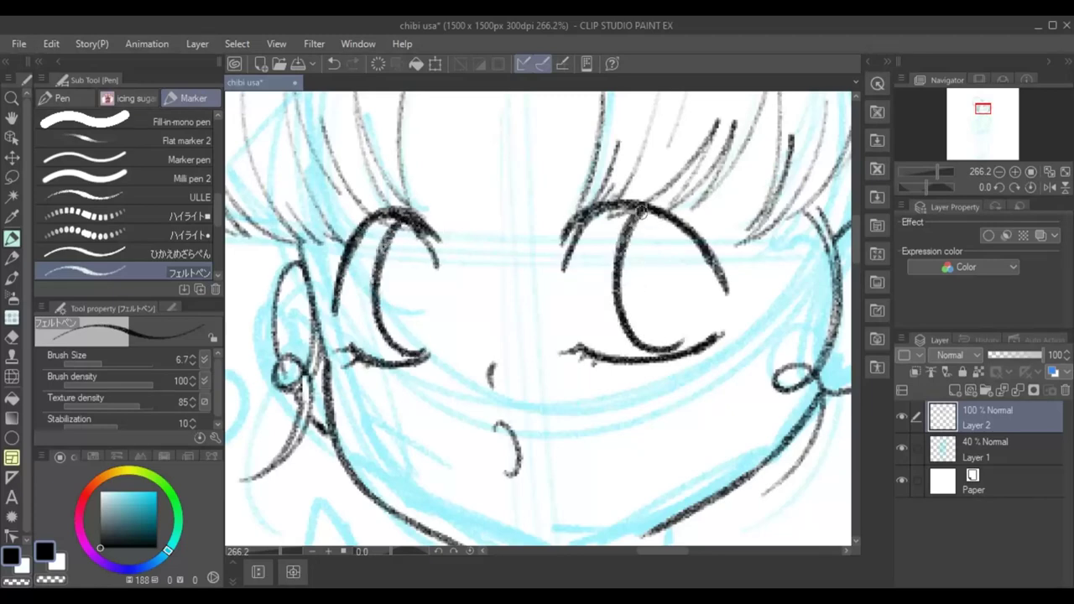
pyautogui.moveTo(699, 240); pyautogui.dragTo(690, 323)
pyautogui.moveTo(434, 239); pyautogui.dragTo(419, 336)
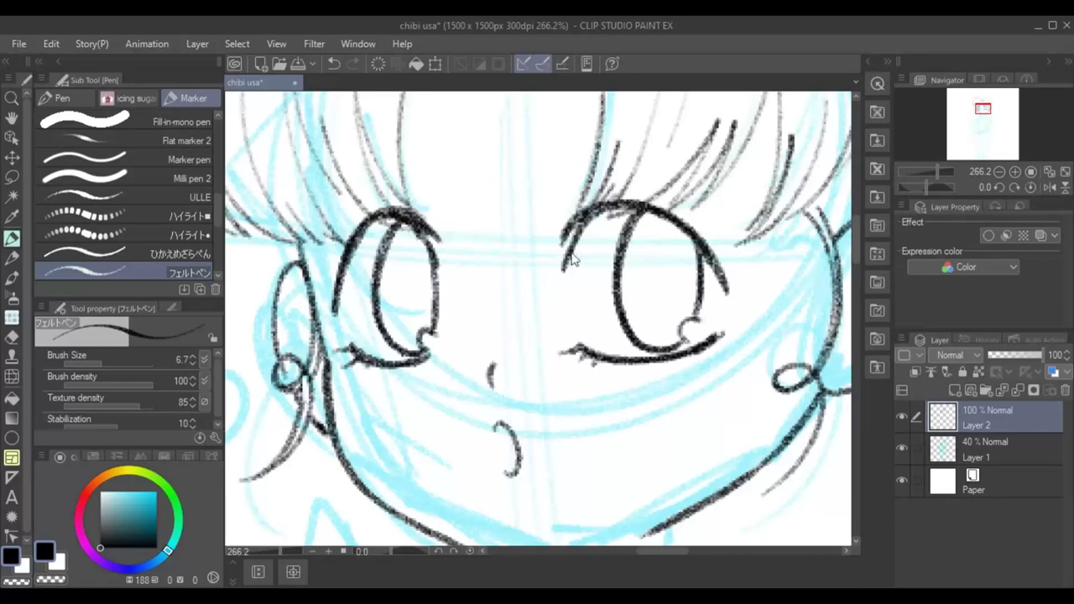
# Add eyelashes at the outer corners of both eyes and a curved line above each upper lid.
pyautogui.scroll(-3, 590, 231)
pyautogui.scroll(3, 590, 231)
pyautogui.moveTo(332, 301); pyautogui.dragTo(323, 324)
pyautogui.moveTo(334, 270); pyautogui.dragTo(324, 317)
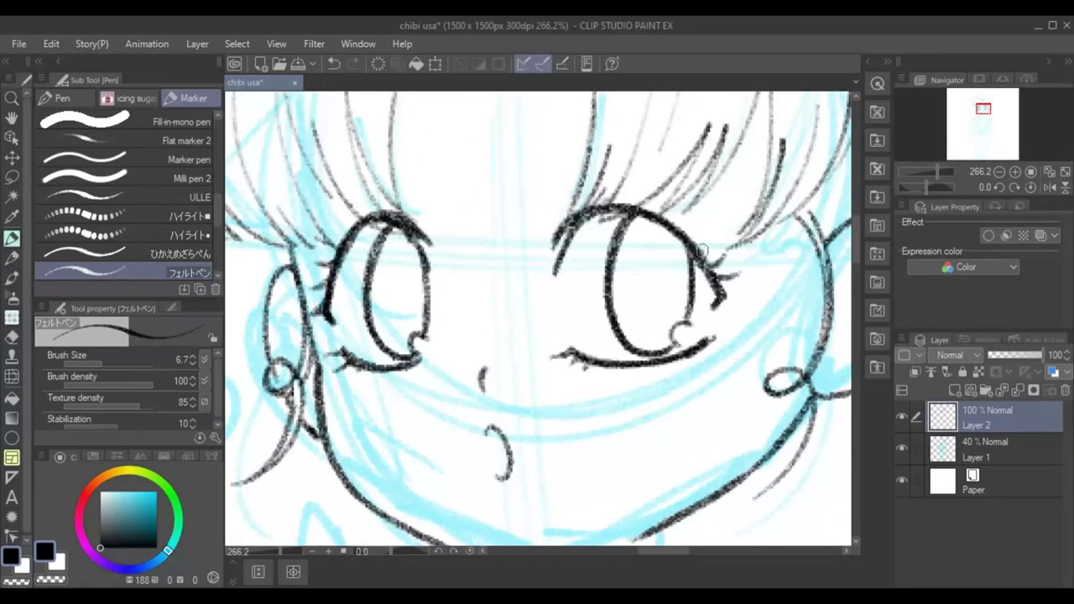
pyautogui.moveTo(419, 202); pyautogui.dragTo(344, 205)
pyautogui.moveTo(564, 205)
pyautogui.mouseDown()
pyautogui.moveTo(586, 175)
pyautogui.moveTo(692, 201)
pyautogui.mouseUp()
# Ink an oval pupil inside each iris and touch up the right-hand eye's lower lashes.
pyautogui.moveTo(658, 265); pyautogui.dragTo(646, 313)
pyautogui.moveTo(401, 268)
pyautogui.mouseDown()
pyautogui.moveTo(394, 316)
pyautogui.moveTo(412, 277)
pyautogui.mouseUp()
pyautogui.moveTo(567, 356); pyautogui.dragTo(579, 369)
# Ink both sides of the neck and the wavy shoulder edge and lower edge of the sailor collar.
pyautogui.moveTo(856, 239); pyautogui.dragTo(857, 252)
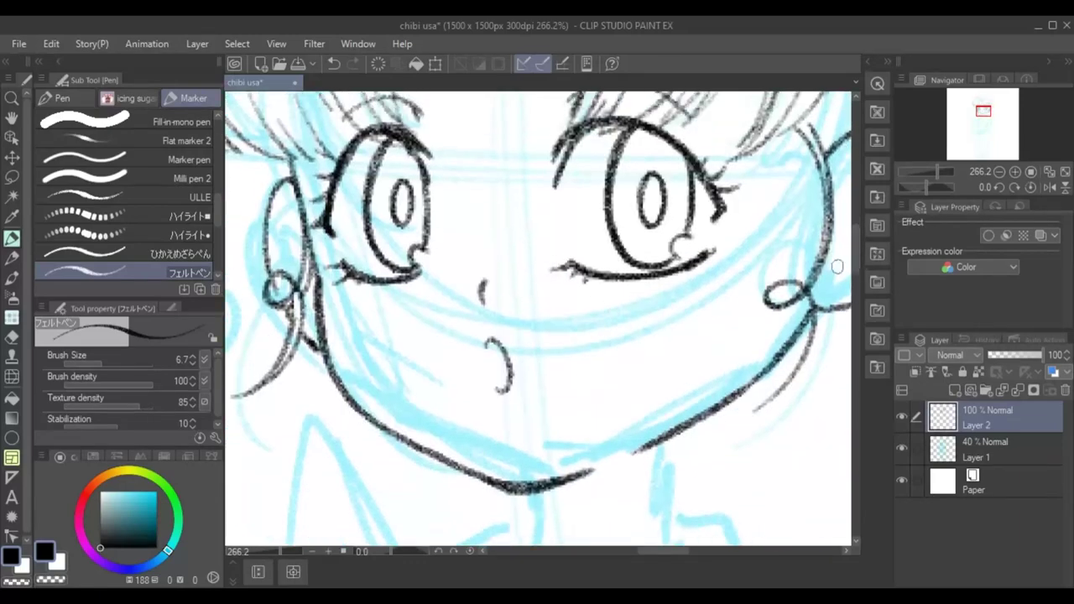
pyautogui.scroll(-3, 837, 267)
pyautogui.scroll(2, 712, 260)
pyautogui.scroll(1, 711, 259)
pyautogui.moveTo(531, 241); pyautogui.dragTo(527, 298)
pyautogui.moveTo(653, 187)
pyautogui.mouseDown()
pyautogui.moveTo(646, 283)
pyautogui.moveTo(715, 304)
pyautogui.mouseUp()
pyautogui.moveTo(676, 549); pyautogui.dragTo(710, 549)
pyautogui.moveTo(493, 265); pyautogui.dragTo(712, 468)
pyautogui.moveTo(703, 423); pyautogui.dragTo(496, 509)
# Ink the sailor collar's short side edge, its lower trim line and the line across the upper sleeve.
pyautogui.scroll(-2, 547, 225)
pyautogui.scroll(-2, 546, 225)
pyautogui.moveTo(683, 105)
pyautogui.mouseDown()
pyautogui.moveTo(663, 315)
pyautogui.moveTo(621, 395)
pyautogui.moveTo(562, 411)
pyautogui.mouseUp()
pyautogui.hotkey('ctrl', 'z')
pyautogui.moveTo(531, 165); pyautogui.dragTo(521, 213)
pyautogui.moveTo(642, 175); pyautogui.dragTo(522, 220)
pyautogui.moveTo(550, 229); pyautogui.dragTo(646, 243)
# Ink the bent sleeve down to the wrist with its cuff and fold lines.
pyautogui.moveTo(525, 220)
pyautogui.mouseDown()
pyautogui.moveTo(409, 402)
pyautogui.moveTo(412, 424)
pyautogui.mouseUp()
pyautogui.moveTo(562, 412); pyautogui.dragTo(453, 485)
pyautogui.moveTo(400, 418); pyautogui.dragTo(453, 486)
pyautogui.moveTo(496, 370); pyautogui.dragTo(449, 465)
pyautogui.moveTo(412, 399); pyautogui.dragTo(440, 441)
pyautogui.moveTo(445, 449); pyautogui.dragTo(502, 315)
# Ink the hand extending from the sleeve cuff beneath the ball.
pyautogui.click(625, 555)
pyautogui.click(856, 314)
pyautogui.moveTo(602, 325); pyautogui.dragTo(561, 324)
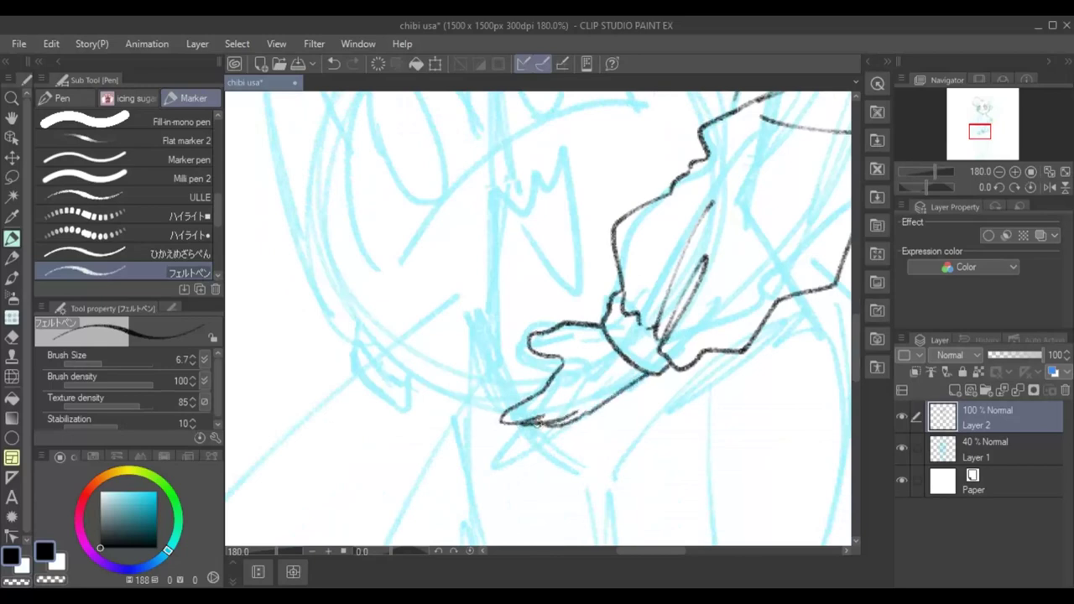
pyautogui.click(858, 299)
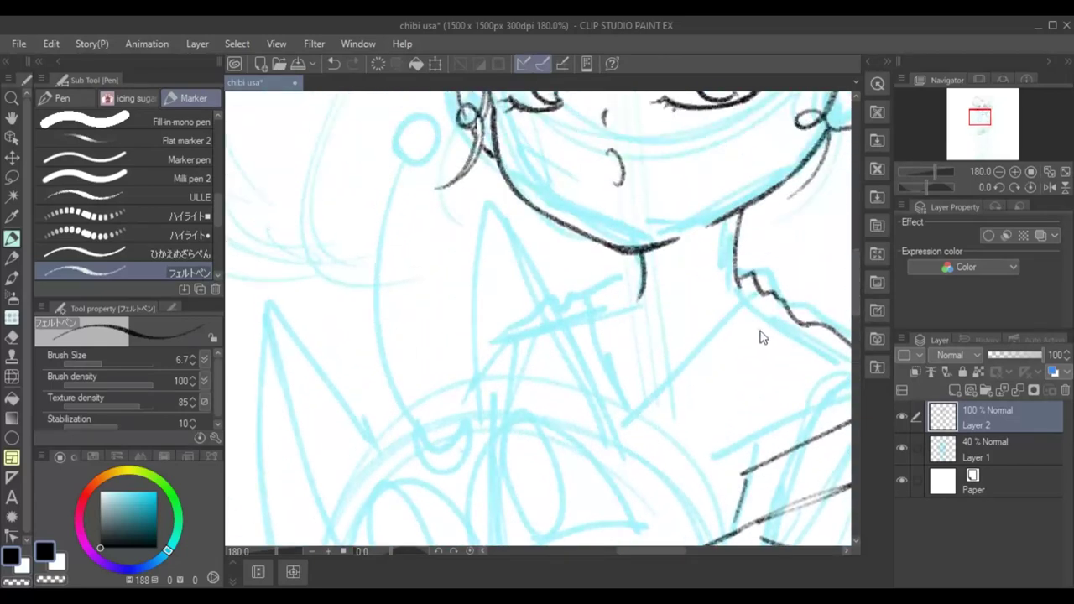
# Save the drawing and ink the cat ball's outer side and its two pointed ears with the short curve between them.
pyautogui.scroll(-3, 743, 304)
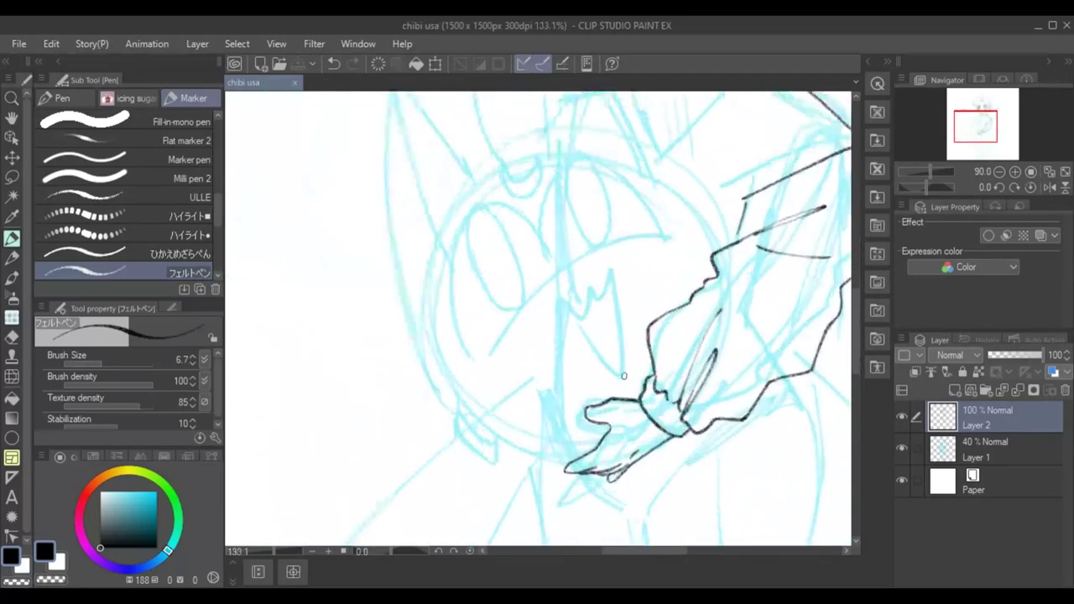
pyautogui.hotkey('ctrl', 's')
pyautogui.moveTo(444, 506)
pyautogui.mouseDown()
pyautogui.moveTo(374, 338)
pyautogui.moveTo(423, 186)
pyautogui.moveTo(466, 239)
pyautogui.moveTo(535, 200)
pyautogui.mouseUp()
pyautogui.moveTo(534, 197)
pyautogui.mouseDown()
pyautogui.moveTo(533, 307)
pyautogui.moveTo(601, 248)
pyautogui.mouseUp()
pyautogui.hotkey('ctrl', 'z')
pyautogui.moveTo(534, 302)
pyautogui.mouseDown()
pyautogui.moveTo(557, 170)
pyautogui.moveTo(653, 279)
pyautogui.moveTo(695, 356)
pyautogui.mouseUp()
pyautogui.moveTo(705, 355); pyautogui.dragTo(705, 228)
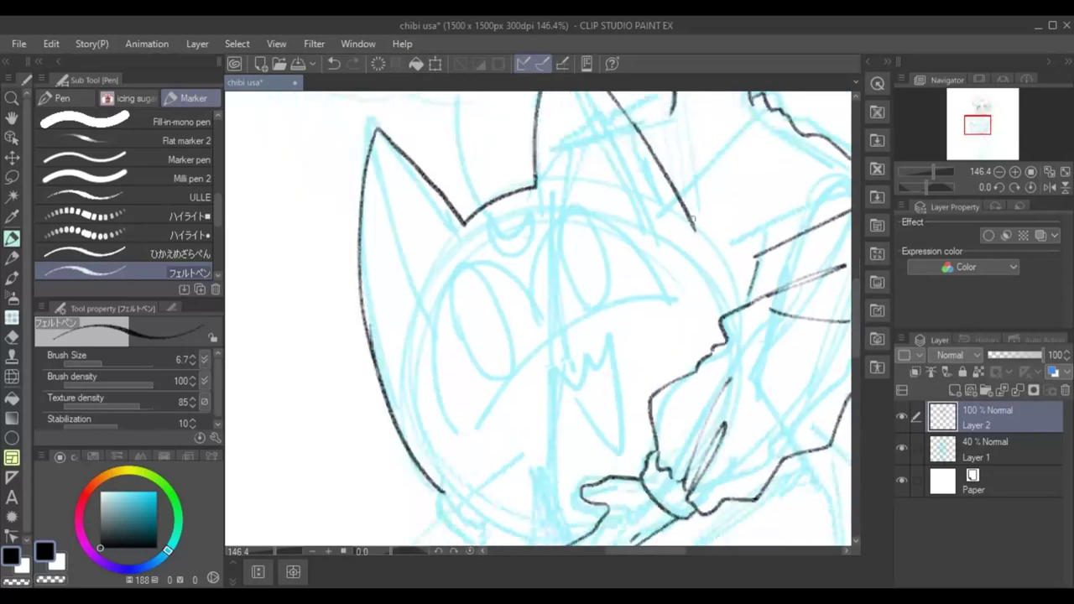
# Ink the ball's lower outline down to the hand and the cat's jagged, pointed mouth.
pyautogui.scroll(2, 599, 276)
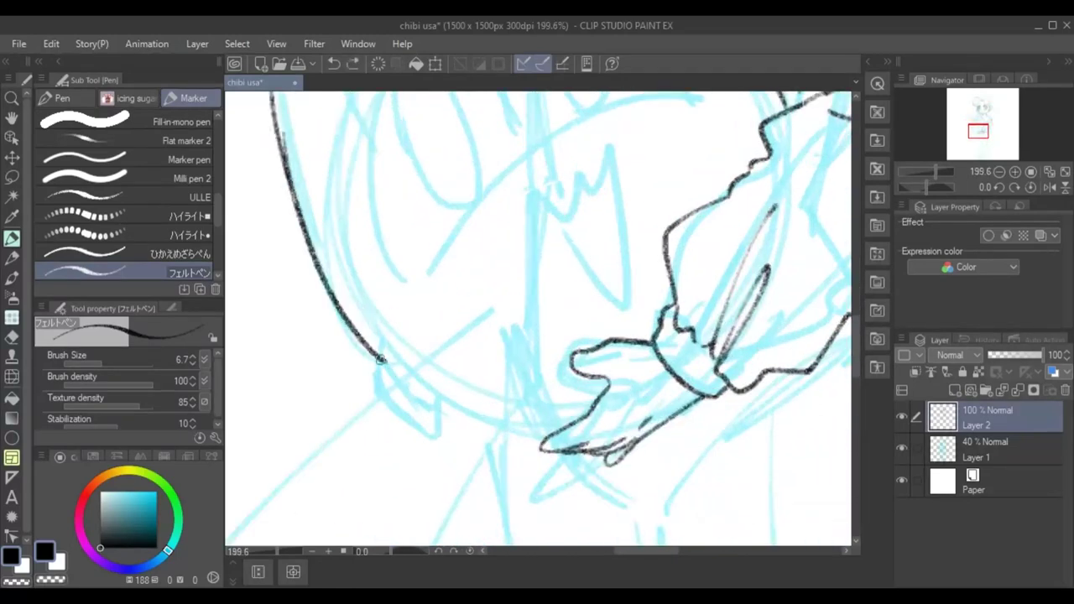
pyautogui.moveTo(382, 361); pyautogui.dragTo(546, 443)
pyautogui.moveTo(403, 286)
pyautogui.mouseDown()
pyautogui.moveTo(403, 403)
pyautogui.moveTo(729, 231)
pyautogui.mouseUp()
pyautogui.moveTo(520, 331)
pyautogui.mouseDown()
pyautogui.moveTo(554, 336)
pyautogui.moveTo(601, 285)
pyautogui.moveTo(550, 338)
pyautogui.moveTo(628, 418)
pyautogui.moveTo(606, 292)
pyautogui.moveTo(631, 423)
pyautogui.moveTo(625, 345)
pyautogui.mouseUp()
pyautogui.hotkey('ctrl', 'z')
pyautogui.hotkey('ctrl', 'z')
pyautogui.moveTo(606, 290); pyautogui.dragTo(626, 382)
# Rotate the canvas to 20 degrees and ink the arched outline of the cat's left eye.
pyautogui.scroll(3, 856, 301)
pyautogui.scroll(-1, 514, 190)
pyautogui.moveTo(406, 474); pyautogui.dragTo(519, 312)
pyautogui.hotkey('ctrl', 'z')
pyautogui.press('^')
pyautogui.moveTo(361, 420)
pyautogui.mouseDown()
pyautogui.moveTo(379, 253)
pyautogui.moveTo(501, 210)
pyautogui.mouseUp()
pyautogui.moveTo(500, 211)
pyautogui.mouseDown()
pyautogui.moveTo(539, 334)
pyautogui.moveTo(519, 264)
pyautogui.moveTo(677, 178)
pyautogui.mouseUp()
pyautogui.hotkey('ctrl', 'z')
pyautogui.hotkey('ctrl', 'z')
pyautogui.hotkey('ctrl', 'z')
pyautogui.hotkey('ctrl', 'z')
# Ink the arched outline of the cat's right eye down to its outer corner on the lower curve.
pyautogui.moveTo(529, 240)
pyautogui.mouseDown()
pyautogui.moveTo(681, 168)
pyautogui.moveTo(669, 238)
pyautogui.mouseUp()
pyautogui.hotkey('ctrl', 'z')
pyautogui.moveTo(656, 200); pyautogui.dragTo(701, 309)
pyautogui.hotkey('ctrl', 'z')
pyautogui.hotkey('ctrl', 'z')
pyautogui.moveTo(531, 257)
pyautogui.mouseDown()
pyautogui.moveTo(576, 188)
pyautogui.moveTo(704, 331)
pyautogui.mouseUp()
pyautogui.moveTo(681, 268); pyautogui.dragTo(720, 364)
# Ink the dividing line between the cat's two eyes down to the lower curve and reset the canvas rotation.
pyautogui.press('e')
pyautogui.press('p')
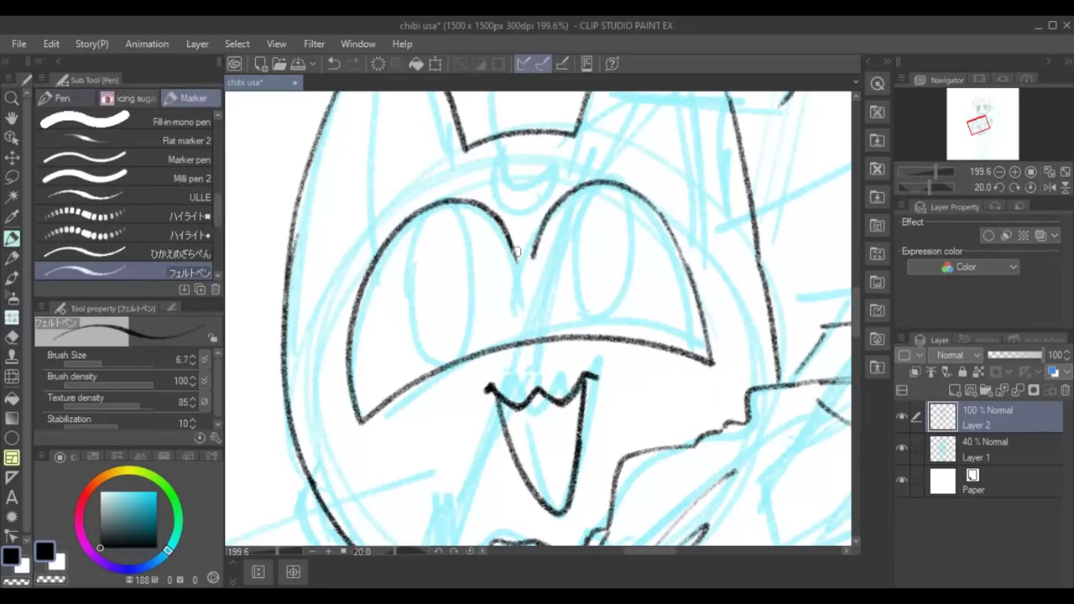
pyautogui.moveTo(513, 248); pyautogui.dragTo(528, 338)
pyautogui.press('e')
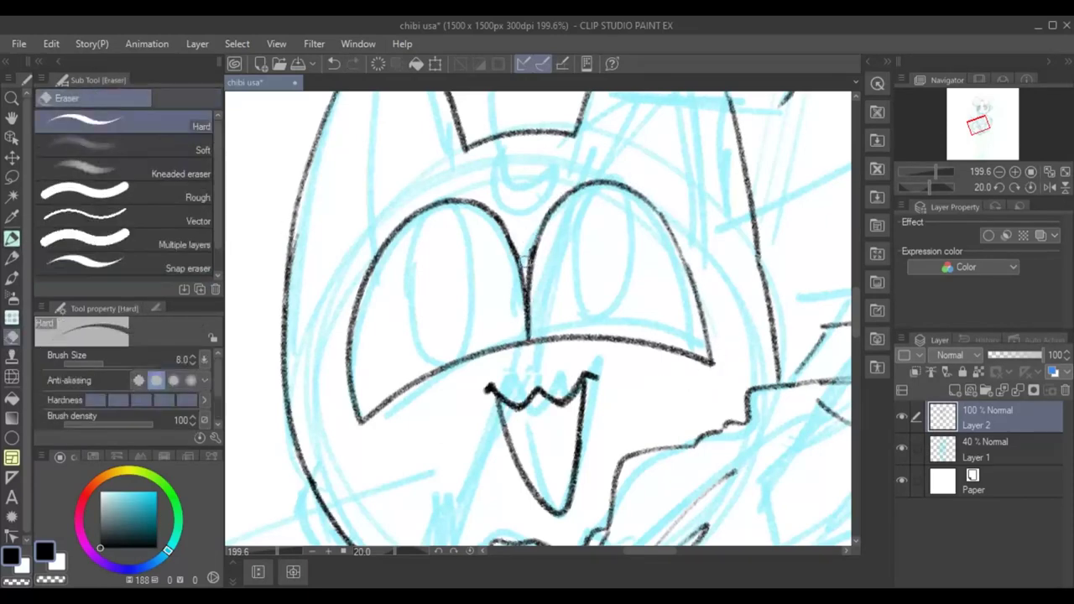
pyautogui.click(471, 551)
# Save the drawing, and erase and redraw the ball's edge between the right cat ear and the girl's sleeve.
pyautogui.scroll(-4, 491, 456)
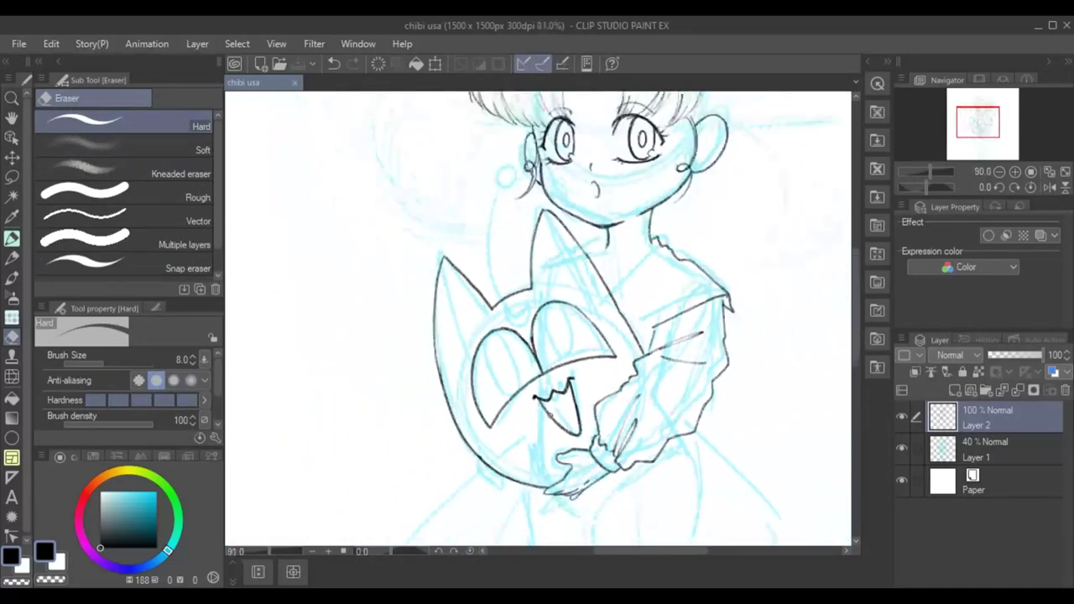
pyautogui.scroll(3, 492, 333)
pyautogui.hotkey('ctrl', 's')
pyautogui.scroll(1, 493, 333)
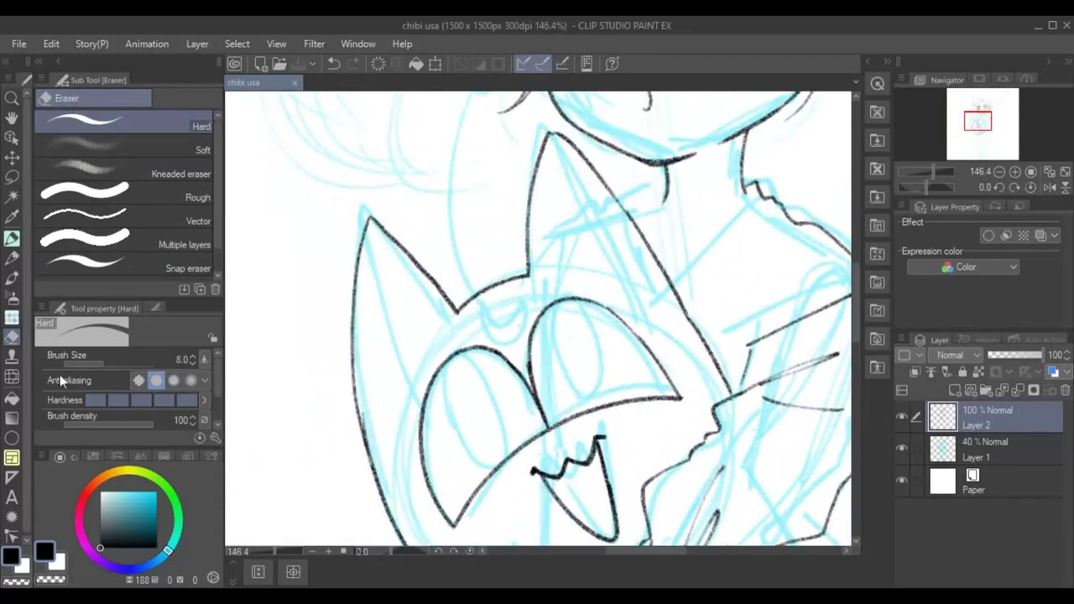
pyautogui.moveTo(807, 311); pyautogui.dragTo(807, 209)
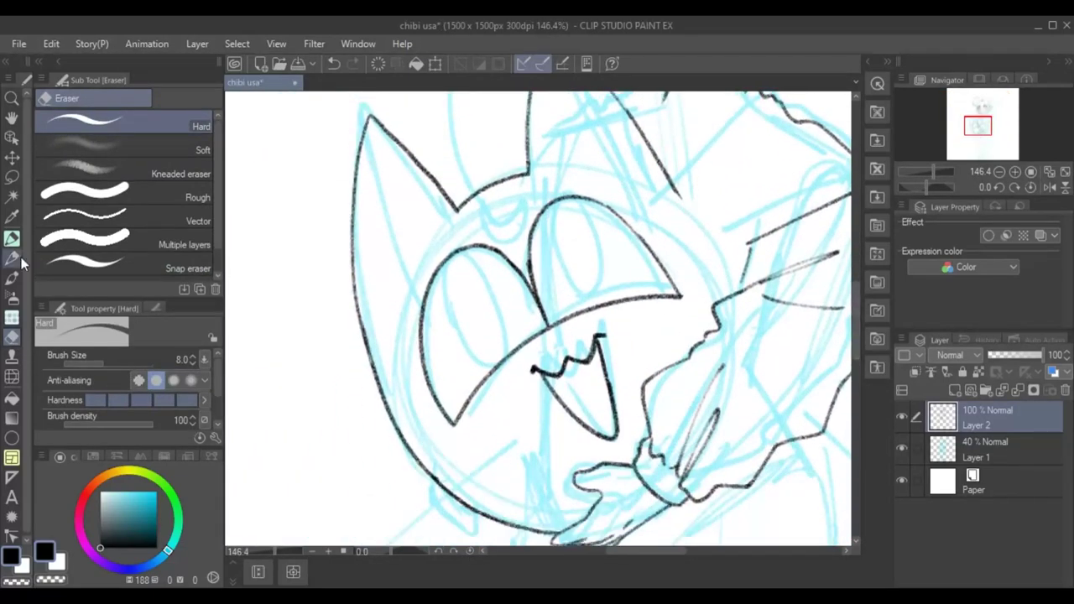
pyautogui.press('p')
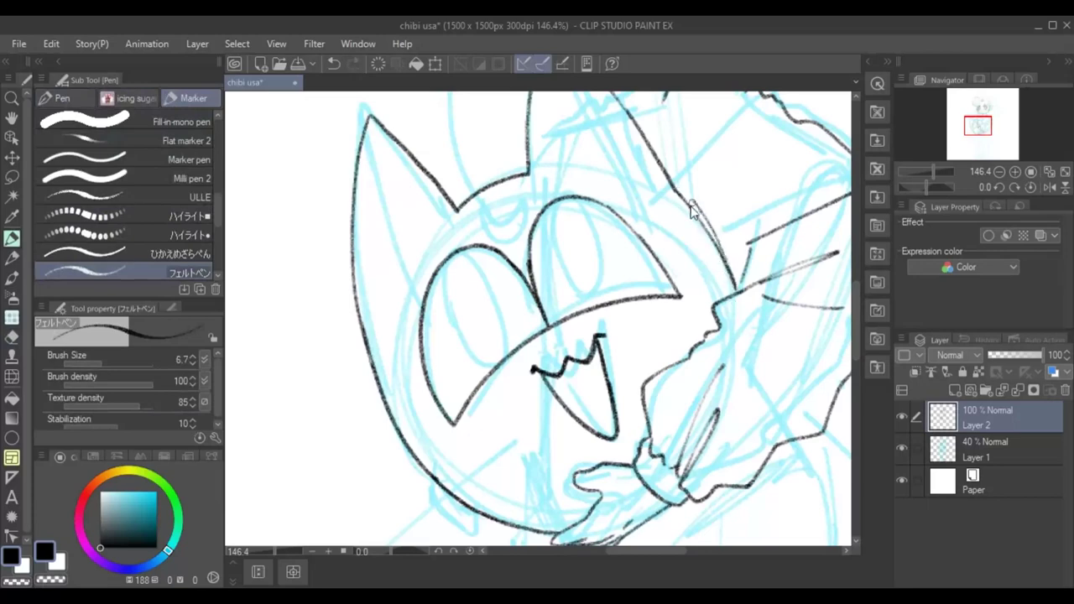
pyautogui.moveTo(691, 198); pyautogui.dragTo(720, 288)
# Ink the inner contour of the cat's left ear as a narrow pointed shape.
pyautogui.scroll(1, 609, 339)
pyautogui.moveTo(342, 195); pyautogui.dragTo(371, 414)
pyautogui.moveTo(365, 204); pyautogui.dragTo(445, 308)
pyautogui.moveTo(378, 410); pyautogui.dragTo(444, 305)
pyautogui.moveTo(860, 303); pyautogui.dragTo(860, 291)
pyautogui.hotkey('ctrl', 'z')
pyautogui.moveTo(375, 459); pyautogui.dragTo(444, 363)
# Ink the inner contour and curved base of the cat's right ear.
pyautogui.moveTo(548, 296); pyautogui.dragTo(557, 181)
pyautogui.hotkey('ctrl', 'z')
pyautogui.moveTo(567, 138)
pyautogui.mouseDown()
pyautogui.moveTo(555, 298)
pyautogui.moveTo(682, 314)
pyautogui.mouseUp()
pyautogui.moveTo(556, 298); pyautogui.dragTo(682, 317)
# Ink the small crescent moon on the cat's forehead between the ears.
pyautogui.scroll(-2, 554, 344)
pyautogui.scroll(3, 517, 394)
pyautogui.moveTo(499, 282); pyautogui.dragTo(548, 255)
pyautogui.moveTo(547, 256); pyautogui.dragTo(564, 329)
pyautogui.moveTo(499, 282)
pyautogui.mouseDown()
pyautogui.moveTo(564, 329)
pyautogui.moveTo(521, 324)
pyautogui.mouseUp()
# Ink tall oval pupils inside both cat eyes and return the canvas to its unrotated view.
pyautogui.scroll(-3, 537, 297)
pyautogui.scroll(2, 485, 301)
pyautogui.moveTo(511, 396)
pyautogui.mouseDown()
pyautogui.moveTo(508, 223)
pyautogui.moveTo(531, 404)
pyautogui.mouseUp()
pyautogui.click(12, 336)
pyautogui.press('p')
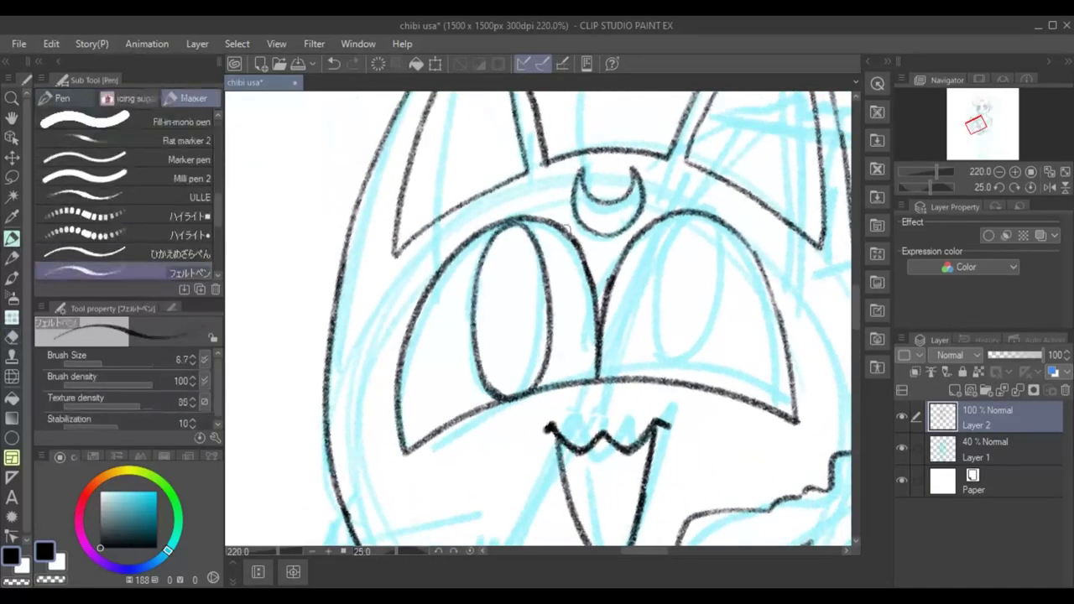
pyautogui.moveTo(675, 368)
pyautogui.mouseDown()
pyautogui.moveTo(722, 312)
pyautogui.moveTo(671, 378)
pyautogui.moveTo(708, 361)
pyautogui.moveTo(663, 378)
pyautogui.mouseUp()
pyautogui.hotkey('ctrl', 'z')
pyautogui.moveTo(722, 267)
pyautogui.mouseDown()
pyautogui.moveTo(720, 329)
pyautogui.moveTo(699, 382)
pyautogui.mouseUp()
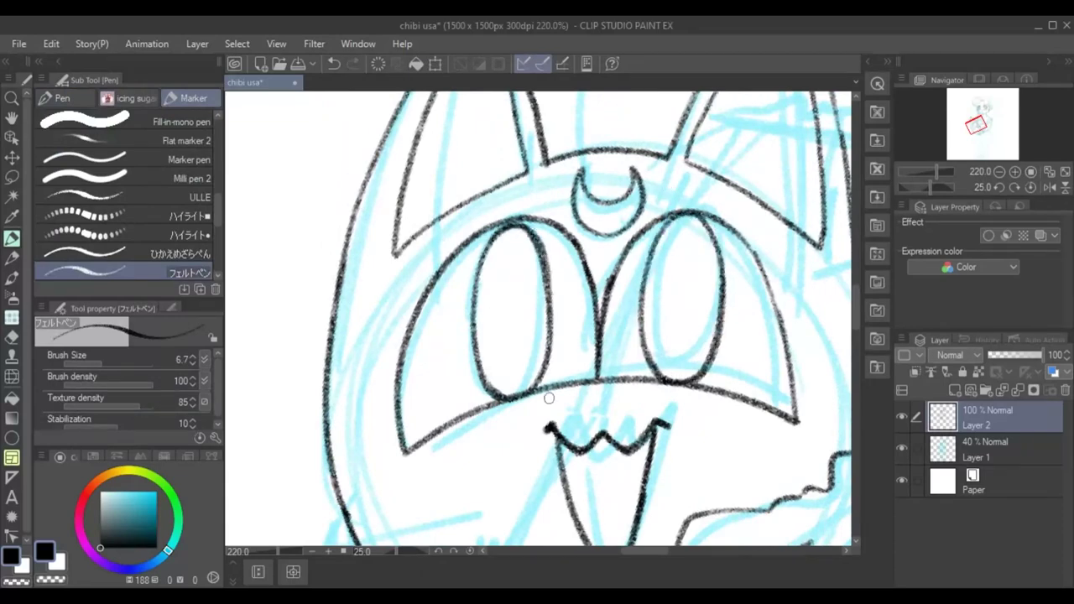
pyautogui.press('e')
pyautogui.hotkey('ctrl', '0')
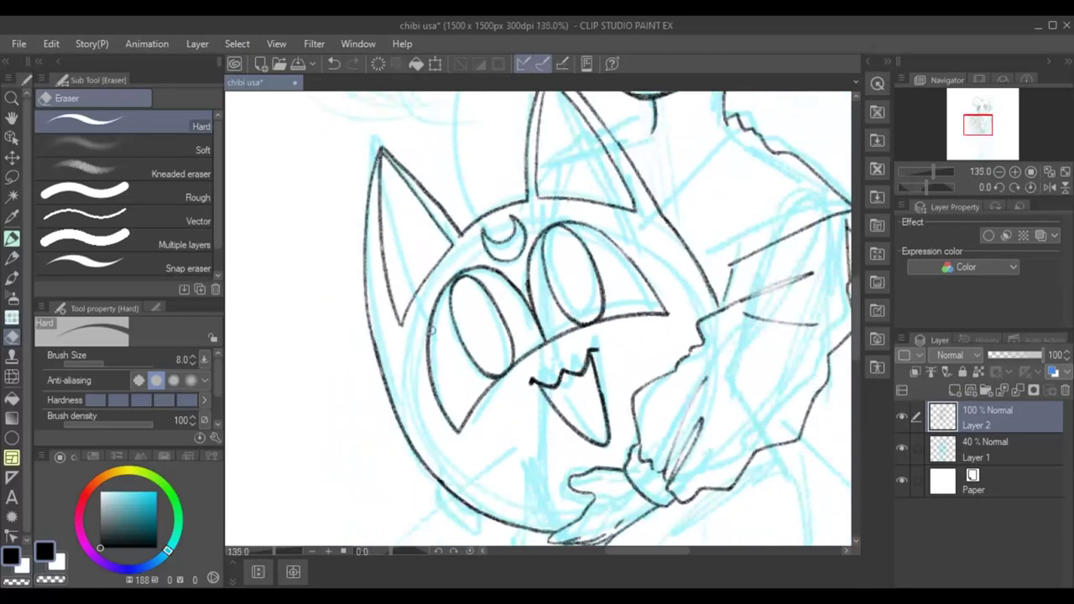
# Ink the rounded fingertips of the girl's other hand showing below the ball's lower left edge.
pyautogui.scroll(3, 252, 299)
pyautogui.press('p')
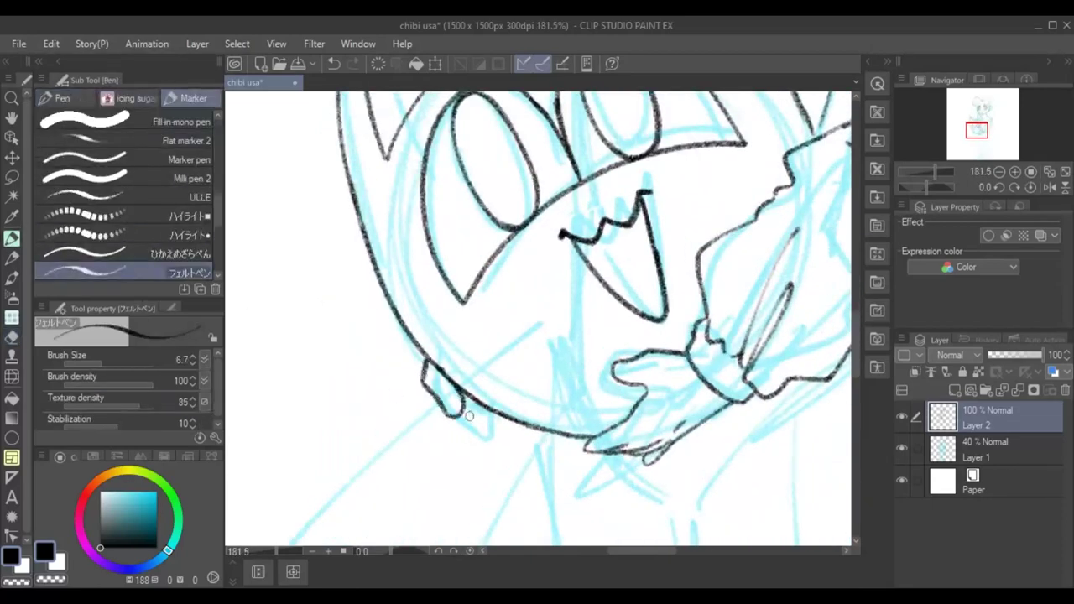
pyautogui.scroll(2, 437, 306)
pyautogui.moveTo(372, 273); pyautogui.dragTo(408, 372)
pyautogui.hotkey('ctrl', 'z')
pyautogui.moveTo(412, 331); pyautogui.dragTo(459, 382)
pyautogui.hotkey('ctrl', 'z')
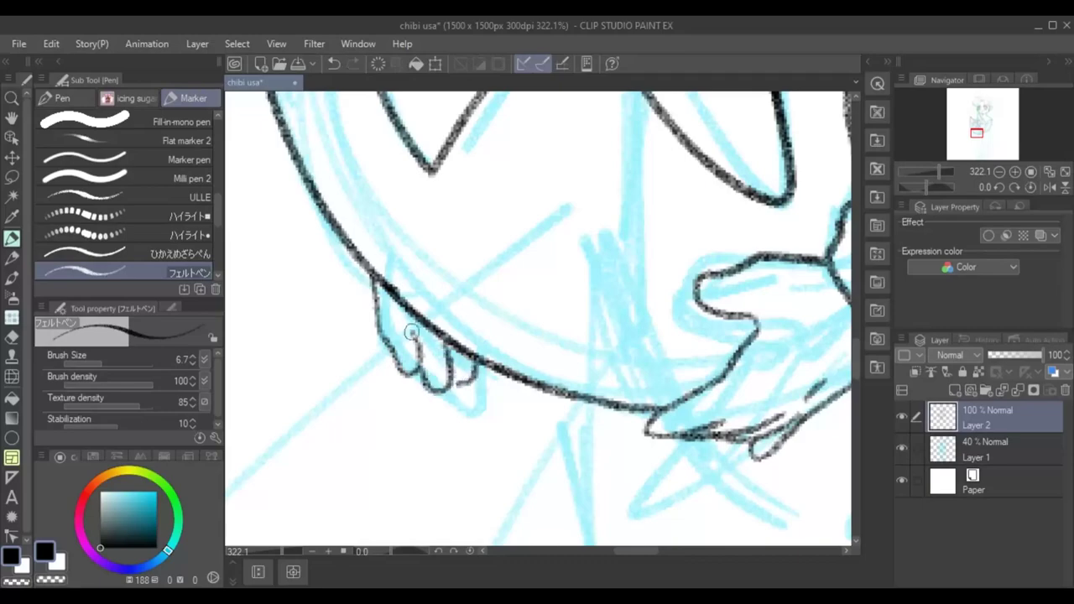
# Ink the sailor collar's front opening edge and pointed lower corner, with a short fold line near the shoulder.
pyautogui.scroll(-5, 544, 356)
pyautogui.scroll(5, 686, 252)
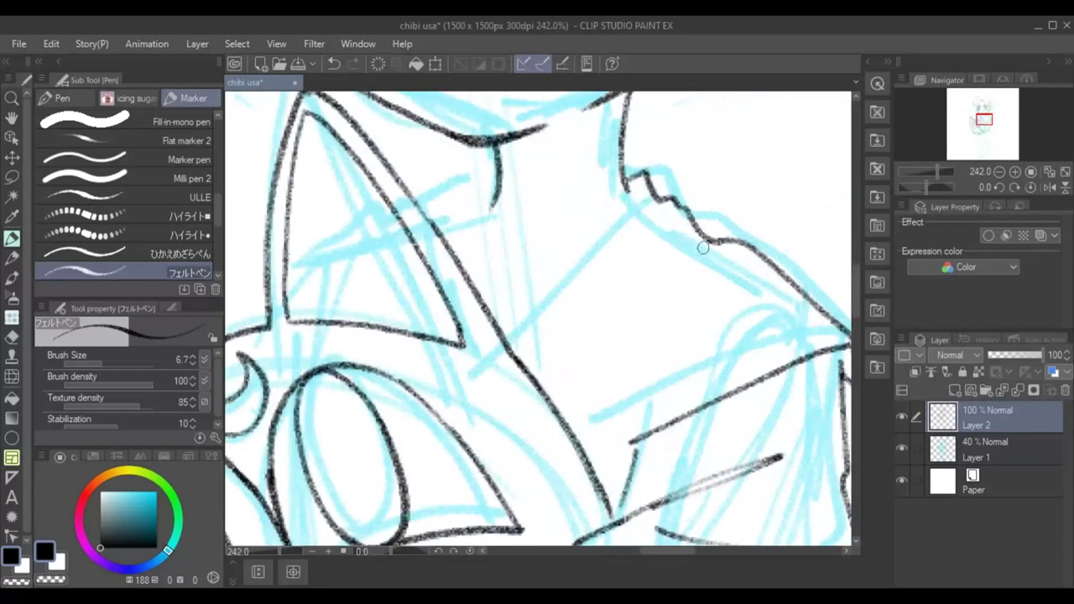
pyautogui.press('e')
pyautogui.click(12, 238)
pyautogui.moveTo(507, 177)
pyautogui.mouseDown()
pyautogui.moveTo(603, 243)
pyautogui.moveTo(551, 335)
pyautogui.mouseUp()
pyautogui.moveTo(546, 193); pyautogui.dragTo(443, 341)
pyautogui.moveTo(410, 369)
pyautogui.mouseDown()
pyautogui.moveTo(522, 323)
pyautogui.moveTo(513, 443)
pyautogui.mouseUp()
pyautogui.scroll(-3, 514, 443)
pyautogui.moveTo(519, 236); pyautogui.dragTo(401, 376)
pyautogui.moveTo(512, 361); pyautogui.dragTo(488, 416)
pyautogui.scroll(-3, 435, 218)
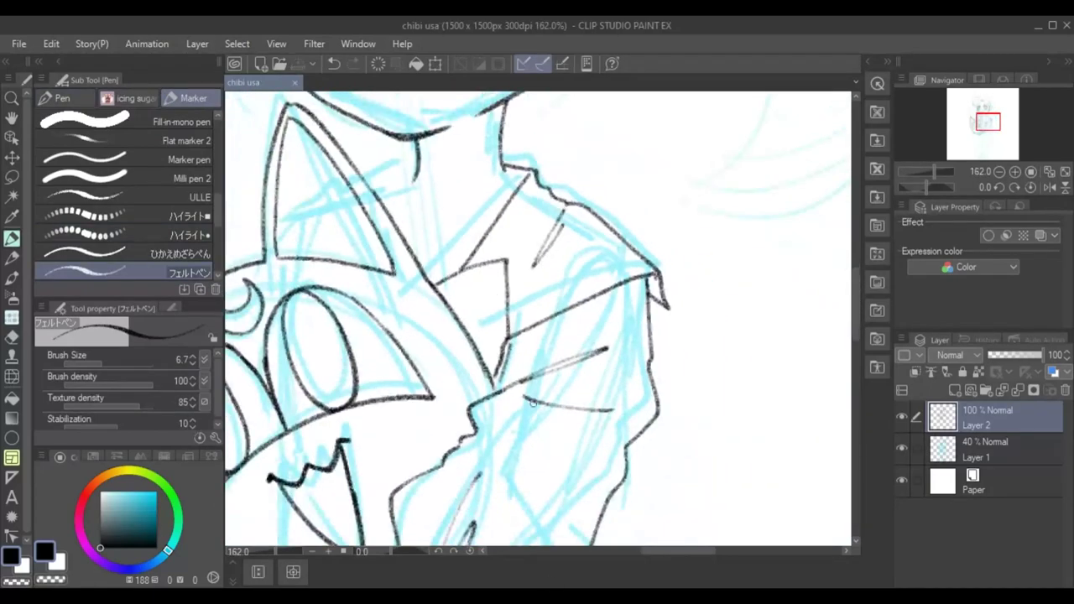
# Ink the curved neckline panel and the far side of the collar between the neck and the cat ear.
pyautogui.scroll(3, 396, 187)
pyautogui.moveTo(409, 262); pyautogui.dragTo(518, 272)
pyautogui.scroll(3, 856, 332)
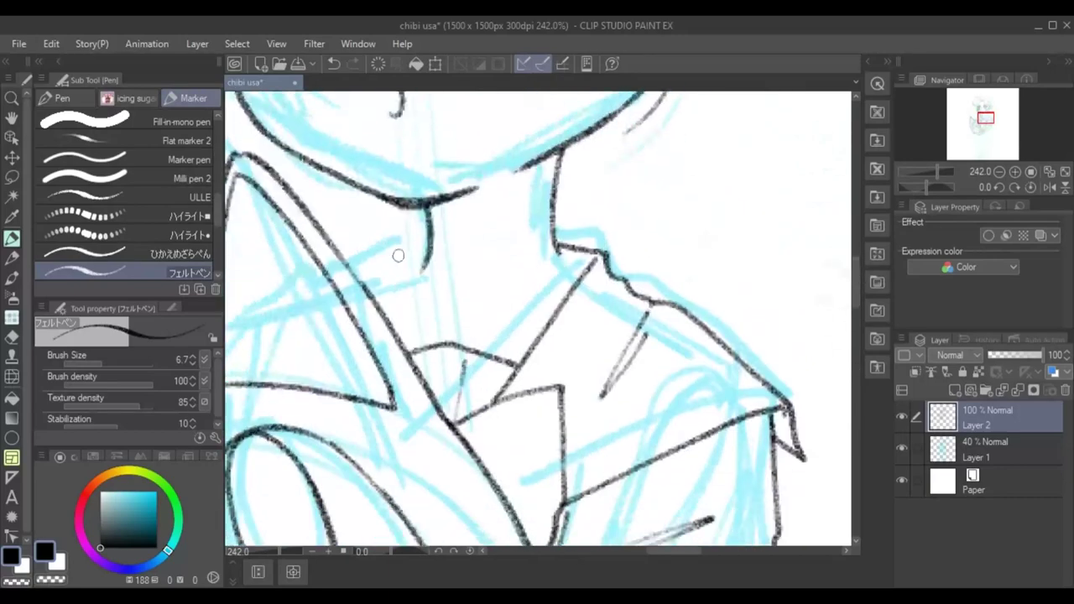
pyautogui.hotkey('ctrl', 'z')
pyautogui.moveTo(390, 255); pyautogui.dragTo(409, 345)
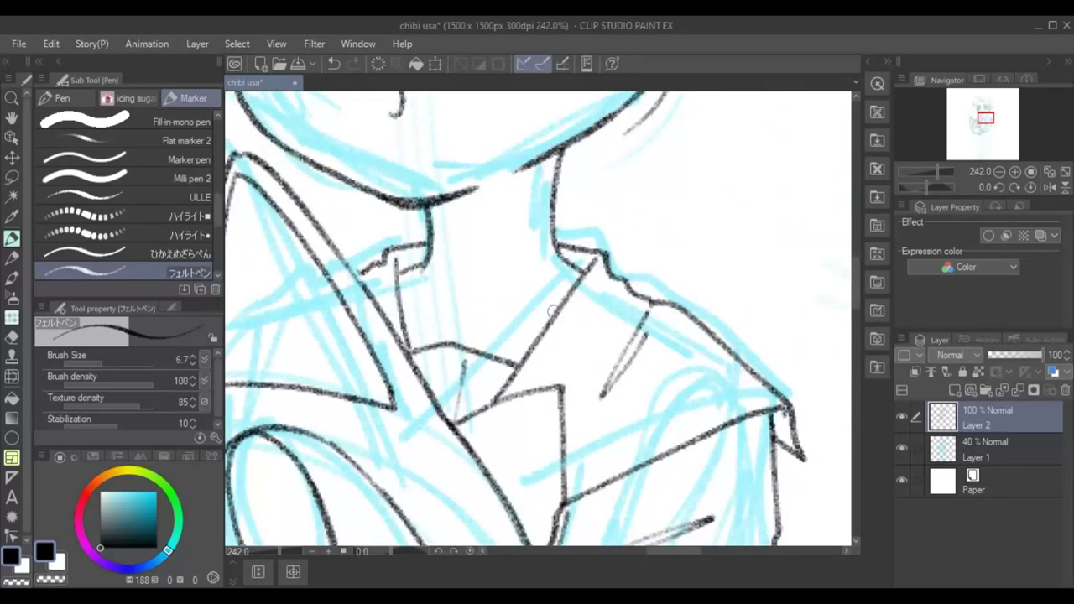
# Ink the ball's curved antenna rising between the cat ears, ending in a bold round tip.
pyautogui.scroll(-3, 556, 307)
pyautogui.scroll(3, 643, 550)
pyautogui.moveTo(417, 433); pyautogui.dragTo(396, 327)
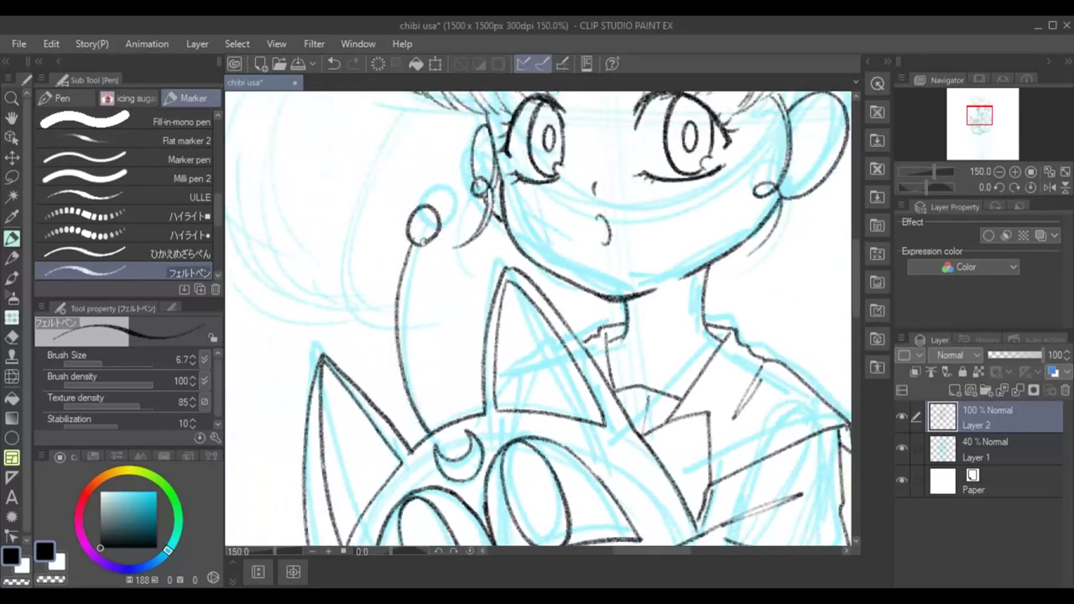
pyautogui.scroll(3, 434, 237)
pyautogui.moveTo(412, 283)
pyautogui.mouseDown()
pyautogui.moveTo(431, 253)
pyautogui.moveTo(460, 257)
pyautogui.mouseUp()
# Clean the line around the girl's right earring, and ink the ear's lower edge and inner folds.
pyautogui.scroll(-4, 510, 414)
pyautogui.scroll(3, 510, 414)
pyautogui.hscroll(2, 616, 413)
pyautogui.press('e')
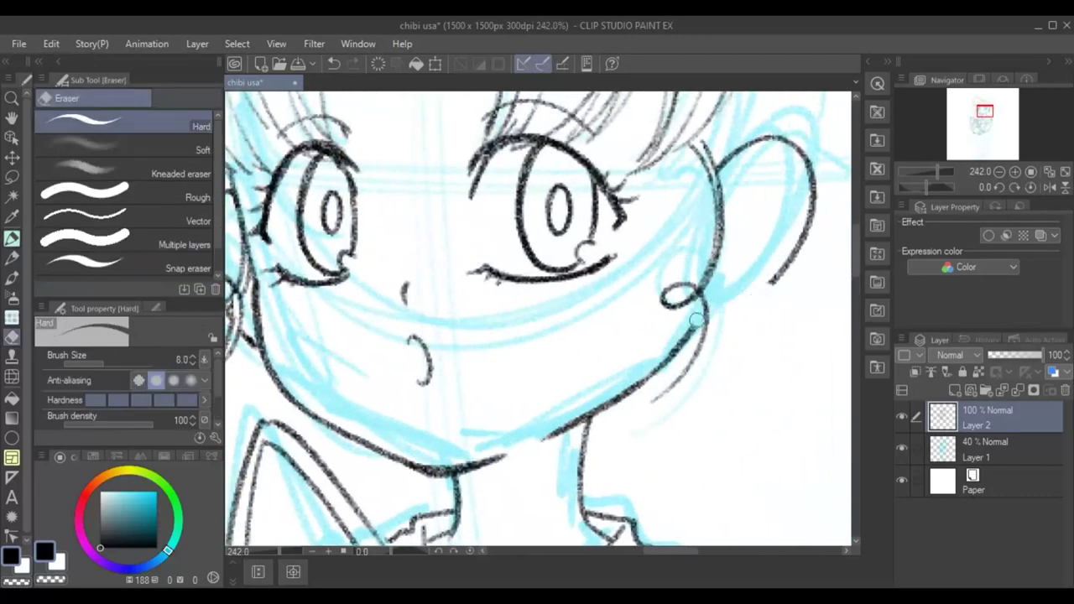
pyautogui.press('p')
pyautogui.moveTo(732, 209); pyautogui.dragTo(719, 290)
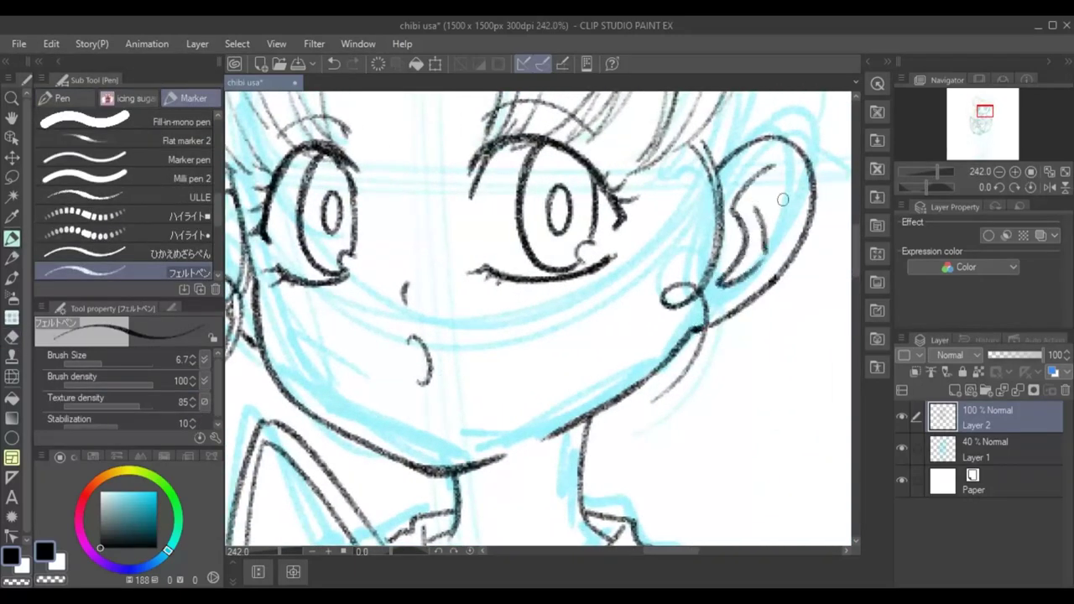
# Thicken the upper lash lines of the girl's eyes.
pyautogui.hscroll(-4, 380, 226)
pyautogui.scroll(4, 380, 290)
pyautogui.moveTo(508, 195)
pyautogui.mouseDown()
pyautogui.moveTo(710, 210)
pyautogui.moveTo(745, 281)
pyautogui.mouseUp()
pyautogui.scroll(-2, 669, 283)
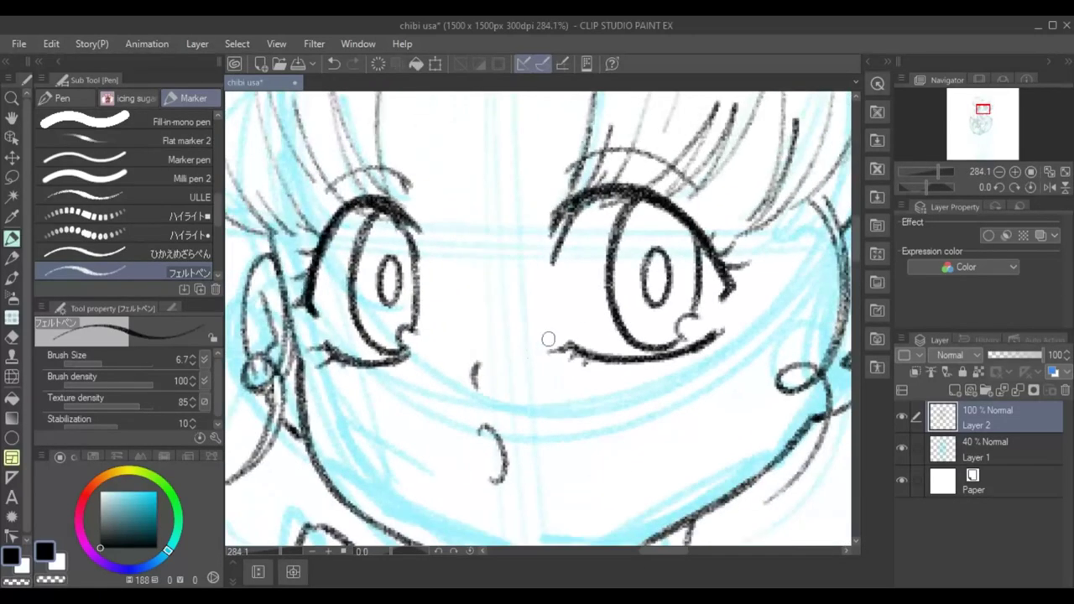
# Ink the hair's top curve across the crown and the rounded outline down the right side of the head.
pyautogui.scroll(-4, 478, 359)
pyautogui.scroll(2, 737, 259)
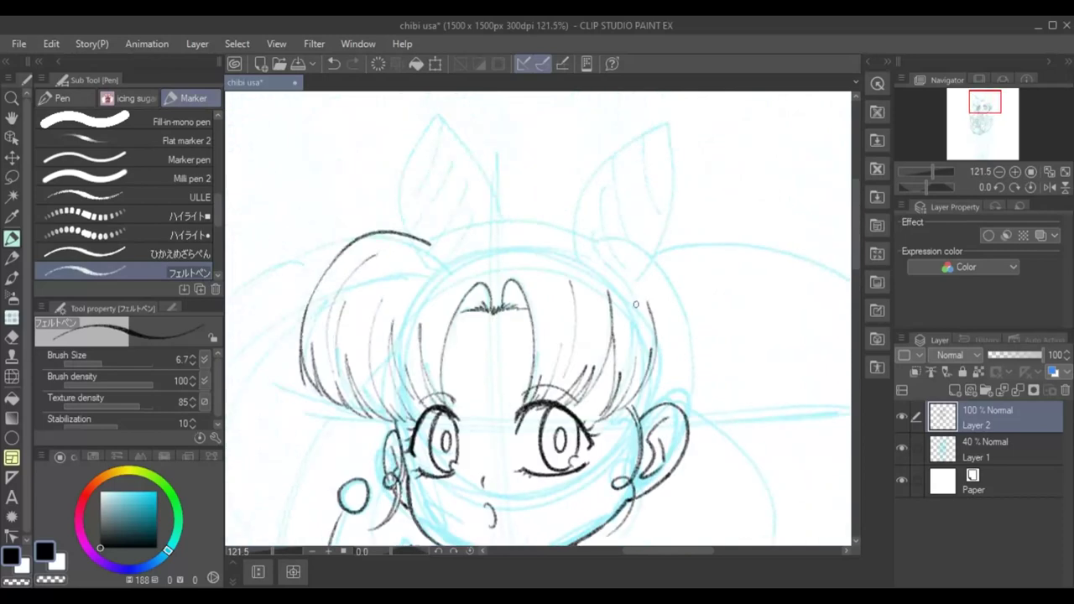
pyautogui.scroll(1, 737, 258)
pyautogui.moveTo(385, 246)
pyautogui.mouseDown()
pyautogui.moveTo(582, 209)
pyautogui.moveTo(642, 231)
pyautogui.mouseUp()
pyautogui.scroll(1, 603, 251)
pyautogui.moveTo(535, 228); pyautogui.dragTo(718, 344)
pyautogui.hotkey('ctrl', 'z')
pyautogui.scroll(-2, 629, 277)
pyautogui.hotkey('ctrl', 'z')
pyautogui.moveTo(535, 143)
pyautogui.mouseDown()
pyautogui.moveTo(700, 201)
pyautogui.moveTo(751, 382)
pyautogui.mouseUp()
pyautogui.moveTo(856, 210)
pyautogui.mouseDown()
pyautogui.moveTo(857, 246)
pyautogui.moveTo(859, 215)
pyautogui.mouseUp()
# Ink the outlines of the two pointed, ear-shaped hair buns on top of the head.
pyautogui.scroll(-2, 722, 241)
pyautogui.moveTo(603, 337)
pyautogui.mouseDown()
pyautogui.moveTo(758, 178)
pyautogui.moveTo(743, 357)
pyautogui.moveTo(696, 170)
pyautogui.moveTo(730, 210)
pyautogui.moveTo(619, 240)
pyautogui.moveTo(645, 383)
pyautogui.mouseUp()
pyautogui.hotkey('ctrl', 'z')
pyautogui.hotkey('ctrl', 'z')
pyautogui.hotkey('ctrl', 'z')
pyautogui.scroll(1, 690, 210)
pyautogui.hscroll(-3, 690, 210)
pyautogui.moveTo(556, 362)
pyautogui.mouseDown()
pyautogui.moveTo(439, 148)
pyautogui.moveTo(422, 388)
pyautogui.mouseUp()
pyautogui.scroll(-2, 855, 222)
pyautogui.scroll(-1, 855, 222)
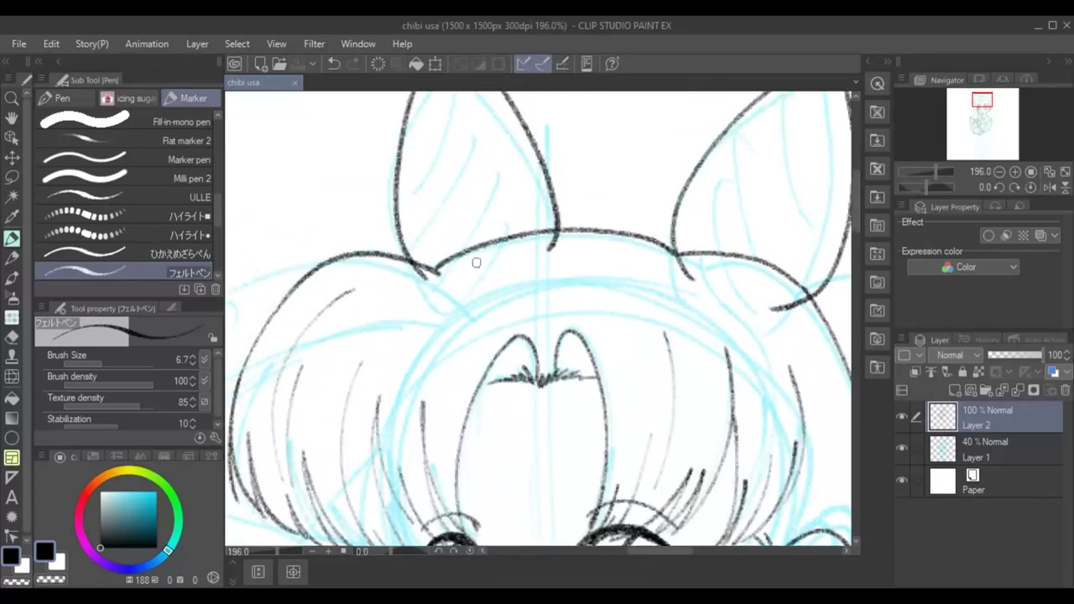
# Erase the ends of the bun lines that overlap the top of the hair.
pyautogui.press('e')
pyautogui.click(553, 240)
pyautogui.hscroll(3, 328, 259)
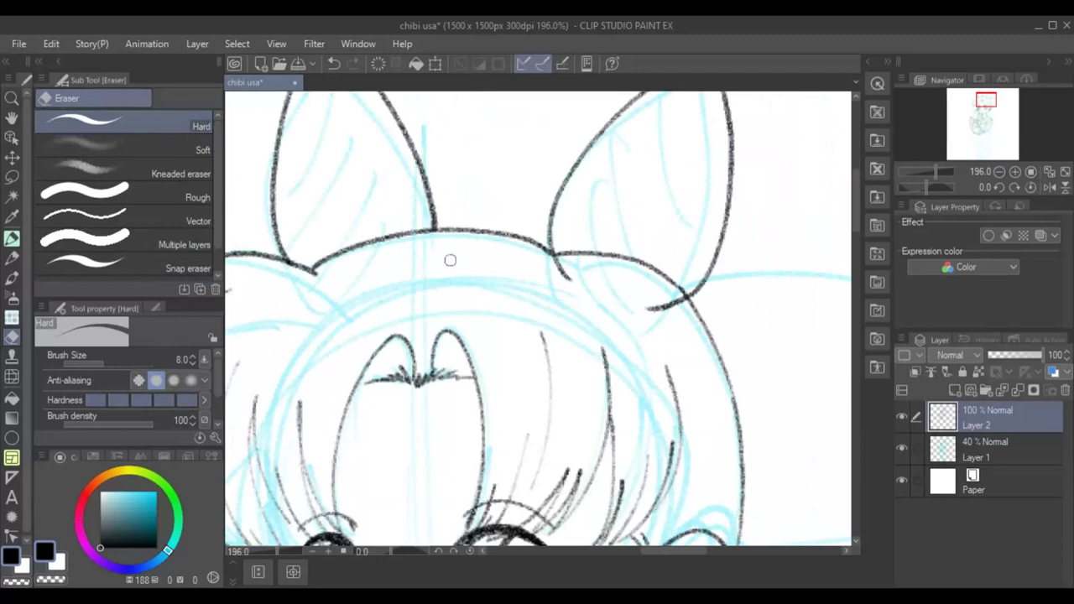
pyautogui.scroll(-3, 683, 306)
pyautogui.scroll(2, 666, 537)
pyautogui.hscroll(2, 847, 257)
pyautogui.scroll(-2, 504, 336)
# Ink the large rounded outer outline and the inner curve of the right pigtail.
pyautogui.press('p')
pyautogui.moveTo(475, 143)
pyautogui.mouseDown()
pyautogui.moveTo(550, 140)
pyautogui.moveTo(731, 360)
pyautogui.moveTo(545, 483)
pyautogui.moveTo(585, 466)
pyautogui.mouseUp()
pyautogui.hotkey('ctrl', 'z')
pyautogui.moveTo(498, 306); pyautogui.dragTo(537, 505)
pyautogui.moveTo(710, 384); pyautogui.dragTo(599, 495)
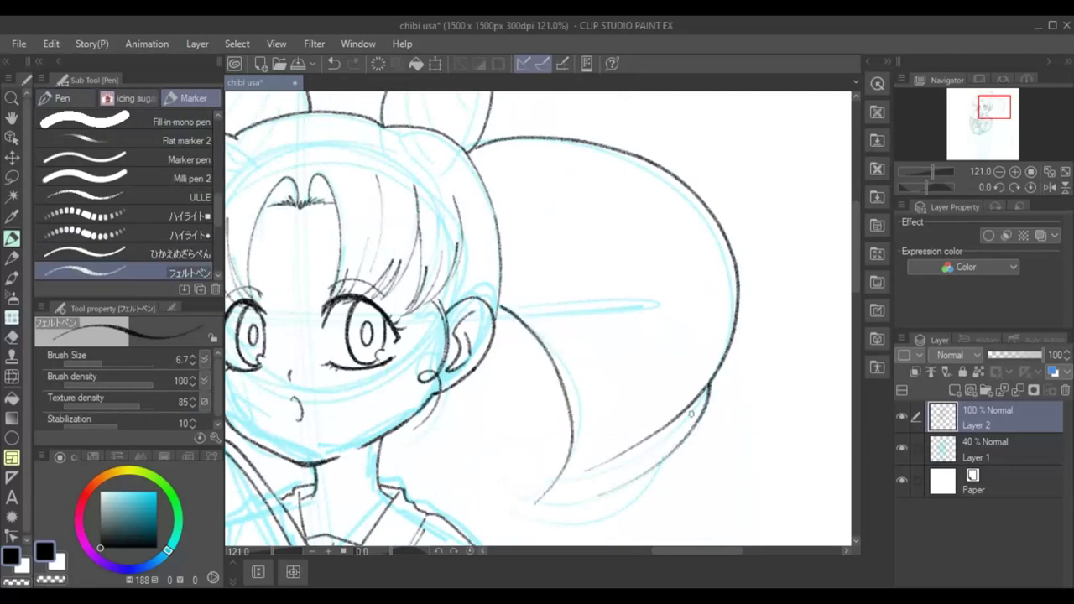
# Ink the layered lower strands of the right pigtail sweeping toward its curled tip.
pyautogui.scroll(3, 619, 348)
pyautogui.moveTo(727, 228); pyautogui.dragTo(461, 412)
pyautogui.moveTo(521, 220)
pyautogui.mouseDown()
pyautogui.moveTo(401, 358)
pyautogui.moveTo(671, 311)
pyautogui.moveTo(407, 376)
pyautogui.mouseUp()
pyautogui.hotkey('ctrl', 'z')
# Clean up the right pigtail's curled tip with the eraser and ink its remaining curl and strand lines.
pyautogui.press('e')
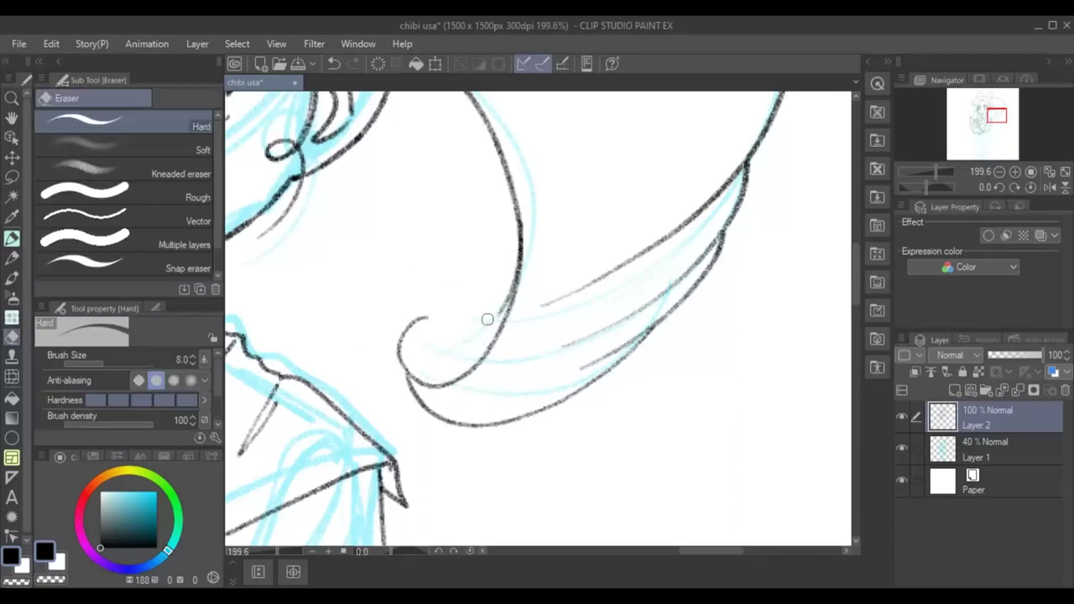
pyautogui.click(13, 240)
pyautogui.moveTo(409, 374); pyautogui.dragTo(423, 326)
pyautogui.moveTo(660, 268)
pyautogui.mouseDown()
pyautogui.moveTo(525, 372)
pyautogui.moveTo(436, 401)
pyautogui.mouseUp()
# Ink the large rounded outer outline and inner curve of the left pigtail.
pyautogui.scroll(-5, 525, 372)
pyautogui.moveTo(673, 550); pyautogui.dragTo(646, 550)
pyautogui.scroll(3, 415, 168)
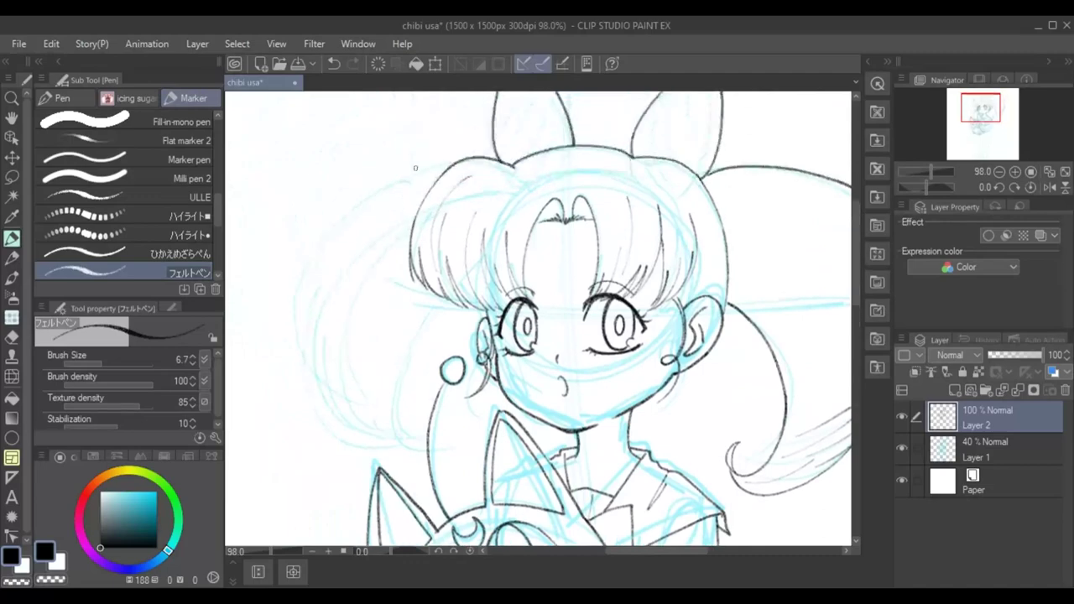
pyautogui.moveTo(456, 165); pyautogui.dragTo(374, 440)
pyautogui.scroll(1, 387, 431)
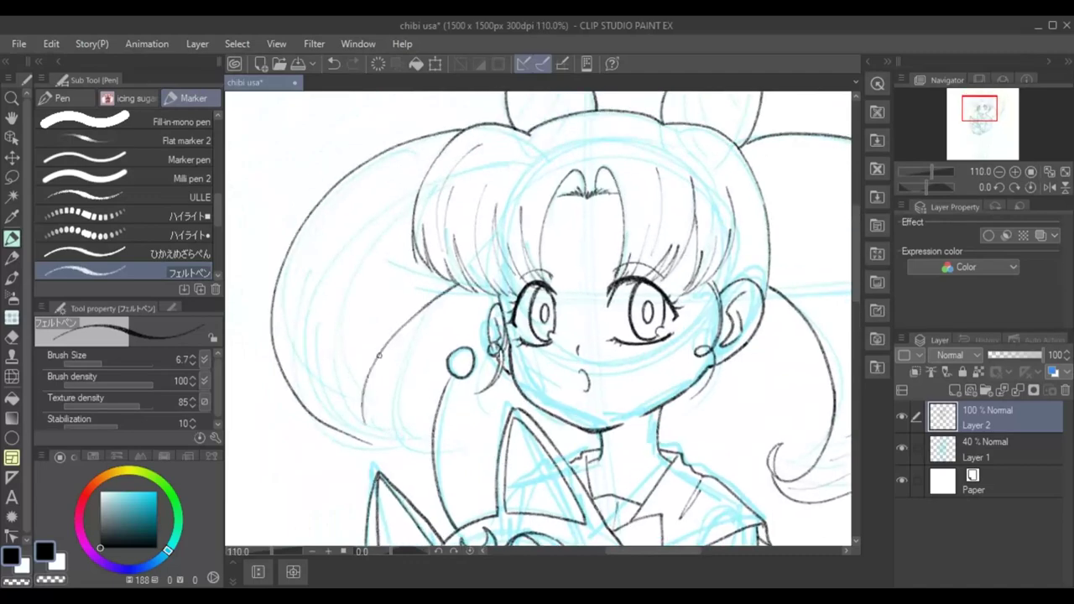
# Ink the left pigtail's lower strands and curled tip, and erase the extra short line beside its inner curve.
pyautogui.scroll(3, 415, 445)
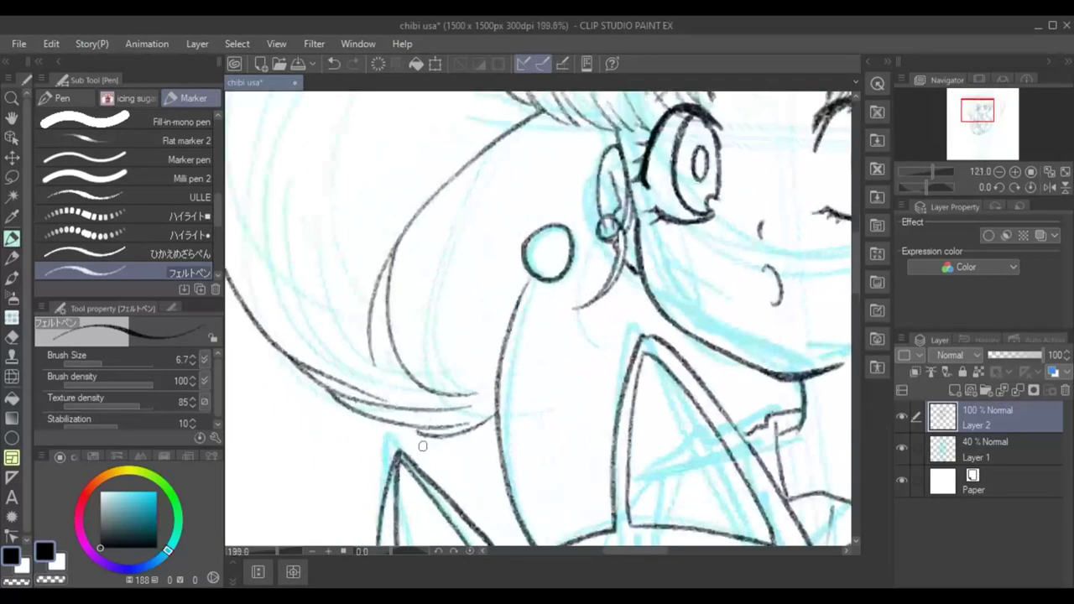
pyautogui.moveTo(537, 339); pyautogui.dragTo(500, 411)
pyautogui.moveTo(486, 318); pyautogui.dragTo(516, 370)
pyautogui.press('e')
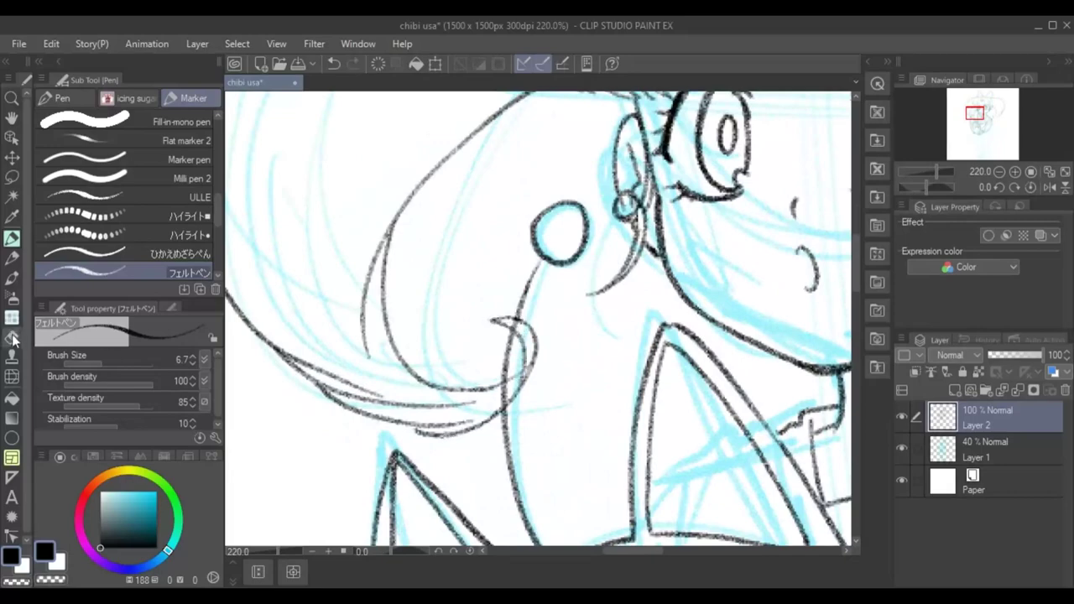
pyautogui.moveTo(378, 253)
pyautogui.mouseDown()
pyautogui.moveTo(355, 317)
pyautogui.moveTo(364, 388)
pyautogui.mouseUp()
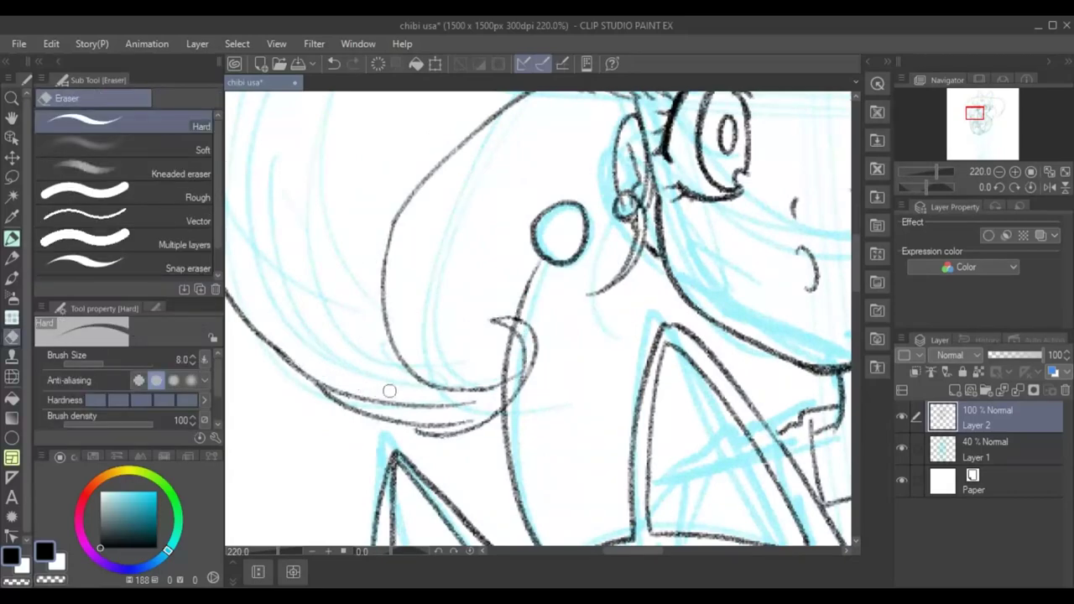
# Erase the left pigtail's lower outline, strands and curled tip with the Rough eraser, leaving room to redraw them.
pyautogui.press('p')
pyautogui.scroll(-4, 459, 383)
pyautogui.scroll(2, 459, 382)
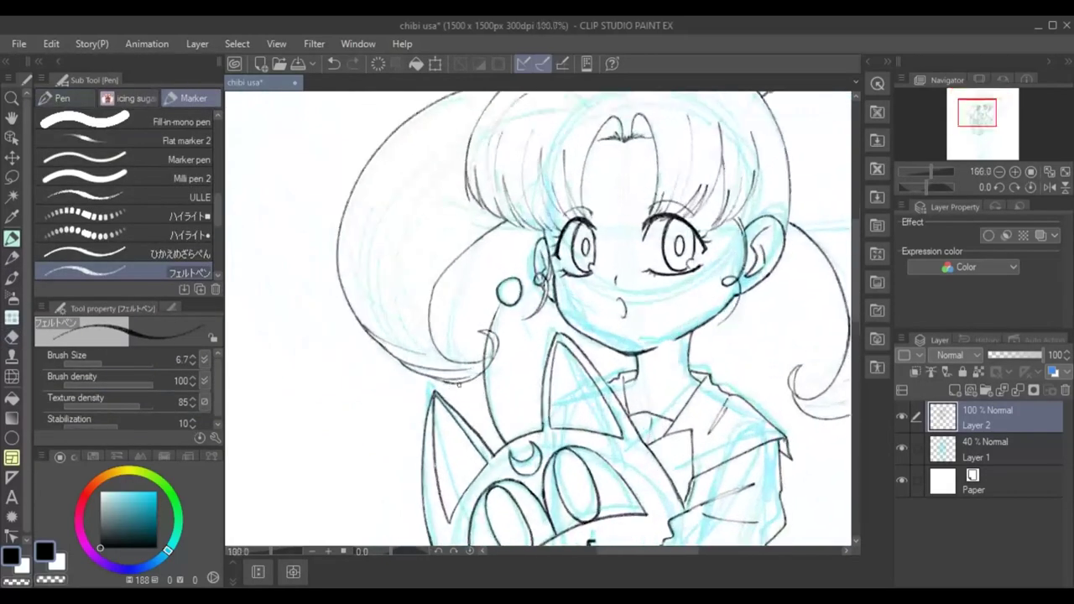
pyautogui.scroll(-2, 459, 383)
pyautogui.scroll(3, 436, 369)
pyautogui.press('e')
pyautogui.click(198, 198)
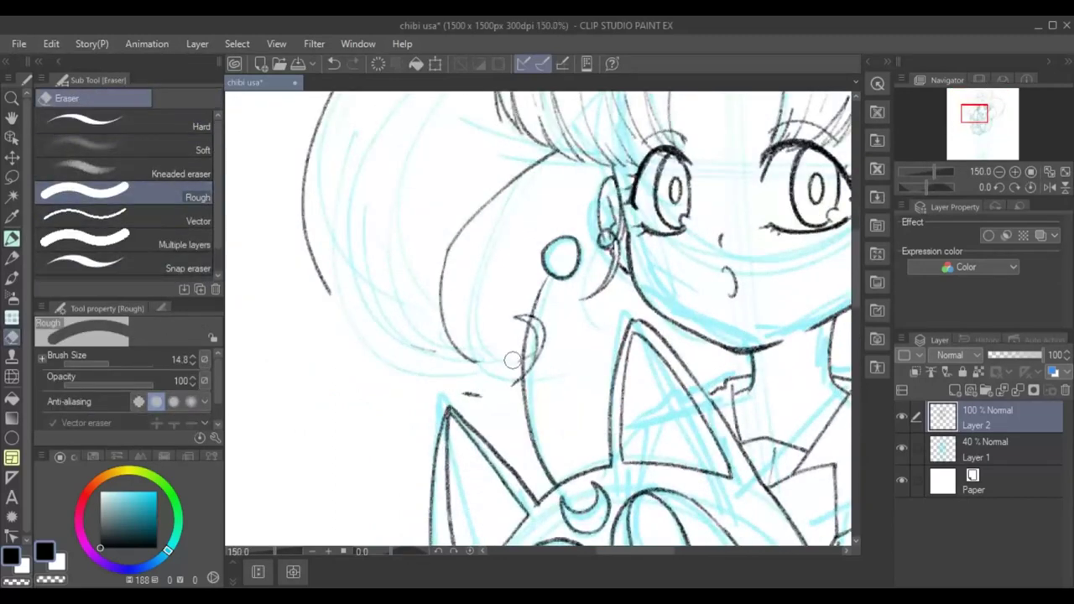
pyautogui.scroll(-2, 480, 376)
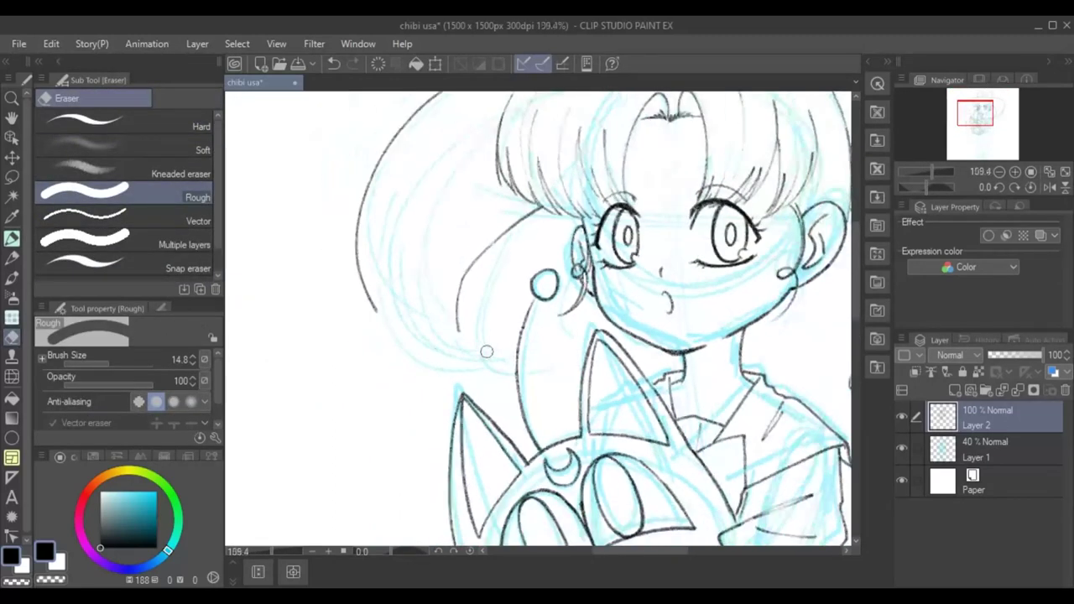
# Re-ink the left pigtail's lower outer outline and inner curve, bringing them together in a smaller upturned tip.
pyautogui.scroll(1, 480, 376)
pyautogui.press('p')
pyautogui.moveTo(262, 244); pyautogui.dragTo(321, 365)
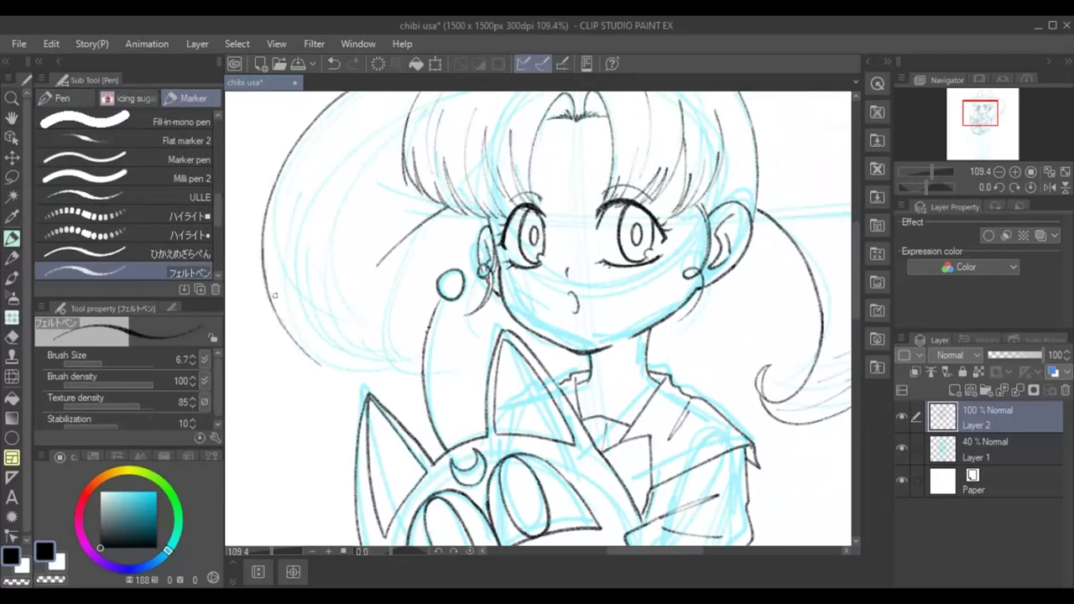
pyautogui.scroll(-2, 288, 339)
pyautogui.scroll(3, 436, 210)
pyautogui.moveTo(431, 217); pyautogui.dragTo(435, 348)
pyautogui.hotkey('ctrl', 'z')
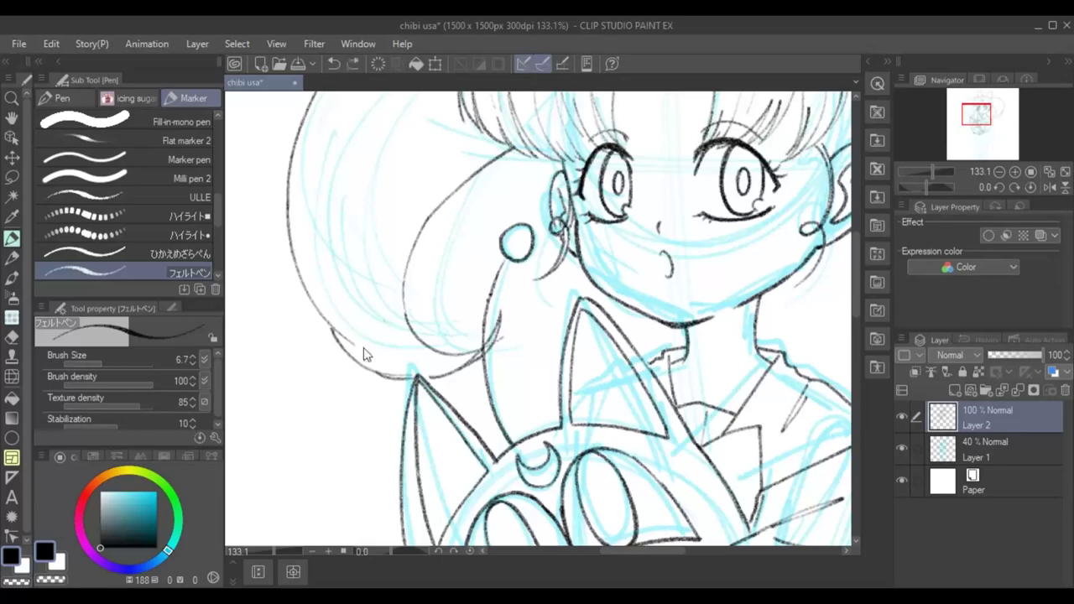
# Clean up the crossing lines at the left pigtail's tip with the Hard eraser.
pyautogui.scroll(4, 411, 237)
pyautogui.press('e')
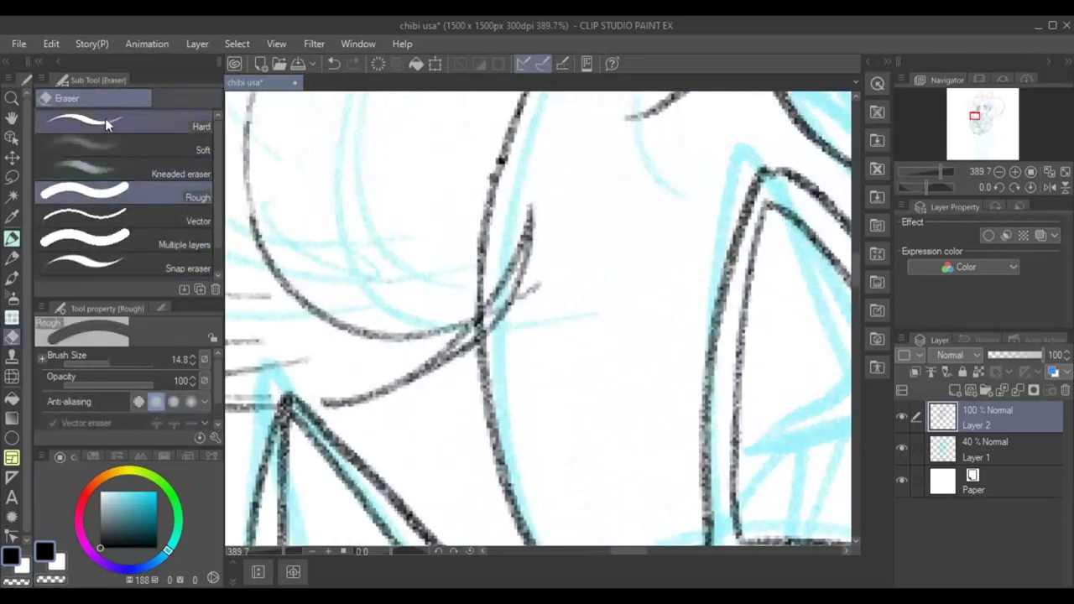
pyautogui.scroll(-5, 417, 316)
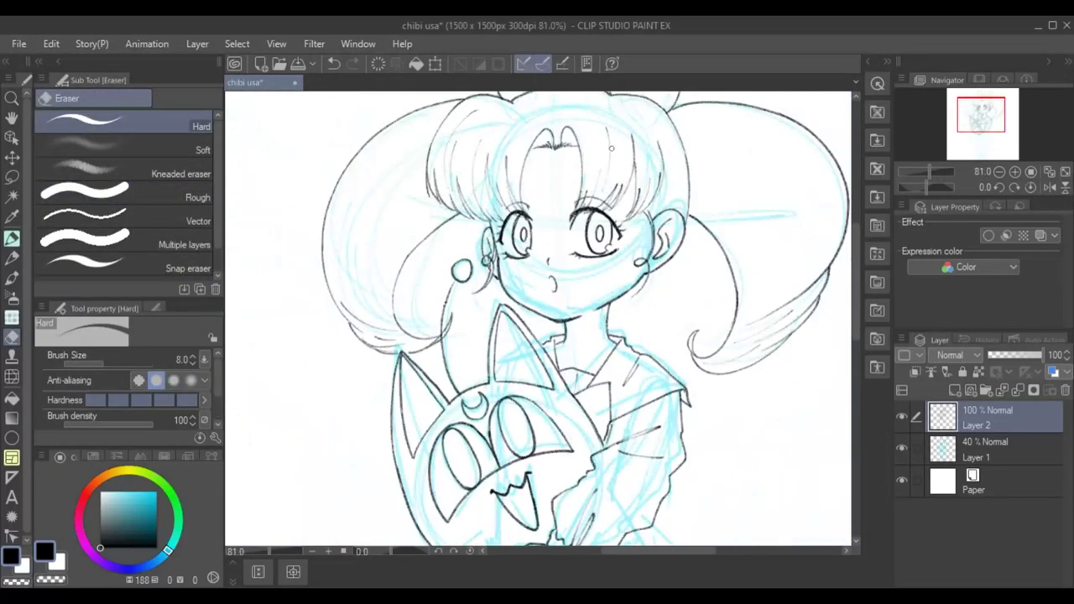
# Ink the flared skirt's side edges, curved hem and pleat lines, joining the hem sections with short fold lines.
pyautogui.scroll(2, 565, 323)
pyautogui.press('p')
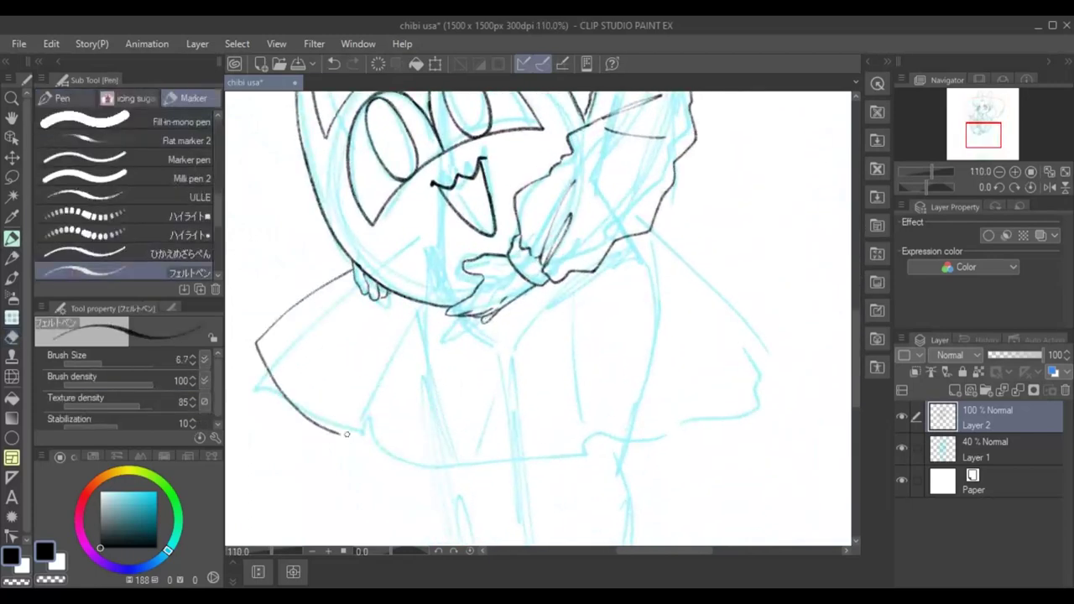
pyautogui.moveTo(382, 373); pyautogui.dragTo(593, 442)
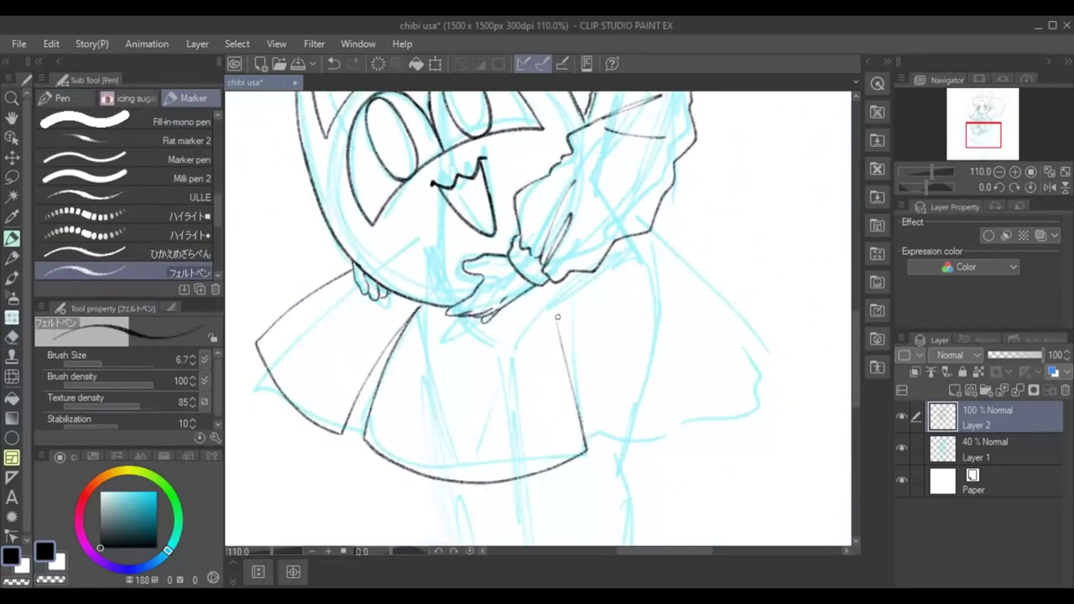
pyautogui.moveTo(608, 449)
pyautogui.mouseDown()
pyautogui.moveTo(640, 457)
pyautogui.moveTo(757, 384)
pyautogui.mouseUp()
pyautogui.moveTo(651, 234)
pyautogui.mouseDown()
pyautogui.moveTo(737, 345)
pyautogui.moveTo(759, 399)
pyautogui.mouseUp()
pyautogui.hotkey('ctrl', 'z')
pyautogui.scroll(2, 426, 435)
pyautogui.moveTo(302, 434); pyautogui.dragTo(335, 425)
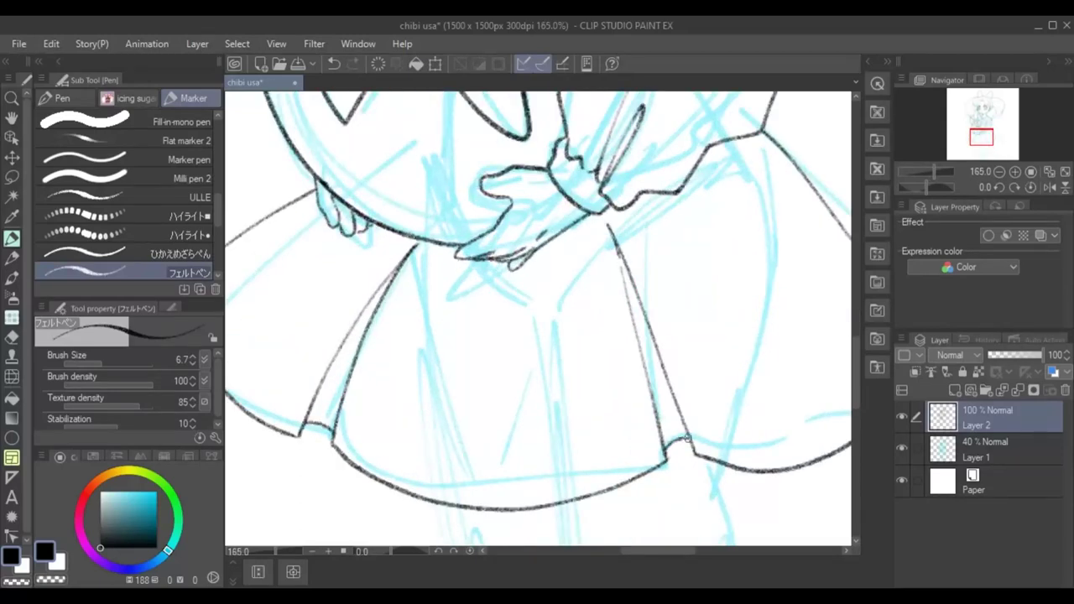
# Ink the right-hand leg with its folded sock cuff and the front-facing shoe with a toe line and pointed bow.
pyautogui.scroll(-4, 687, 438)
pyautogui.scroll(2, 840, 335)
pyautogui.scroll(2, 850, 335)
pyautogui.scroll(1, 729, 336)
pyautogui.moveTo(527, 208); pyautogui.dragTo(542, 386)
pyautogui.scroll(2, 856, 405)
pyautogui.moveTo(507, 304)
pyautogui.mouseDown()
pyautogui.moveTo(646, 247)
pyautogui.moveTo(657, 260)
pyautogui.moveTo(508, 307)
pyautogui.mouseUp()
pyautogui.scroll(-2, 858, 429)
pyautogui.moveTo(514, 270)
pyautogui.mouseDown()
pyautogui.moveTo(498, 420)
pyautogui.moveTo(625, 385)
pyautogui.moveTo(622, 267)
pyautogui.mouseUp()
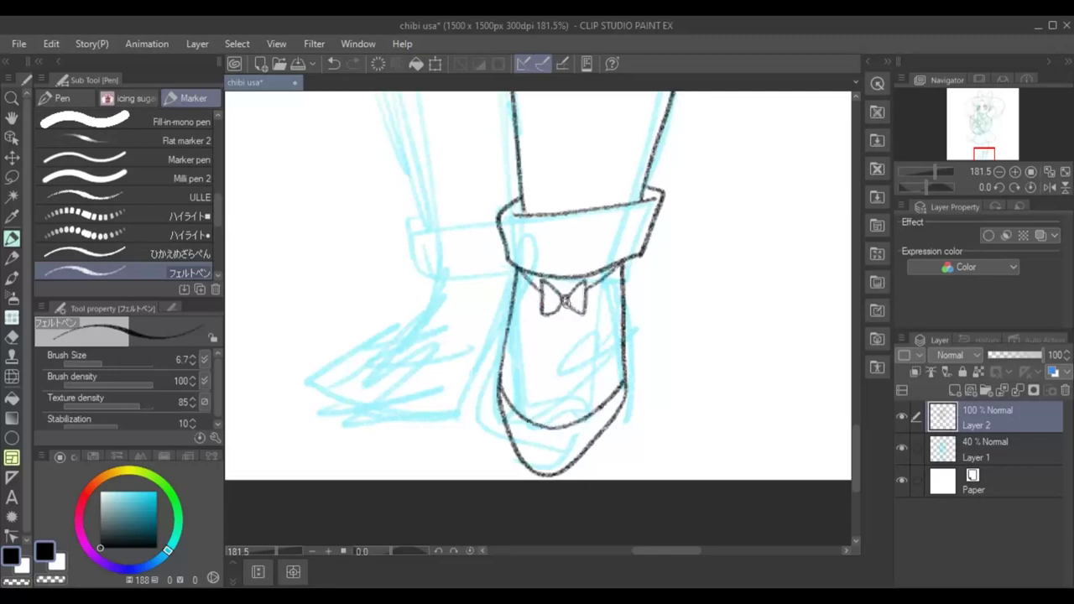
# Ink the left-hand leg and its folded sock cuff, and add a short knee mark on the other leg.
pyautogui.scroll(3, 642, 550)
pyautogui.moveTo(435, 138); pyautogui.dragTo(502, 375)
pyautogui.moveTo(718, 113); pyautogui.dragTo(719, 145)
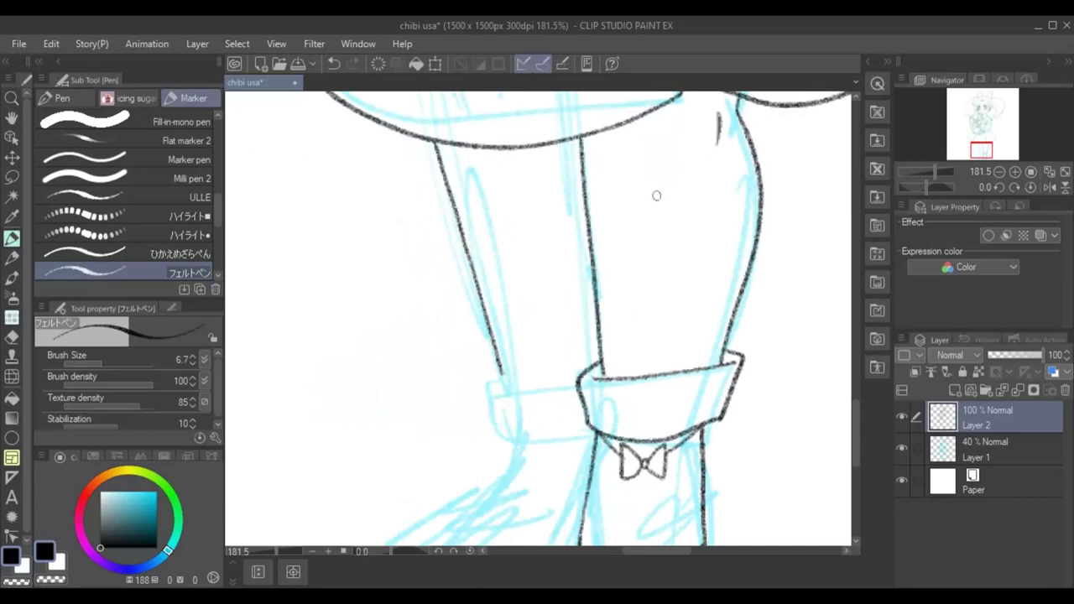
pyautogui.scroll(-3, 856, 407)
pyautogui.moveTo(498, 354); pyautogui.dragTo(588, 369)
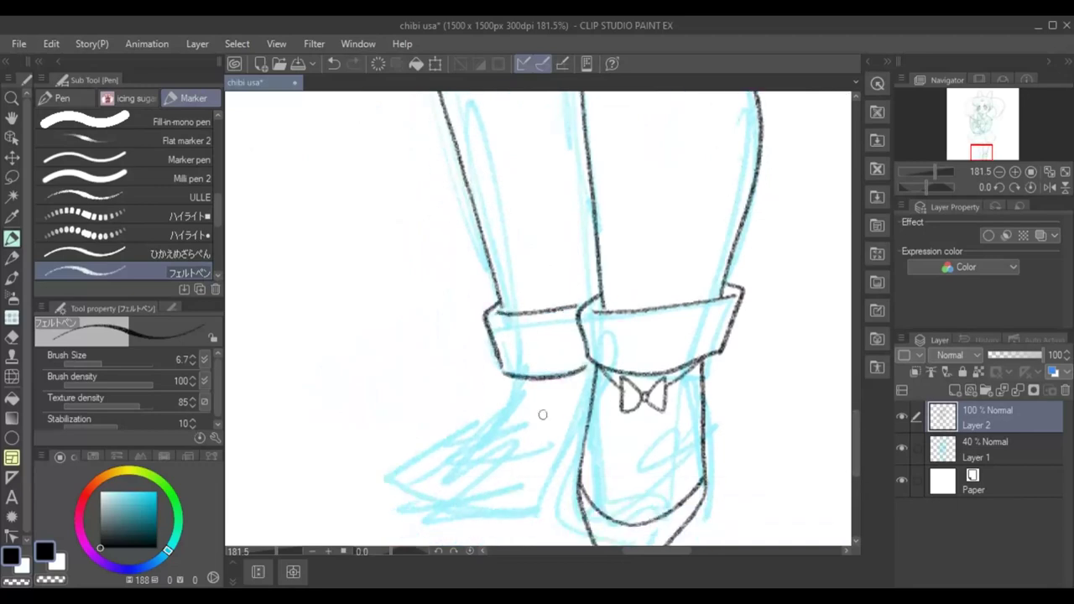
pyautogui.moveTo(384, 488)
pyautogui.mouseDown()
pyautogui.moveTo(487, 515)
pyautogui.moveTo(558, 496)
pyautogui.mouseUp()
pyautogui.hotkey('ctrl', 'z')
pyautogui.hotkey('ctrl', 'z')
pyautogui.moveTo(506, 374)
pyautogui.mouseDown()
pyautogui.moveTo(415, 450)
pyautogui.moveTo(543, 507)
pyautogui.moveTo(578, 470)
pyautogui.mouseUp()
pyautogui.moveTo(420, 454); pyautogui.dragTo(542, 478)
pyautogui.hotkey('ctrl', 'z')
pyautogui.moveTo(418, 453); pyautogui.dragTo(579, 469)
pyautogui.scroll(2, 553, 480)
pyautogui.hotkey('ctrl', 'z')
pyautogui.hotkey('ctrl', 'z')
pyautogui.hotkey('ctrl', 'z')
# Ink the left-hand shoe pointing sideways, with a toe line, a strap and a rounded bow below the cuff.
pyautogui.moveTo(521, 291)
pyautogui.mouseDown()
pyautogui.moveTo(358, 453)
pyautogui.moveTo(541, 453)
pyautogui.moveTo(397, 412)
pyautogui.moveTo(546, 442)
pyautogui.moveTo(614, 418)
pyautogui.mouseUp()
pyautogui.hotkey('ctrl', 'z')
pyautogui.moveTo(453, 384)
pyautogui.mouseDown()
pyautogui.moveTo(622, 417)
pyautogui.moveTo(595, 402)
pyautogui.mouseUp()
pyautogui.hotkey('ctrl', 'z')
pyautogui.moveTo(629, 276); pyautogui.dragTo(557, 314)
pyautogui.moveTo(527, 305); pyautogui.dragTo(521, 317)
# Erase the pointed bow on the right-hand shoe and redraw it with rounded loops to match the other shoe.
pyautogui.click(13, 337)
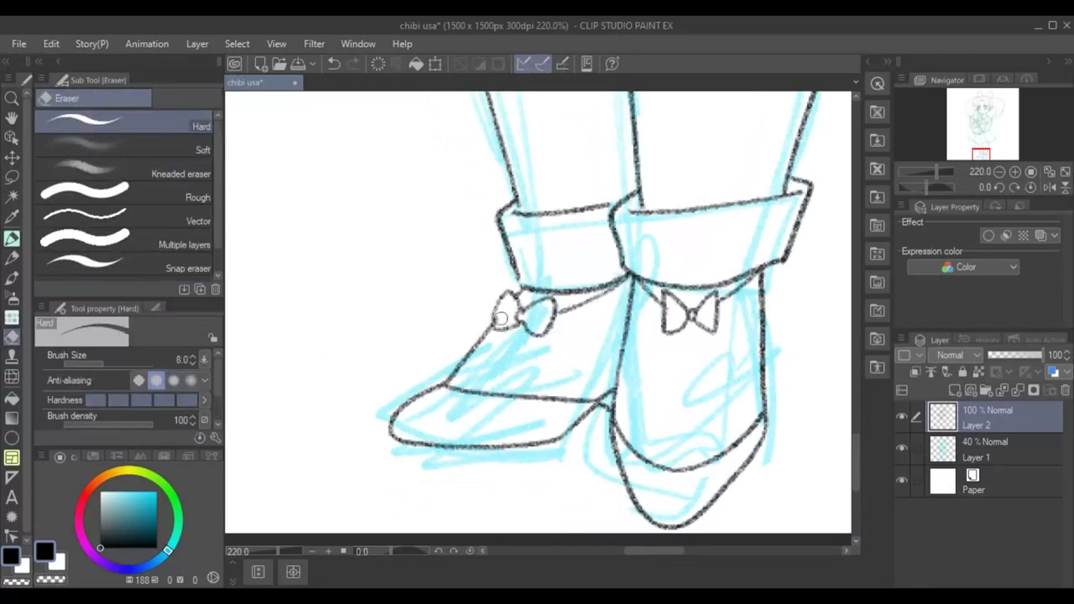
pyautogui.moveTo(661, 326)
pyautogui.mouseDown()
pyautogui.moveTo(722, 290)
pyautogui.moveTo(685, 327)
pyautogui.mouseUp()
pyautogui.click(13, 240)
pyautogui.hotkey('ctrl', 'z')
pyautogui.hotkey('ctrl', 'z')
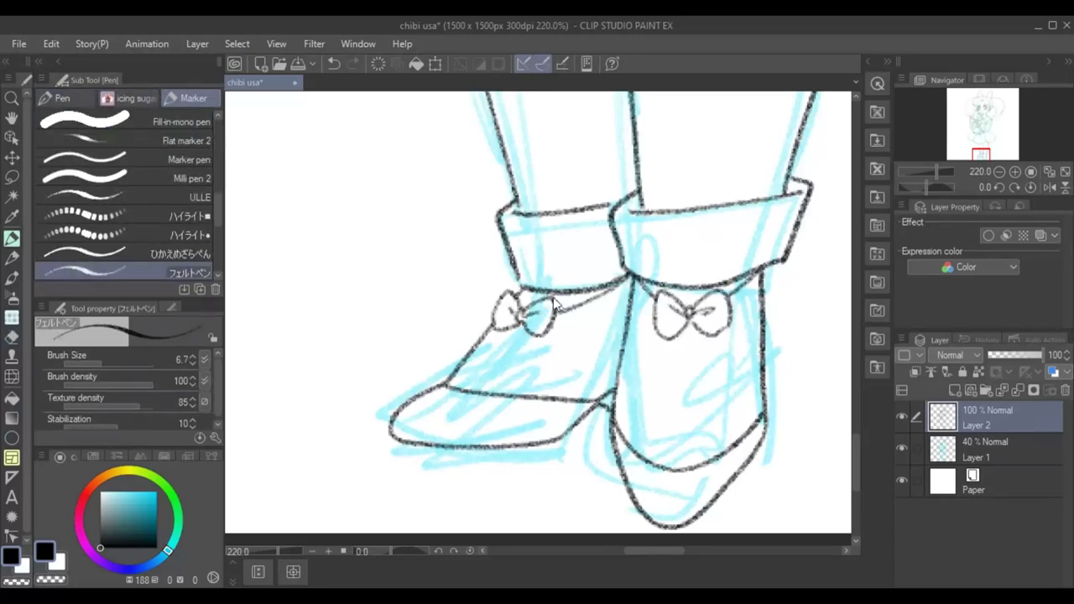
# Ink thin curved hair strand lines inside the two pointed buns on top of the head.
pyautogui.hotkey('ctrl', '-')
pyautogui.moveTo(863, 394); pyautogui.dragTo(844, 269)
pyautogui.hotkey('ctrl', '+')
pyautogui.moveTo(642, 115); pyautogui.dragTo(636, 297)
pyautogui.moveTo(609, 150); pyautogui.dragTo(600, 281)
pyautogui.moveTo(586, 163); pyautogui.dragTo(574, 276)
pyautogui.scroll(2, 592, 311)
pyautogui.moveTo(418, 315)
pyautogui.mouseDown()
pyautogui.moveTo(493, 215)
pyautogui.moveTo(454, 333)
pyautogui.mouseUp()
pyautogui.moveTo(514, 220); pyautogui.dragTo(480, 334)
pyautogui.moveTo(529, 274); pyautogui.dragTo(517, 317)
pyautogui.scroll(-3, 520, 319)
# Add long, thin flowing strand lines inside both pigtails.
pyautogui.moveTo(520, 420); pyautogui.dragTo(520, 313)
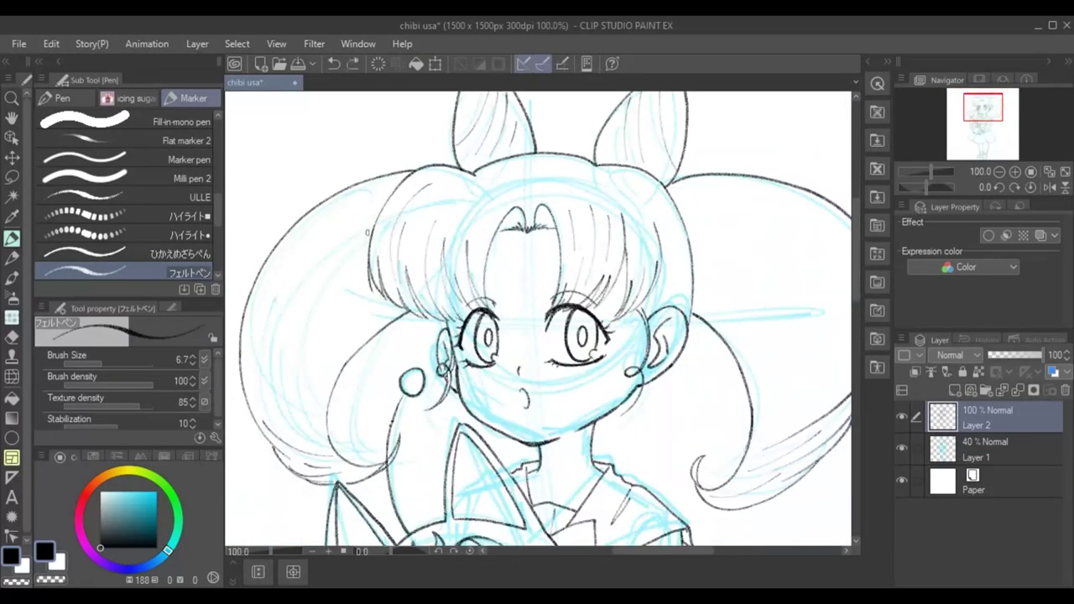
pyautogui.scroll(1, 663, 252)
pyautogui.moveTo(701, 197); pyautogui.dragTo(658, 394)
pyautogui.moveTo(634, 217); pyautogui.dragTo(605, 306)
pyautogui.scroll(1, 638, 302)
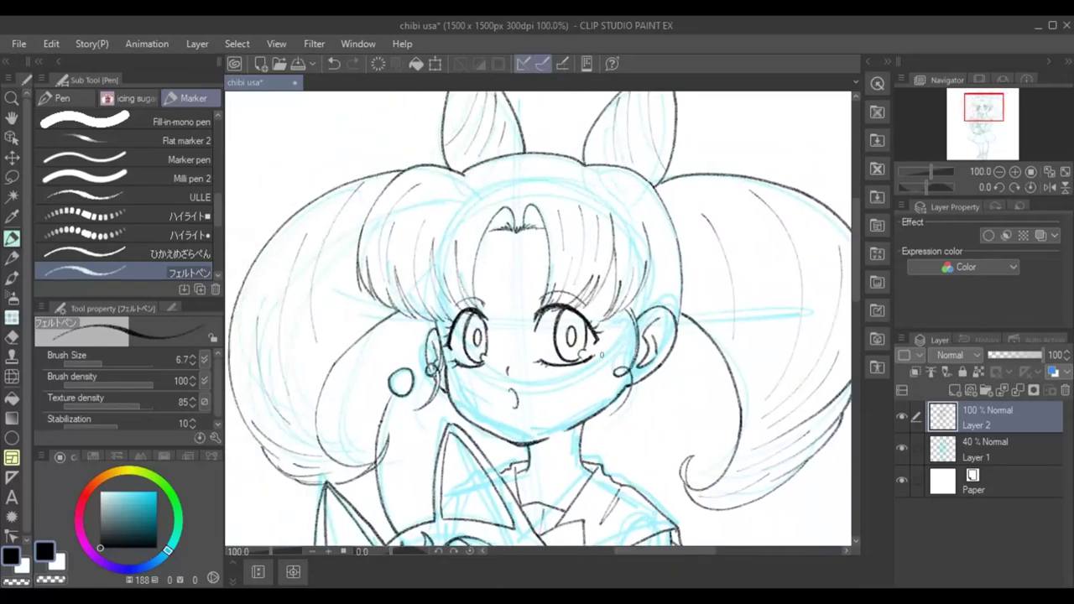
# Hide the cyan sketch layer and re-ink the left pigtail's upper inner curve to meet the bangs, erasing the old line.
pyautogui.scroll(4, 643, 299)
pyautogui.scroll(-5, 592, 379)
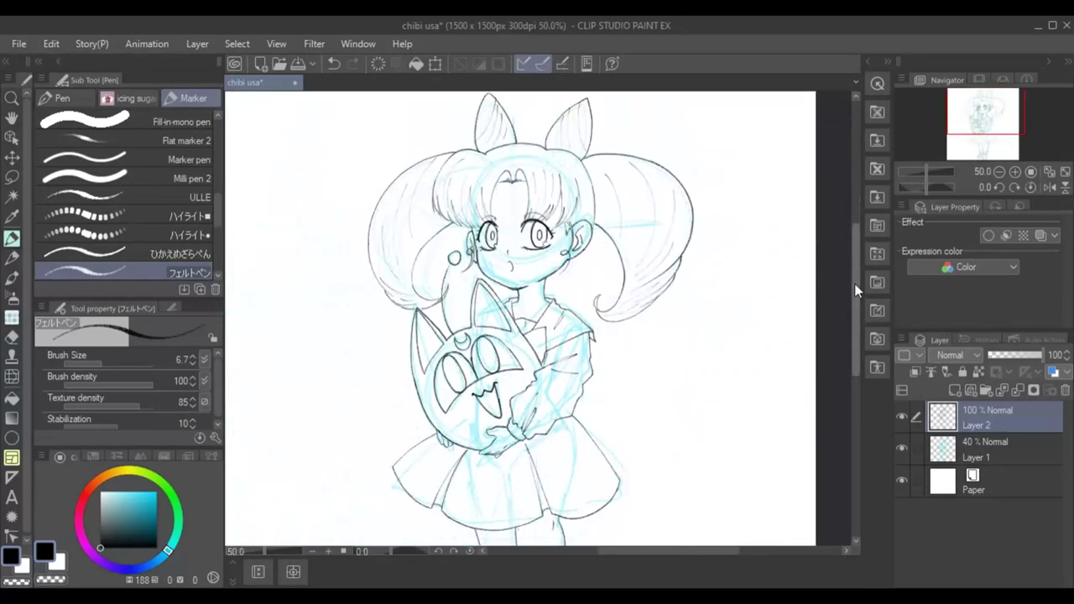
pyautogui.click(901, 448)
pyautogui.scroll(5, 522, 271)
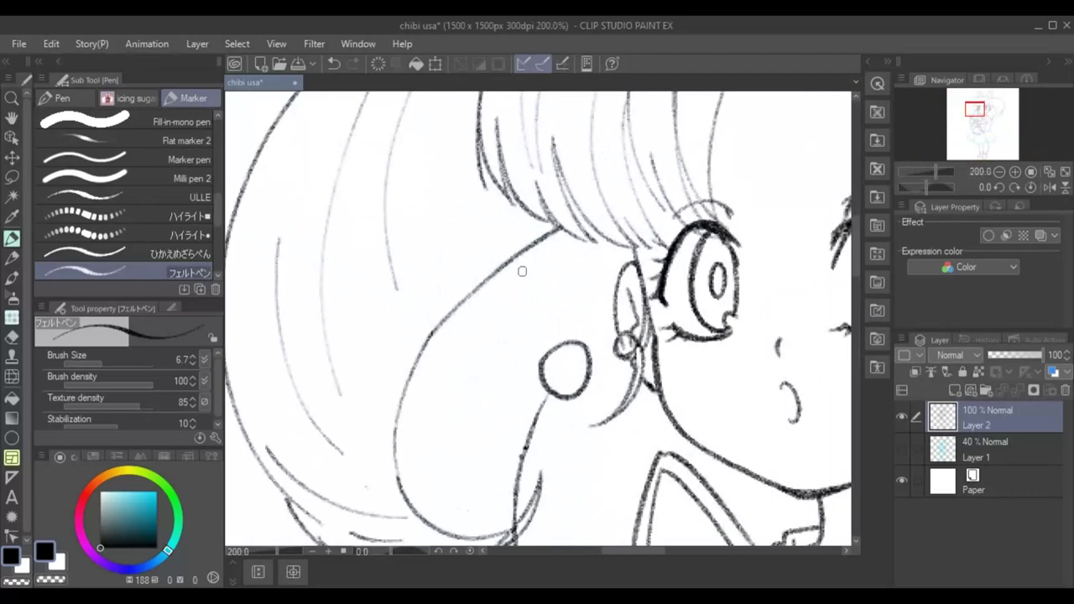
pyautogui.moveTo(585, 238); pyautogui.dragTo(418, 366)
pyautogui.press('e')
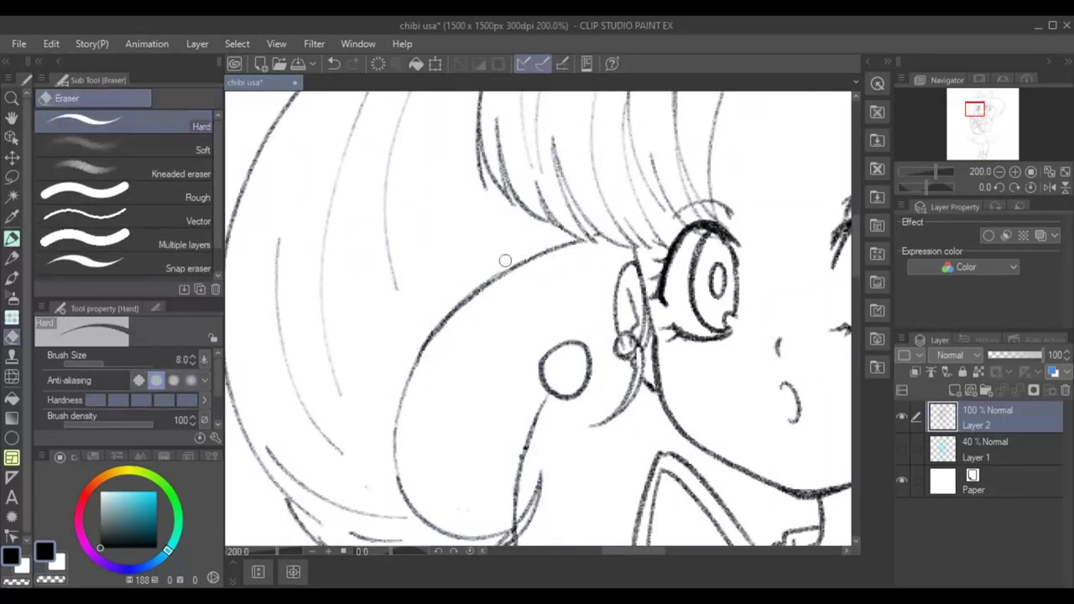
# Add a new layer directly beneath the line art layer and choose dark navy blue (223, 34, 16) as the drawing color.
pyautogui.hotkey('ctrl', 'shift', 'n')
pyautogui.moveTo(987, 417); pyautogui.dragTo(962, 457)
pyautogui.scroll(-4, 538, 319)
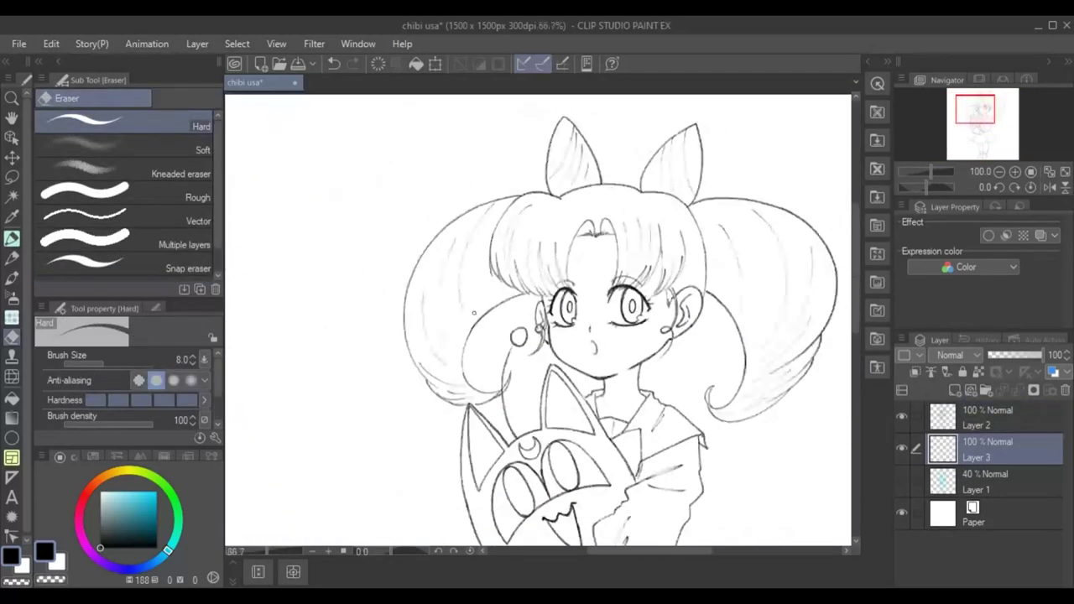
pyautogui.scroll(3, 698, 430)
pyautogui.scroll(2, 551, 369)
pyautogui.press('g')
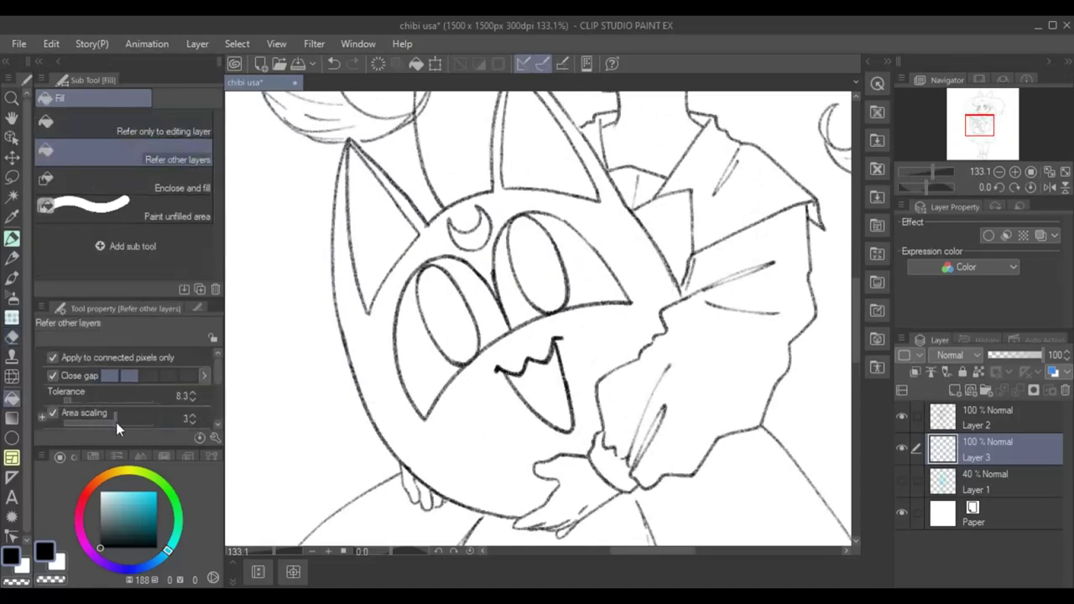
pyautogui.click(141, 561)
pyautogui.click(412, 442)
pyautogui.hotkey('ctrl', 'z')
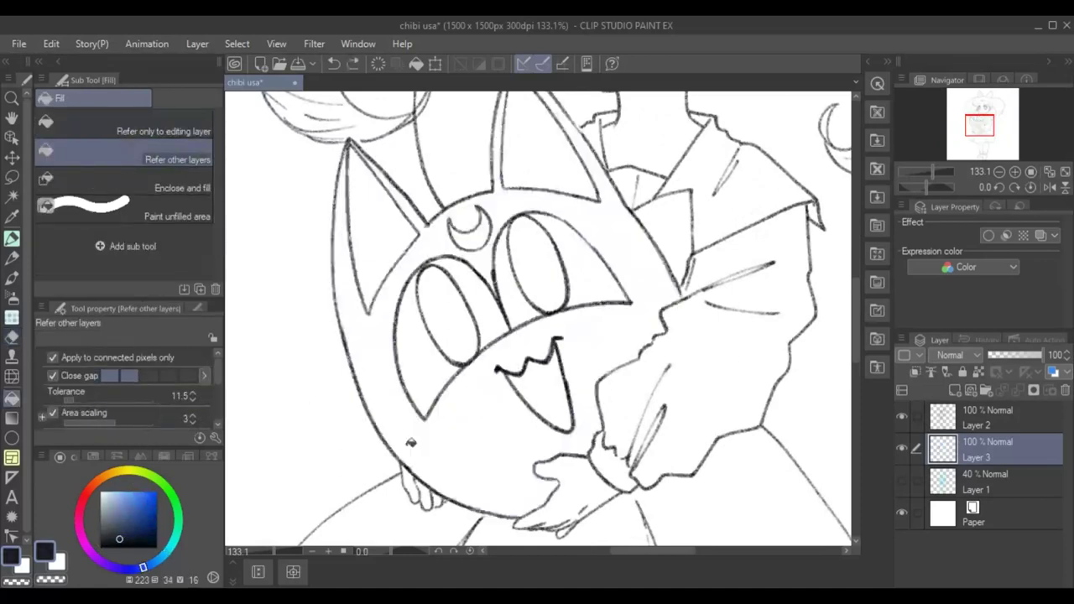
pyautogui.click(395, 403)
pyautogui.hotkey('ctrl', 'z')
pyautogui.click(582, 352)
pyautogui.hotkey('ctrl', 'z')
# Auto-select the cat ball's face and ear rims with reference to all layers, and add missed edge areas with the Lasso.
pyautogui.click(12, 198)
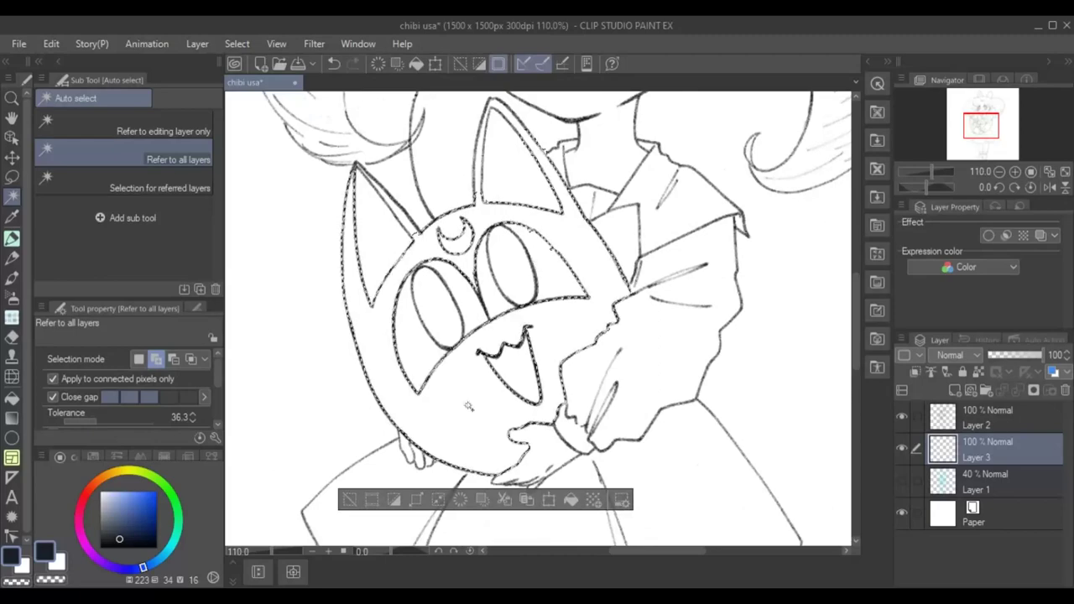
pyautogui.scroll(5, 332, 164)
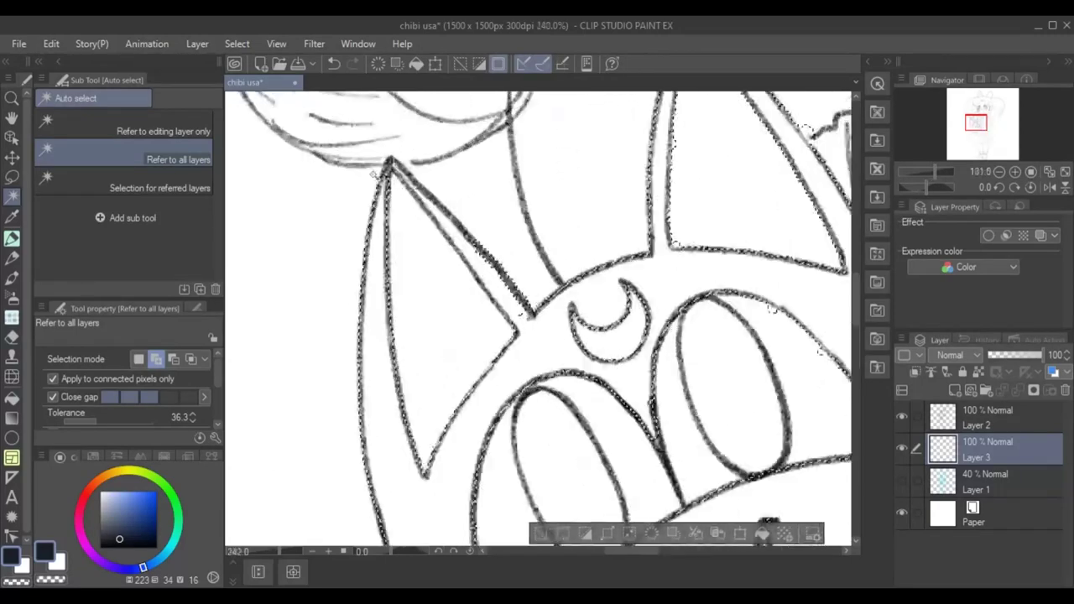
pyautogui.press('m')
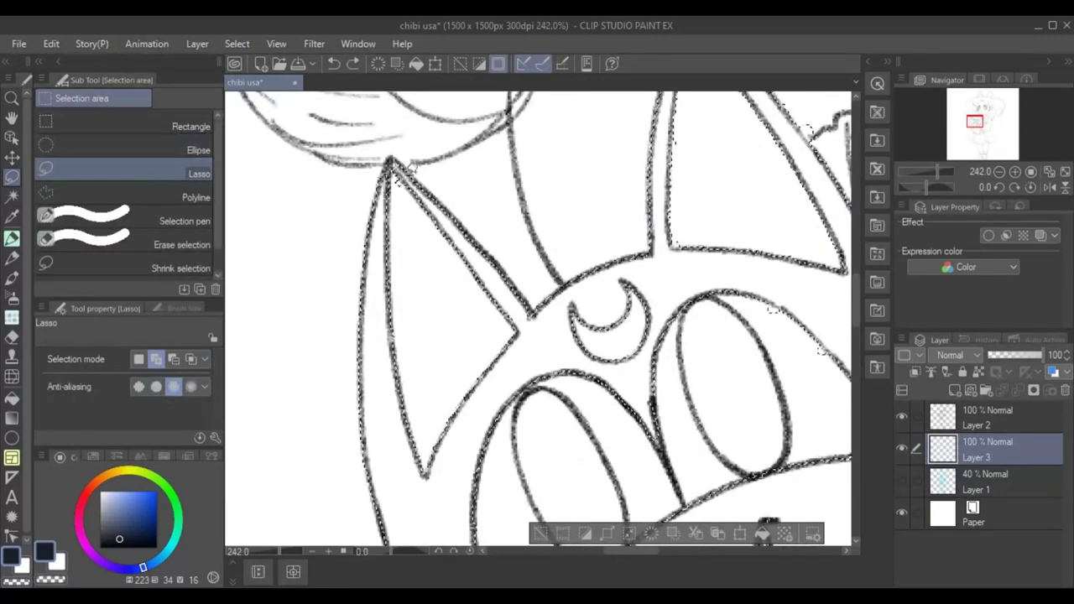
pyautogui.scroll(-4, 537, 319)
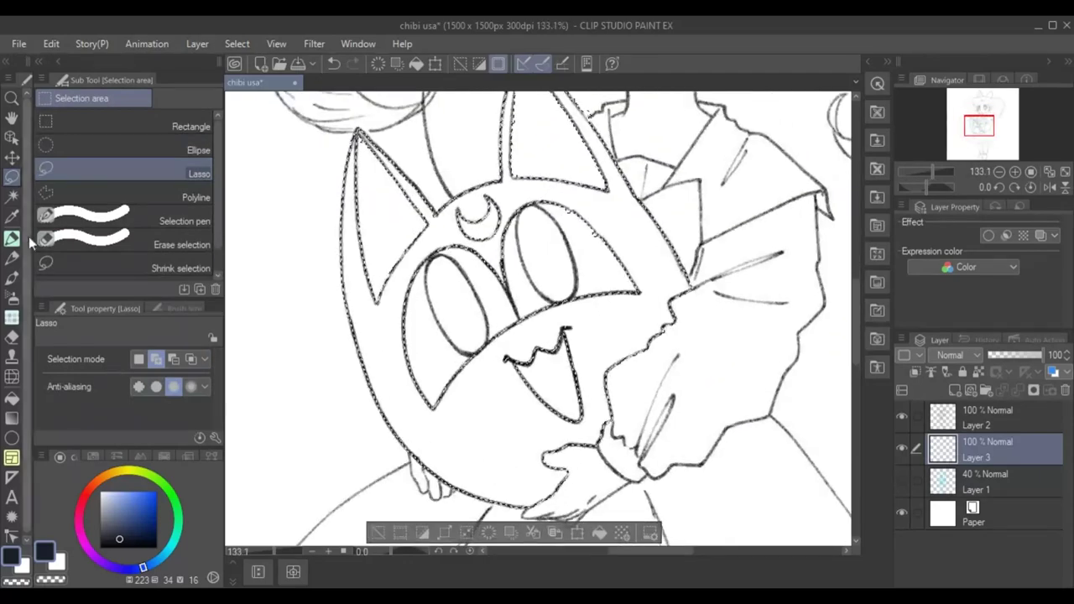
# Paint the selected cat ball area solid dark navy with the marker at brush size 187.7.
pyautogui.click(14, 238)
pyautogui.moveTo(411, 260); pyautogui.dragTo(357, 361)
pyautogui.moveTo(346, 243)
pyautogui.mouseDown()
pyautogui.moveTo(361, 160)
pyautogui.moveTo(402, 277)
pyautogui.moveTo(457, 239)
pyautogui.moveTo(504, 420)
pyautogui.moveTo(587, 168)
pyautogui.mouseUp()
pyautogui.hotkey('ctrl', 'z')
pyautogui.hotkey('ctrl', 'z')
pyautogui.scroll(3, 498, 220)
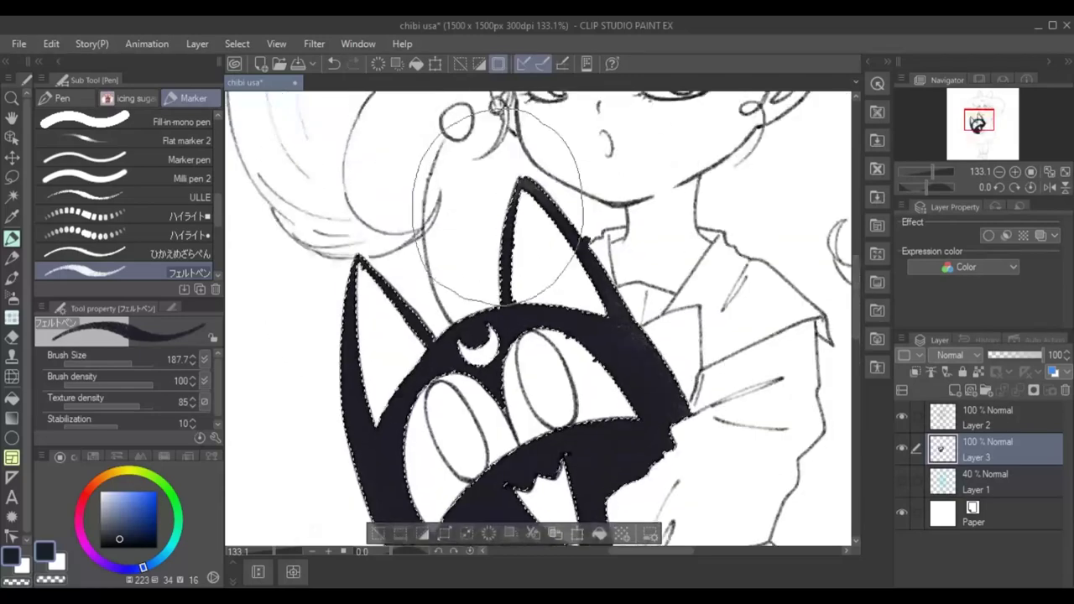
# Shade the cat ball with lighter navy on the ears and forehead and a darker tone along its lower edge.
pyautogui.scroll(-3, 497, 212)
pyautogui.keyDown('alt'); pyautogui.click(663, 277); pyautogui.keyUp('alt')
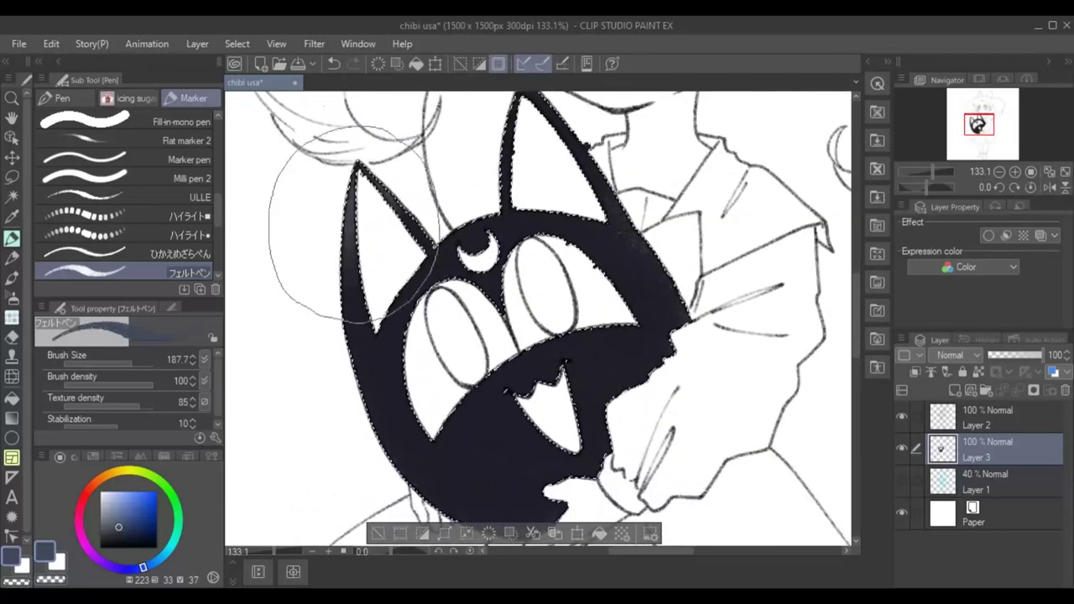
pyautogui.hotkey('ctrl', 'z')
pyautogui.scroll(-3, 445, 327)
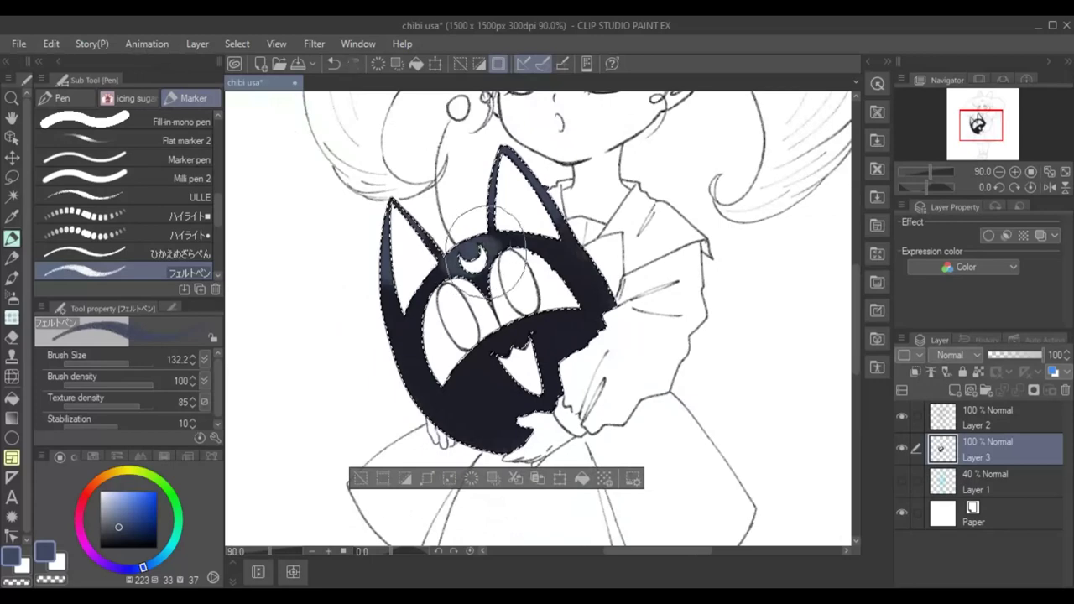
pyautogui.keyDown('alt'); pyautogui.click(445, 298); pyautogui.keyUp('alt')
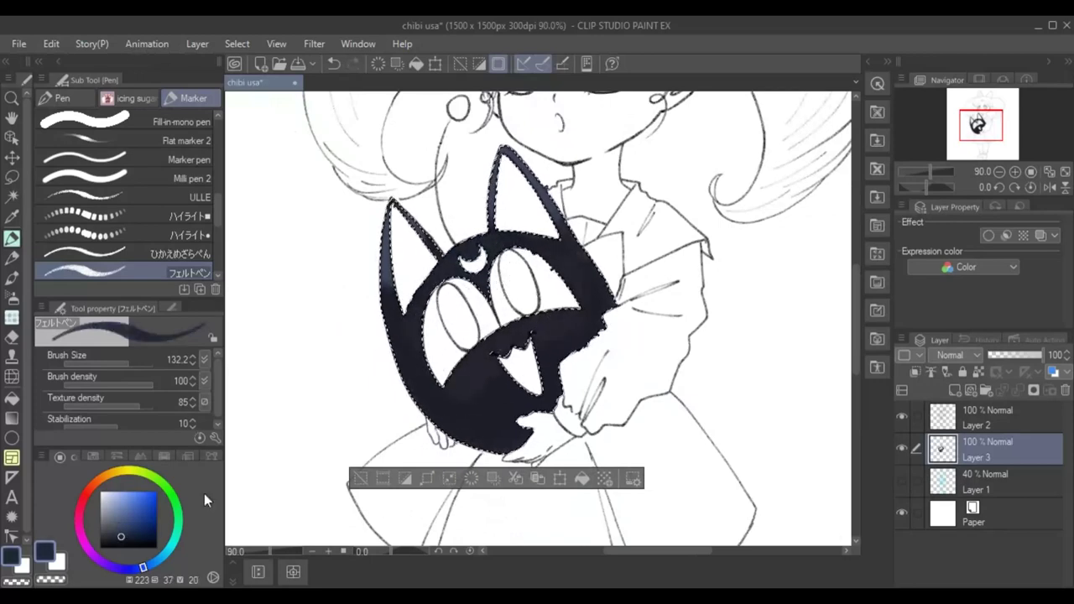
pyautogui.keyDown('alt'); pyautogui.click(503, 443); pyautogui.keyUp('alt')
pyautogui.moveTo(393, 382); pyautogui.dragTo(445, 395)
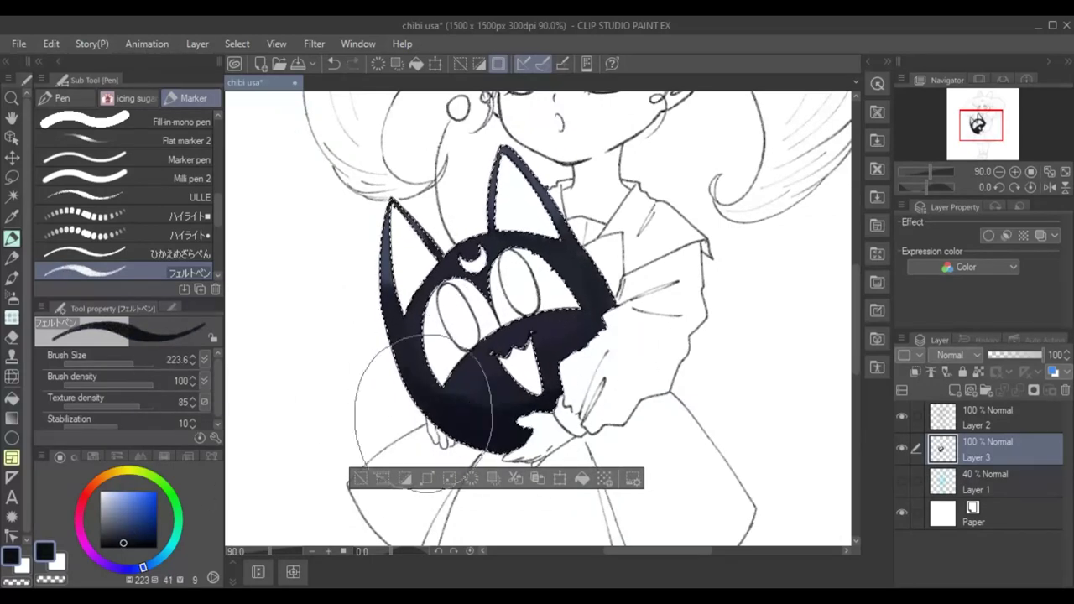
pyautogui.keyDown('alt'); pyautogui.click(537, 394); pyautogui.keyUp('alt')
pyautogui.keyDown('alt'); pyautogui.click(464, 361); pyautogui.keyUp('alt')
# Deselect the ball's face and auto-select the two oval pupils of the cat's eyes.
pyautogui.scroll(4, 514, 281)
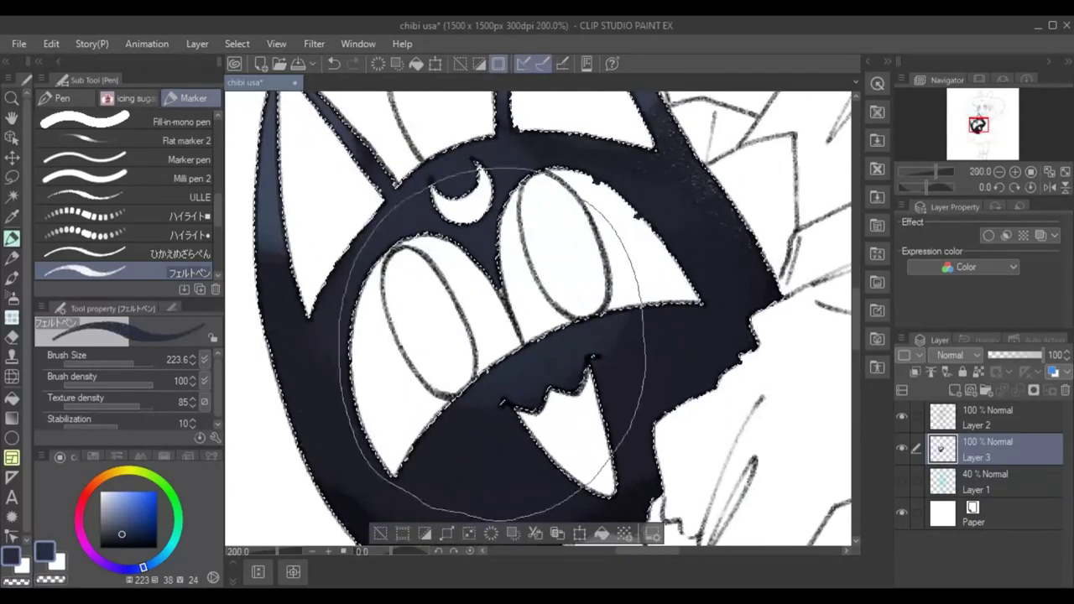
pyautogui.press('m')
pyautogui.hotkey('ctrl', 'd')
pyautogui.press('w')
pyautogui.click(550, 269)
# Paint the cat's selected eye ovals navy, with a near-black upper half and darker pupil centres.
pyautogui.press('p')
pyautogui.moveTo(396, 256); pyautogui.dragTo(440, 349)
pyautogui.moveTo(574, 272); pyautogui.dragTo(570, 252)
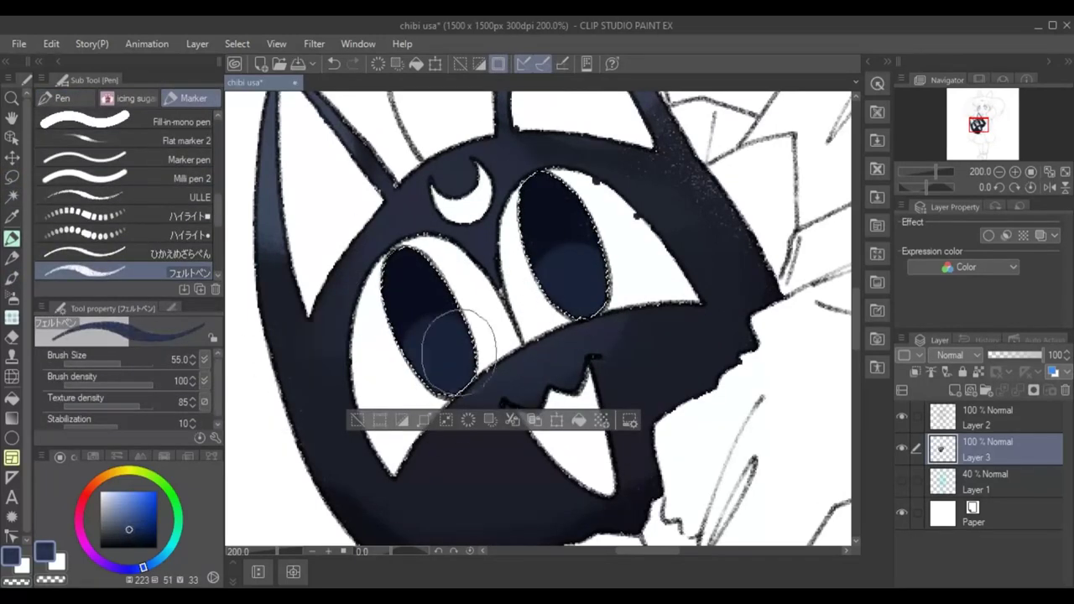
pyautogui.keyDown('alt'); pyautogui.click(575, 298); pyautogui.keyUp('alt')
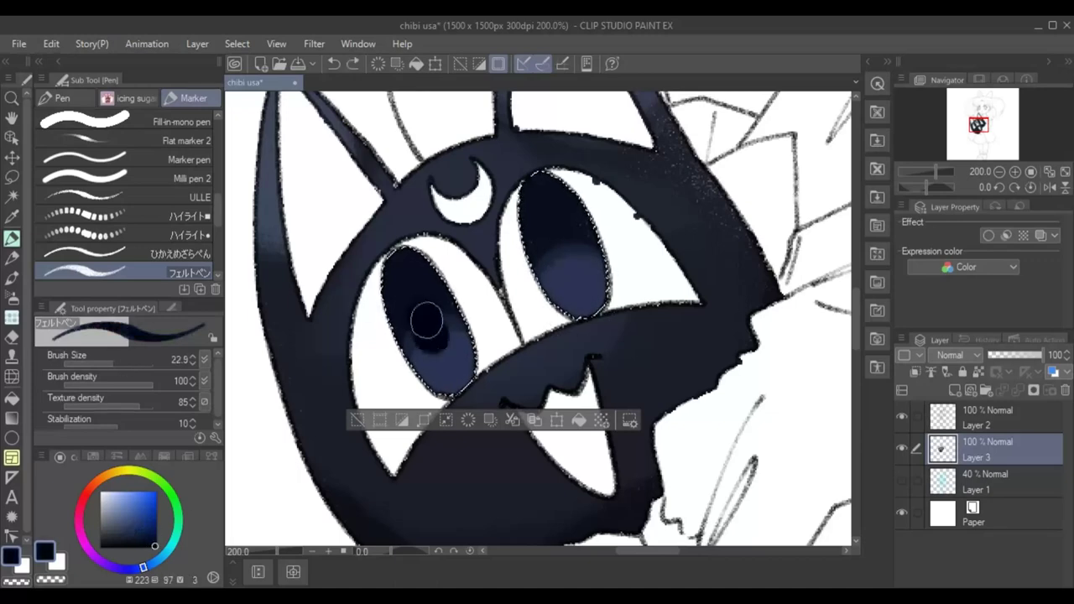
# Add pale blue-white highlights to both eyes with the marker at brush size 22.9, and deselect.
pyautogui.click(122, 499)
pyautogui.click(449, 317)
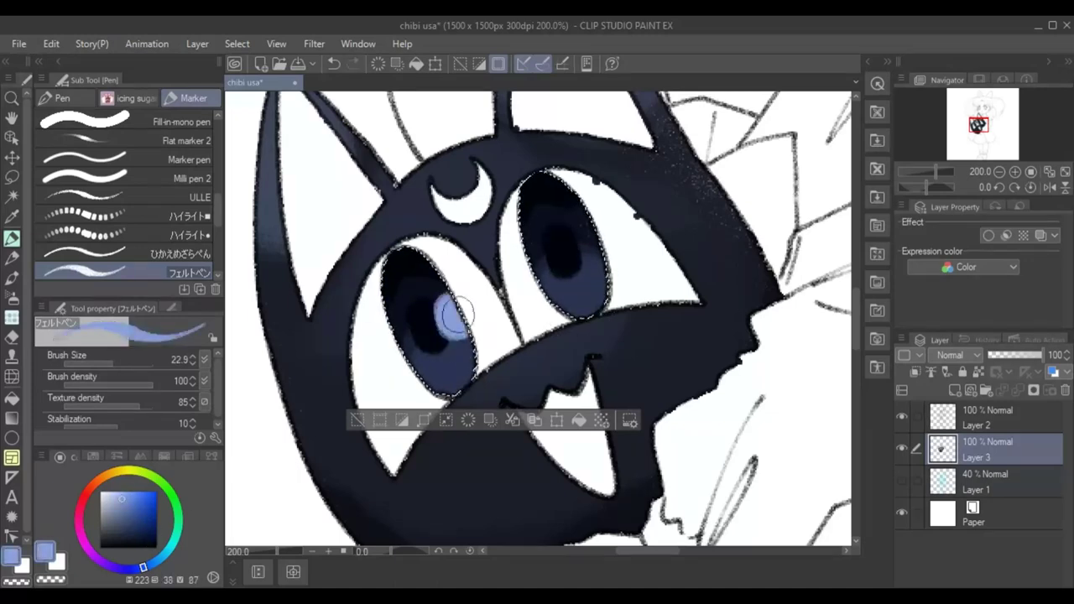
pyautogui.keyDown('alt'); pyautogui.click(478, 294); pyautogui.keyUp('alt')
pyautogui.press('m')
pyautogui.hotkey('ctrl', 'd')
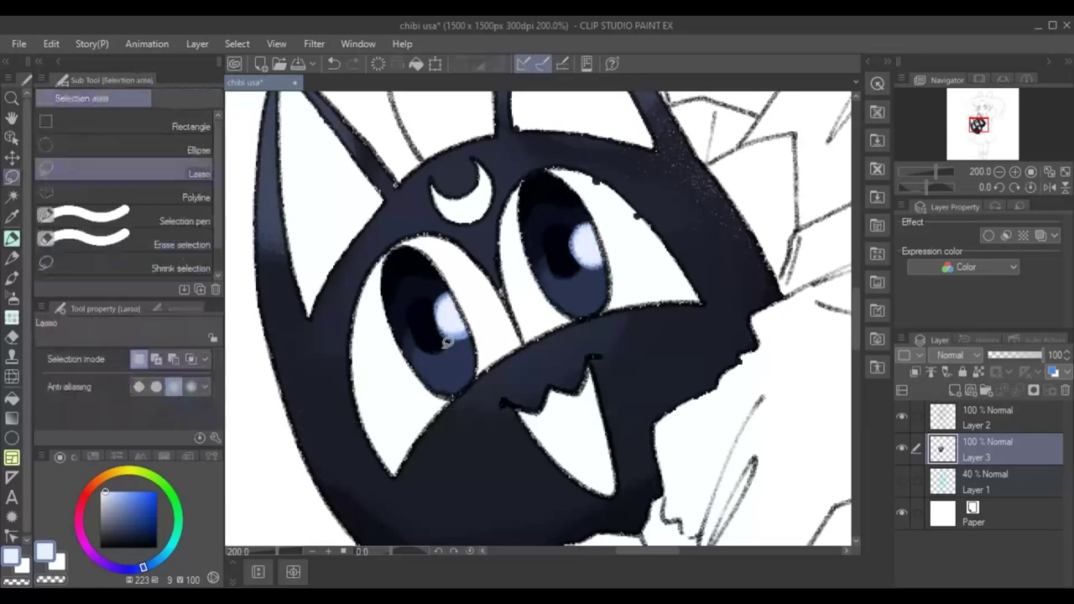
# Touch up the navy along the line art between the cat's eyes and mouth with the marker.
pyautogui.scroll(-2, 710, 299)
pyautogui.scroll(3, 710, 299)
pyautogui.press('p')
pyautogui.keyDown('alt'); pyautogui.click(394, 319); pyautogui.keyUp('alt')
pyautogui.moveTo(395, 319); pyautogui.dragTo(300, 402)
pyautogui.keyDown('alt'); pyautogui.click(284, 414); pyautogui.keyUp('alt')
# Fill the cat's open mouth with light pink, referring to the other layers.
pyautogui.press('g')
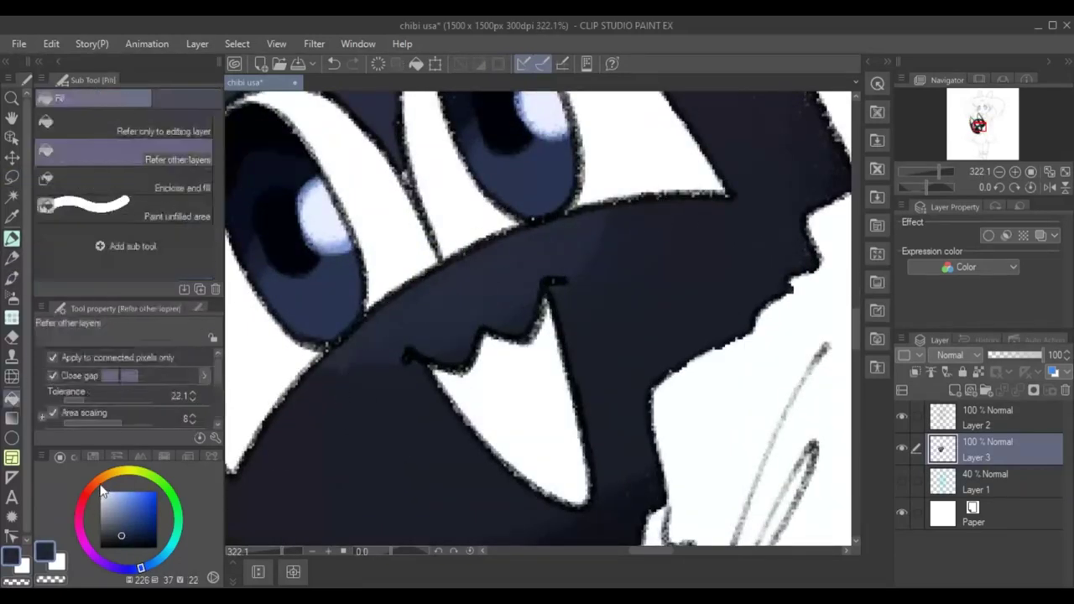
pyautogui.click(523, 391)
pyautogui.press('p')
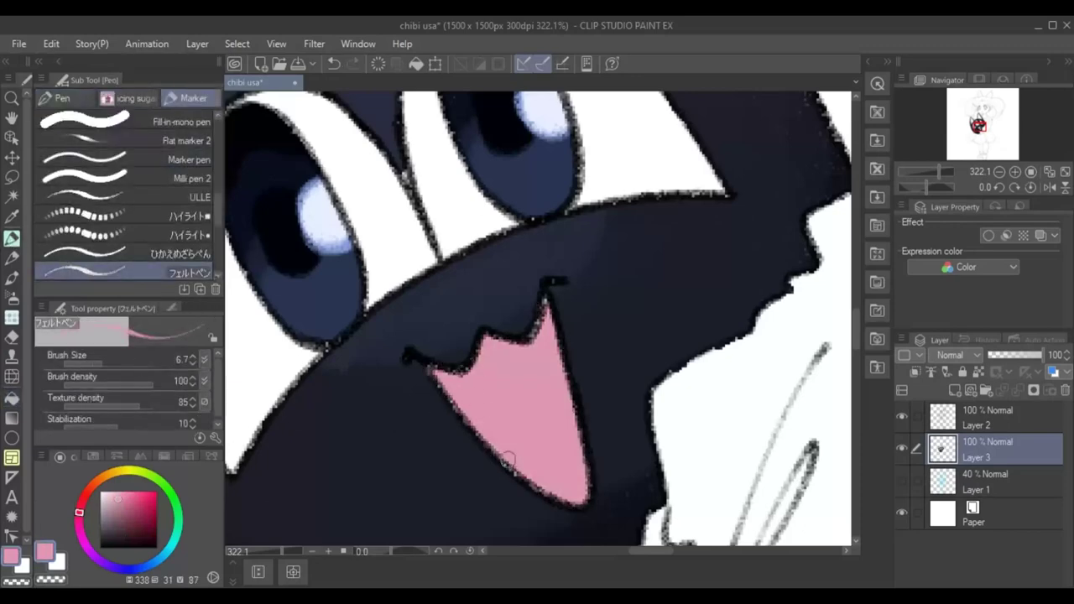
# Clean up the navy edges of the cat's right ear and forehead with the size 8 hard eraser and small marker.
pyautogui.keyDown('alt'); pyautogui.click(605, 401); pyautogui.keyUp('alt')
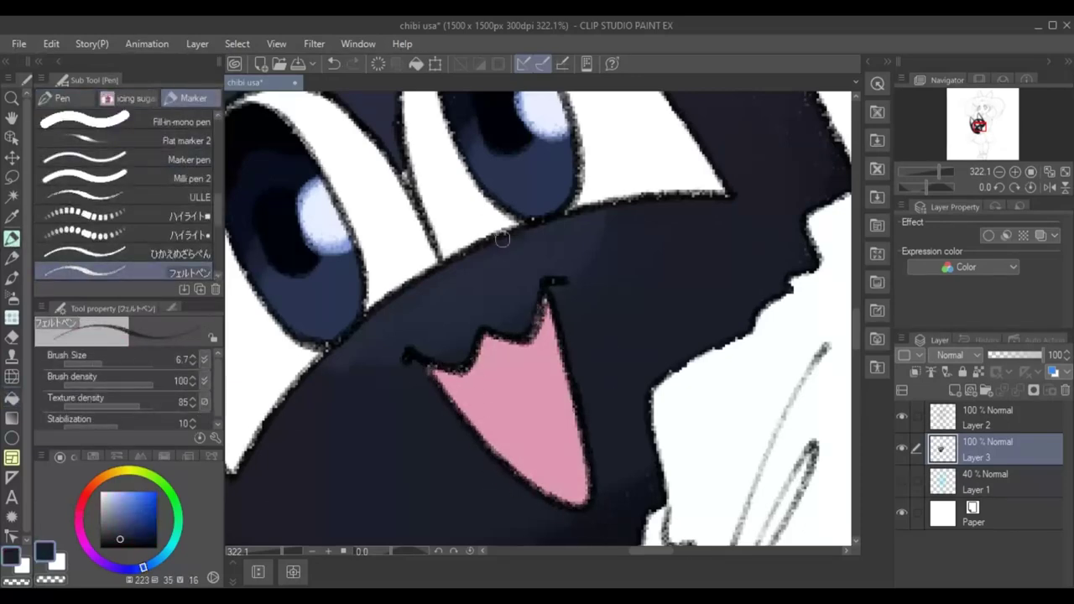
pyautogui.scroll(3, 859, 311)
pyautogui.press('e')
pyautogui.scroll(3, 714, 249)
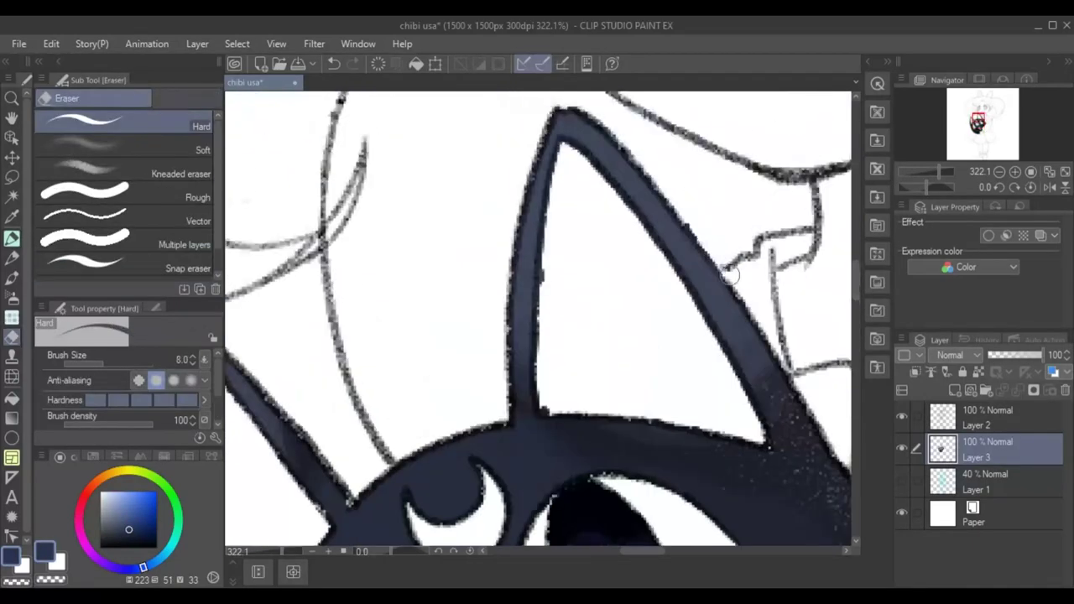
pyautogui.scroll(-3, 527, 359)
pyautogui.scroll(2, 461, 426)
pyautogui.press('p')
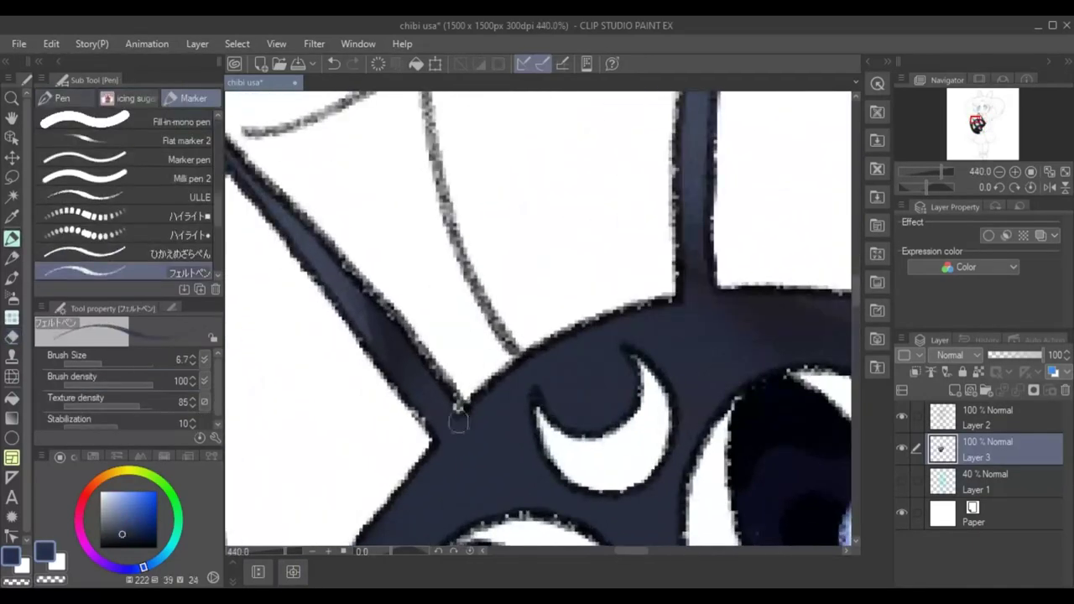
# Clean up the edges of the cat's left ear and eye outlines with the hard eraser and the size 6.7 navy marker.
pyautogui.scroll(-3, 399, 383)
pyautogui.press('e')
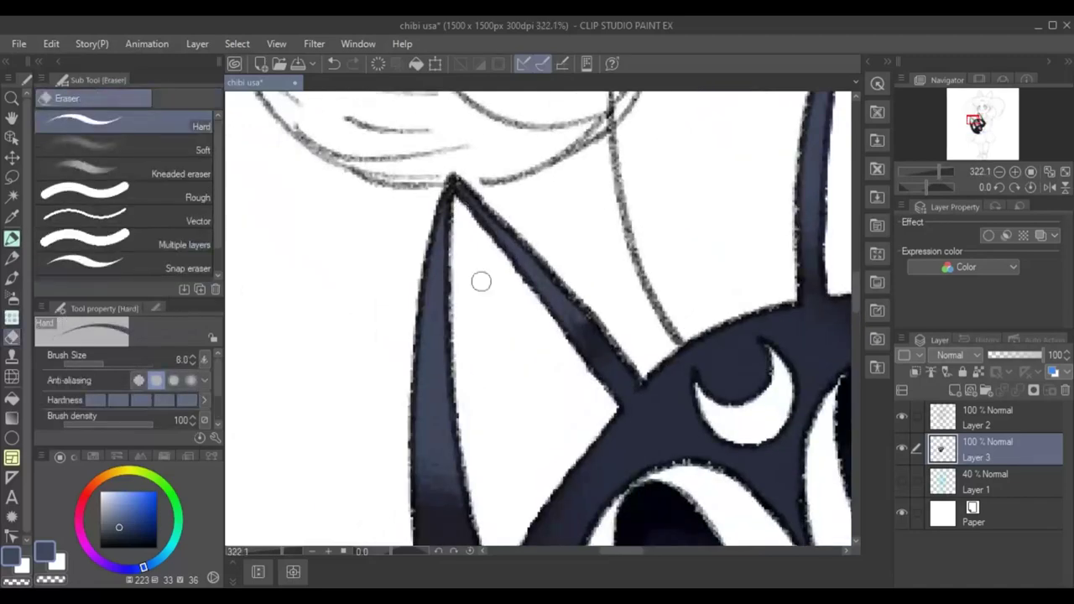
pyautogui.scroll(-2, 445, 227)
pyautogui.scroll(4, 453, 218)
pyautogui.press('p')
pyautogui.scroll(-3, 582, 211)
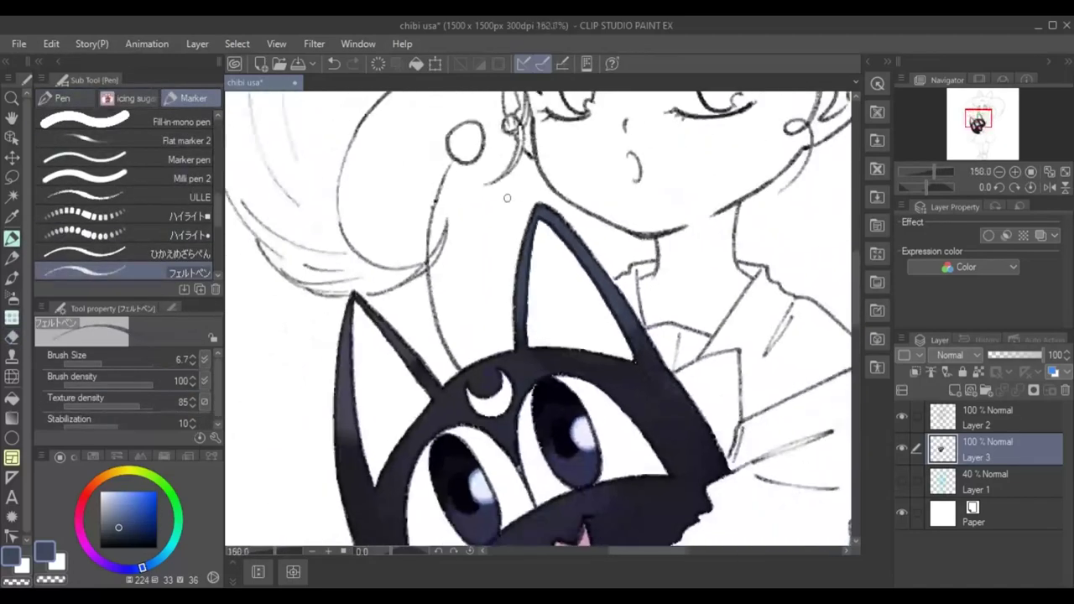
pyautogui.scroll(3, 479, 232)
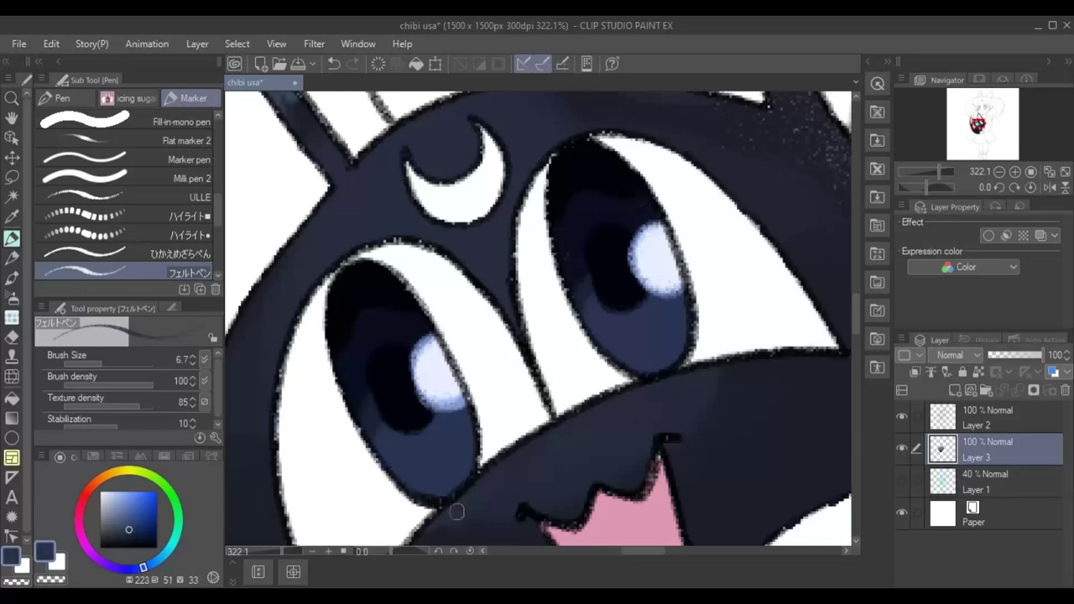
# Auto-select the crescent moon on the cat's forehead, paint it in two tones of yellow, and deselect.
pyautogui.moveTo(400, 252); pyautogui.dragTo(400, 436)
pyautogui.press('g')
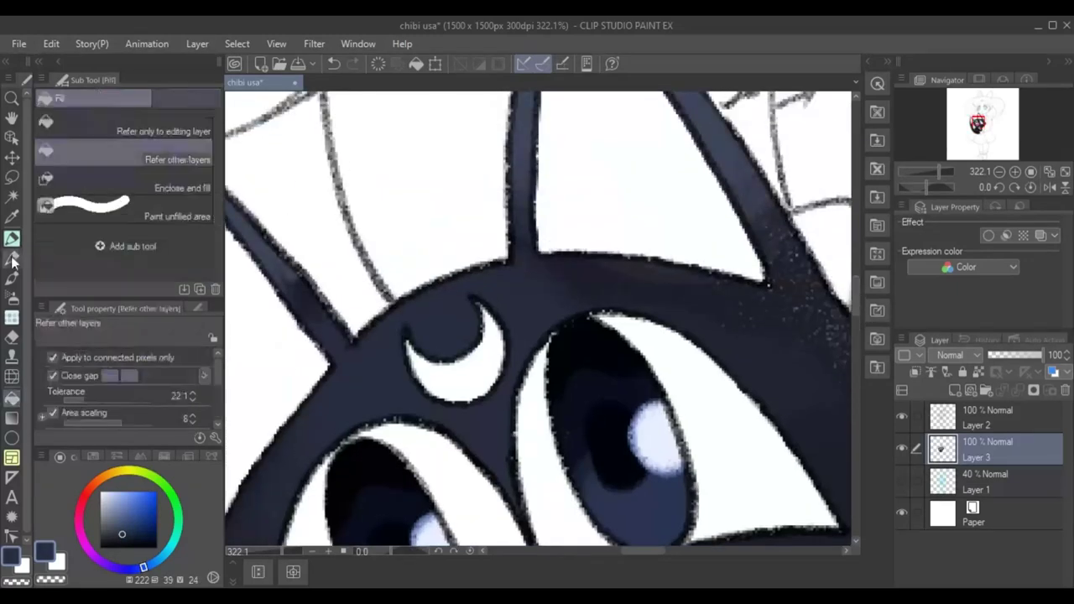
pyautogui.press('w')
pyautogui.click(453, 382)
pyautogui.press('p')
pyautogui.click(122, 472)
pyautogui.click(146, 501)
pyautogui.moveTo(416, 352)
pyautogui.mouseDown()
pyautogui.moveTo(470, 382)
pyautogui.moveTo(491, 332)
pyautogui.mouseUp()
pyautogui.press('m')
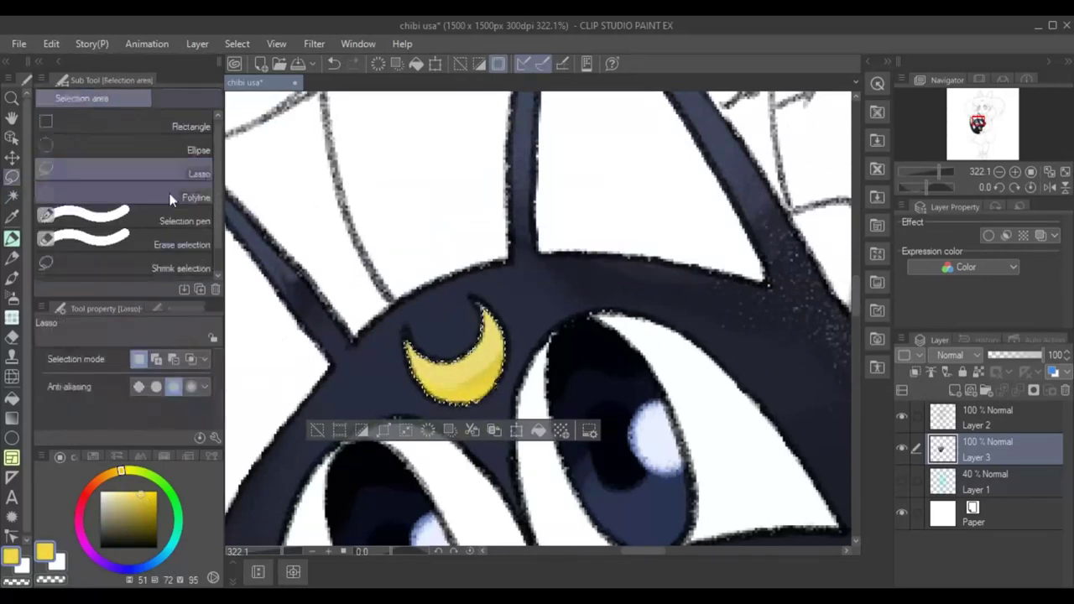
pyautogui.hotkey('ctrl', 'd')
# Auto-select both inner ears and paint them in the mouth's pink with the marker at brush size 93.1.
pyautogui.scroll(-3, 537, 319)
pyautogui.press('w')
pyautogui.moveTo(500, 227); pyautogui.dragTo(501, 106)
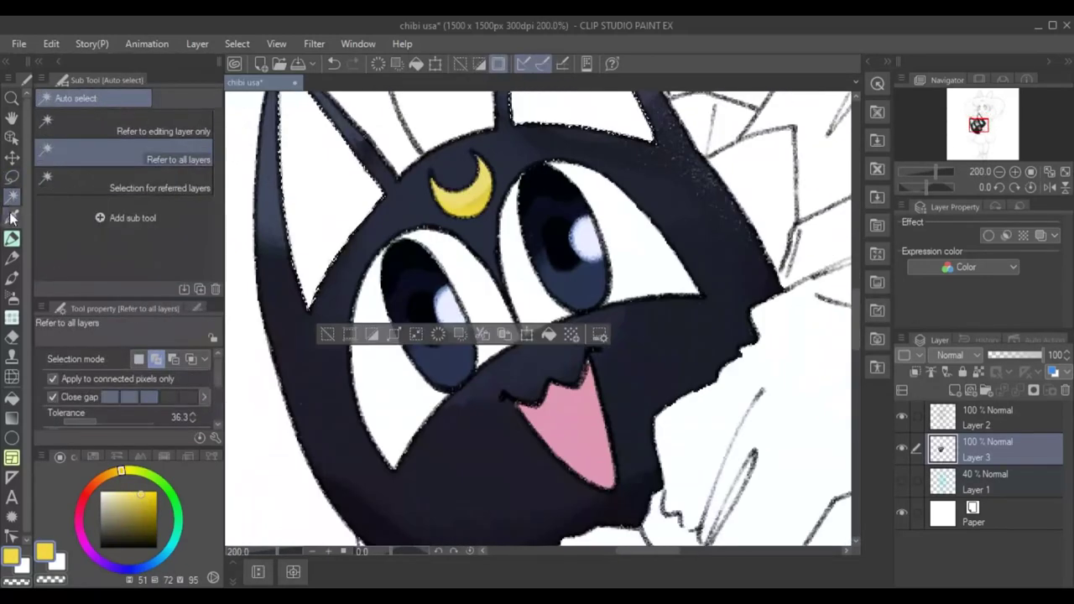
pyautogui.press('i')
pyautogui.click(562, 432)
pyautogui.press('p')
pyautogui.moveTo(131, 360); pyautogui.dragTo(197, 360)
pyautogui.moveTo(537, 209); pyautogui.dragTo(537, 348)
pyautogui.moveTo(546, 143); pyautogui.dragTo(604, 243)
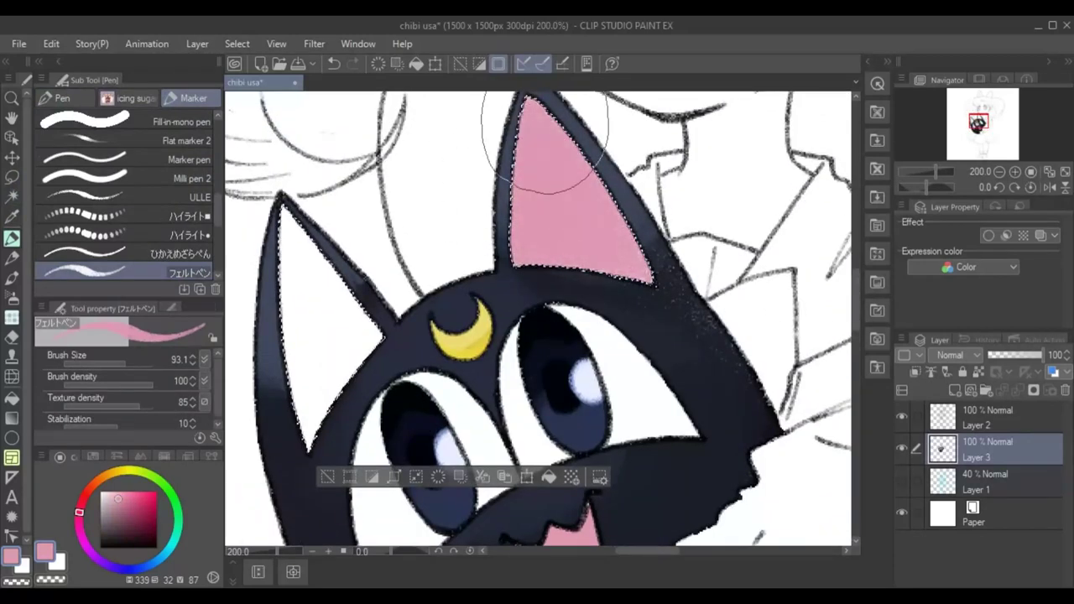
pyautogui.moveTo(311, 251); pyautogui.dragTo(328, 403)
# Shade the selected inner ears with darker pink tones, using the marker at brush size 60.1.
pyautogui.moveTo(557, 240)
pyautogui.mouseDown()
pyautogui.moveTo(328, 369)
pyautogui.moveTo(336, 239)
pyautogui.moveTo(413, 277)
pyautogui.moveTo(515, 216)
pyautogui.moveTo(378, 252)
pyautogui.moveTo(302, 235)
pyautogui.mouseUp()
pyautogui.hotkey('ctrl', 'z')
pyautogui.click(125, 363)
pyautogui.press('[')
pyautogui.press('[')
pyautogui.press('[')
pyautogui.moveTo(300, 321)
pyautogui.mouseDown()
pyautogui.moveTo(276, 288)
pyautogui.moveTo(285, 269)
pyautogui.moveTo(302, 336)
pyautogui.moveTo(294, 361)
pyautogui.mouseUp()
pyautogui.scroll(-1, 294, 360)
pyautogui.keyDown('alt'); pyautogui.click(298, 399); pyautogui.keyUp('alt')
pyautogui.moveTo(298, 399); pyautogui.dragTo(276, 434)
pyautogui.moveTo(286, 257); pyautogui.dragTo(353, 408)
pyautogui.scroll(-4, 462, 289)
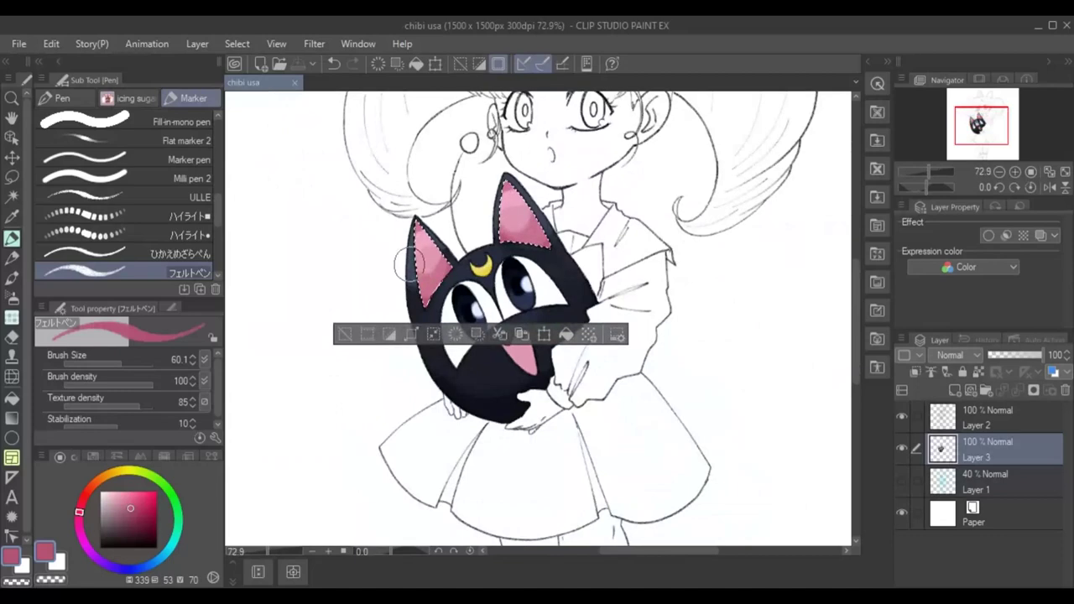
# Auto-select the cat's mouth, shade its upper edge and lower tip with darker pink, and deselect.
pyautogui.scroll(6, 504, 353)
pyautogui.moveTo(119, 363); pyautogui.dragTo(106, 362)
pyautogui.keyDown('alt'); pyautogui.click(538, 318); pyautogui.keyUp('alt')
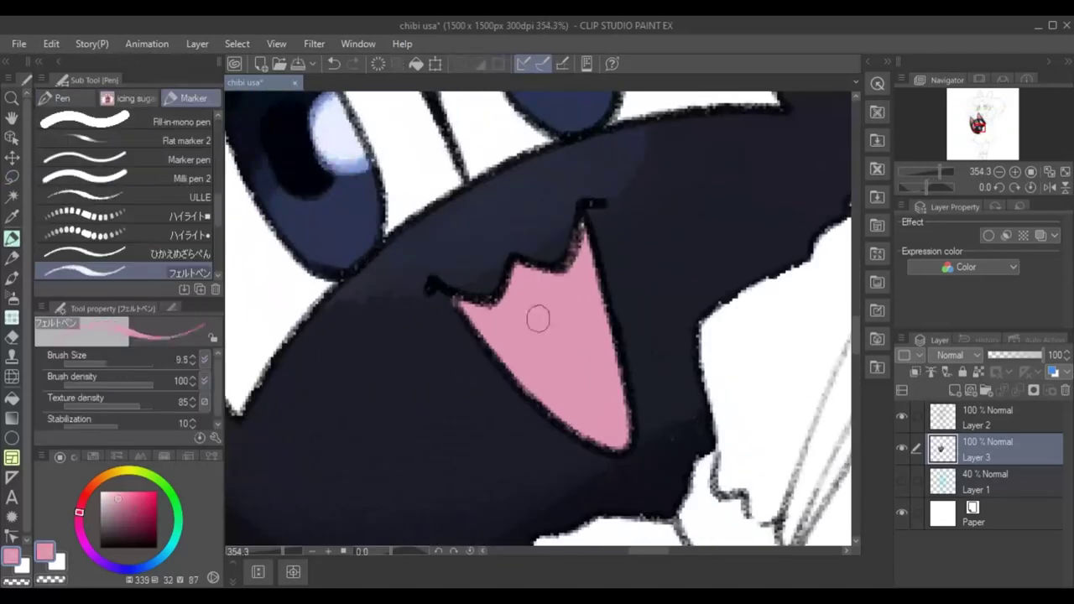
pyautogui.press('w')
pyautogui.click(574, 285)
pyautogui.press('p')
pyautogui.press(']')
pyautogui.press(']')
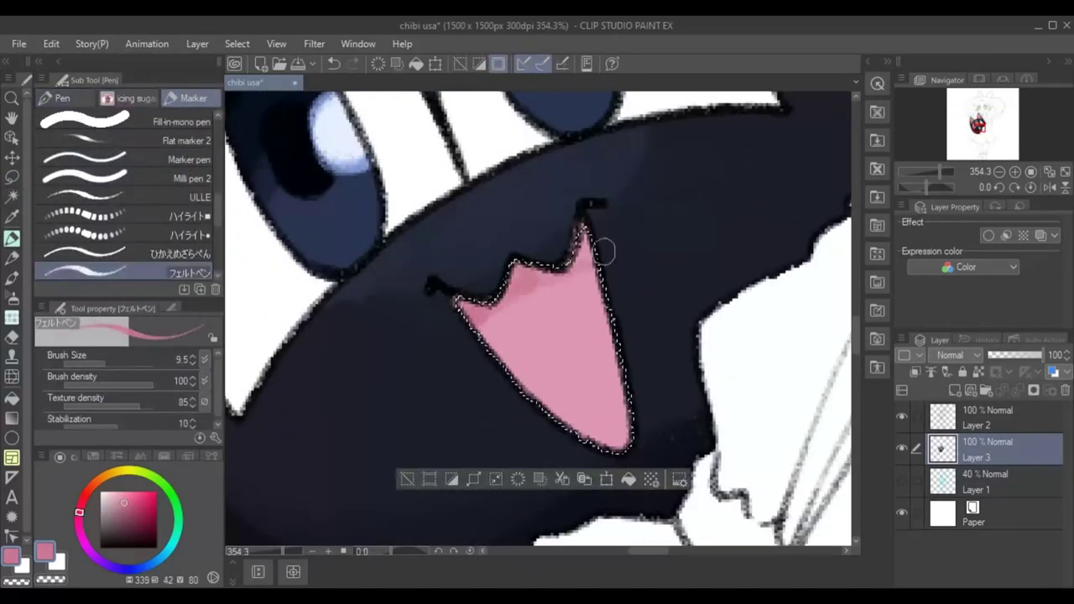
pyautogui.moveTo(587, 353); pyautogui.dragTo(613, 433)
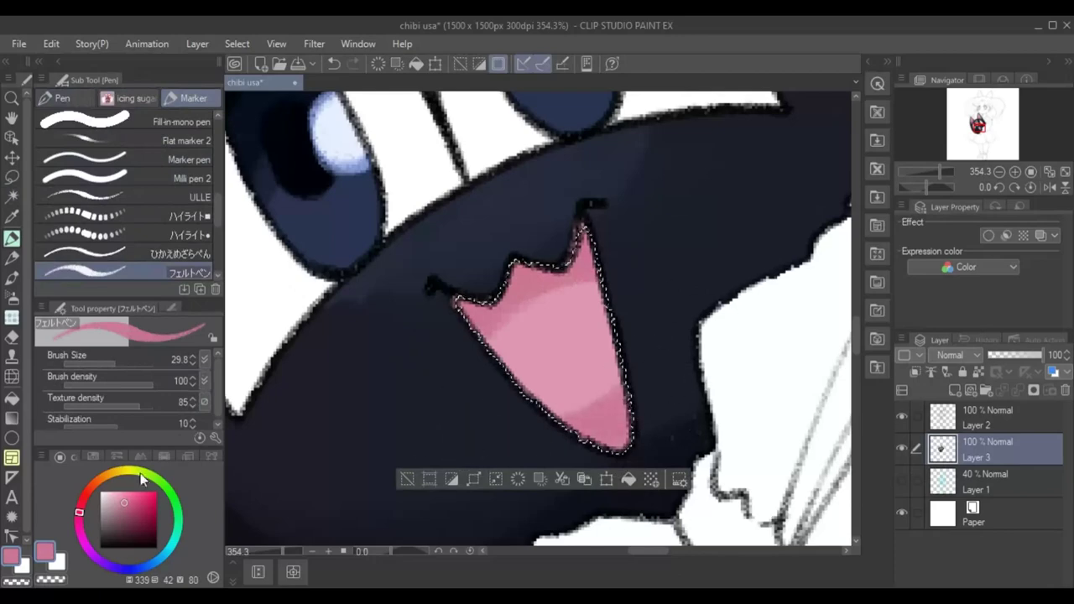
pyautogui.press('m')
# Auto-select the whites of the cat's eyes, shade their upper edges pale cyan at brush size 29.8, and deselect.
pyautogui.scroll(-5, 403, 252)
pyautogui.scroll(3, 403, 206)
pyautogui.press('w')
pyautogui.click(394, 177)
pyautogui.press('p')
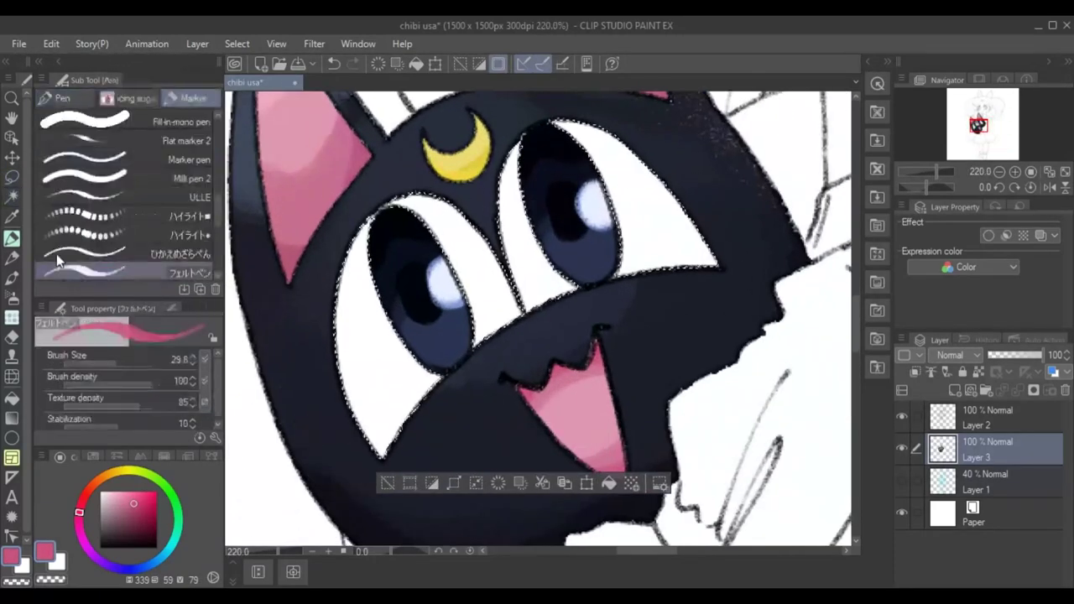
pyautogui.click(169, 552)
pyautogui.click(112, 497)
pyautogui.moveTo(324, 312)
pyautogui.mouseDown()
pyautogui.moveTo(678, 151)
pyautogui.moveTo(307, 391)
pyautogui.moveTo(397, 283)
pyautogui.mouseUp()
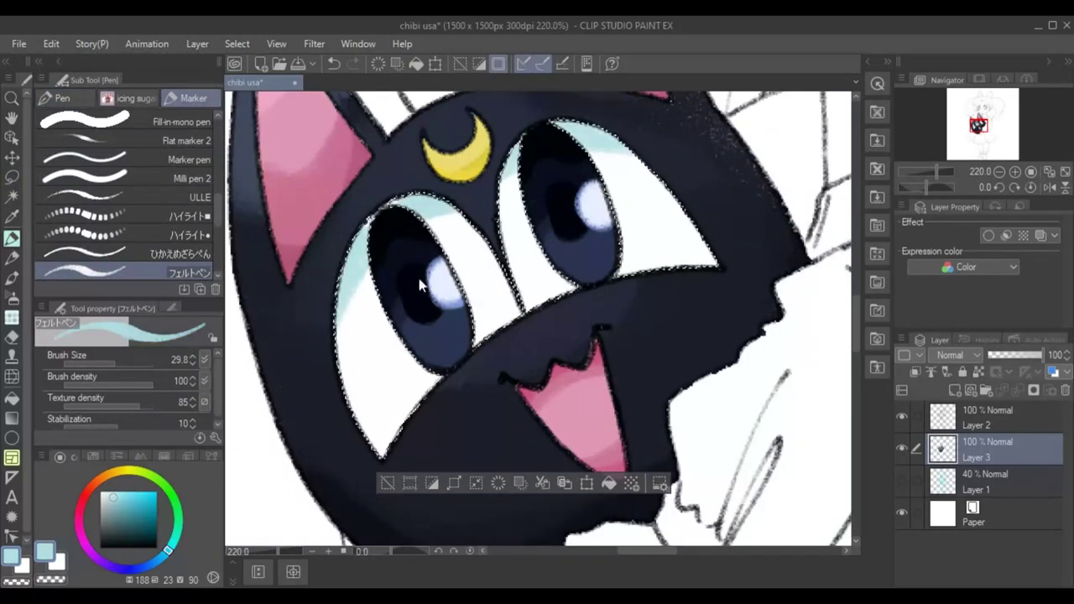
pyautogui.scroll(-3, 463, 307)
pyautogui.scroll(2, 859, 322)
pyautogui.moveTo(856, 322)
pyautogui.mouseDown()
pyautogui.moveTo(856, 292)
pyautogui.moveTo(856, 361)
pyautogui.mouseUp()
pyautogui.hotkey('ctrl', 'd')
pyautogui.press('m')
# Add a new layer above Layer 3 and erase stray navy along the sleeve edge on Layer 3 with the hard eraser.
pyautogui.hotkey('ctrl', 'shift', 'n')
pyautogui.scroll(3, 436, 361)
pyautogui.click(988, 482)
pyautogui.press('e')
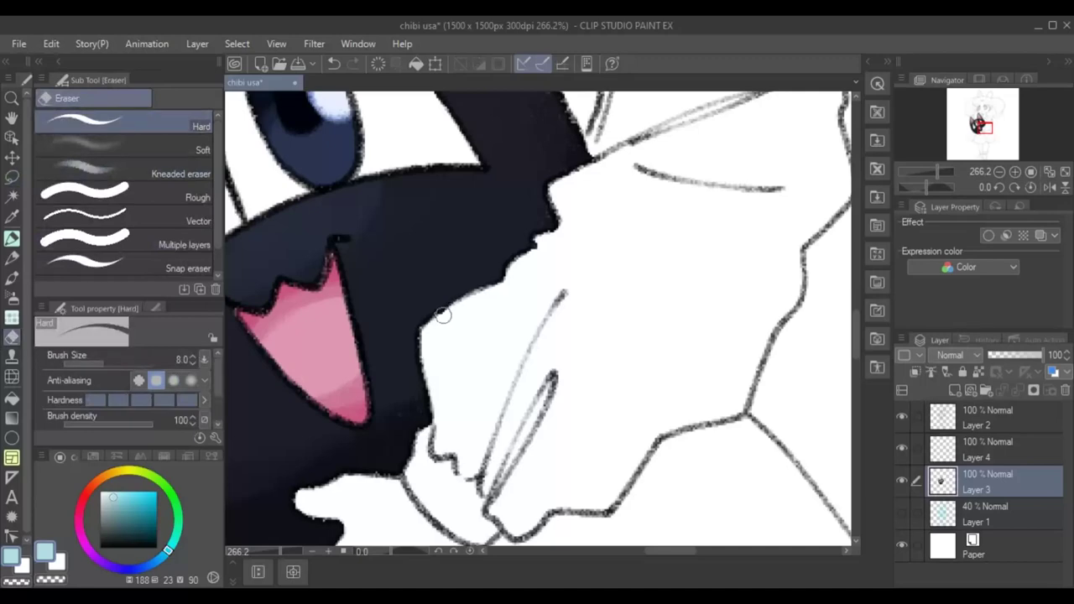
pyautogui.scroll(-4, 555, 190)
# Activate Layer 4 and auto-select all of the skirt's panels and folds with reference to all layers.
pyautogui.press('w')
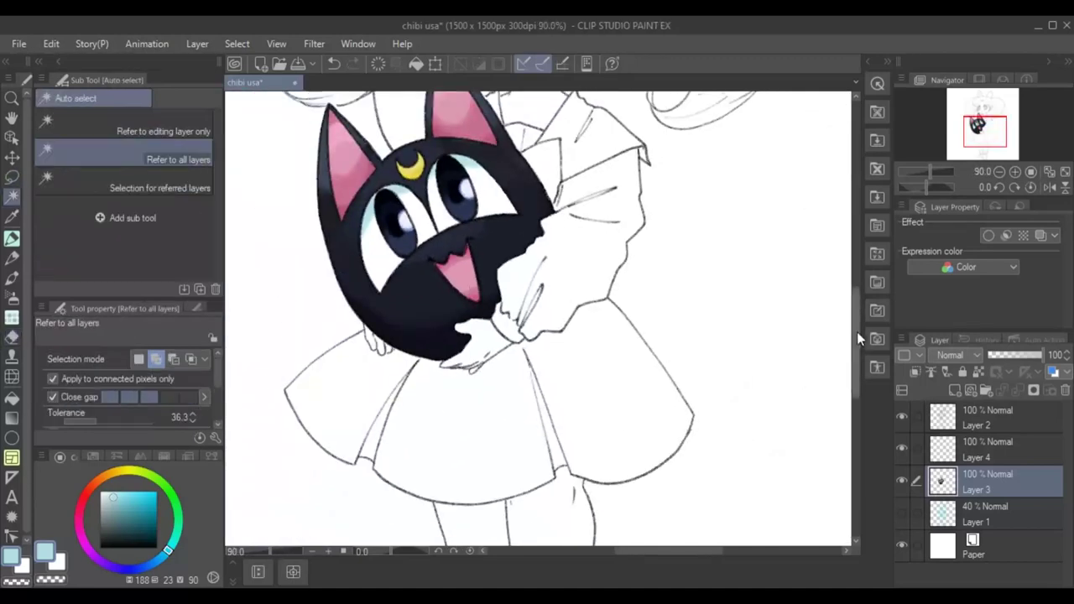
pyautogui.click(988, 449)
pyautogui.moveTo(857, 332); pyautogui.dragTo(857, 360)
pyautogui.click(567, 273)
pyautogui.scroll(2, 567, 273)
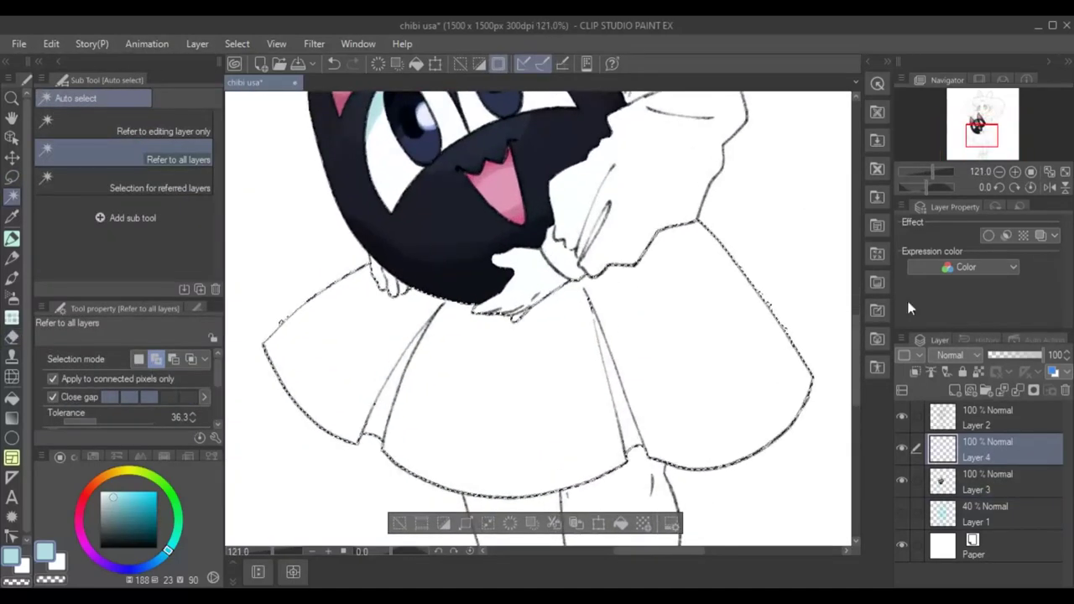
# Paint the selected skirt solid medium blue with the marker.
pyautogui.press('p')
pyautogui.press('p')
pyautogui.moveTo(453, 285)
pyautogui.mouseDown()
pyautogui.moveTo(232, 312)
pyautogui.moveTo(515, 336)
pyautogui.moveTo(591, 398)
pyautogui.moveTo(733, 221)
pyautogui.mouseUp()
pyautogui.scroll(-2, 252, 319)
pyautogui.click(140, 513)
pyautogui.moveTo(353, 302); pyautogui.dragTo(649, 407)
pyautogui.hotkey('ctrl', 'z')
# Shade the skirt's left panel hem and left fold with a darker blue, reducing the marker's brush size.
pyautogui.click(143, 522)
pyautogui.moveTo(403, 335)
pyautogui.mouseDown()
pyautogui.moveTo(336, 360)
pyautogui.moveTo(364, 378)
pyautogui.moveTo(458, 317)
pyautogui.mouseUp()
pyautogui.scroll(2, 459, 318)
pyautogui.press('[')
pyautogui.press('[')
pyautogui.press('[')
pyautogui.press('[')
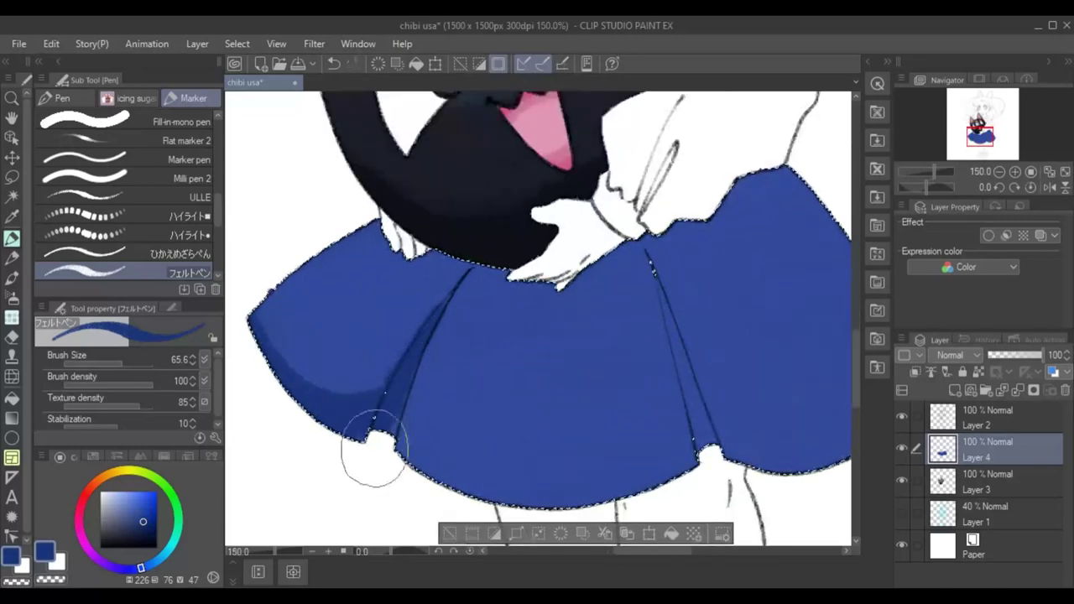
pyautogui.moveTo(383, 435); pyautogui.dragTo(410, 386)
# Shade the skirt's right fold and both sides of the centre panel darker blue at brush size 22.9.
pyautogui.moveTo(653, 272); pyautogui.dragTo(691, 413)
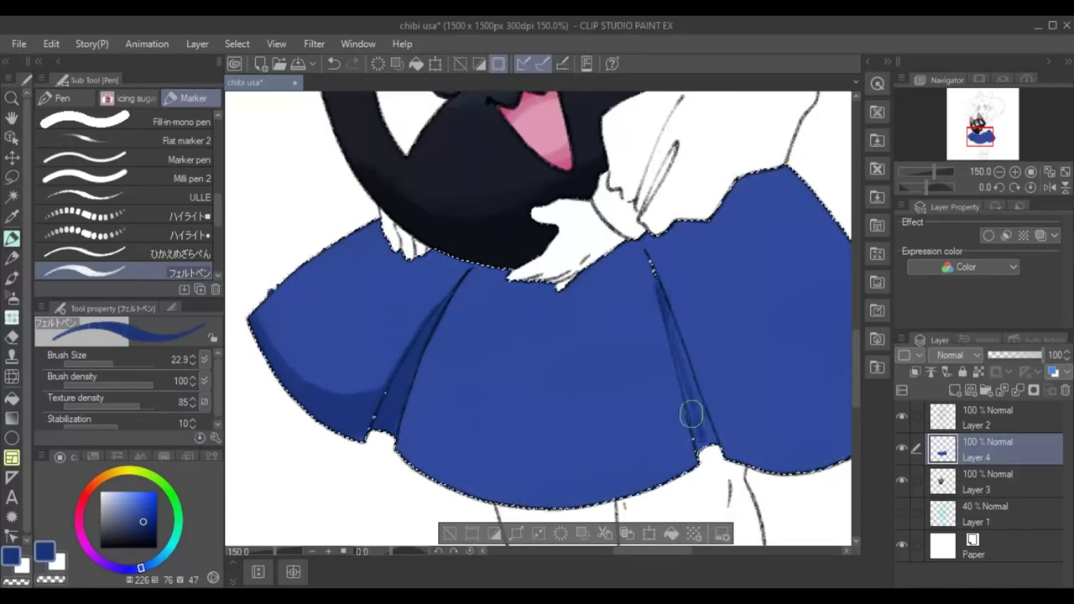
pyautogui.moveTo(660, 302); pyautogui.dragTo(674, 448)
pyautogui.moveTo(672, 403); pyautogui.dragTo(664, 307)
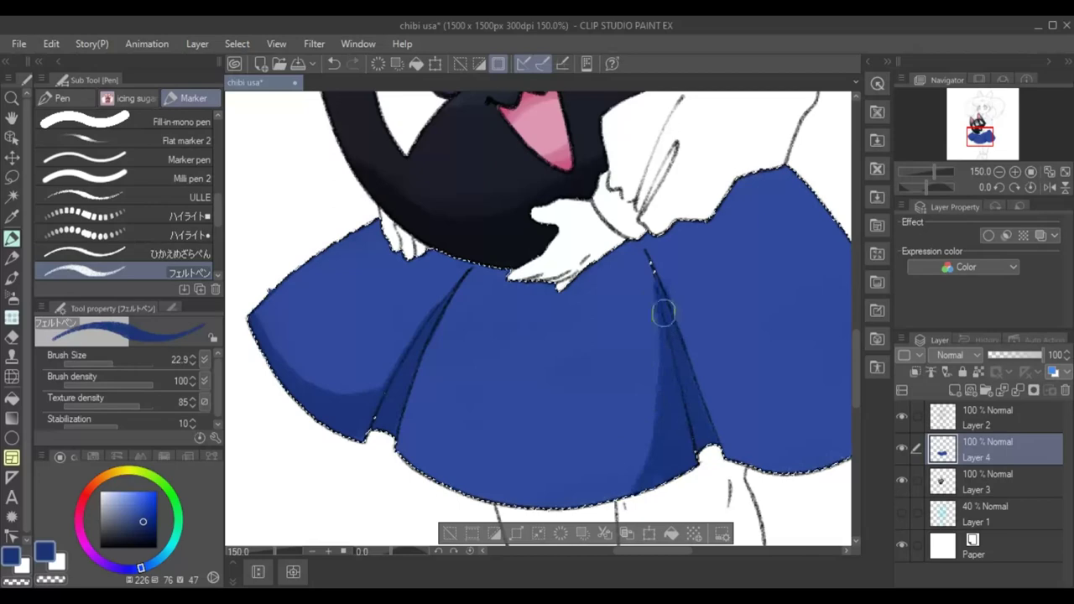
pyautogui.moveTo(440, 328); pyautogui.dragTo(404, 436)
# Shade the right skirt panel's side and hem darker blue, and refine the shadow's edge with the base blue.
pyautogui.hscroll(3, 649, 546)
pyautogui.moveTo(709, 252)
pyautogui.mouseDown()
pyautogui.moveTo(741, 410)
pyautogui.moveTo(571, 426)
pyautogui.moveTo(535, 363)
pyautogui.mouseUp()
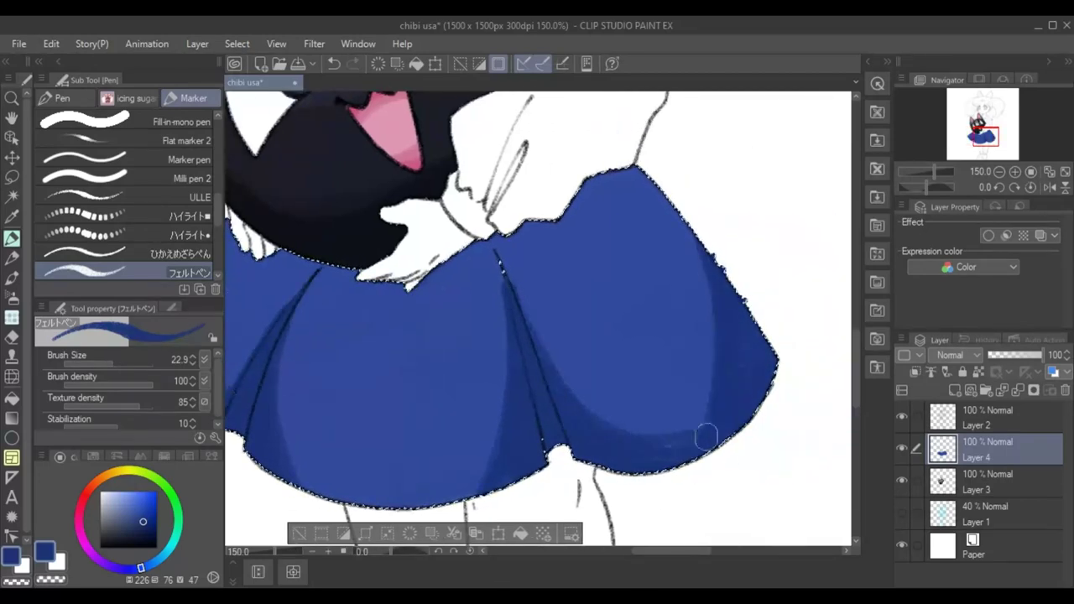
pyautogui.moveTo(700, 362)
pyautogui.mouseDown()
pyautogui.moveTo(732, 397)
pyautogui.moveTo(681, 451)
pyautogui.moveTo(778, 356)
pyautogui.moveTo(616, 324)
pyautogui.moveTo(682, 277)
pyautogui.moveTo(594, 358)
pyautogui.moveTo(676, 429)
pyautogui.moveTo(669, 237)
pyautogui.moveTo(700, 428)
pyautogui.mouseUp()
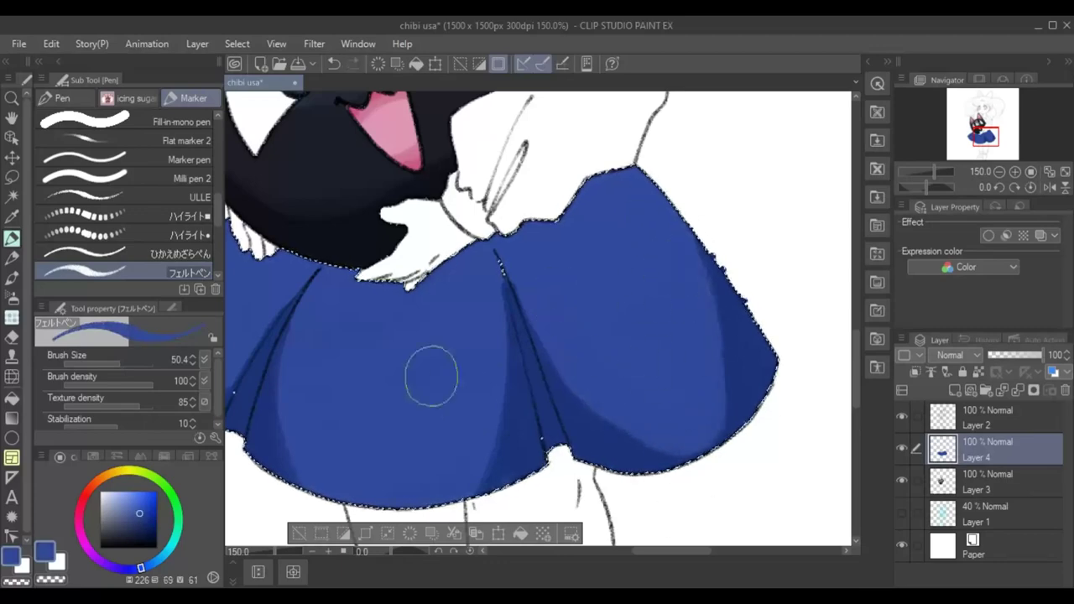
pyautogui.moveTo(582, 395); pyautogui.dragTo(630, 403)
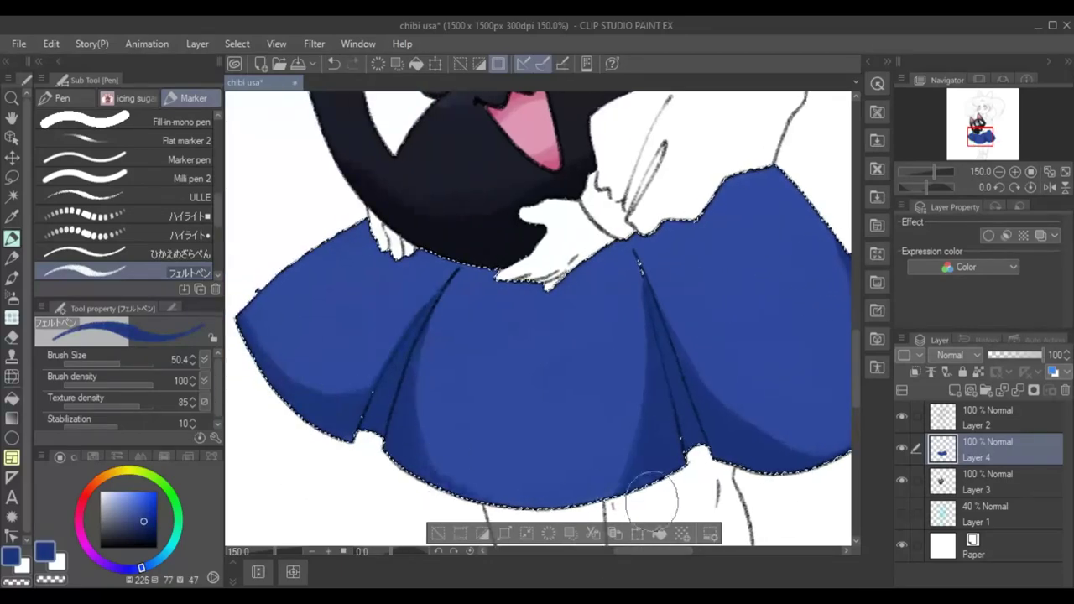
# Paint darker blue shadows at the centre hem and beneath the ball, hand and sleeve at brush size 50.4.
pyautogui.moveTo(606, 512); pyautogui.dragTo(655, 522)
pyautogui.moveTo(626, 197)
pyautogui.mouseDown()
pyautogui.moveTo(594, 223)
pyautogui.moveTo(410, 275)
pyautogui.mouseUp()
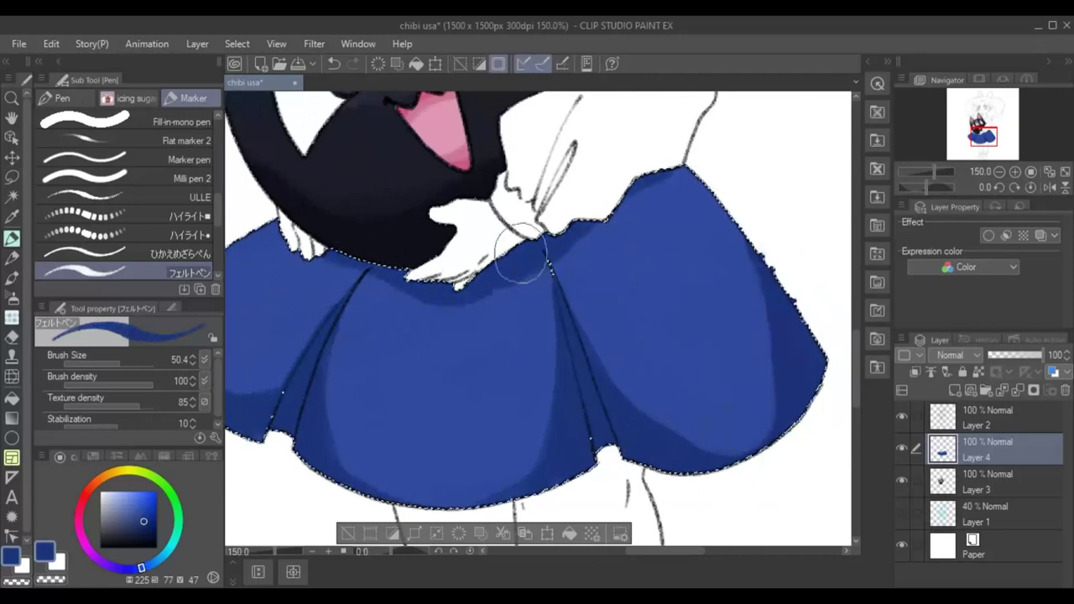
pyautogui.keyDown('alt'); pyautogui.click(335, 307); pyautogui.keyUp('alt')
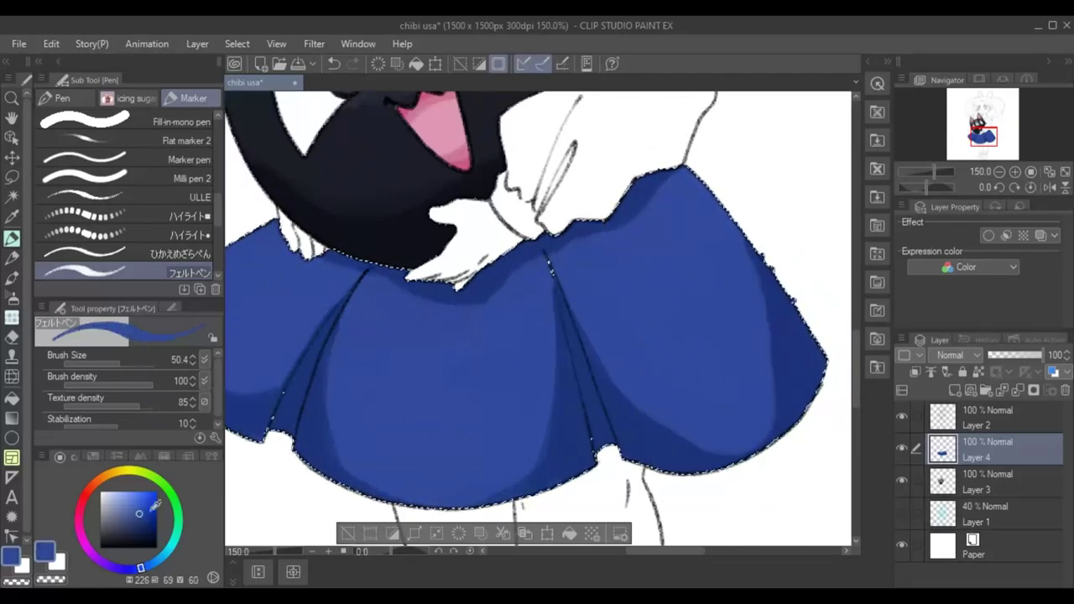
# Darken the insides of both skirt folds with a deeper blue at brush size 29.8, and deselect the skirt.
pyautogui.keyDown('alt'); pyautogui.click(292, 395); pyautogui.keyUp('alt')
pyautogui.moveTo(327, 391); pyautogui.dragTo(303, 390)
pyautogui.keyDown('alt'); pyautogui.click(293, 436); pyautogui.keyUp('alt')
pyautogui.moveTo(286, 436); pyautogui.dragTo(294, 402)
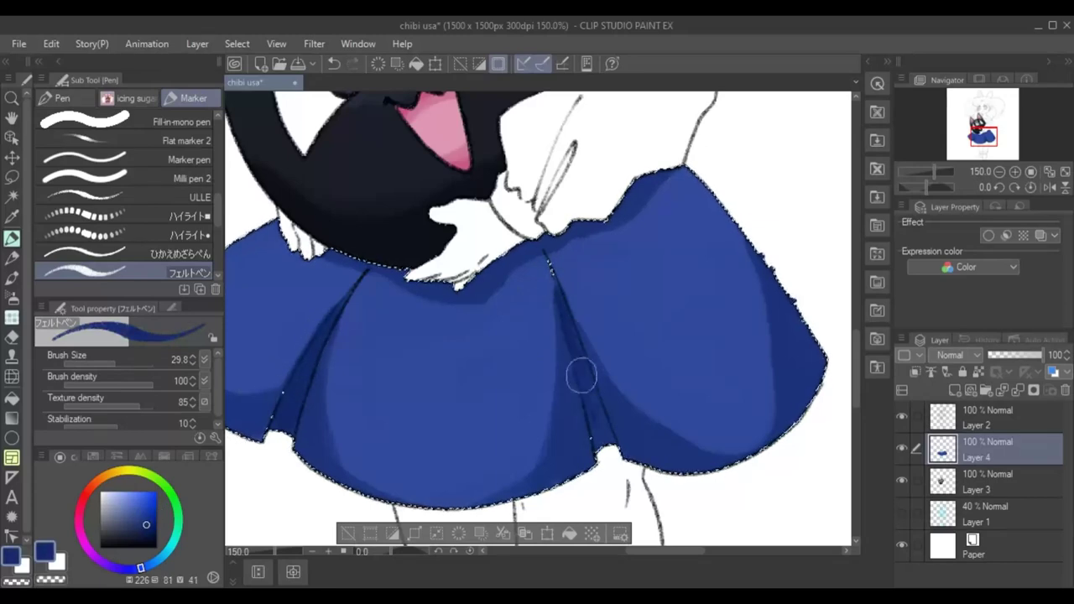
pyautogui.scroll(-4, 472, 302)
pyautogui.press('m')
pyautogui.scroll(6, 349, 304)
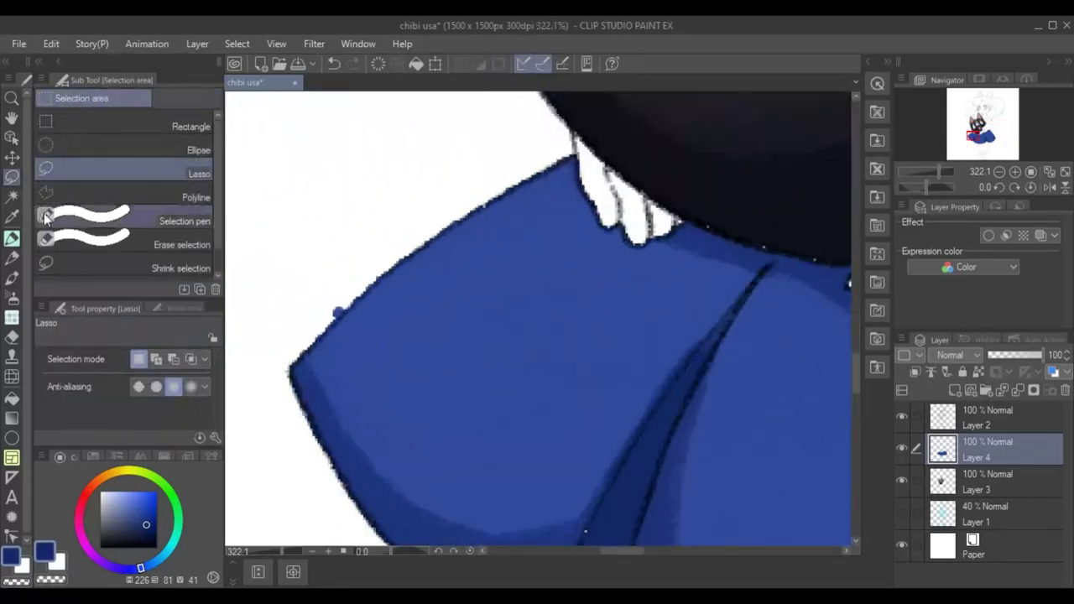
# Erase the stray blue specks outside the skirt's outline and fill the small gaps along both fold lines with matching blues.
pyautogui.press('e')
pyautogui.scroll(-1, 334, 302)
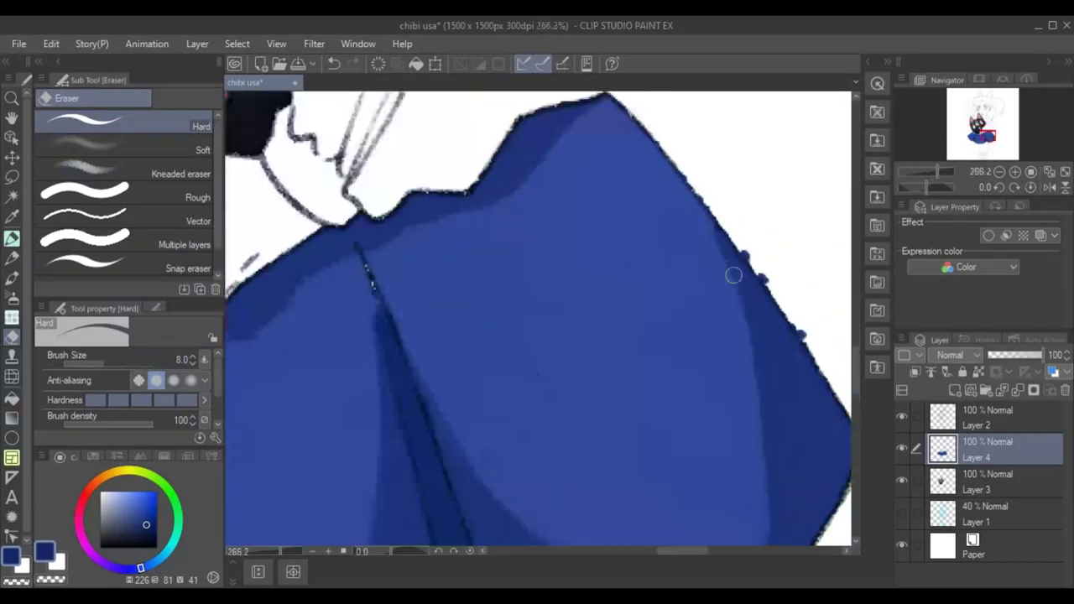
pyautogui.press('p')
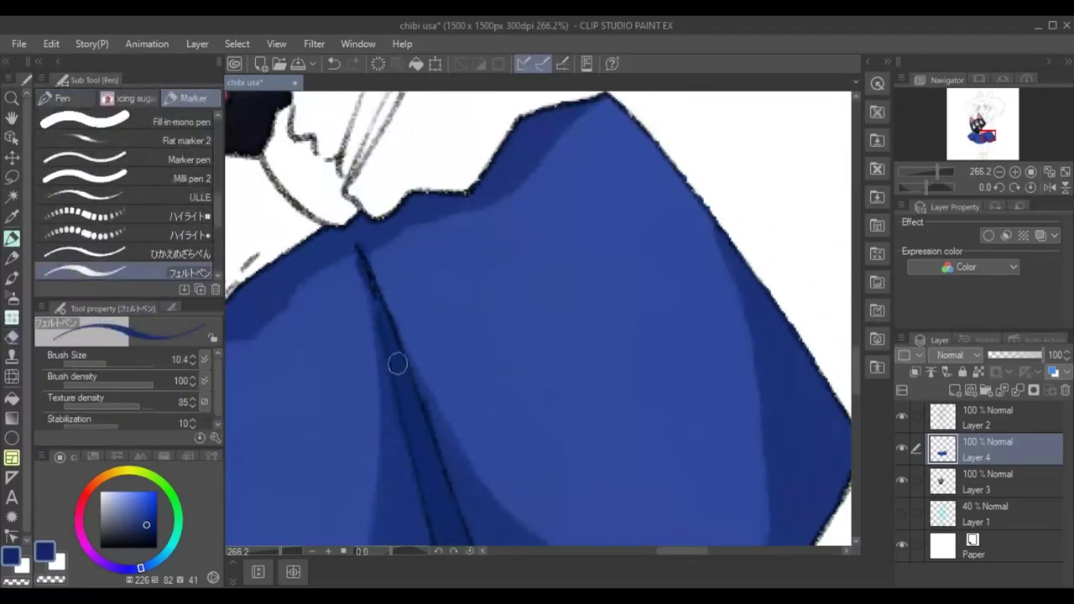
pyautogui.scroll(-3, 419, 377)
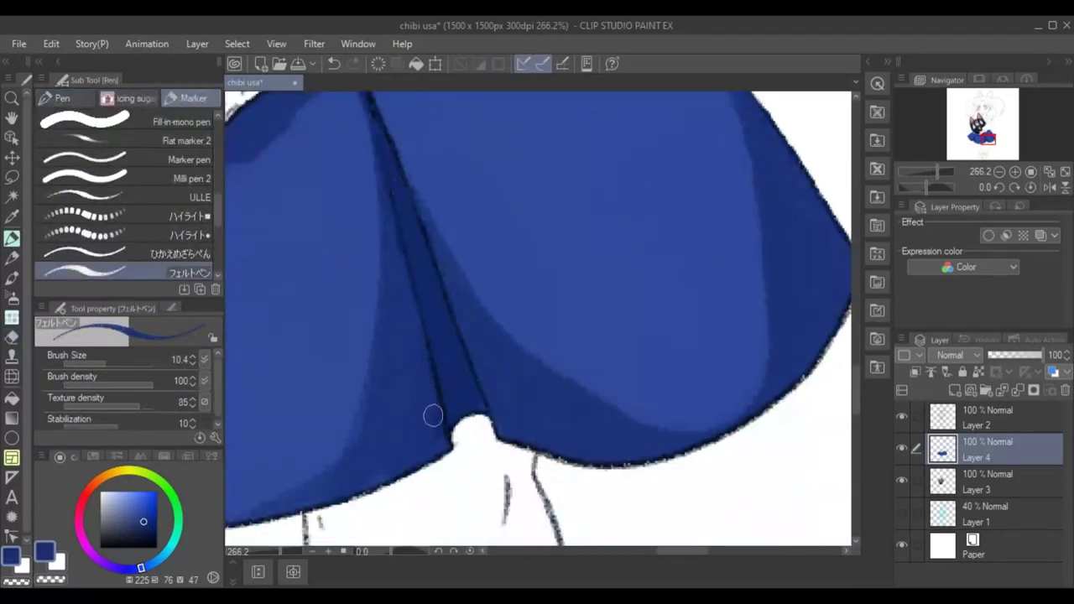
pyautogui.scroll(2, 433, 416)
pyautogui.scroll(2, 453, 340)
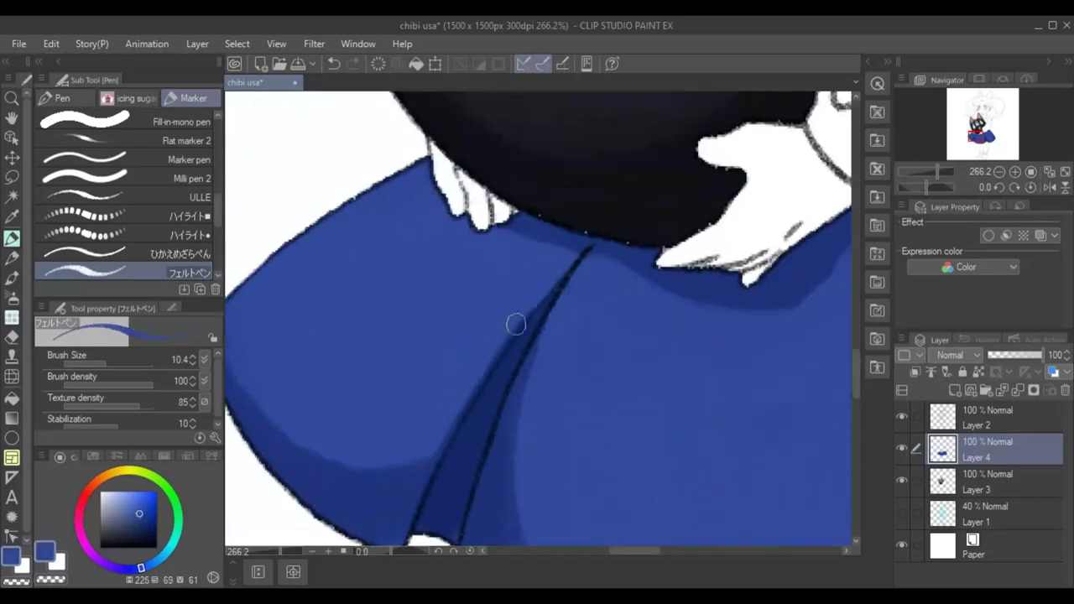
# Switch to Layer 3 and touch up the gaps along the ball's lower edge with its sampled near-black colour.
pyautogui.keyDown('alt'); pyautogui.click(574, 226); pyautogui.keyUp('alt')
pyautogui.keyDown('ctrl'); pyautogui.keyDown('shift'); pyautogui.click(574, 227); pyautogui.keyUp('shift'); pyautogui.keyUp('ctrl')
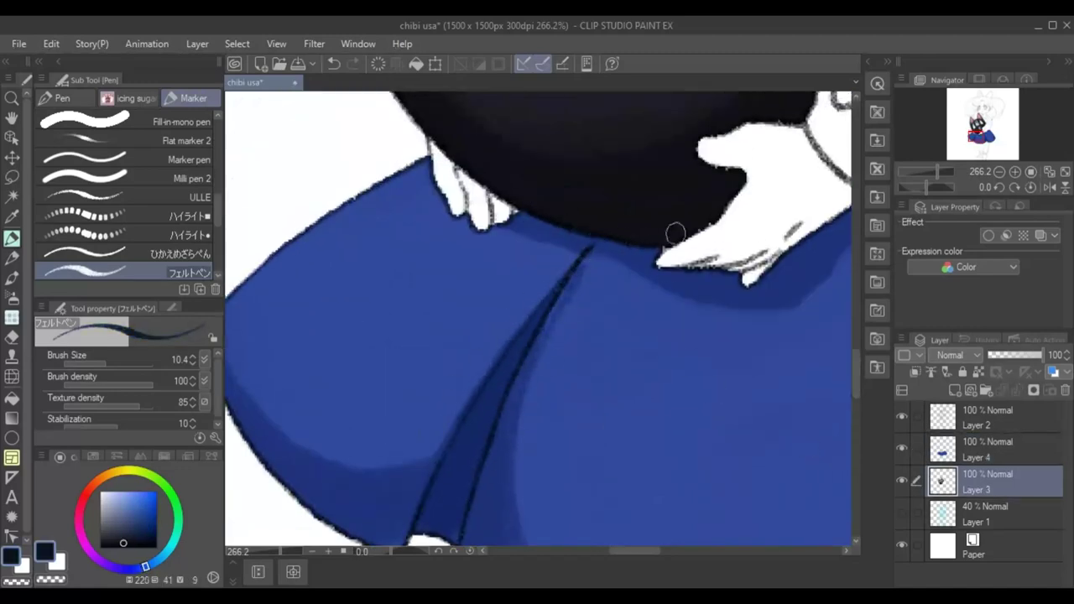
pyautogui.scroll(-3, 537, 318)
pyautogui.scroll(2, 378, 252)
# Make Layer 4 active and select the white sleeve, its cuff and the shirt front beneath the collar.
pyautogui.press('w')
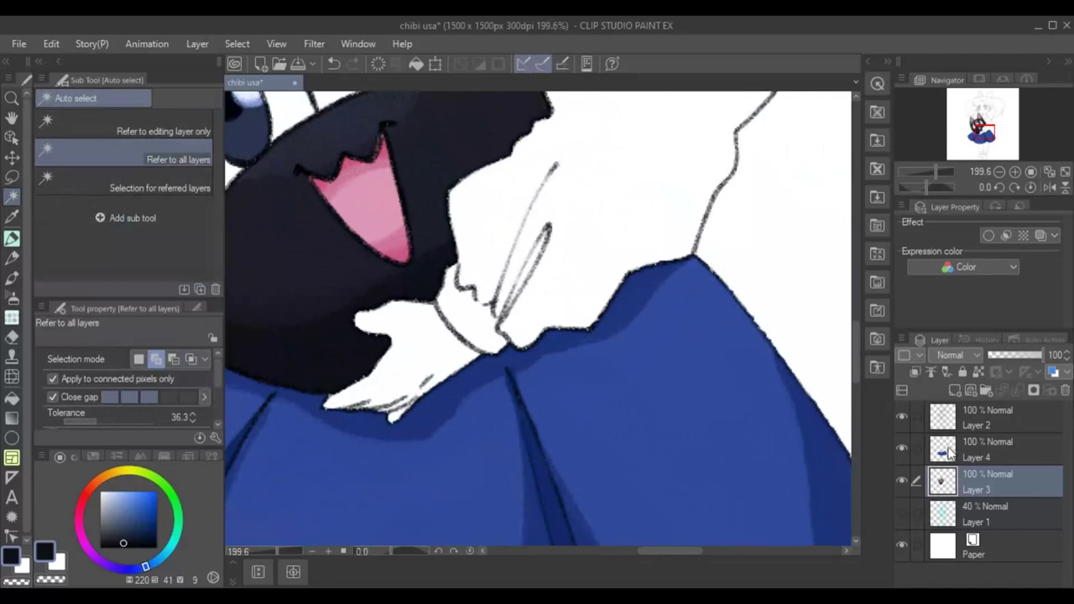
pyautogui.keyDown('ctrl'); pyautogui.click(949, 453); pyautogui.keyUp('ctrl')
pyautogui.press('m')
pyautogui.moveTo(858, 392); pyautogui.dragTo(863, 333)
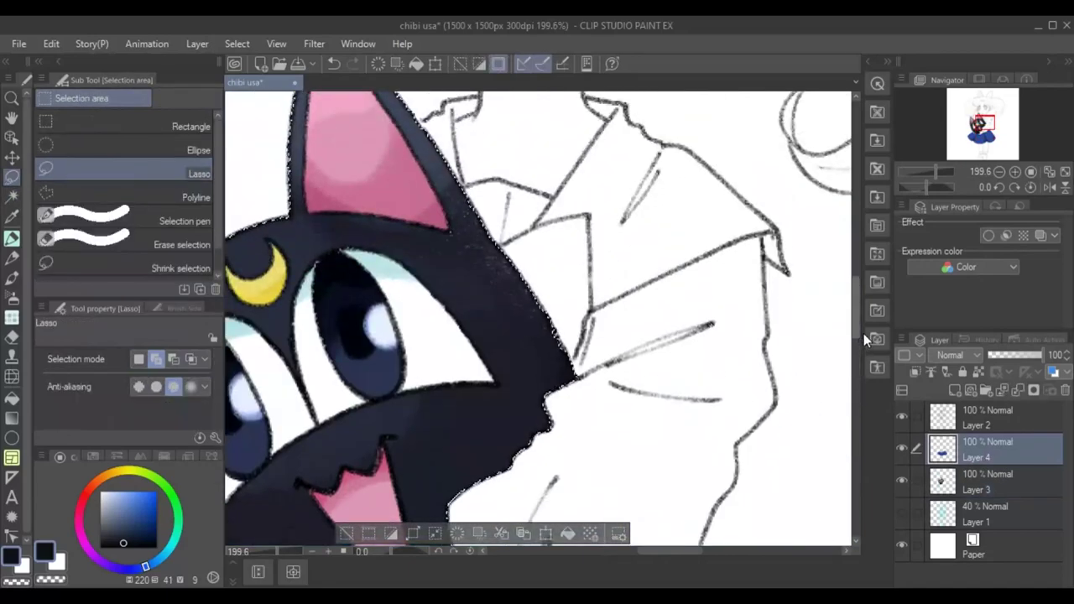
pyautogui.hotkey('ctrl', 'z')
pyautogui.scroll(-3, 517, 378)
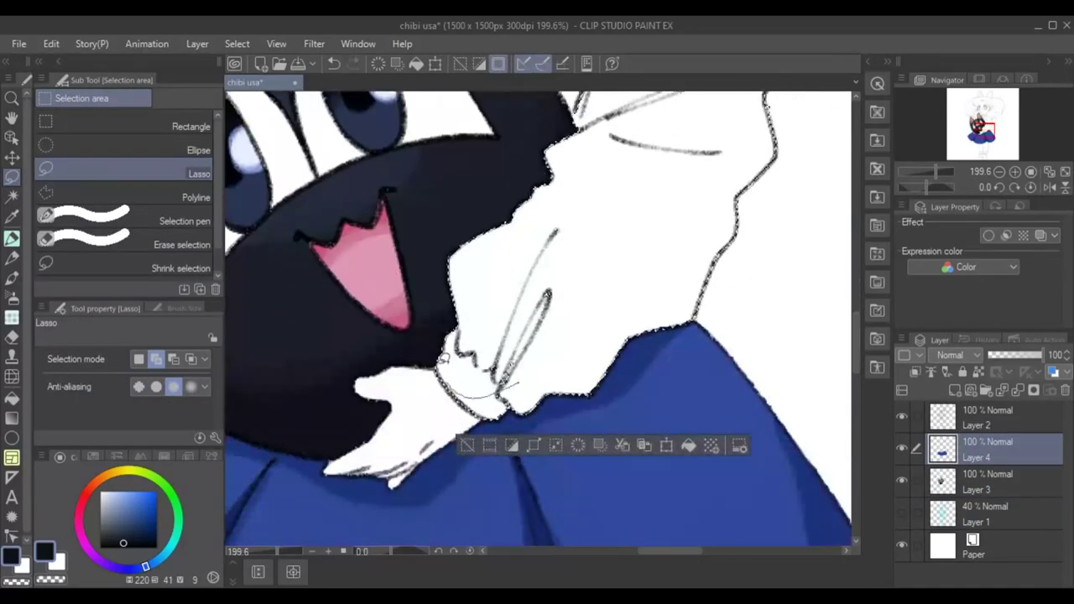
pyautogui.scroll(5, 502, 359)
pyautogui.press('w')
pyautogui.scroll(-3, 687, 326)
pyautogui.moveTo(661, 227); pyautogui.dragTo(565, 203)
# Shade the sleeve's folds and edges pale blue-lavender at brush size 14.8, and trim the shading with the eraser.
pyautogui.press('p')
pyautogui.scroll(2, 565, 203)
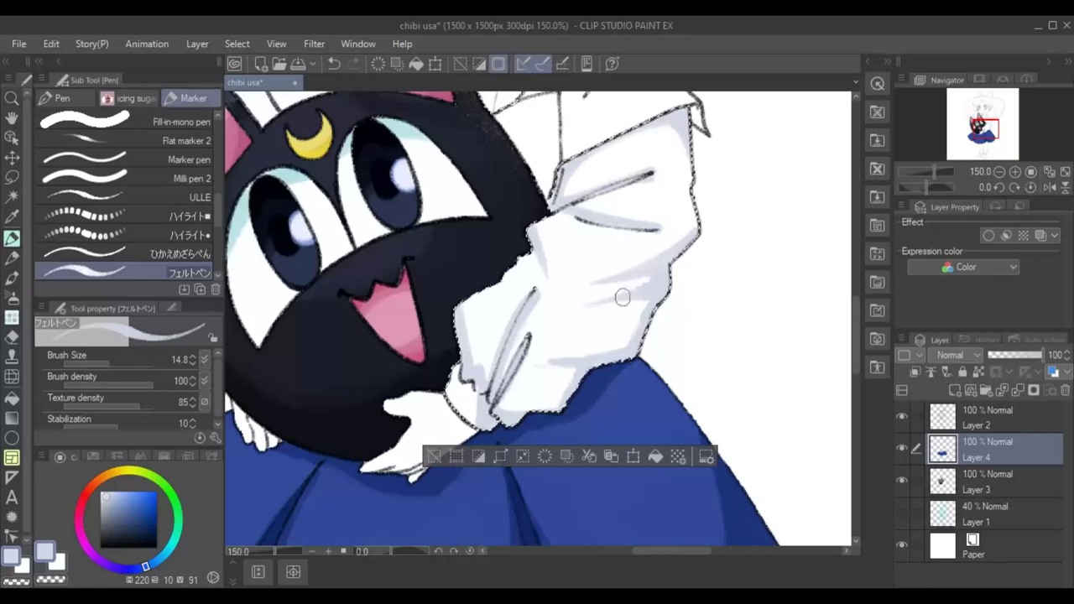
pyautogui.press('e')
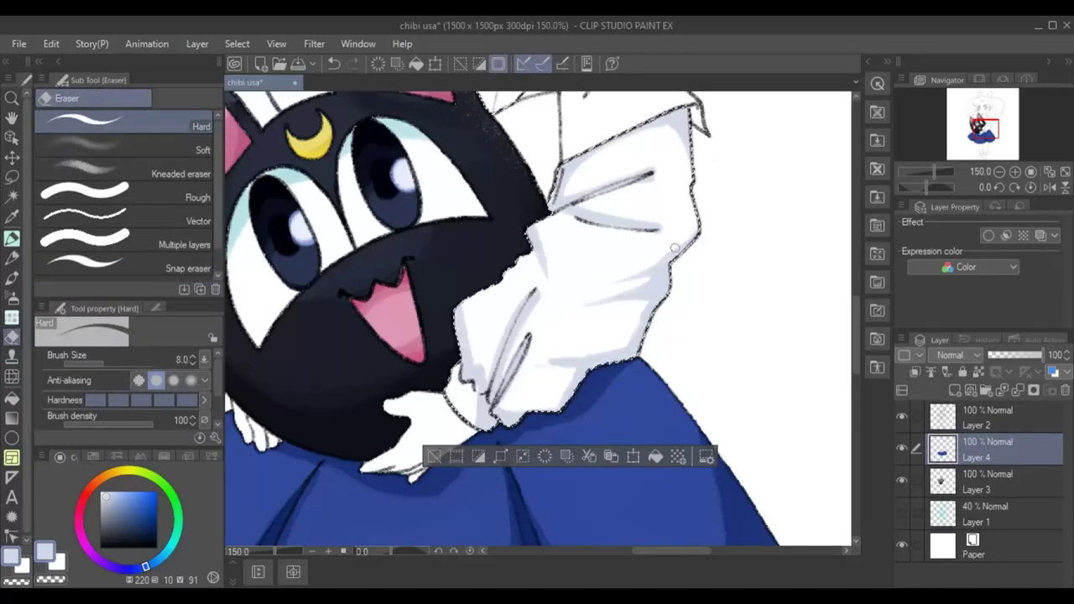
# Deepen the sleeve's creases and outer edge with a slightly darker grey-blue, shade the shirt front, and save the drawing.
pyautogui.click(12, 239)
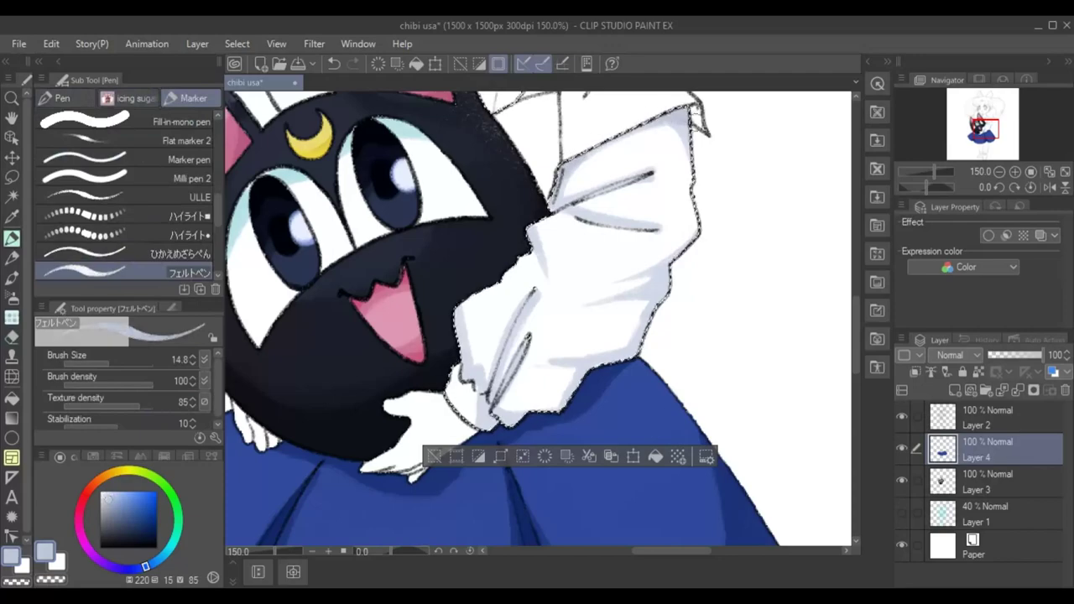
pyautogui.scroll(3, 675, 287)
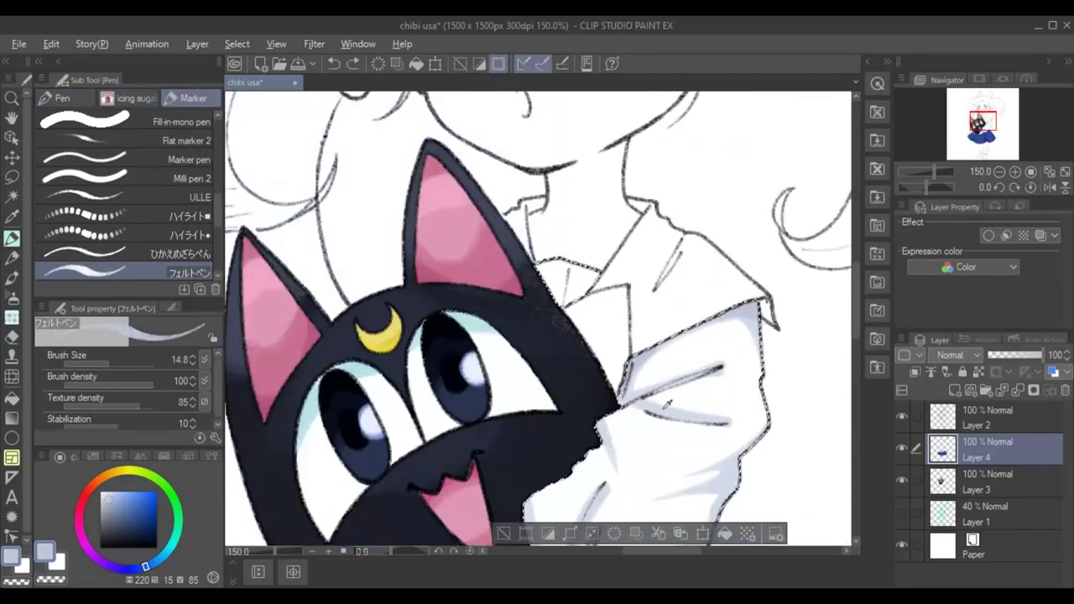
pyautogui.moveTo(760, 304); pyautogui.dragTo(730, 504)
pyautogui.scroll(2, 527, 315)
pyautogui.scroll(-4, 854, 334)
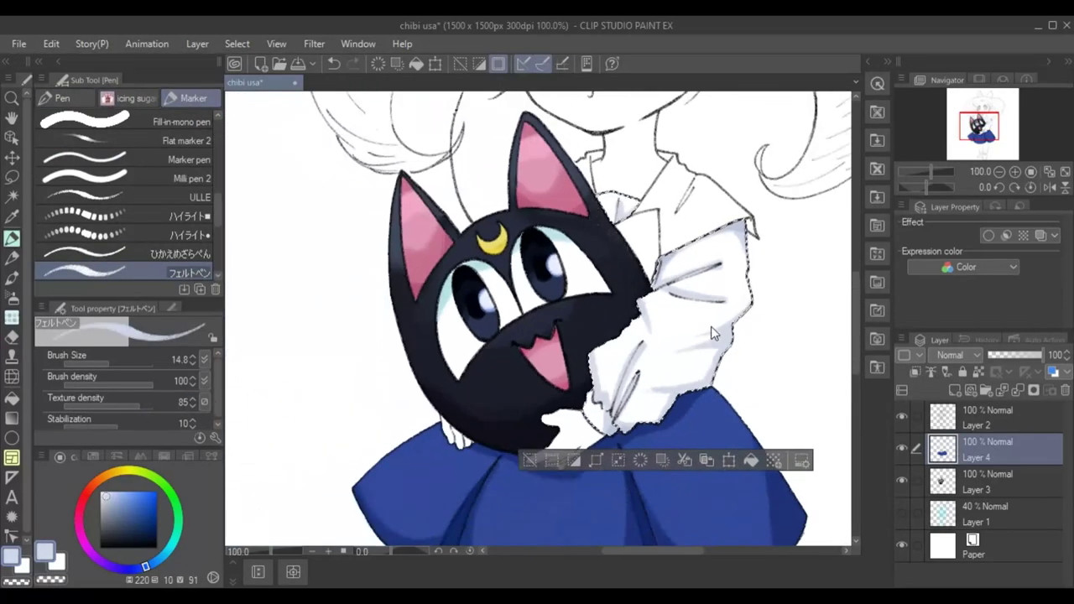
pyautogui.scroll(5, 537, 336)
pyautogui.hotkey('ctrl', 's')
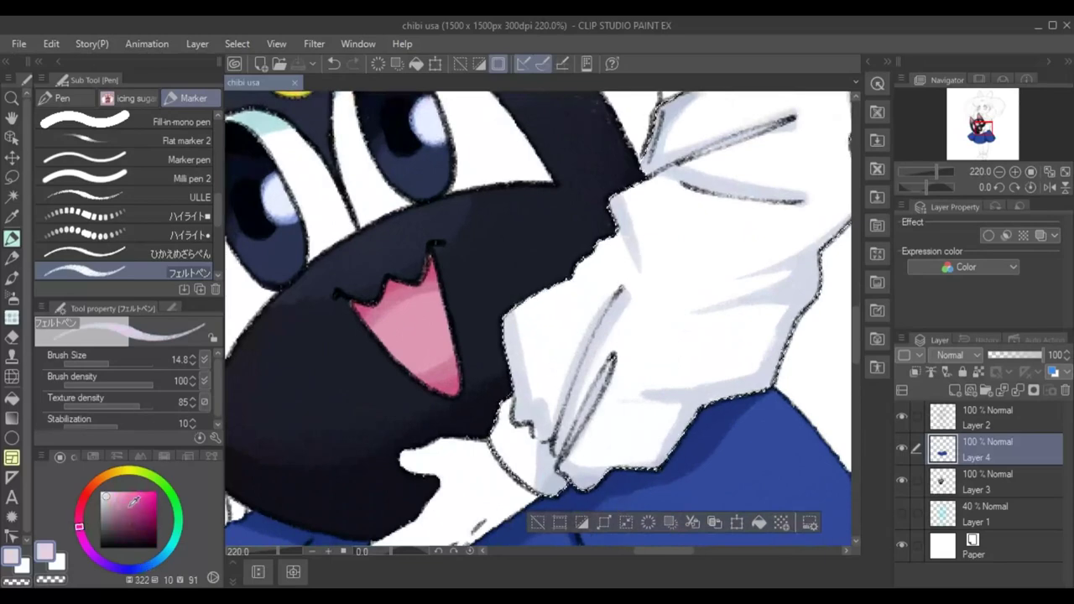
# Paint a pink stripe around the sleeve's cuff at brush size 7.3.
pyautogui.click(138, 492)
pyautogui.moveTo(126, 359); pyautogui.dragTo(101, 359)
pyautogui.moveTo(495, 425); pyautogui.dragTo(566, 488)
pyautogui.keyDown('alt'); pyautogui.click(526, 459); pyautogui.keyUp('alt')
pyautogui.scroll(-5, 675, 312)
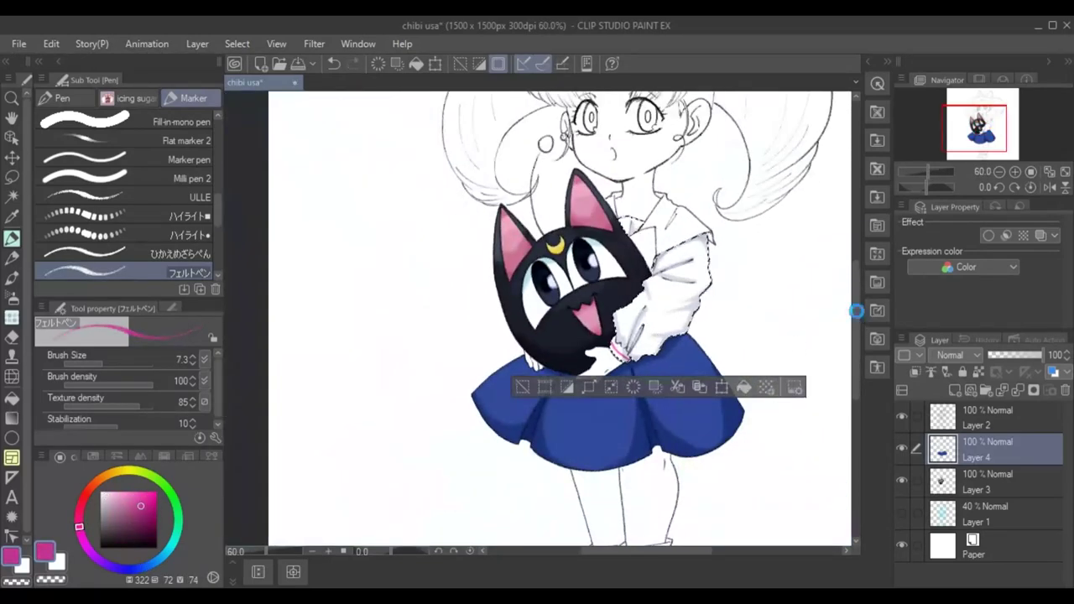
# Select the shirt collar and shade its lower edge, fold and neck openings pale blue-grey at brush size 22.9.
pyautogui.scroll(4, 855, 285)
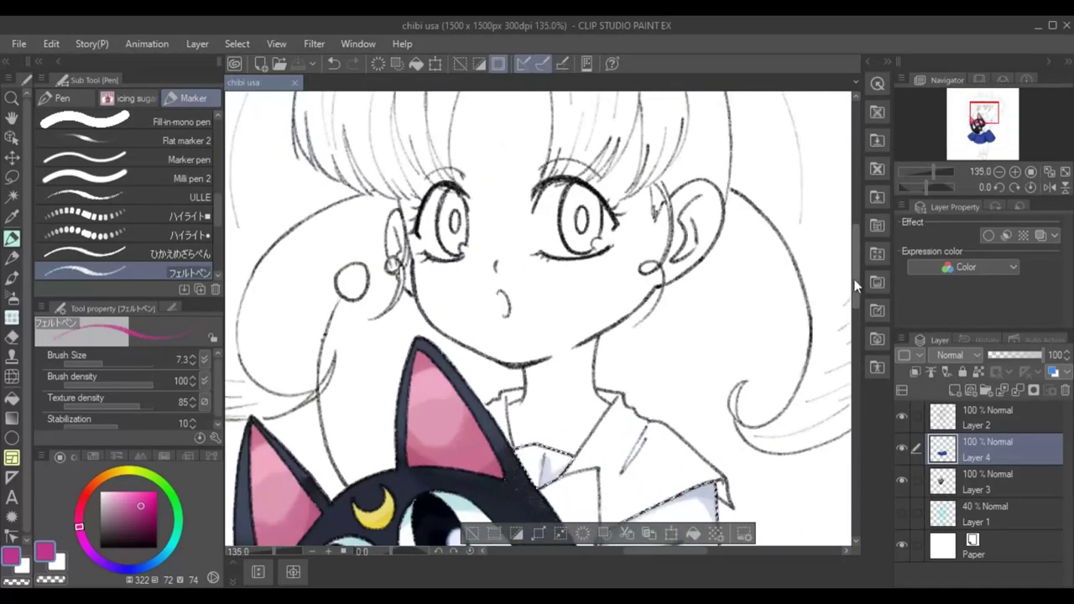
pyautogui.scroll(-3, 854, 285)
pyautogui.scroll(1, 633, 315)
pyautogui.press('w')
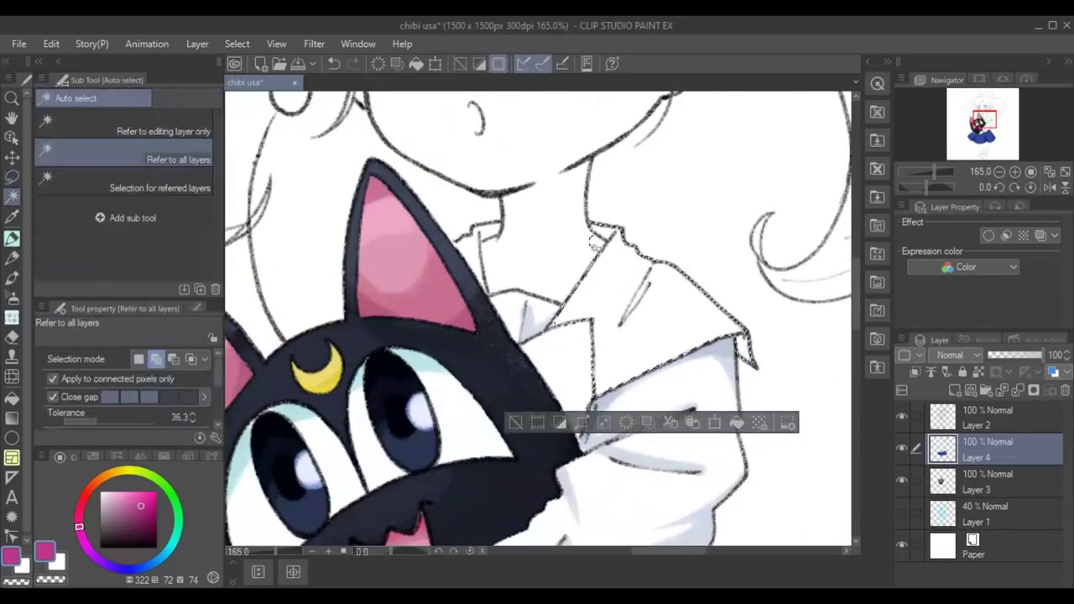
pyautogui.press('p')
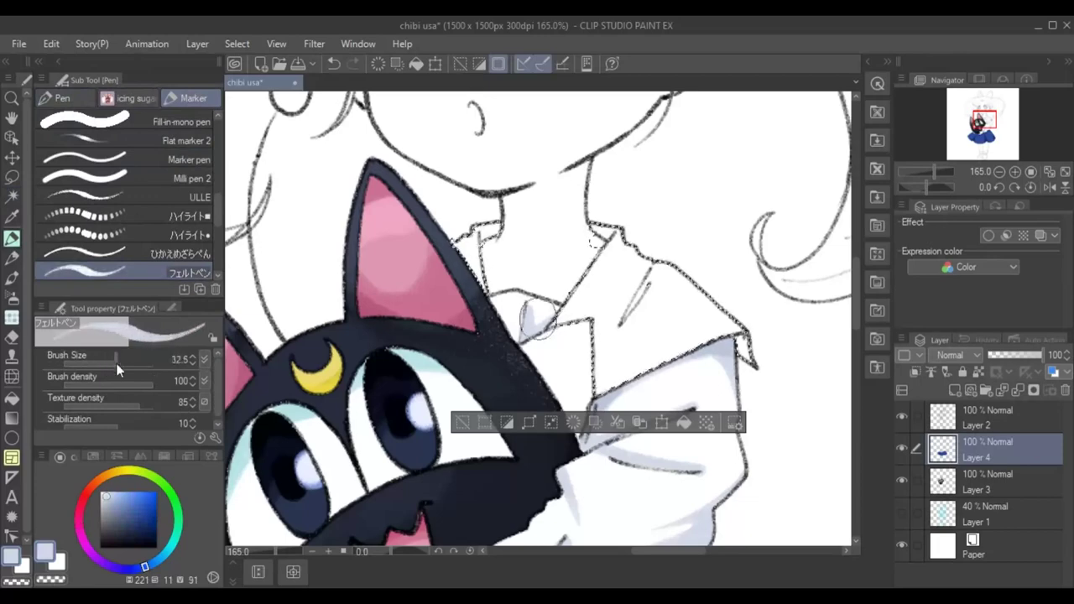
pyautogui.hotkey('ctrl', 'z')
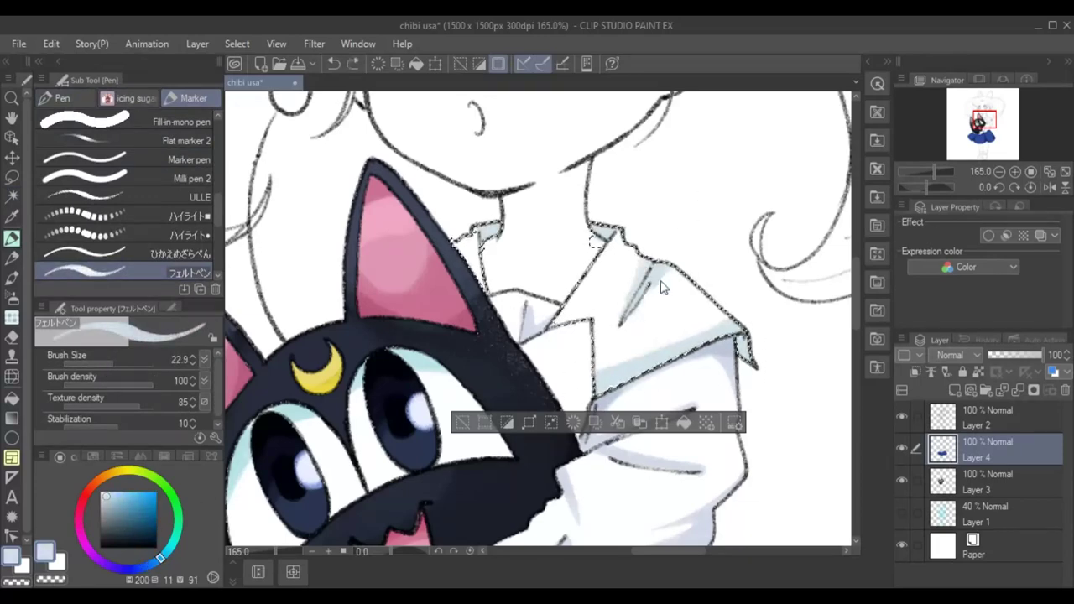
# Darken the collar's folded corner and inner neck edges with a deeper grey-blue, and deselect the collar.
pyautogui.keyDown('alt'); pyautogui.click(750, 351); pyautogui.keyUp('alt')
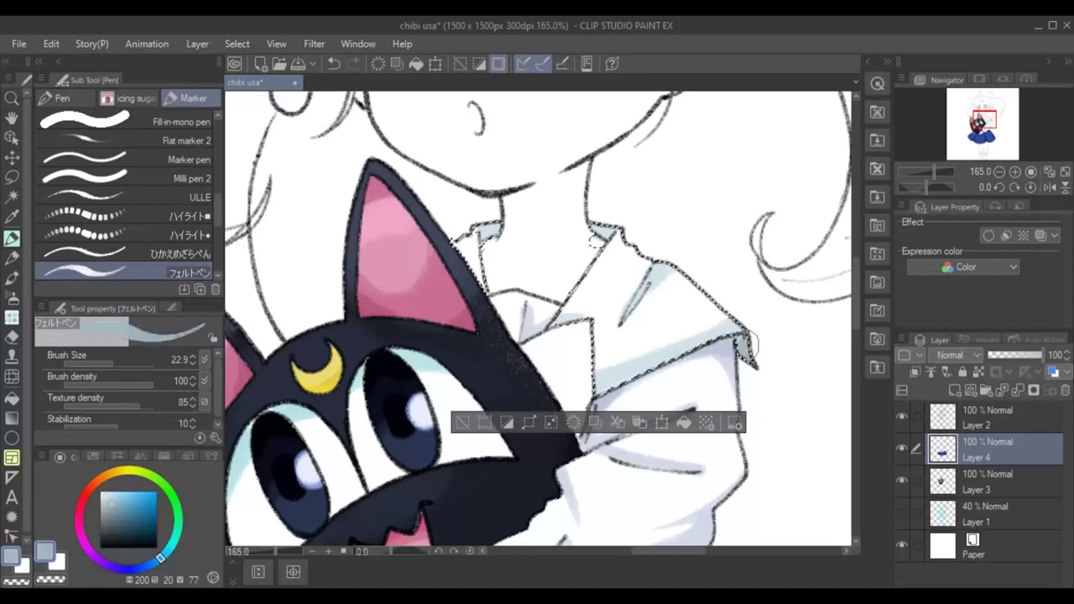
pyautogui.press('m')
pyautogui.hotkey('ctrl', 'd')
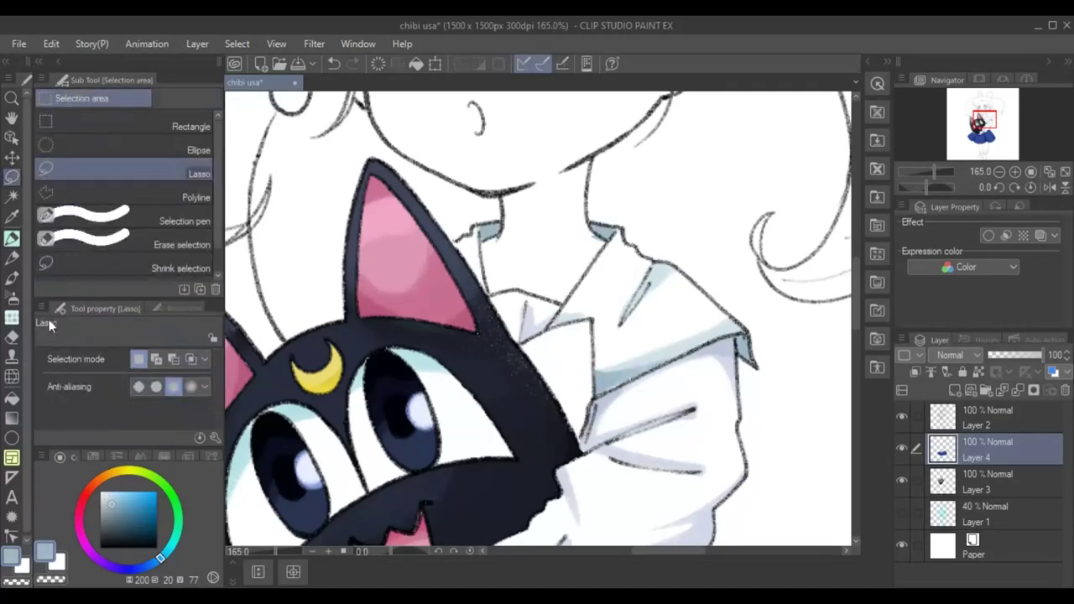
# Restore the collar selection, paint a bright pink stripe across the collar flap at brush size 22.9, and deselect.
pyautogui.press('e')
pyautogui.hotkey('ctrl', 'z')
pyautogui.click(11, 238)
pyautogui.click(82, 518)
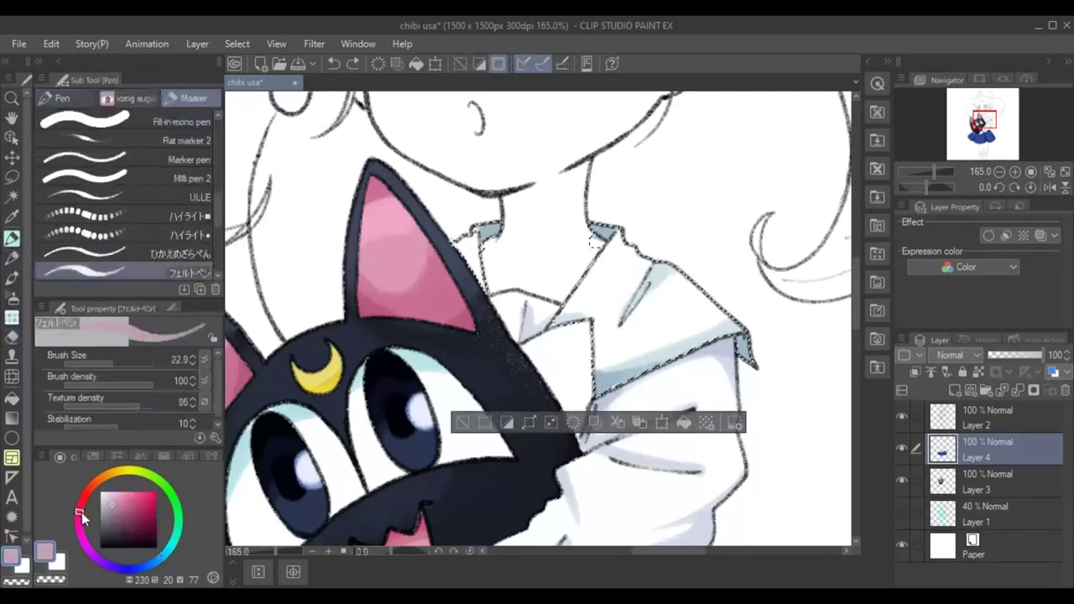
pyautogui.press('m')
pyautogui.hotkey('ctrl', 'd')
pyautogui.press('e')
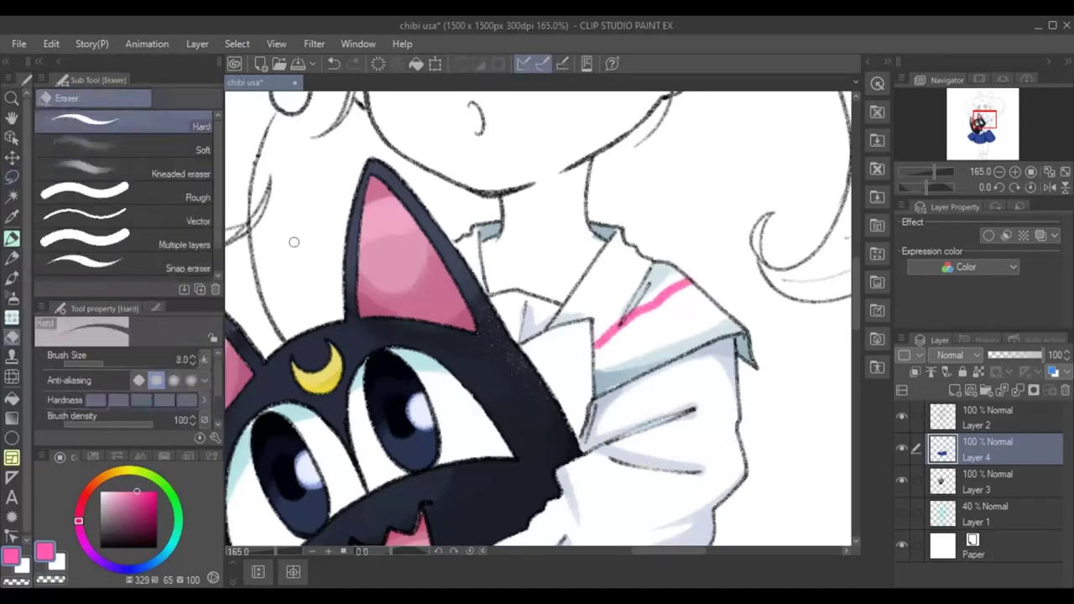
# Select the bow beside the ball, fill it deep pink at brush size 110.9, darken its lower end, and deselect.
pyautogui.click(12, 195)
pyautogui.hotkey('ctrl', 'z')
pyautogui.click(11, 239)
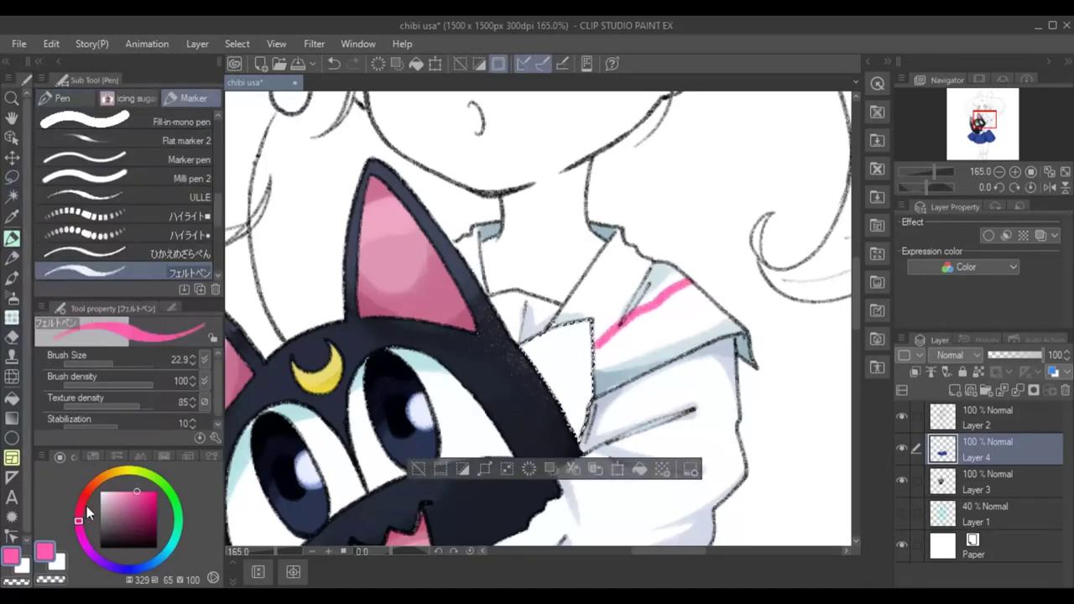
pyautogui.click(140, 501)
pyautogui.moveTo(558, 360); pyautogui.dragTo(534, 353)
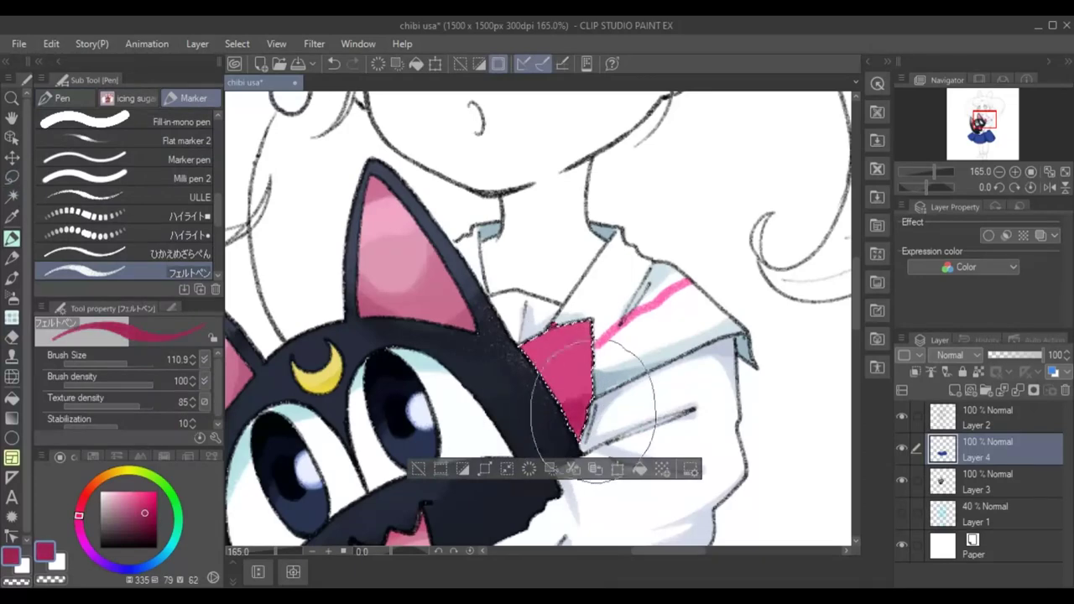
pyautogui.click(144, 502)
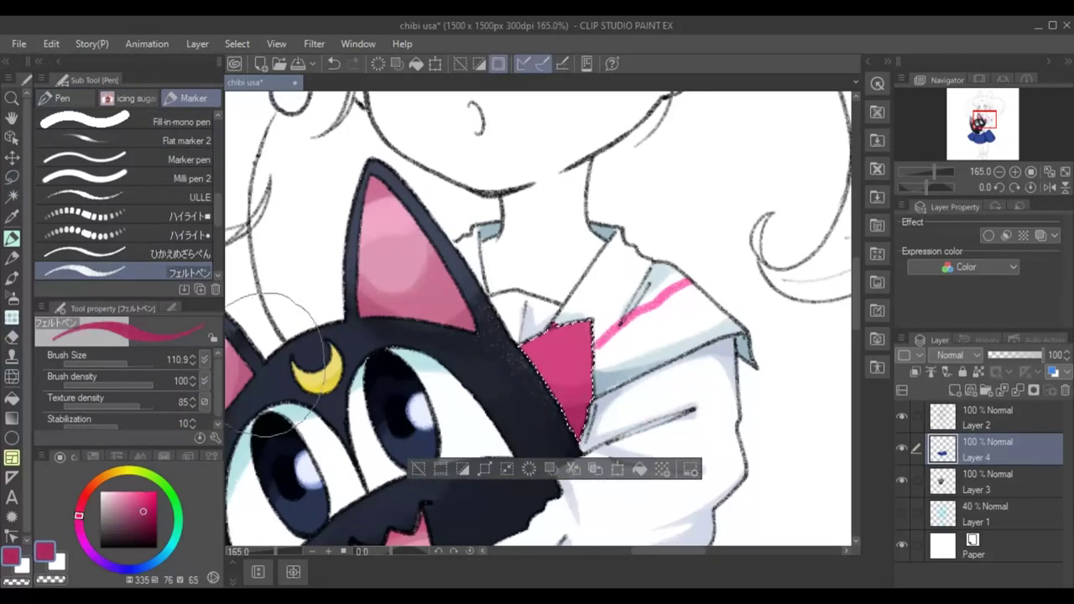
pyautogui.press('m')
pyautogui.hotkey('ctrl', 'd')
# Cover the pink spill at the collar's edge with pale blue, and lighten the bow's upper edge at brush size 11.4.
pyautogui.hotkey('ctrl', '+')
pyautogui.press('p')
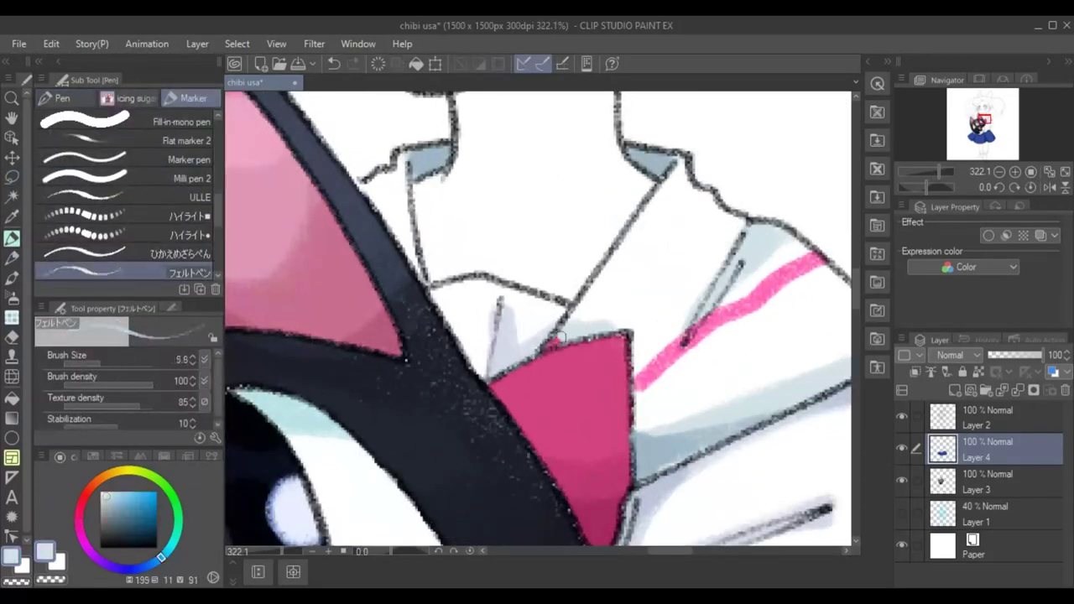
pyautogui.keyDown('alt'); pyautogui.click(570, 387); pyautogui.keyUp('alt')
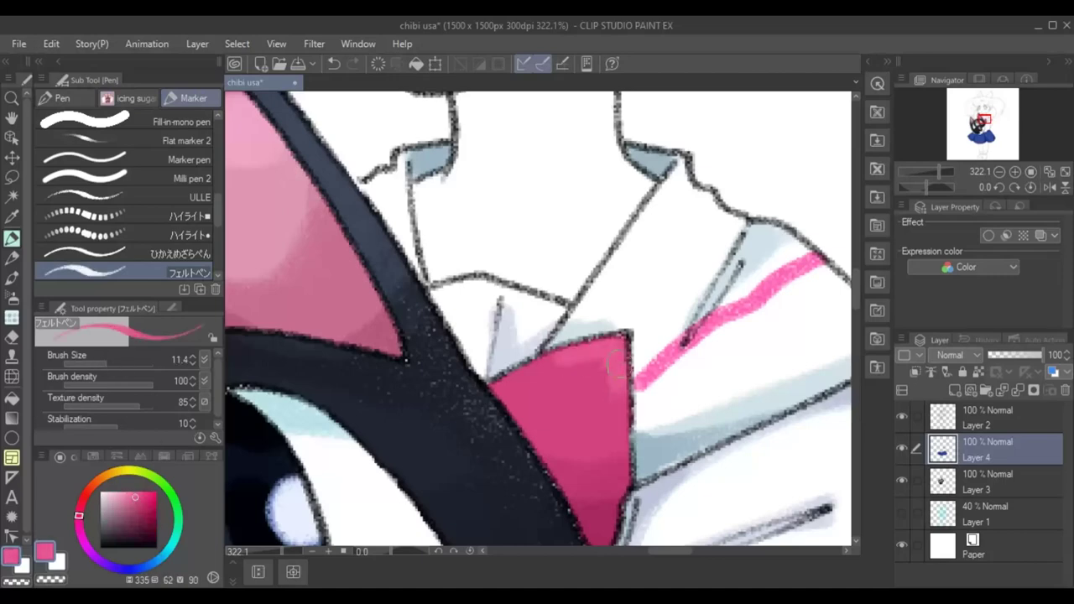
pyautogui.hotkey('ctrl', '-')
pyautogui.hotkey('ctrl', '-')
pyautogui.hotkey('ctrl', '-')
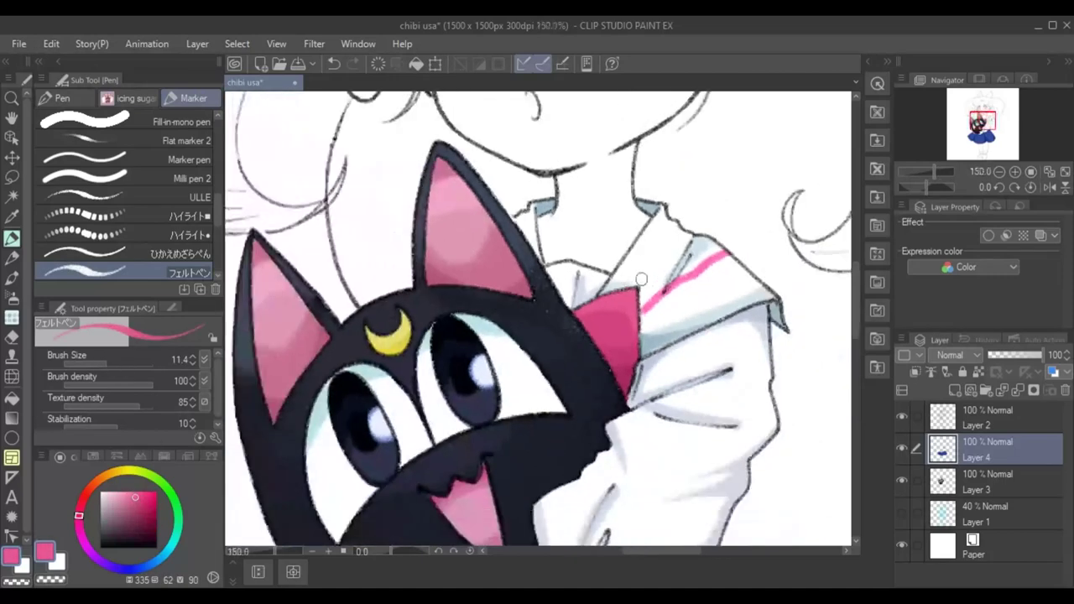
# Select the skirt and soften the shadow edges beneath the ball, hand and sleeve at brush size 110.9 and density 47.
pyautogui.scroll(1, 379, 311)
pyautogui.scroll(-5, 378, 311)
pyautogui.press('w')
pyautogui.click(378, 310)
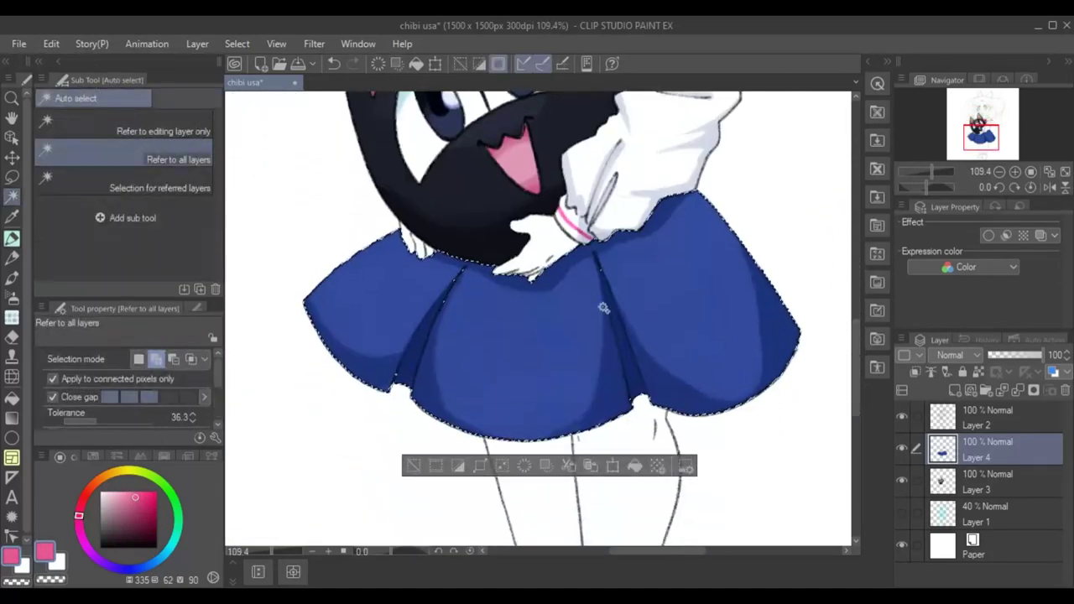
pyautogui.scroll(2, 599, 307)
pyautogui.press('p')
pyautogui.keyDown('alt'); pyautogui.click(419, 275); pyautogui.keyUp('alt')
pyautogui.moveTo(151, 380)
pyautogui.mouseDown()
pyautogui.moveTo(101, 380)
pyautogui.moveTo(128, 364)
pyautogui.mouseUp()
pyautogui.keyDown('alt'); pyautogui.click(394, 235); pyautogui.keyUp('alt')
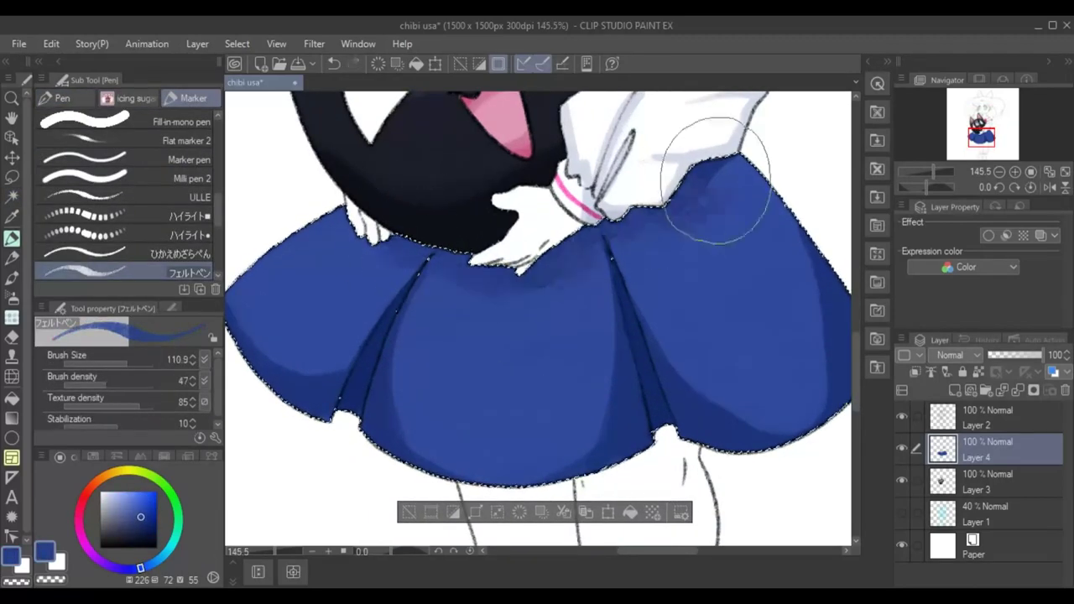
# Blend the shadows along the right skirt panel's side and hem with intermediate blues at brush size 60.1.
pyautogui.moveTo(797, 247); pyautogui.dragTo(713, 246)
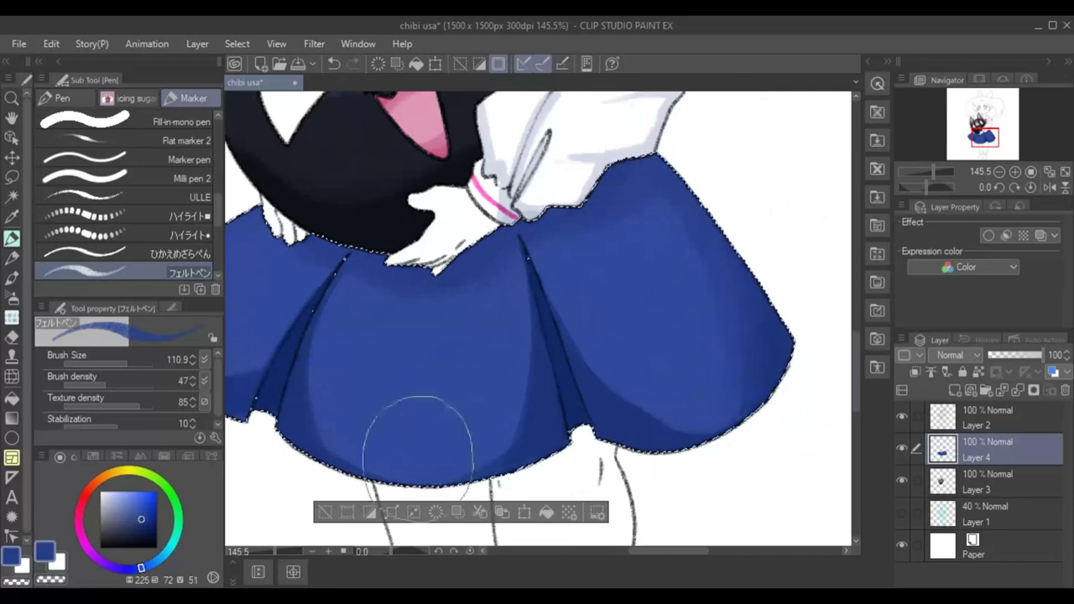
pyautogui.moveTo(791, 300); pyautogui.dragTo(612, 395)
pyautogui.keyDown('alt'); pyautogui.click(714, 243); pyautogui.keyUp('alt')
pyautogui.moveTo(714, 243); pyautogui.dragTo(629, 360)
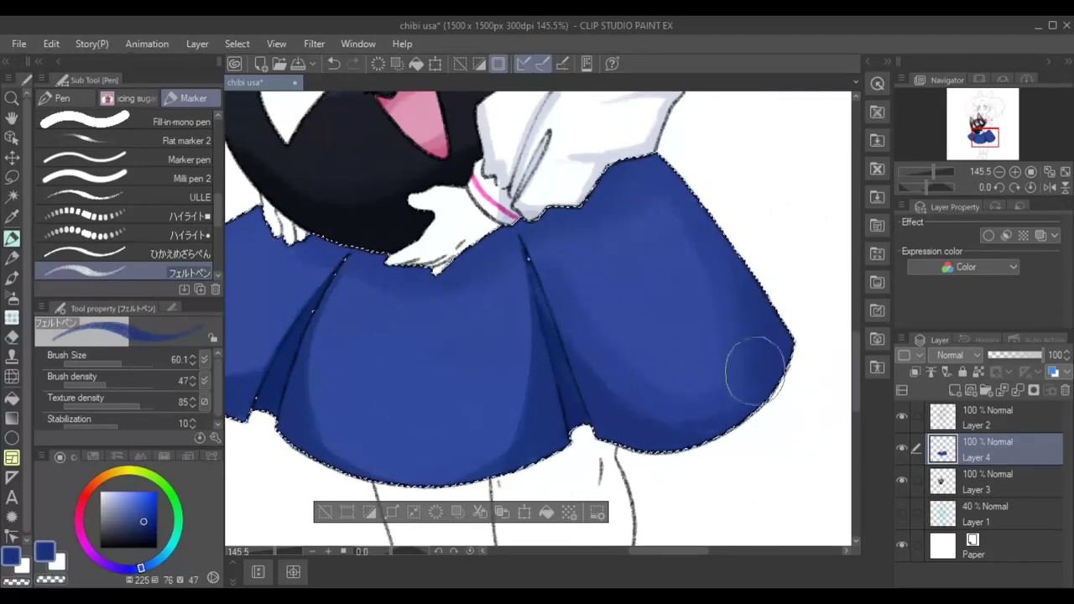
# Deepen the right pleat with dark blue at brush size 16.1, and blend the right skirt panel's shadow edges at size 46.2.
pyautogui.keyDown('alt'); pyautogui.click(631, 226); pyautogui.keyUp('alt')
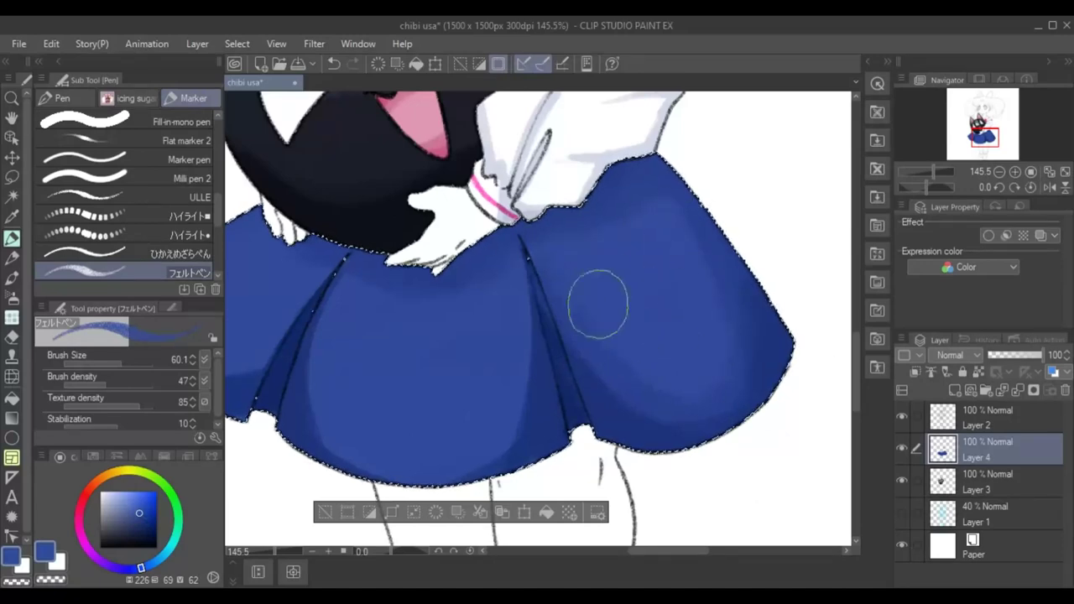
pyautogui.keyDown('alt'); pyautogui.click(538, 319); pyautogui.keyUp('alt')
pyautogui.moveTo(538, 319); pyautogui.dragTo(167, 333)
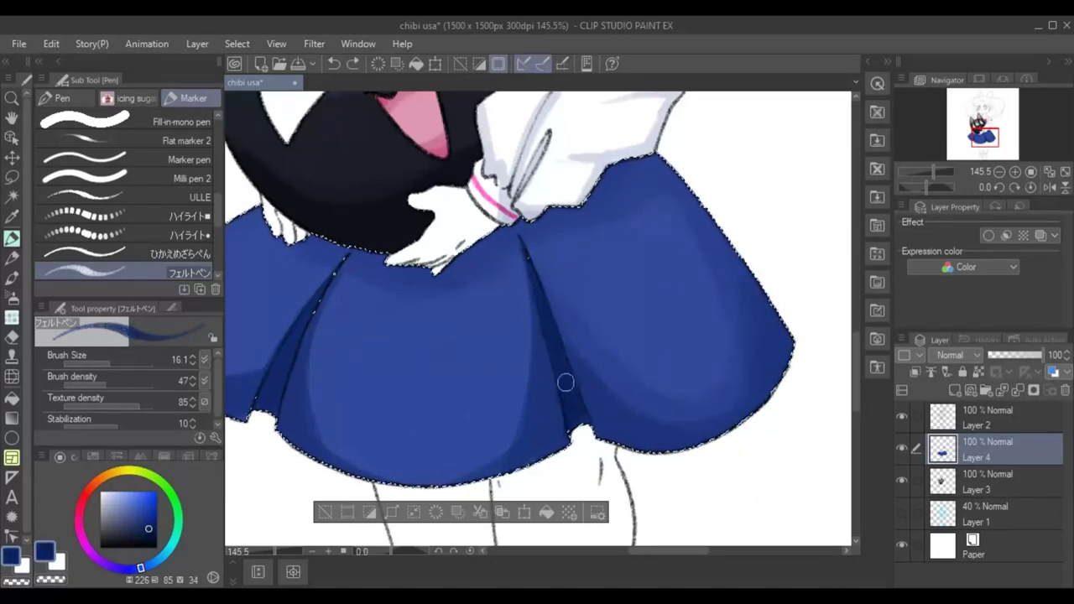
pyautogui.moveTo(680, 553); pyautogui.dragTo(674, 553)
pyautogui.keyDown('alt'); pyautogui.click(630, 262); pyautogui.keyUp('alt')
pyautogui.moveTo(605, 262); pyautogui.dragTo(630, 262)
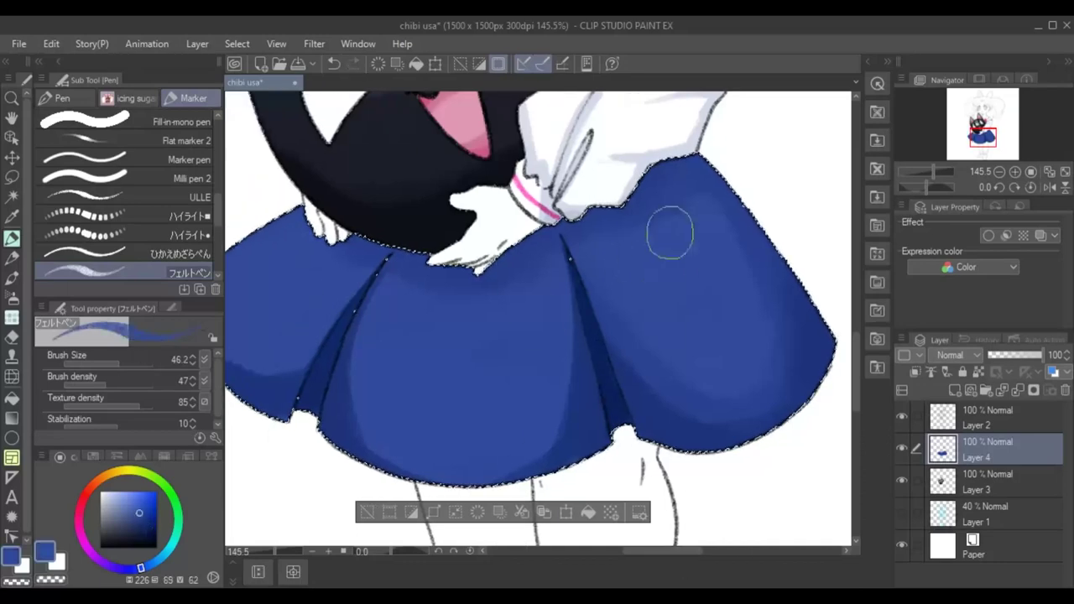
# Soften the skirt panels' shadows with sampled blues at brush density 33, and darken the left pleat at brush size 13.5.
pyautogui.moveTo(97, 389); pyautogui.dragTo(88, 389)
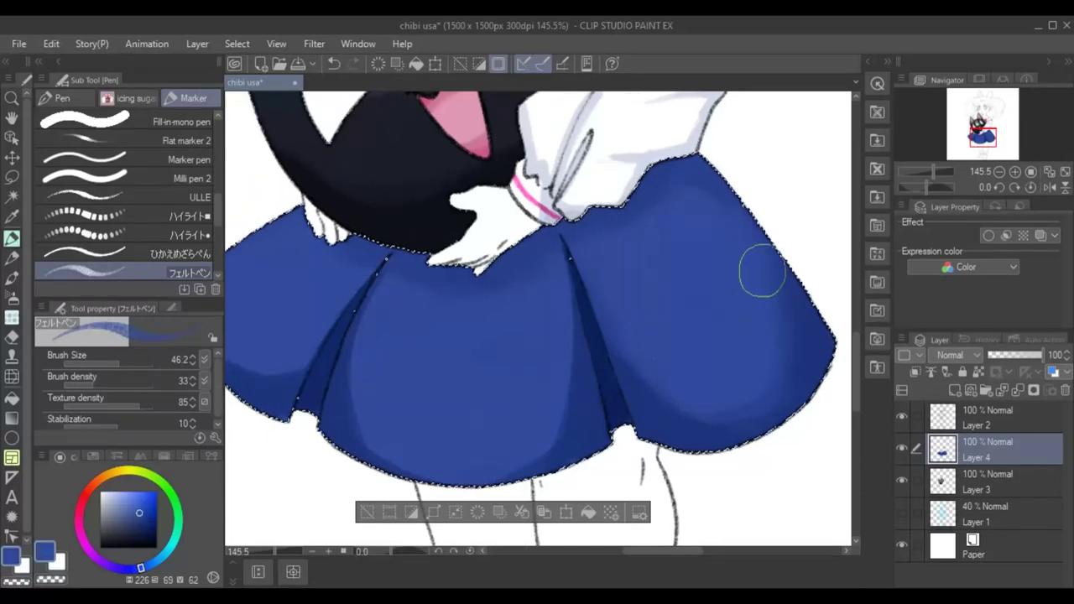
pyautogui.keyDown('alt'); pyautogui.click(573, 394); pyautogui.keyUp('alt')
pyautogui.moveTo(328, 283); pyautogui.dragTo(445, 283)
pyautogui.keyDown('alt'); pyautogui.click(428, 355); pyautogui.keyUp('alt')
pyautogui.click(75, 363)
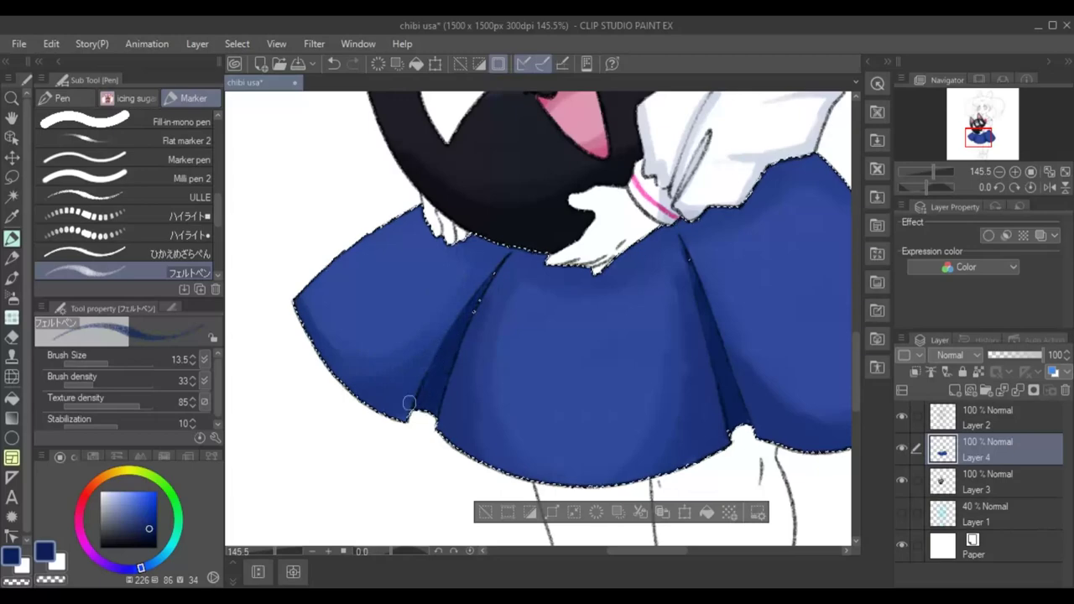
# Smooth the middle and left skirt panels with sampled blues at brush sizes 29.8 and 85.3, and deselect the skirt.
pyautogui.scroll(2, 712, 176)
pyautogui.moveTo(691, 367); pyautogui.dragTo(599, 291)
pyautogui.keyDown('alt'); pyautogui.click(618, 223); pyautogui.keyUp('alt')
pyautogui.keyDown('alt'); pyautogui.click(620, 225); pyautogui.keyUp('alt')
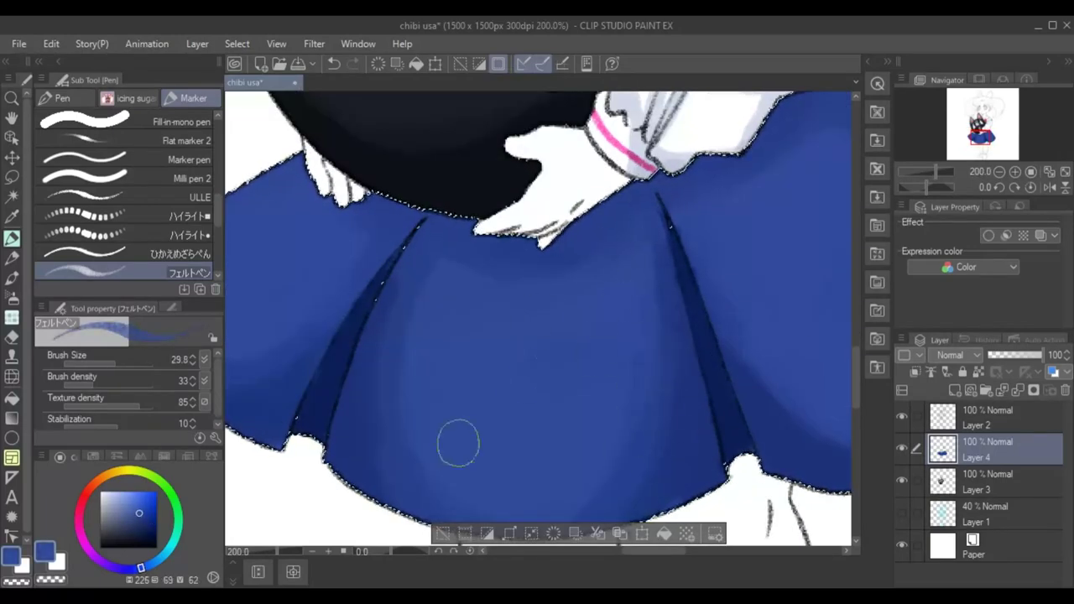
pyautogui.scroll(-1, 458, 443)
pyautogui.keyDown('alt'); pyautogui.click(264, 280); pyautogui.keyUp('alt')
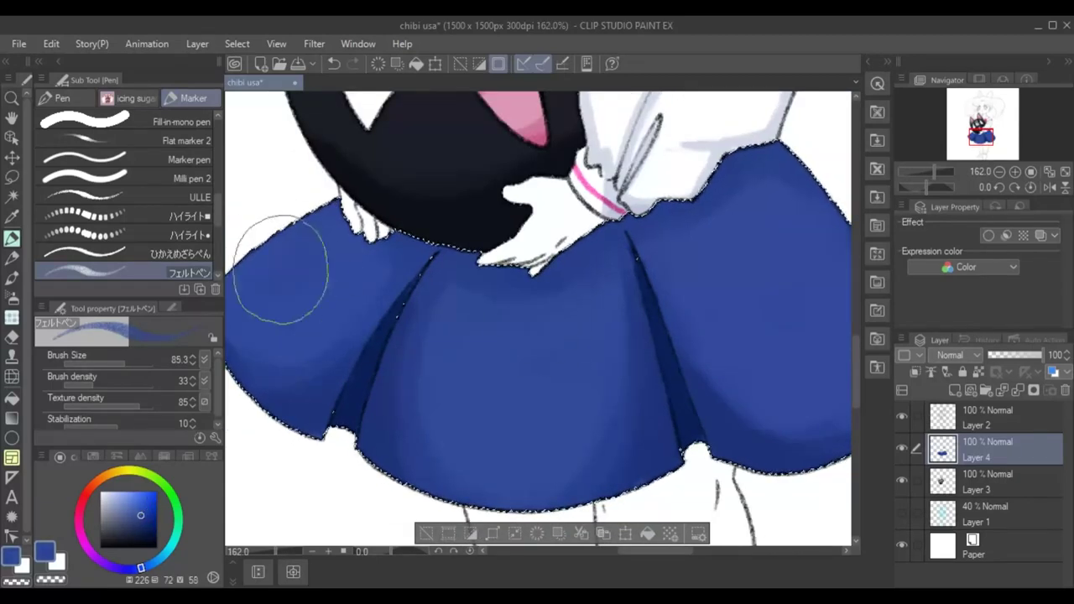
pyautogui.keyDown('alt'); pyautogui.click(456, 363); pyautogui.keyUp('alt')
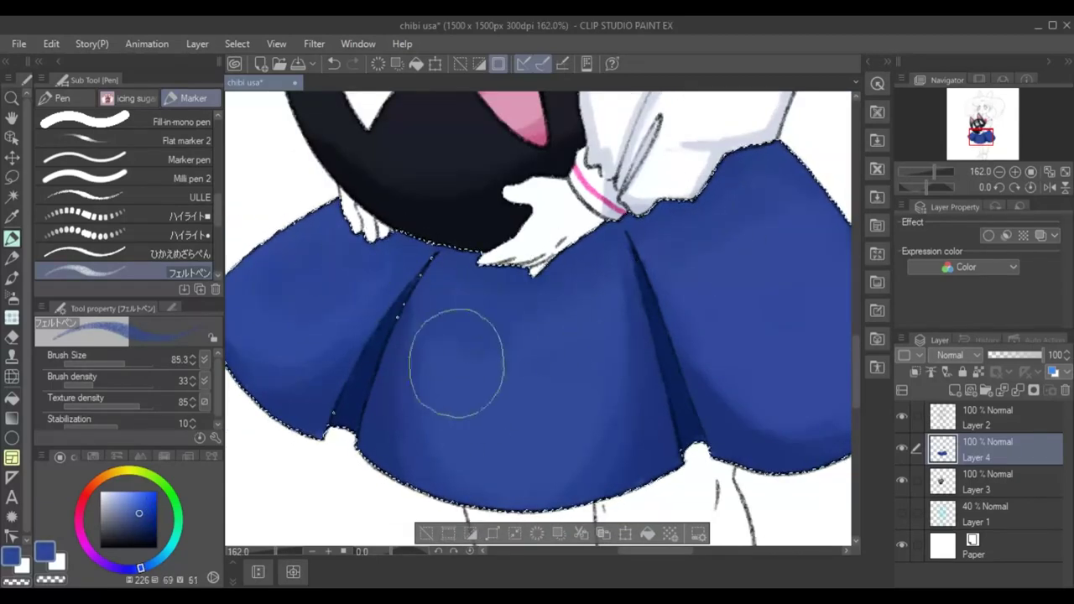
pyautogui.scroll(-4, 456, 362)
pyautogui.scroll(2, 853, 302)
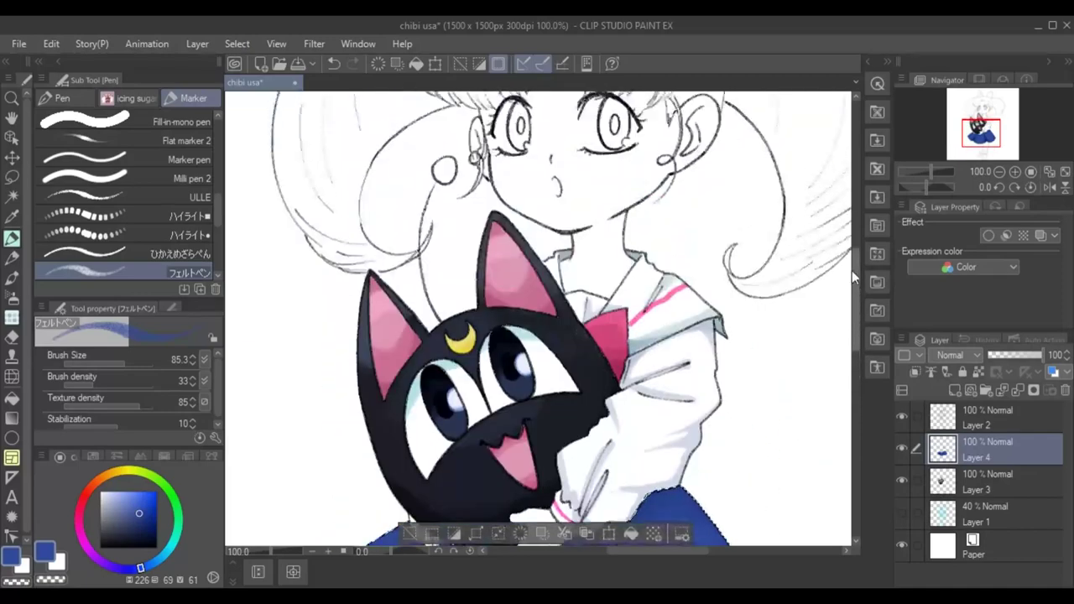
pyautogui.press('m')
# Select the folded sock cuffs and the white sock areas above both shoes, referring to all layers.
pyautogui.scroll(-4, 851, 286)
pyautogui.scroll(3, 622, 261)
pyautogui.click(12, 197)
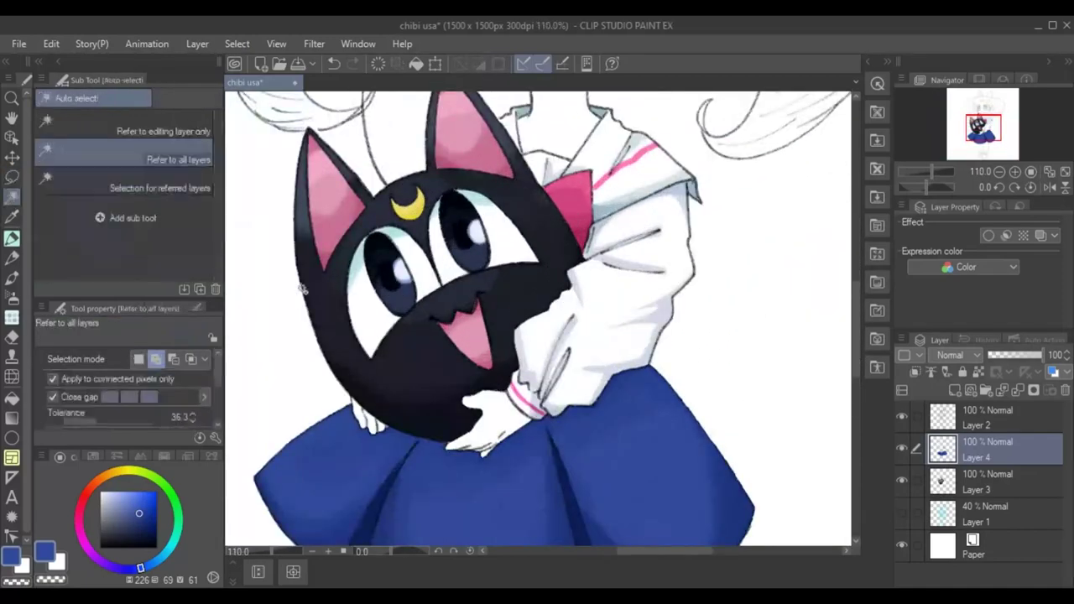
pyautogui.moveTo(854, 321); pyautogui.dragTo(855, 395)
pyautogui.click(503, 462)
pyautogui.scroll(-2, 537, 420)
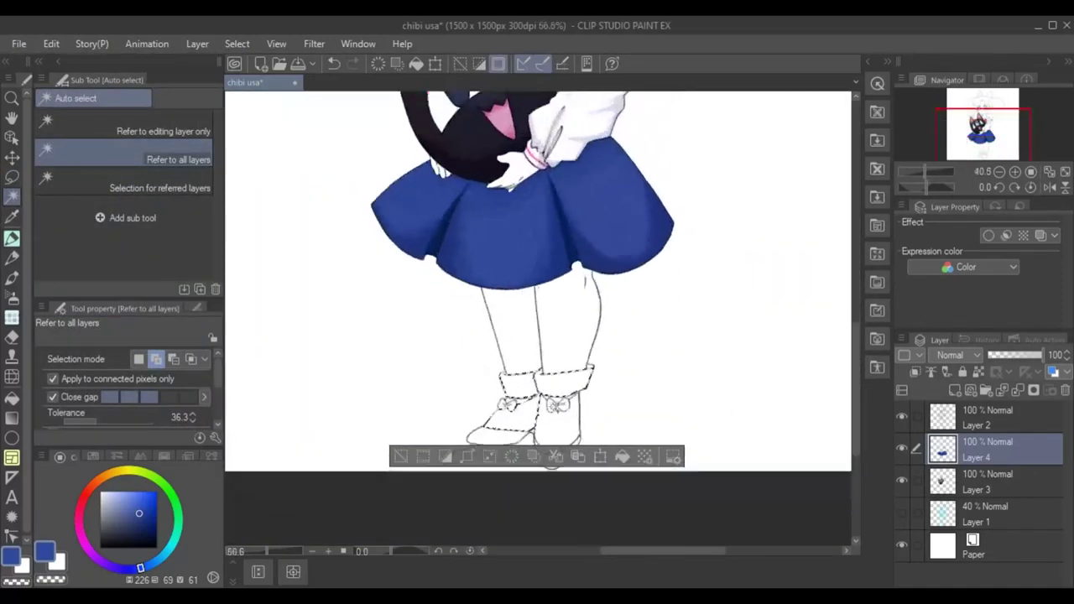
pyautogui.scroll(4, 546, 373)
pyautogui.scroll(1, 508, 382)
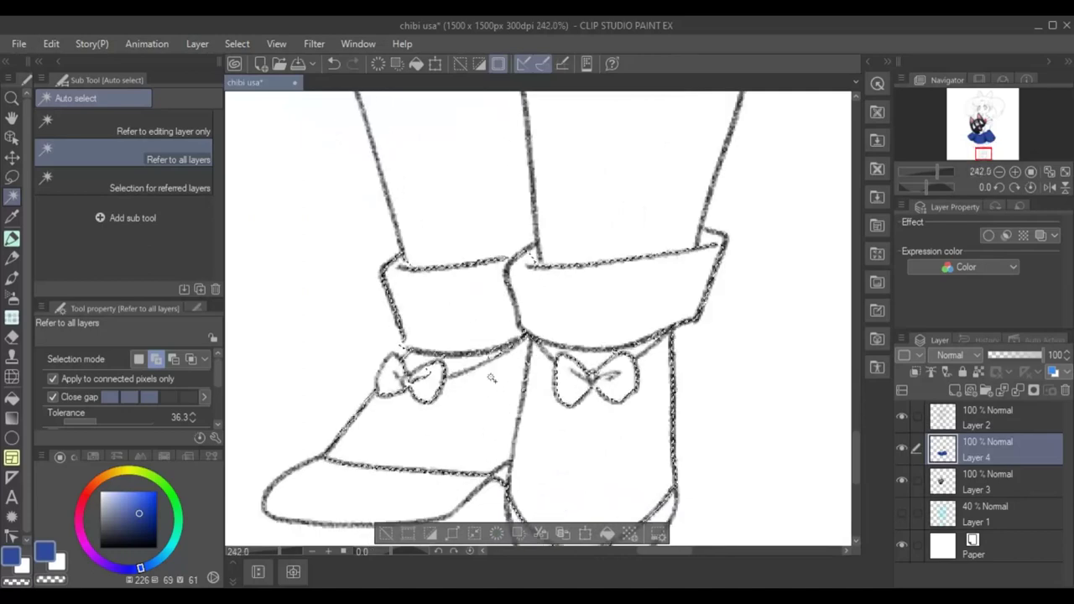
pyautogui.press('m')
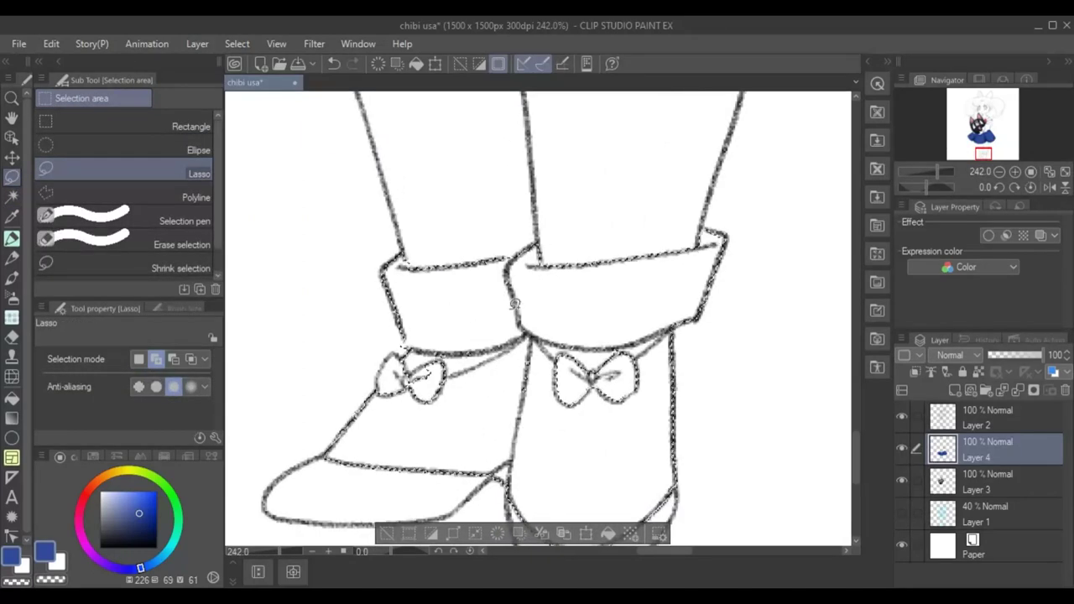
pyautogui.press('alt')
pyautogui.hotkey('ctrl', 'z')
# Shade the sock cuffs and the socks below them with pale blue at brush size 22.9, and soften the shadow edges.
pyautogui.press('p')
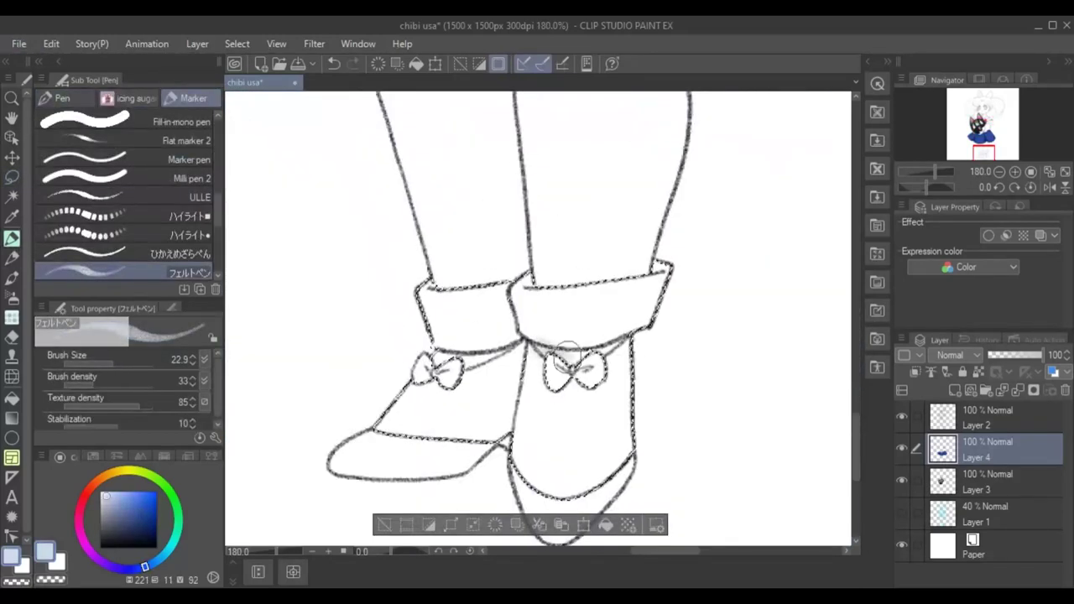
pyautogui.moveTo(621, 321)
pyautogui.mouseDown()
pyautogui.moveTo(588, 310)
pyautogui.moveTo(635, 282)
pyautogui.moveTo(527, 319)
pyautogui.mouseUp()
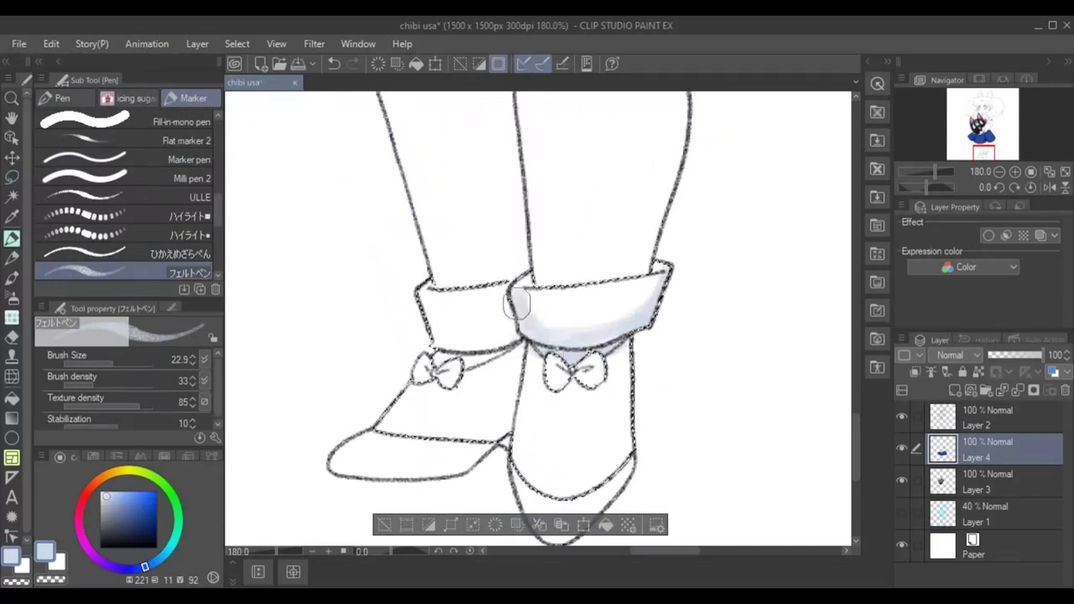
pyautogui.moveTo(499, 359)
pyautogui.mouseDown()
pyautogui.moveTo(500, 431)
pyautogui.moveTo(463, 297)
pyautogui.moveTo(507, 355)
pyautogui.moveTo(544, 373)
pyautogui.mouseUp()
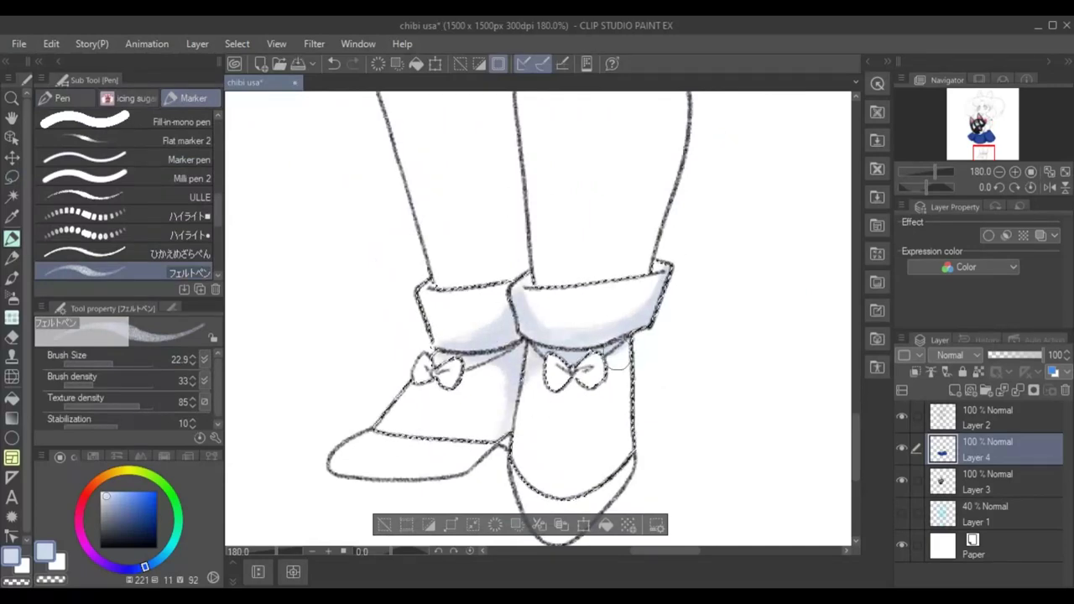
pyautogui.keyDown('alt'); pyautogui.click(539, 319); pyautogui.keyUp('alt')
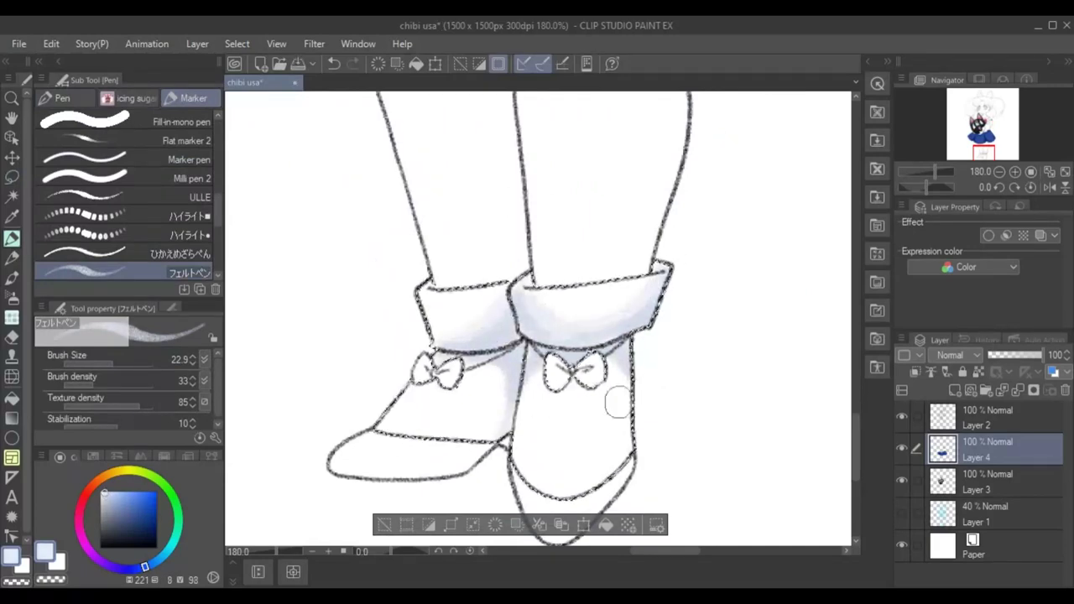
# Deselect the socks, select both shoes and their bows, and fill them crimson at brush size 71.6.
pyautogui.press('m')
pyautogui.press('w')
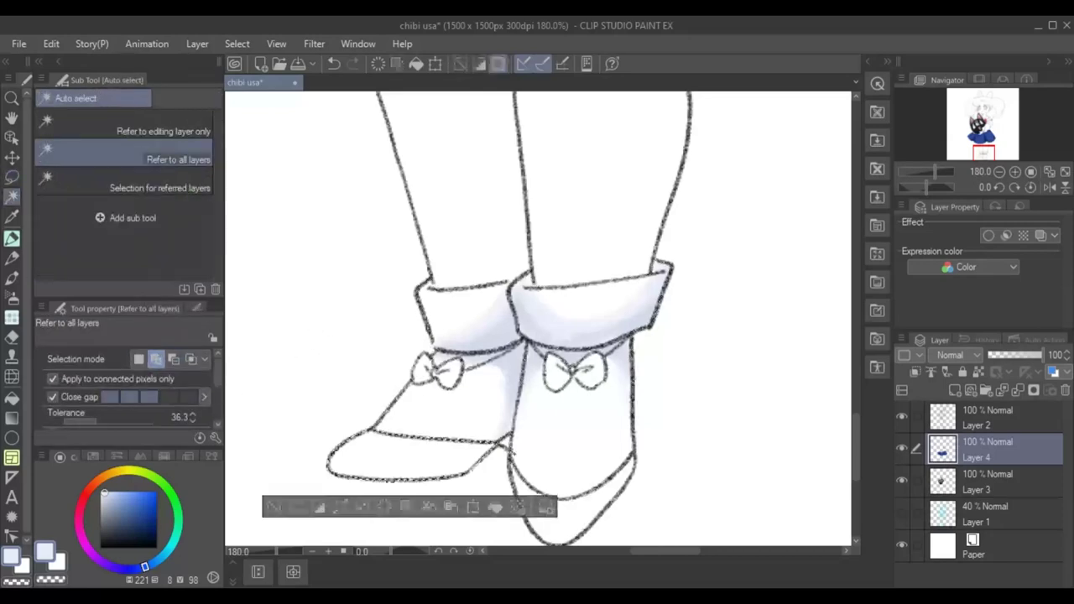
pyautogui.press('m')
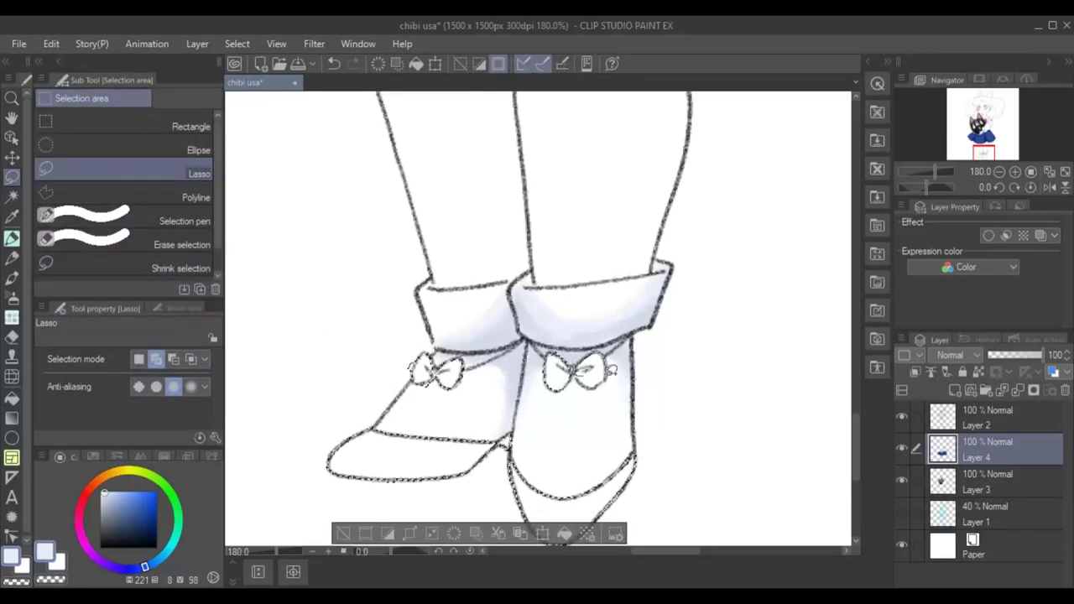
pyautogui.press('p')
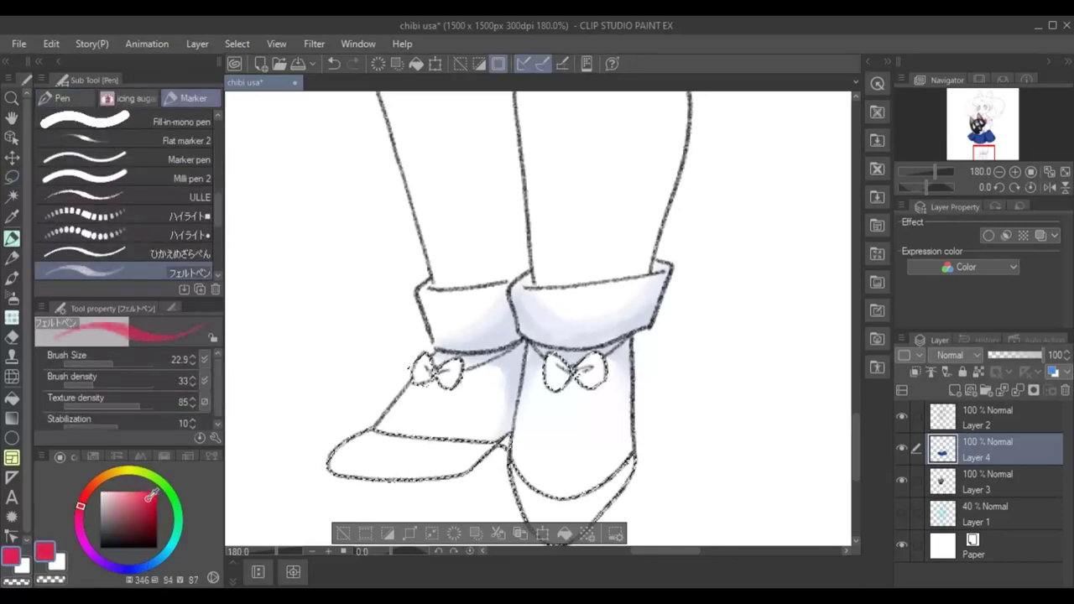
pyautogui.scroll(-2, 604, 466)
pyautogui.moveTo(492, 395); pyautogui.dragTo(618, 312)
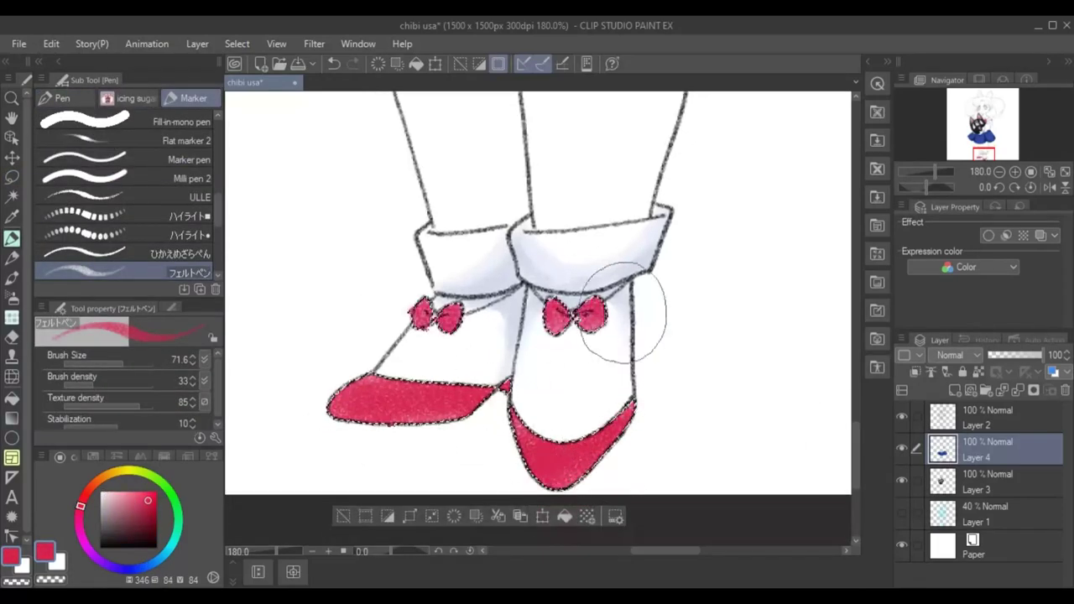
# Shade both shoes and their bows with a darker red at brush sizes 60.1 and 21.
pyautogui.moveTo(134, 497); pyautogui.dragTo(146, 508)
pyautogui.press('[')
pyautogui.press('[')
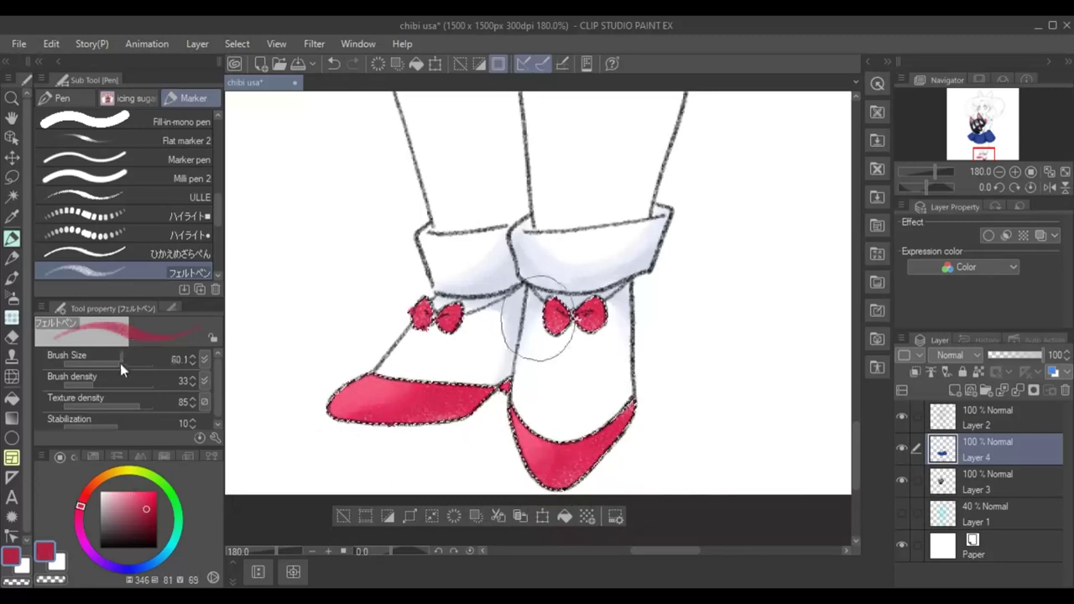
pyautogui.moveTo(479, 377); pyautogui.dragTo(573, 336)
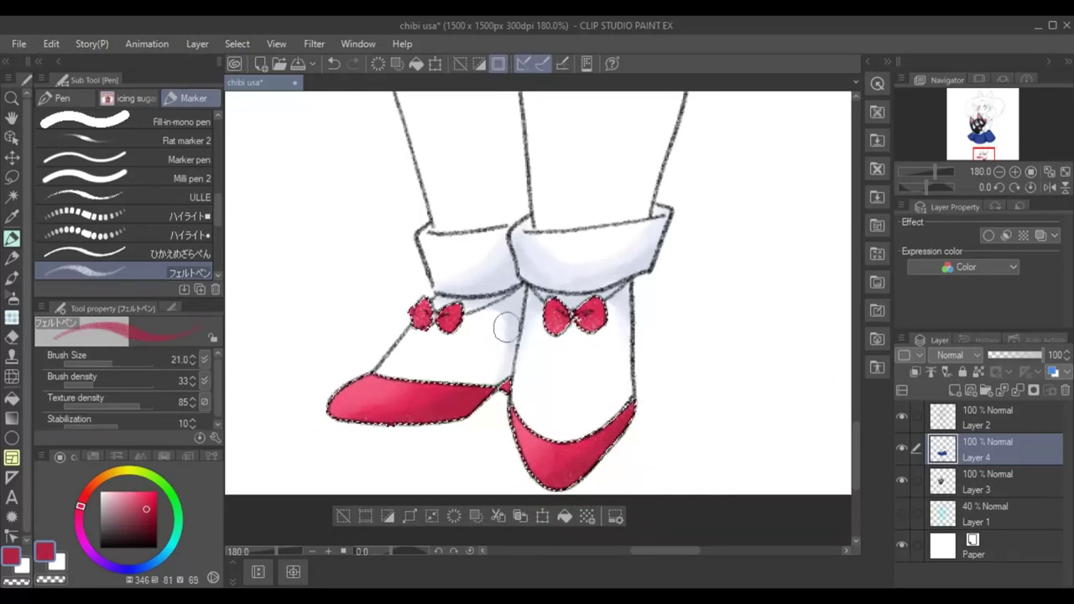
# Deselect the shoes and paint pale blue shadows on the socks beneath both bows at brush size 9.5.
pyautogui.hotkey('ctrl', 'd')
pyautogui.hotkey('ctrl', '+')
pyautogui.press('m')
pyautogui.click(11, 337)
pyautogui.moveTo(370, 292); pyautogui.dragTo(385, 308)
pyautogui.click(12, 239)
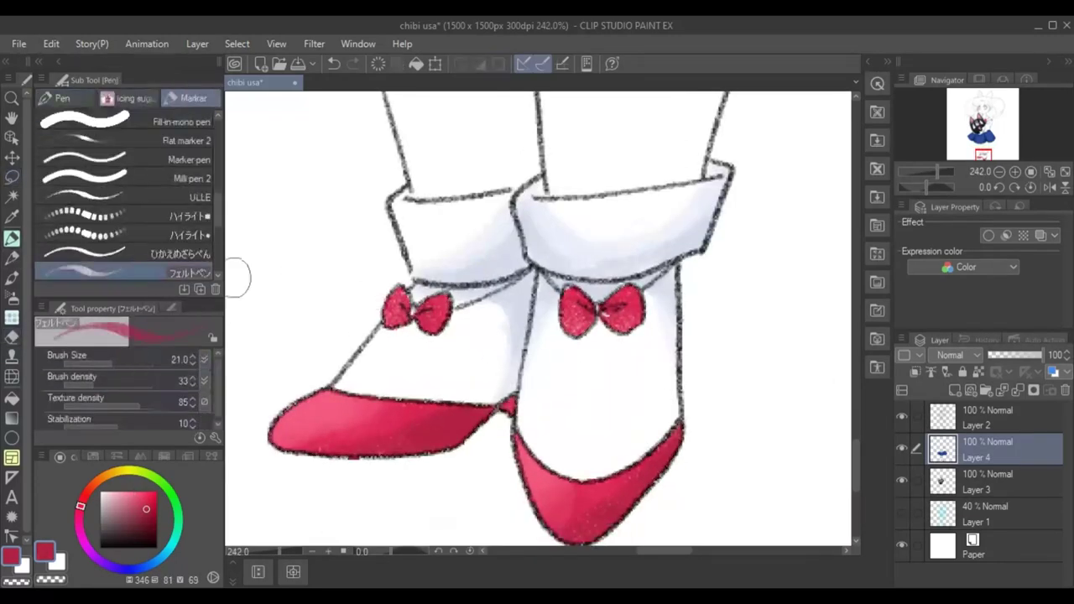
pyautogui.keyDown('alt'); pyautogui.click(584, 342); pyautogui.keyUp('alt')
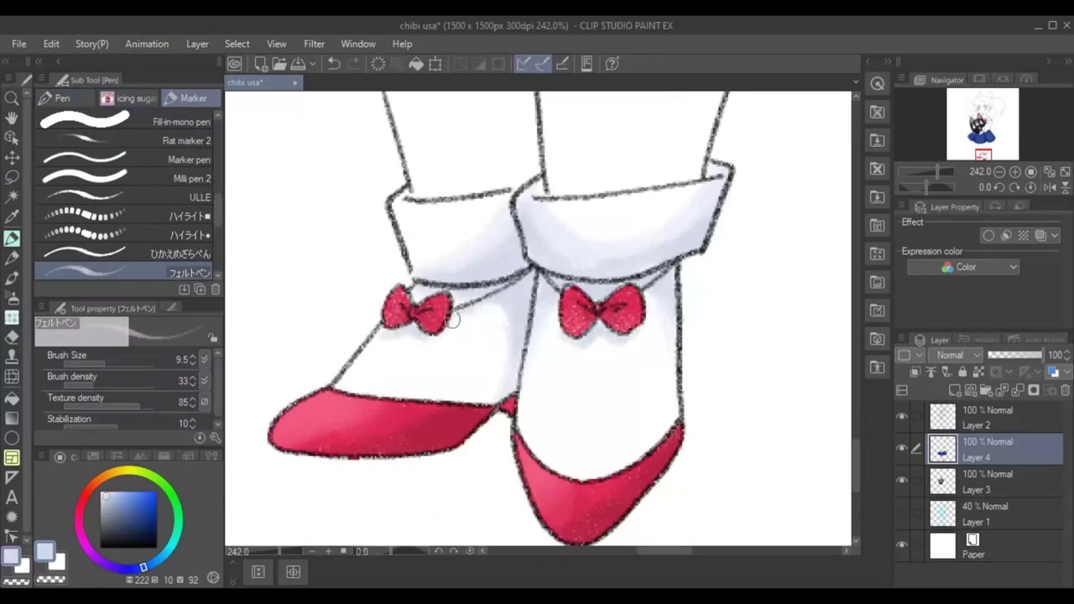
pyautogui.scroll(-3, 375, 296)
pyautogui.scroll(2, 459, 395)
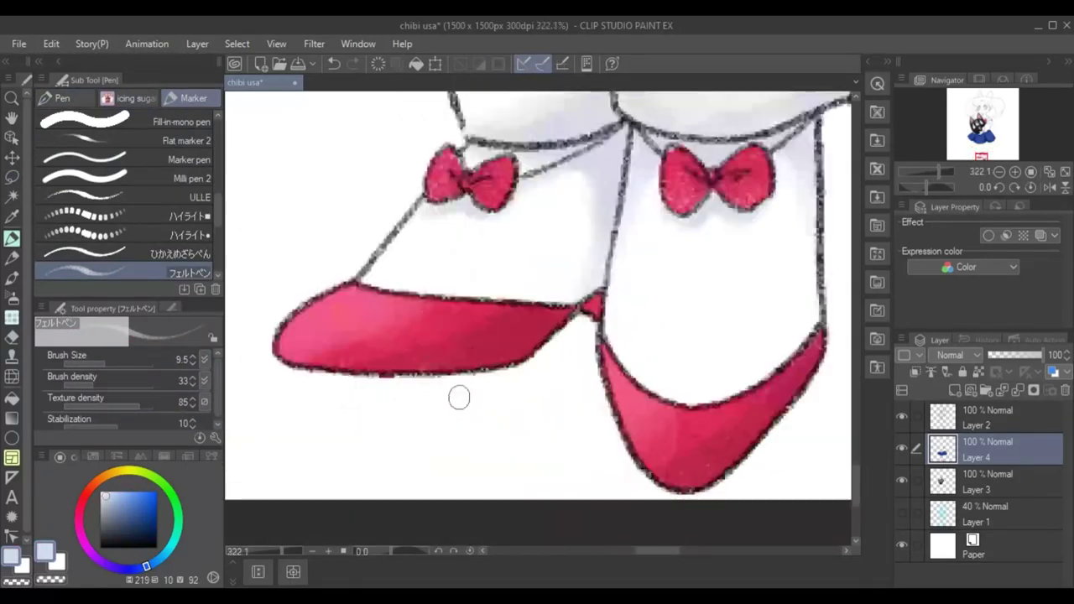
# Add dark red shadows to the bow knots and the shoes' shaded ends at brush size 9.5, and save the drawing.
pyautogui.keyDown('alt'); pyautogui.click(383, 372); pyautogui.keyUp('alt')
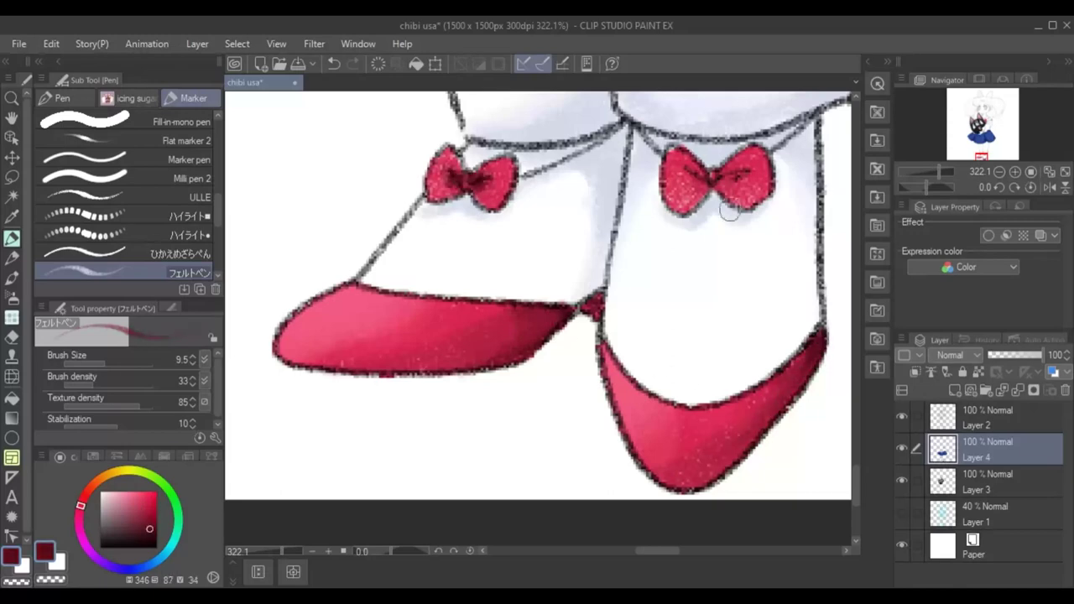
pyautogui.scroll(-10, 776, 219)
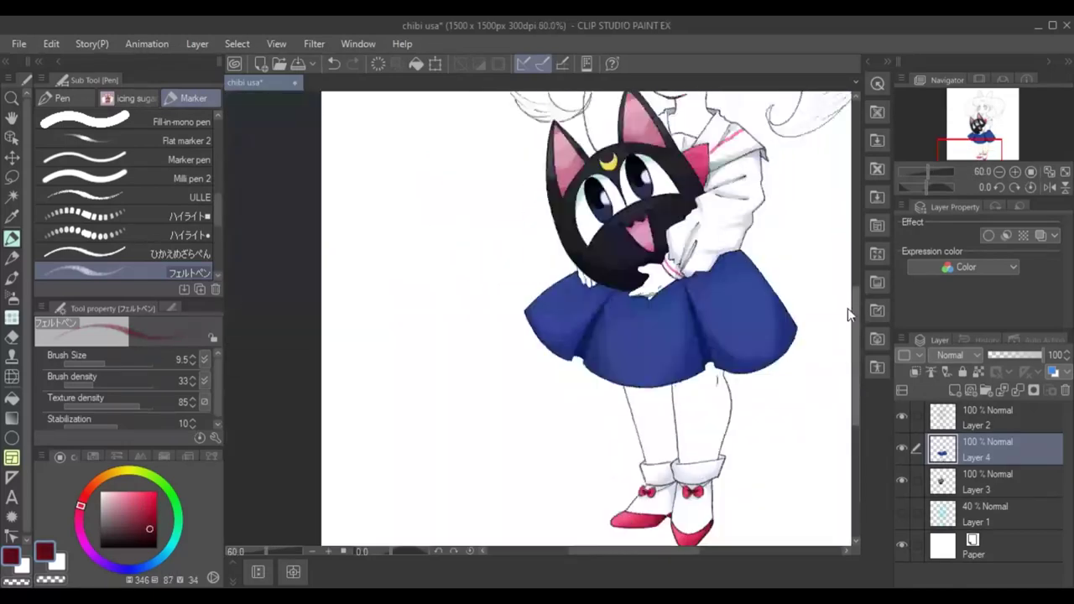
pyautogui.scroll(6, 589, 307)
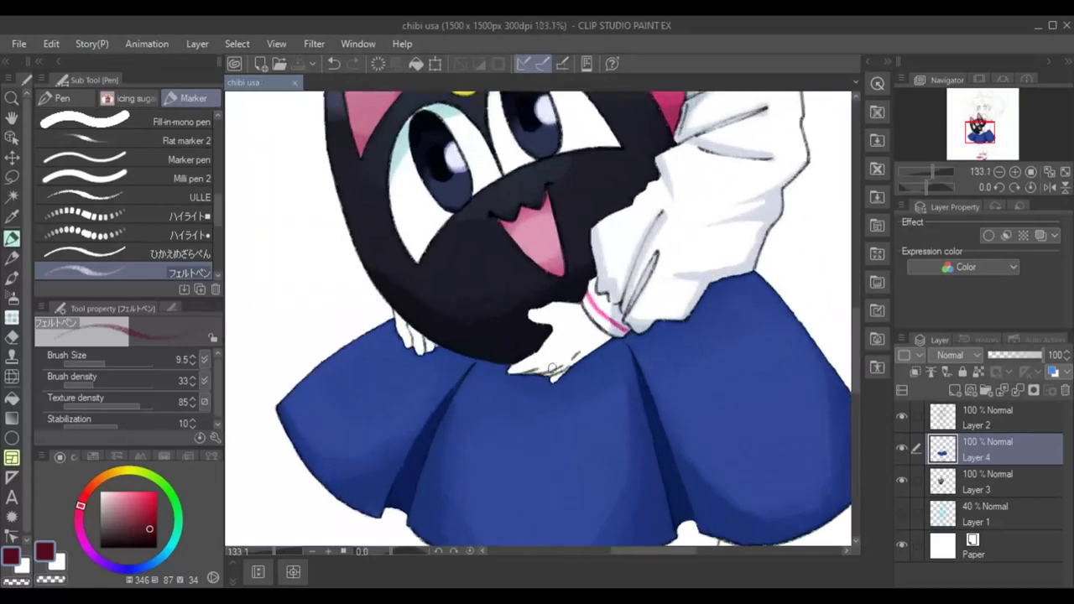
# Add a new layer above the skirt's layer and select both hands holding the ball.
pyautogui.press('w')
pyautogui.hotkey('ctrl', 'shift', 'n')
pyautogui.click(554, 380)
pyautogui.scroll(4, 553, 380)
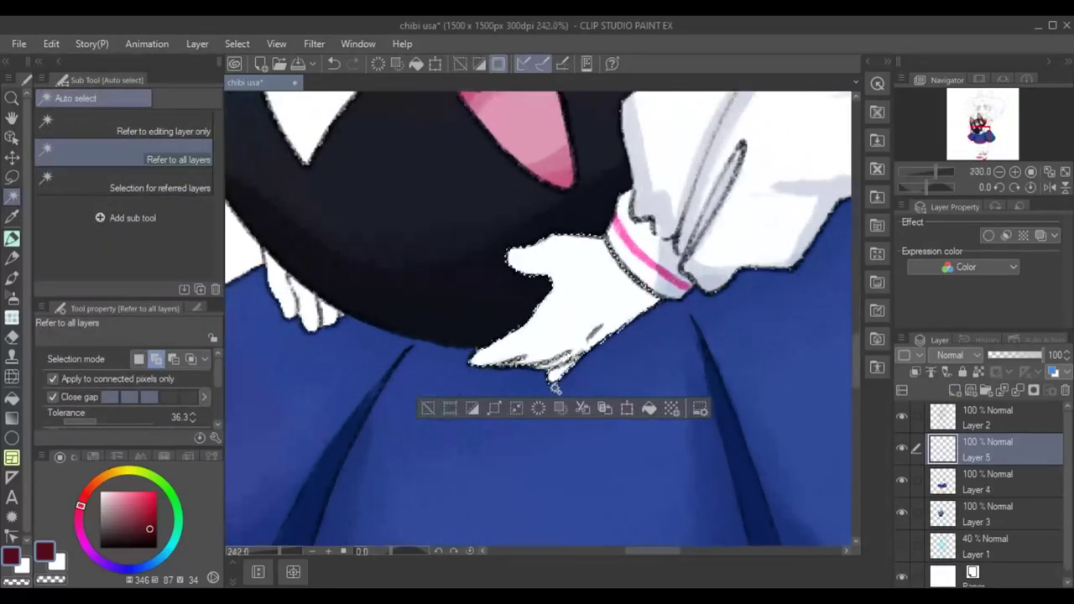
pyautogui.press('m')
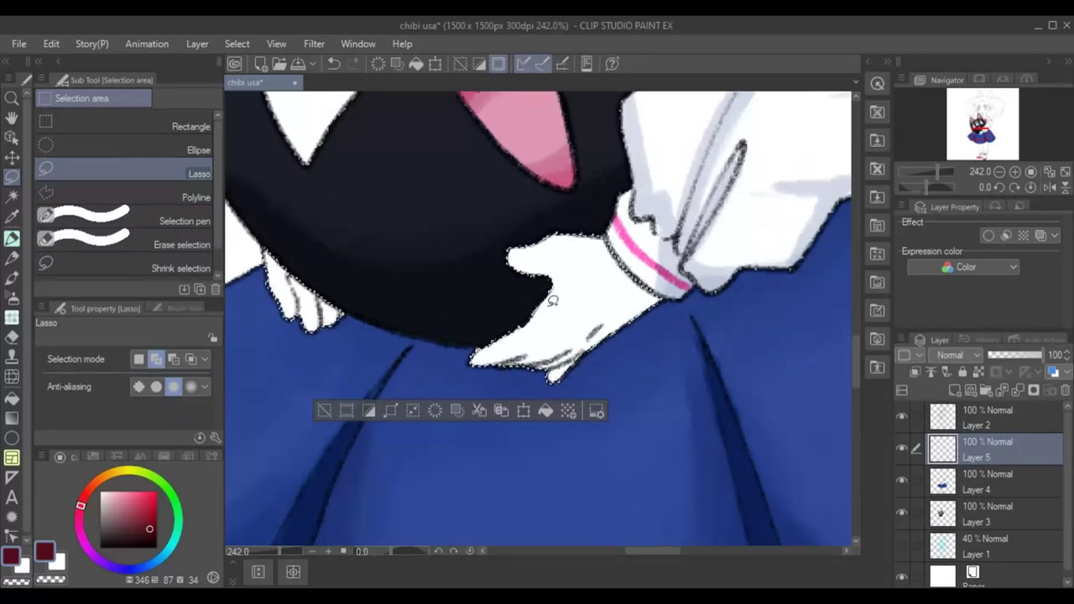
pyautogui.scroll(-3, 552, 301)
# Fill both hands with pale peach, shade their edges and fingers with tan at brush size 16.1, and deselect.
pyautogui.press('p')
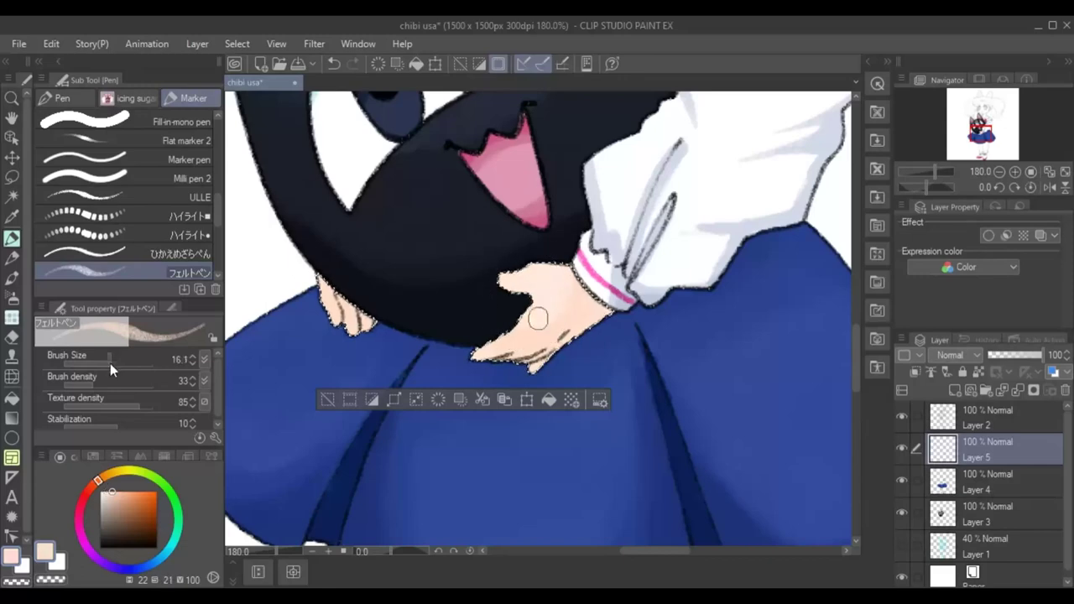
pyautogui.click(124, 502)
pyautogui.hotkey('ctrl', 'z')
pyautogui.click(126, 490)
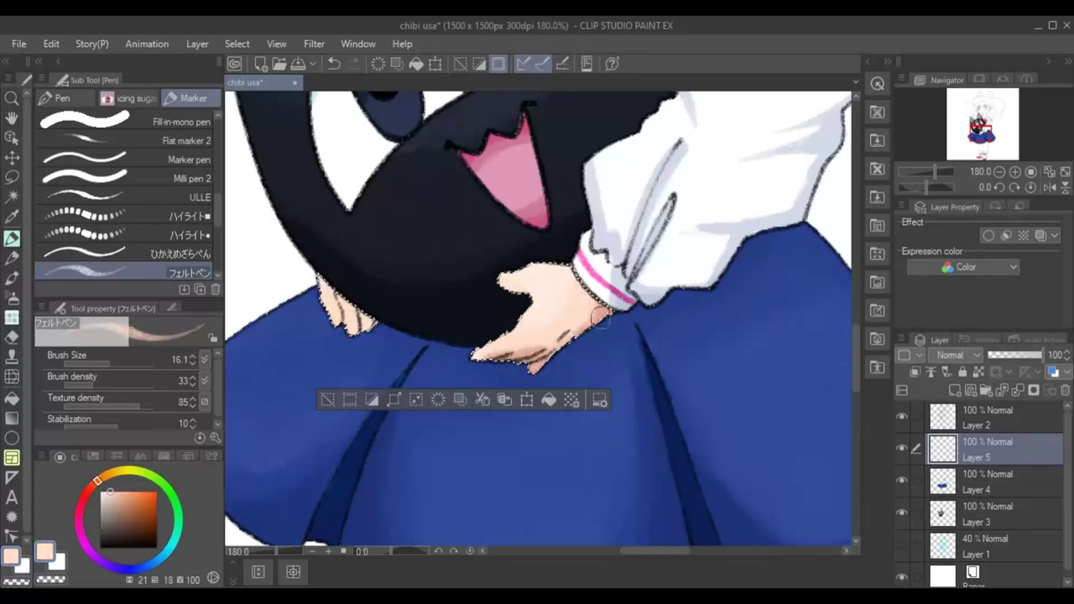
pyautogui.keyDown('alt'); pyautogui.click(598, 298); pyautogui.keyUp('alt')
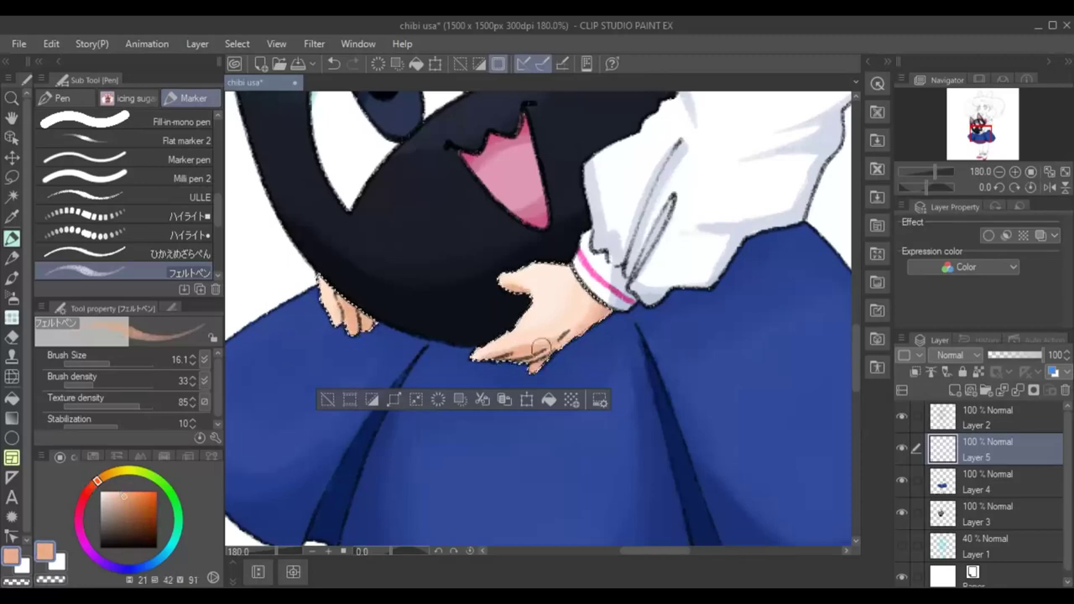
pyautogui.scroll(2, 607, 313)
pyautogui.press('m')
pyautogui.scroll(2, 479, 384)
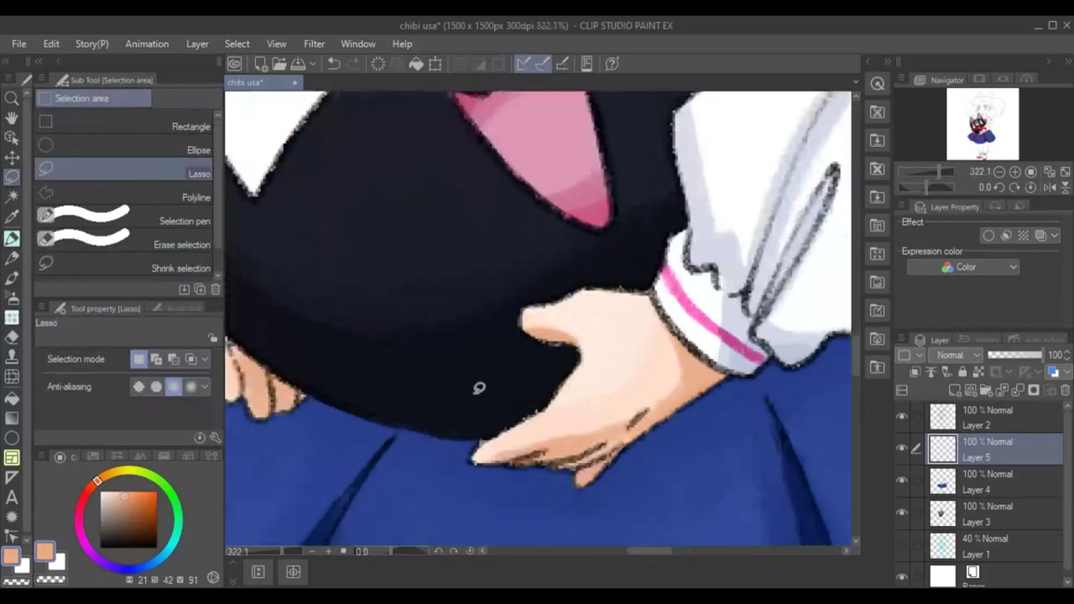
# Deselect the hands and select the face, neck, ears and skin gaps between the bangs, referring to all layers.
pyautogui.scroll(-4, 479, 383)
pyautogui.hotkey('ctrl', 'd')
pyautogui.scroll(2, 858, 340)
pyautogui.press('w')
pyautogui.click(426, 344)
pyautogui.keyDown('shift'); pyautogui.click(415, 219); pyautogui.keyUp('shift')
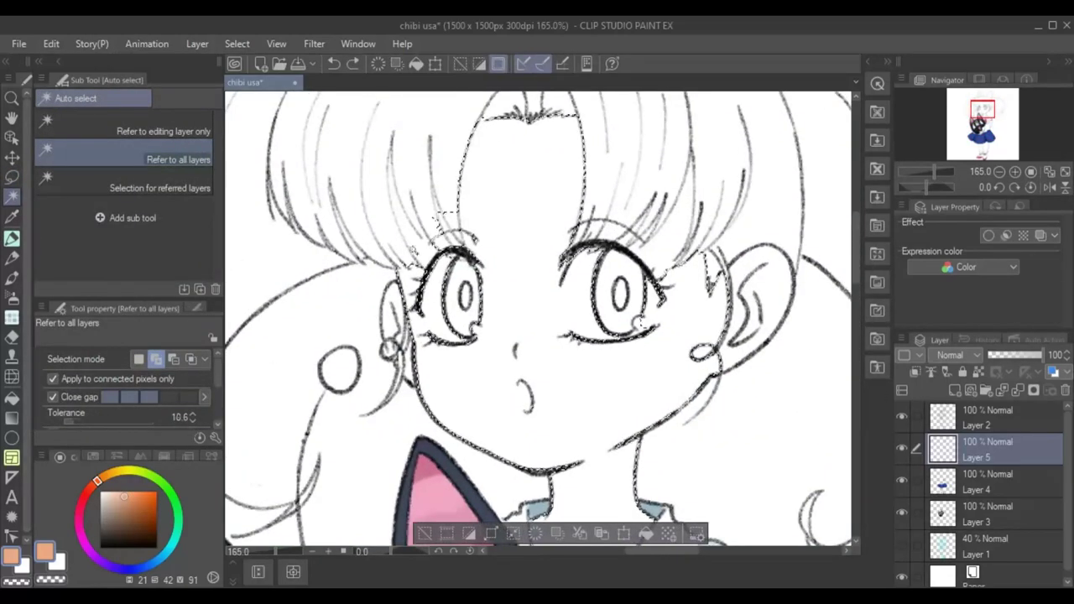
pyautogui.keyDown('shift'); pyautogui.click(672, 206); pyautogui.keyUp('shift')
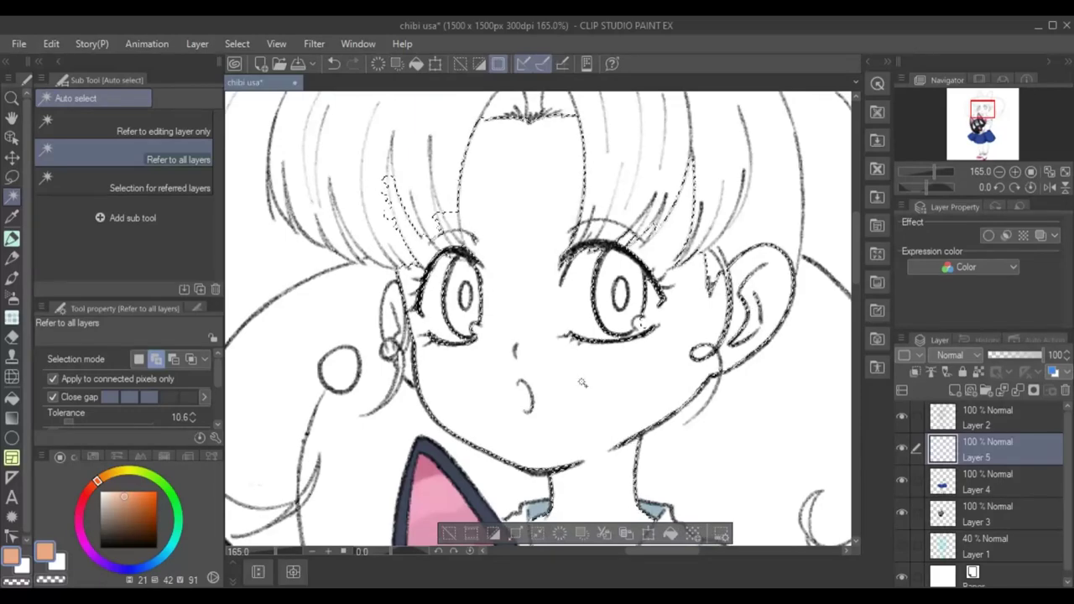
# Refine the skin selection's edges freehand where the bangs meet the forehead and eyes.
pyautogui.scroll(2, 496, 146)
pyautogui.press('m')
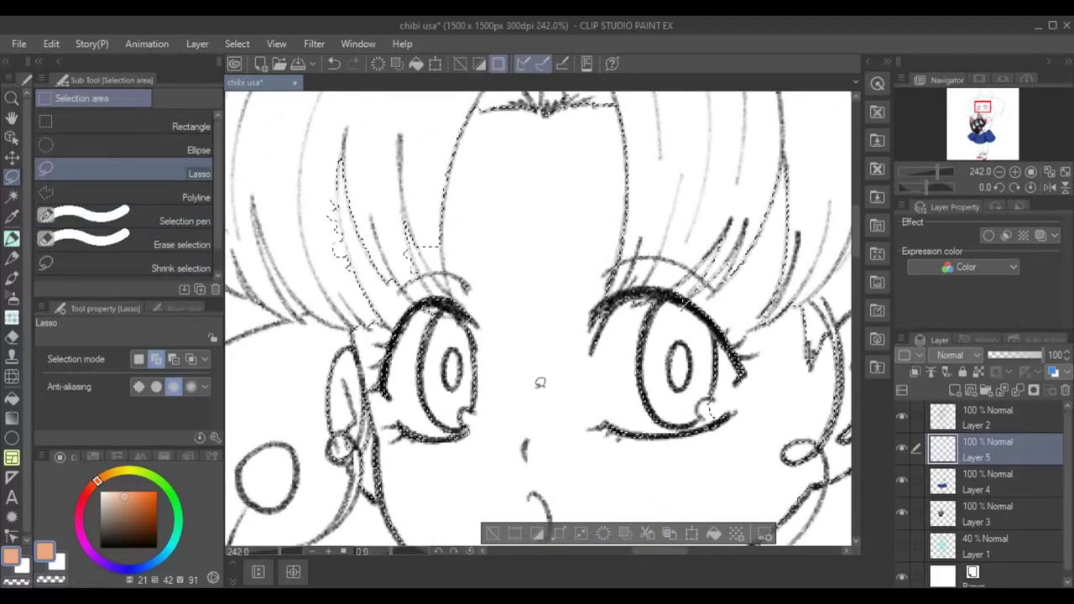
pyautogui.moveTo(403, 210)
pyautogui.mouseDown()
pyautogui.moveTo(335, 216)
pyautogui.moveTo(407, 215)
pyautogui.moveTo(446, 241)
pyautogui.mouseUp()
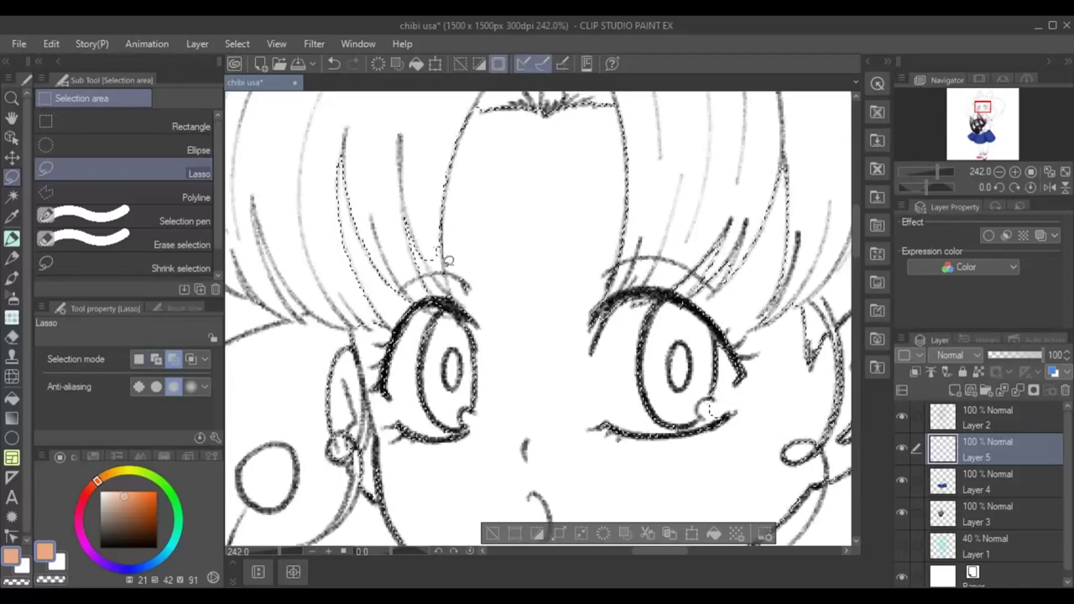
pyautogui.scroll(-3, 445, 242)
pyautogui.scroll(4, 431, 292)
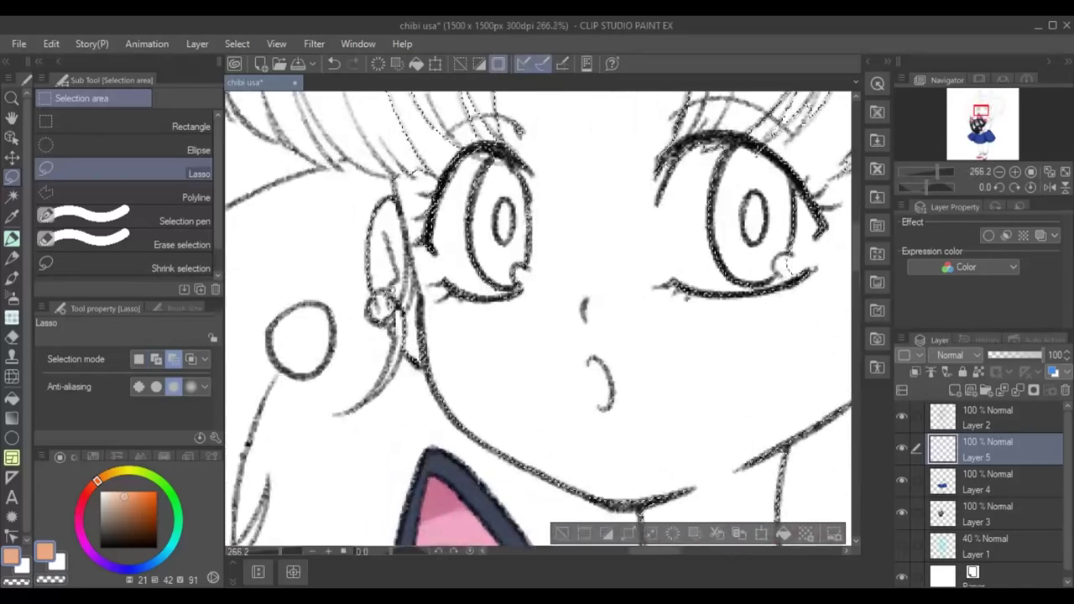
# Fill the face, ears and neck with pale peach at brush size 171.9 and add lighter peach at size 85.3.
pyautogui.hotkey('ctrl', '0')
pyautogui.hotkey('ctrl', 'alt', '0')
pyautogui.press('p')
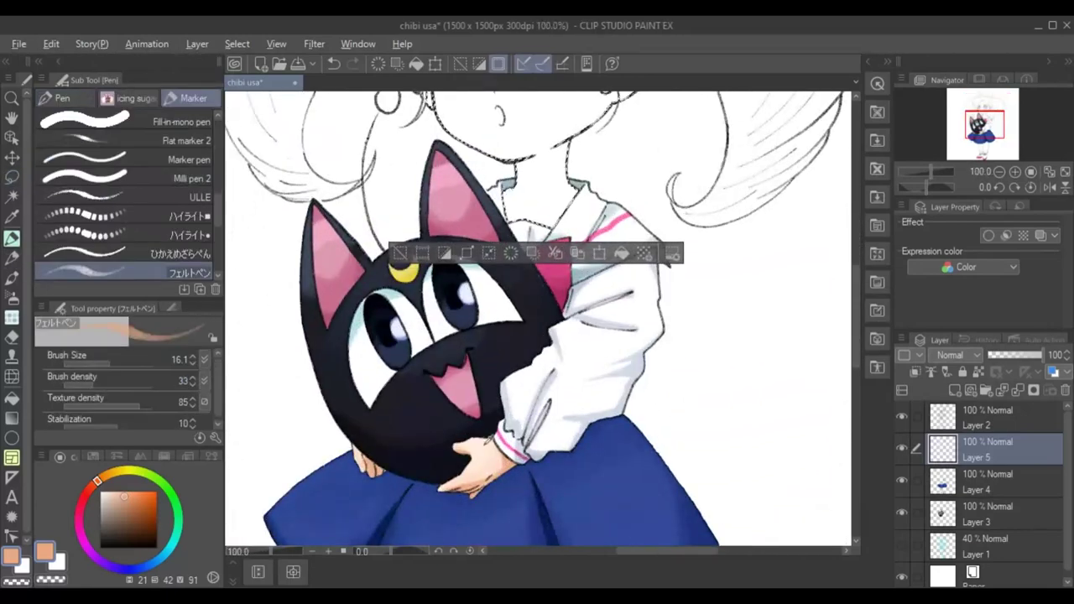
pyautogui.moveTo(857, 394); pyautogui.dragTo(858, 342)
pyautogui.scroll(-1, 560, 361)
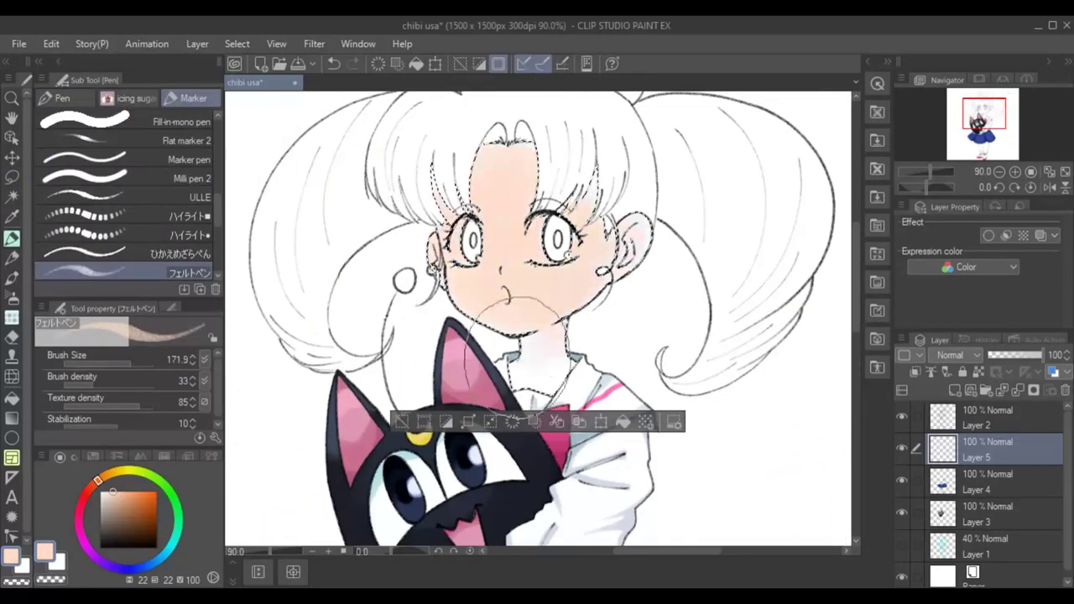
pyautogui.scroll(-3, 501, 235)
pyautogui.scroll(4, 497, 227)
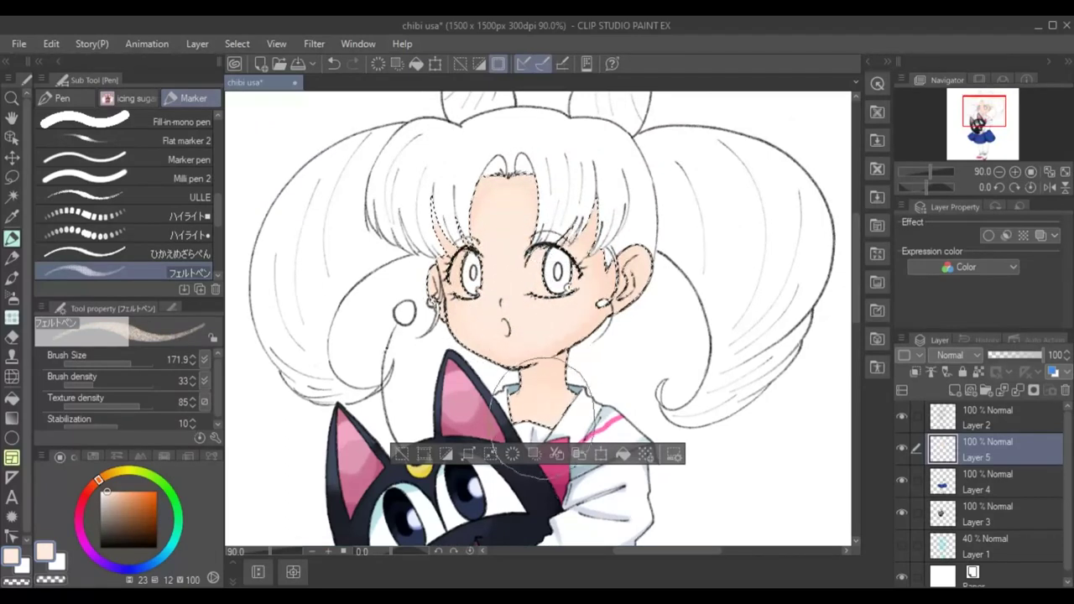
pyautogui.scroll(-2, 485, 192)
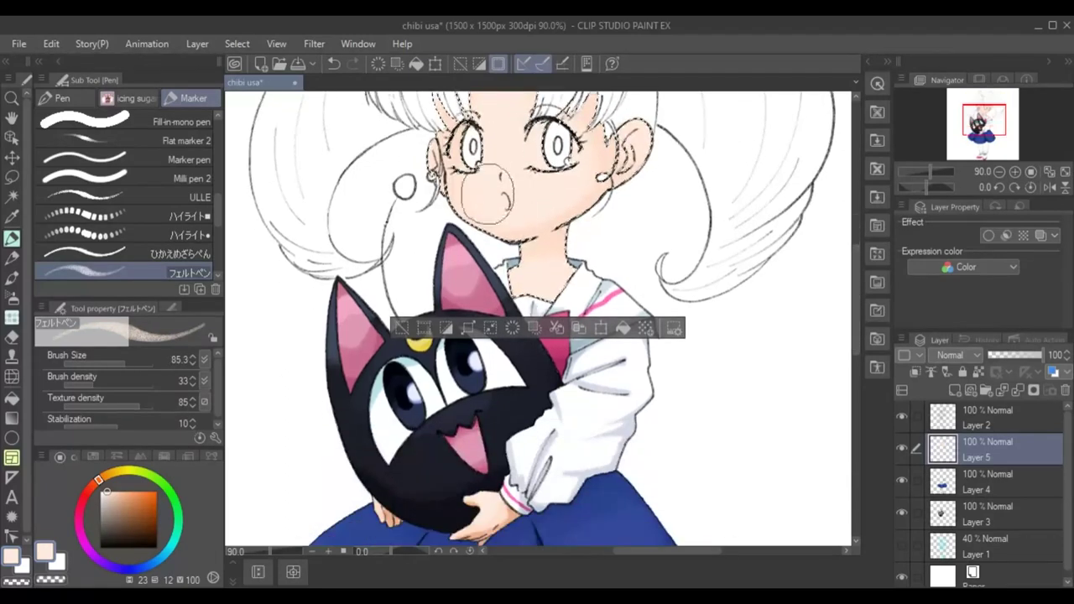
pyautogui.scroll(-1, 772, 334)
# Shade the inner ears and the skin between the bangs with tan at brush size 22.9.
pyautogui.keyDown('alt'); pyautogui.click(504, 168); pyautogui.keyUp('alt')
pyautogui.scroll(3, 425, 241)
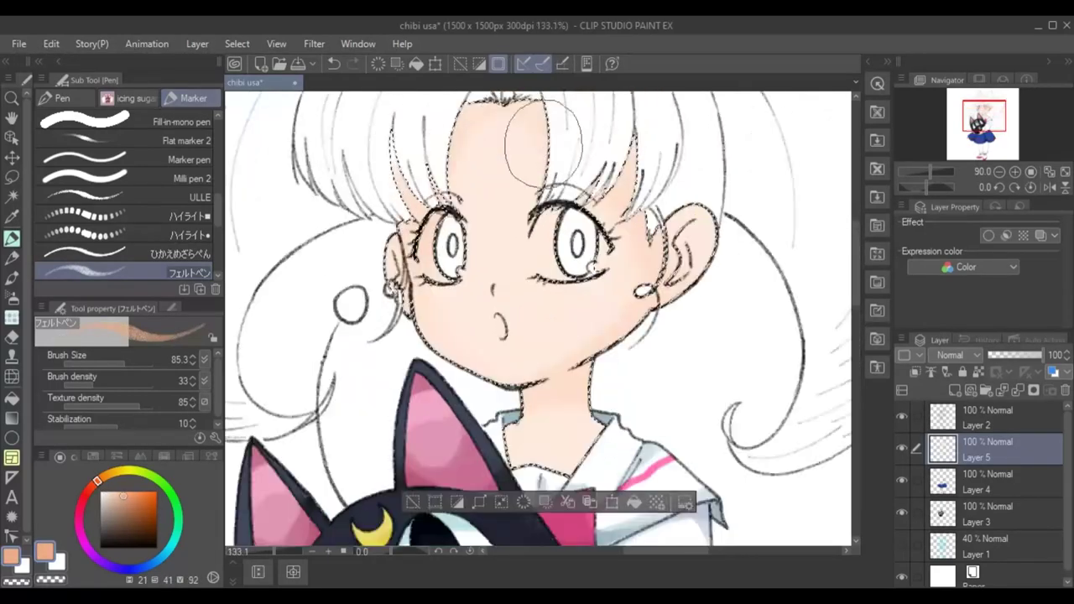
pyautogui.moveTo(659, 133)
pyautogui.mouseDown()
pyautogui.moveTo(628, 210)
pyautogui.moveTo(648, 205)
pyautogui.mouseUp()
pyautogui.moveTo(715, 250)
pyautogui.mouseDown()
pyautogui.moveTo(709, 310)
pyautogui.moveTo(718, 285)
pyautogui.mouseUp()
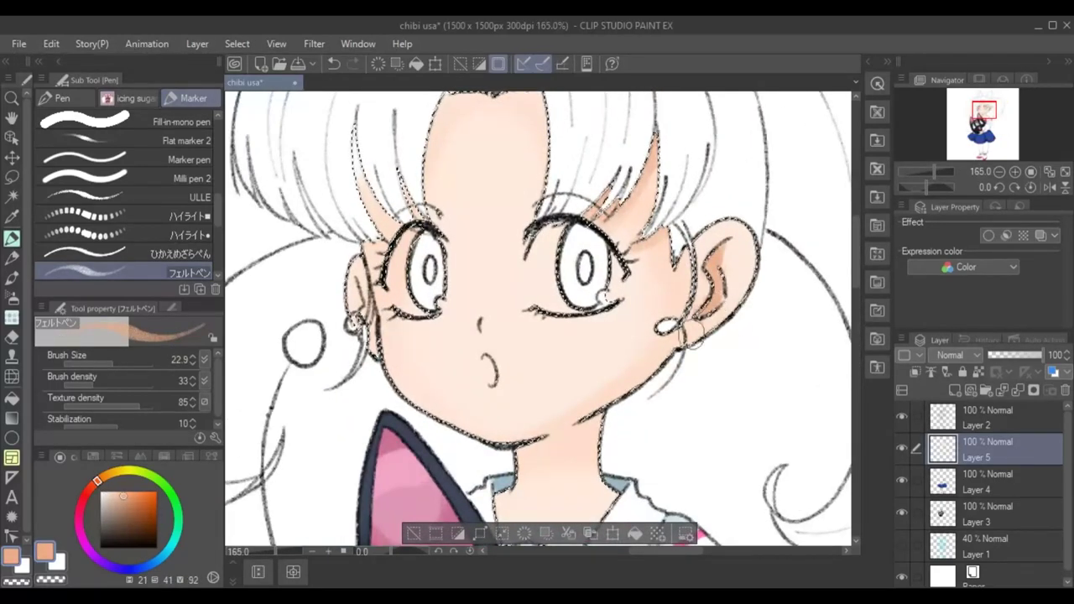
pyautogui.moveTo(387, 126)
pyautogui.mouseDown()
pyautogui.moveTo(369, 223)
pyautogui.moveTo(360, 218)
pyautogui.mouseUp()
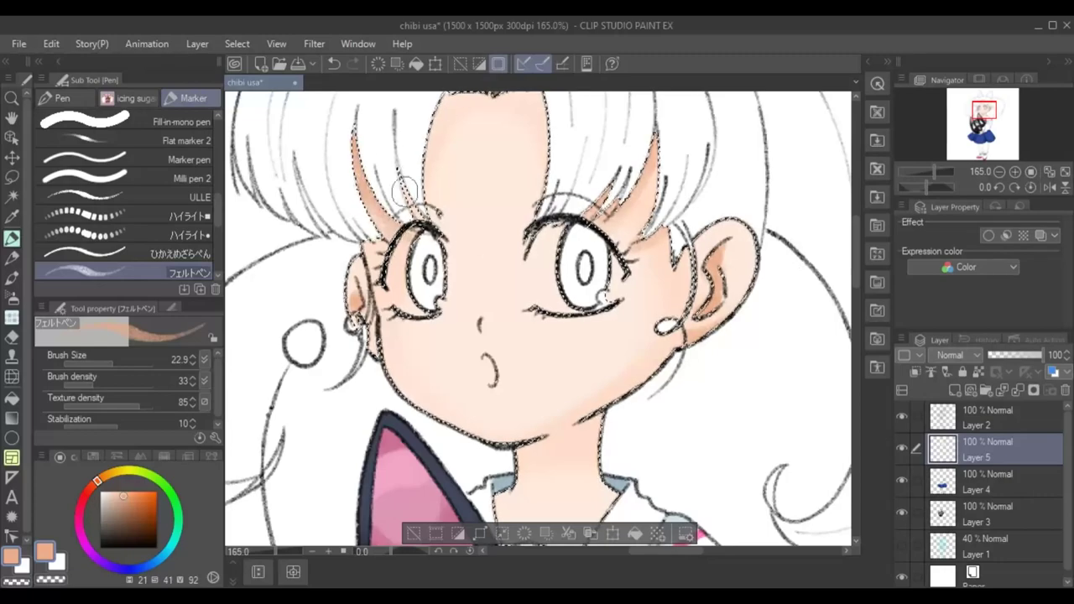
# Deepen the shadows along the forehead's hairline, between the bangs and inside the ears with reddish orange at brush size 22.9, and deselect.
pyautogui.scroll(3, 403, 160)
pyautogui.keyDown('alt'); pyautogui.click(454, 203); pyautogui.keyUp('alt')
pyautogui.moveTo(453, 204); pyautogui.dragTo(443, 269)
pyautogui.moveTo(537, 214); pyautogui.dragTo(544, 277)
pyautogui.moveTo(652, 252)
pyautogui.mouseDown()
pyautogui.moveTo(646, 370)
pyautogui.moveTo(642, 360)
pyautogui.mouseUp()
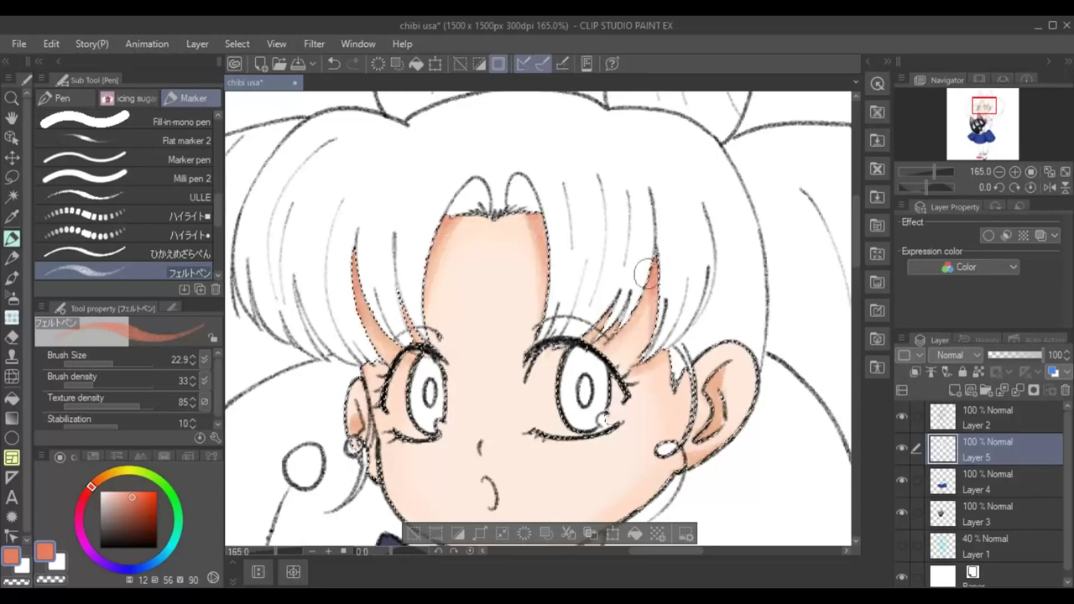
pyautogui.moveTo(712, 369); pyautogui.dragTo(720, 432)
pyautogui.moveTo(598, 423); pyautogui.dragTo(601, 415)
pyautogui.hotkey('ctrl', 'd')
# Shade the neck beneath the chin with tan and reddish orange at brush size 22.9.
pyautogui.scroll(-4, 857, 262)
pyautogui.click(12, 176)
pyautogui.click(11, 238)
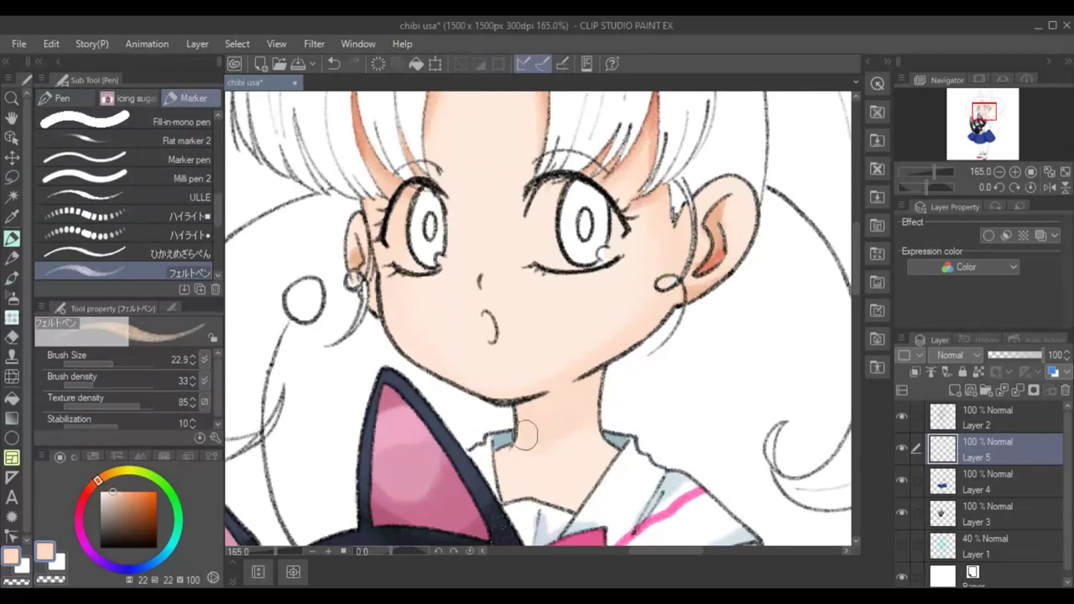
pyautogui.keyDown('alt'); pyautogui.click(625, 288); pyautogui.keyUp('alt')
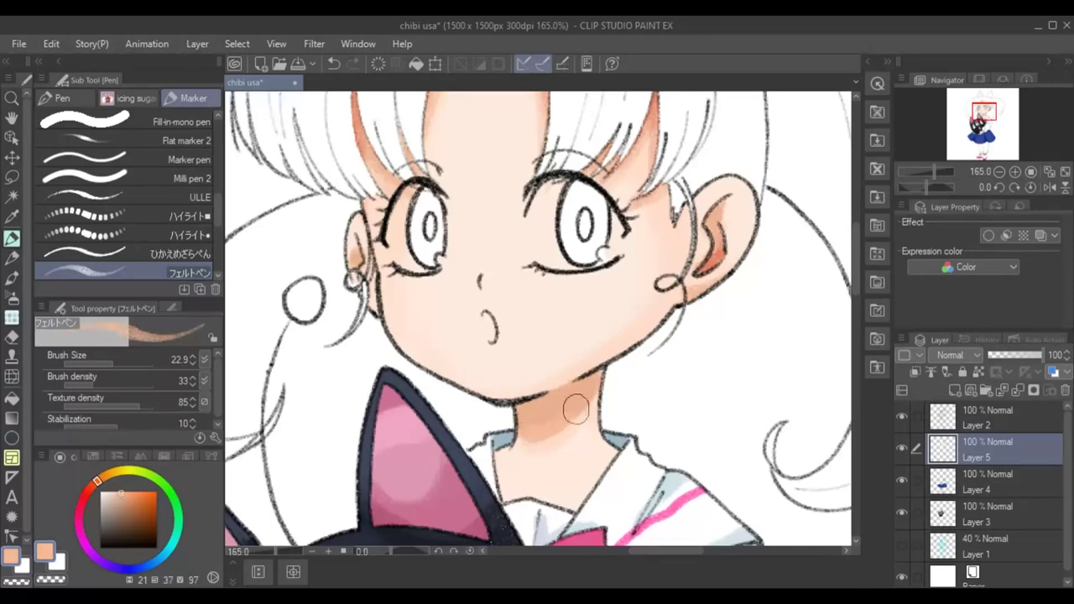
pyautogui.keyDown('alt'); pyautogui.click(555, 422); pyautogui.keyUp('alt')
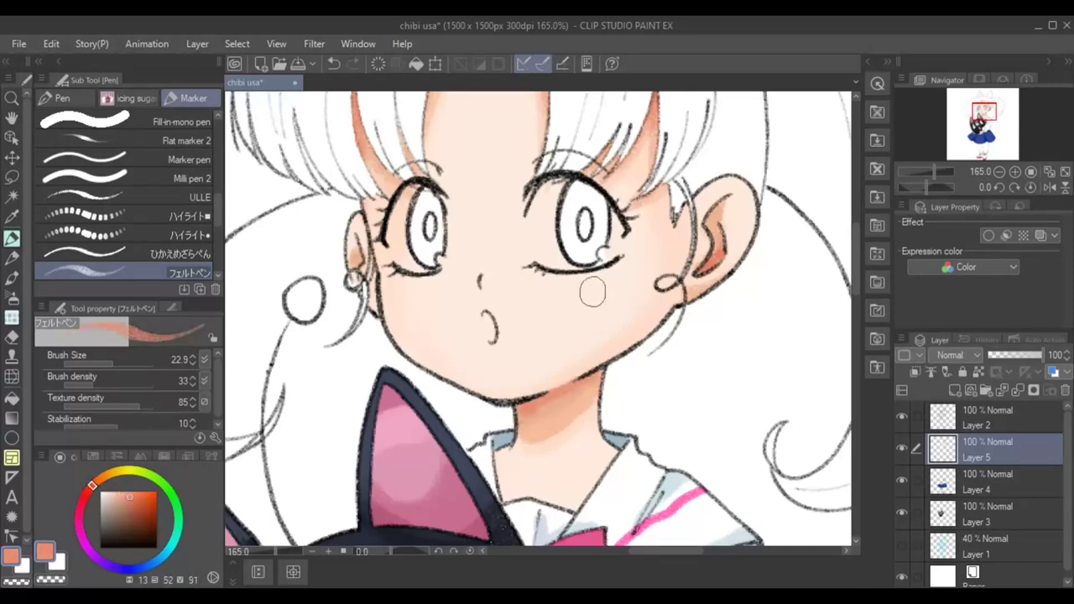
# Paint the whites of both eyes white at brush size 22.9.
pyautogui.scroll(2, 593, 291)
pyautogui.keyDown('alt'); pyautogui.click(388, 263); pyautogui.keyUp('alt')
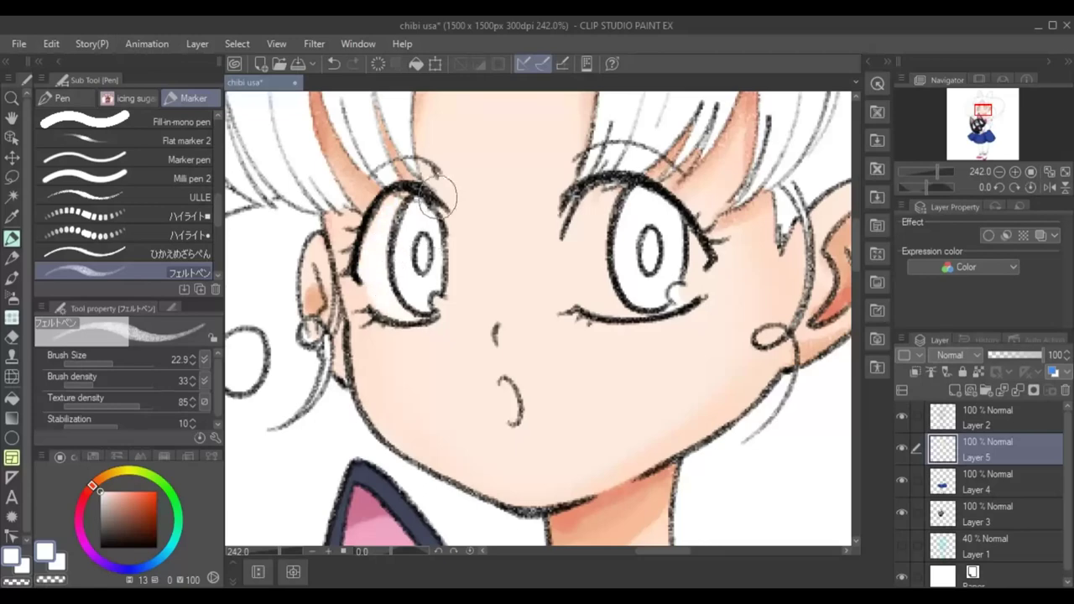
pyautogui.moveTo(603, 256); pyautogui.dragTo(606, 283)
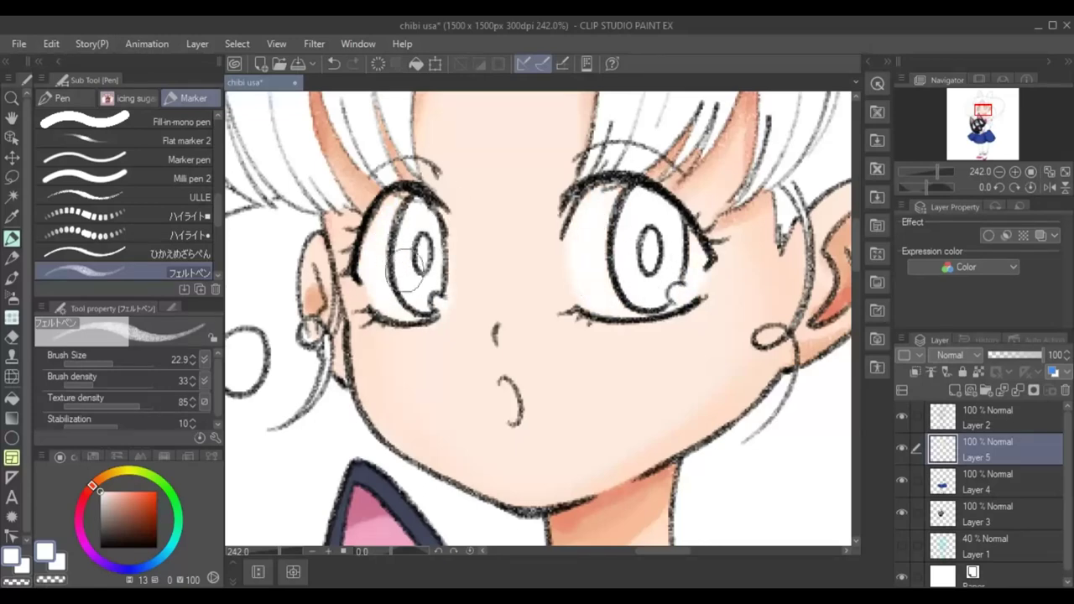
pyautogui.press('e')
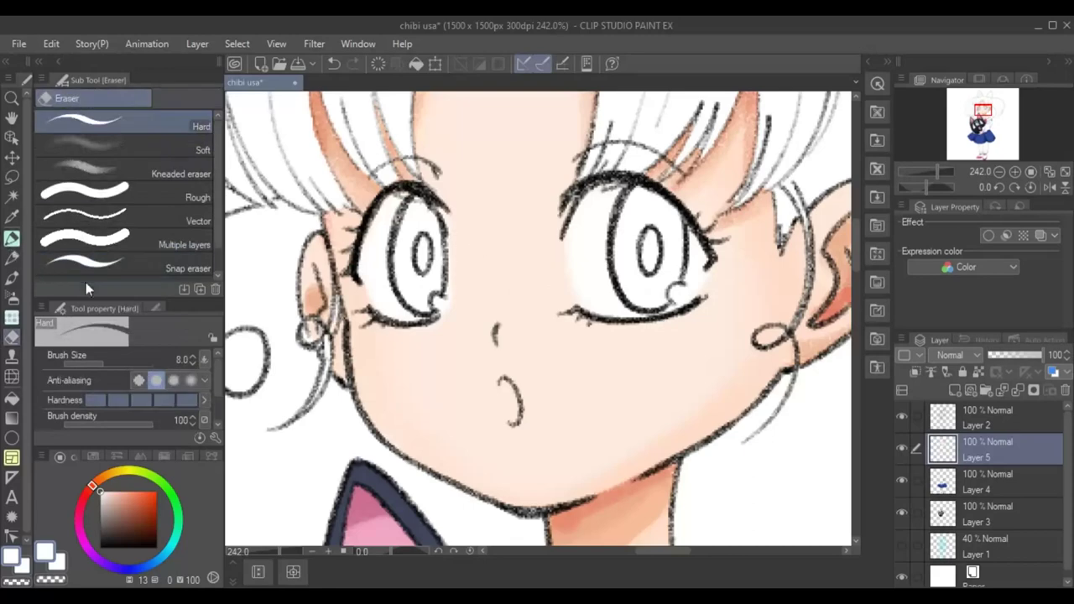
# Fill both irises with crimson and lighten their lower halves with pink at brush size 22.9 and density 38.
pyautogui.press('p')
pyautogui.moveTo(412, 210)
pyautogui.mouseDown()
pyautogui.moveTo(419, 252)
pyautogui.moveTo(407, 277)
pyautogui.mouseUp()
pyautogui.moveTo(642, 206)
pyautogui.mouseDown()
pyautogui.moveTo(630, 269)
pyautogui.moveTo(675, 277)
pyautogui.moveTo(621, 245)
pyautogui.mouseUp()
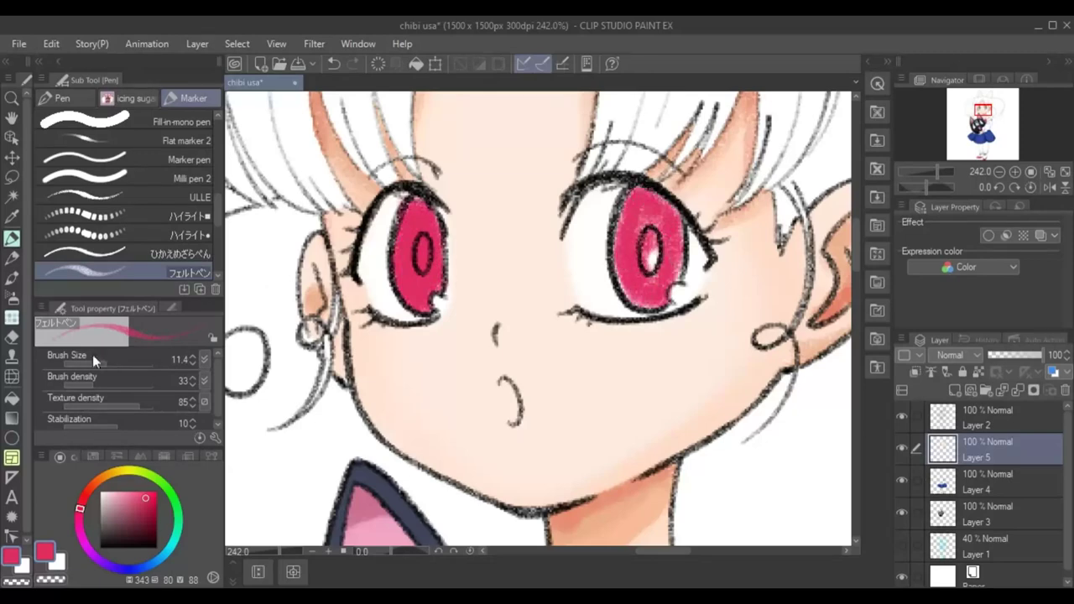
pyautogui.press('p')
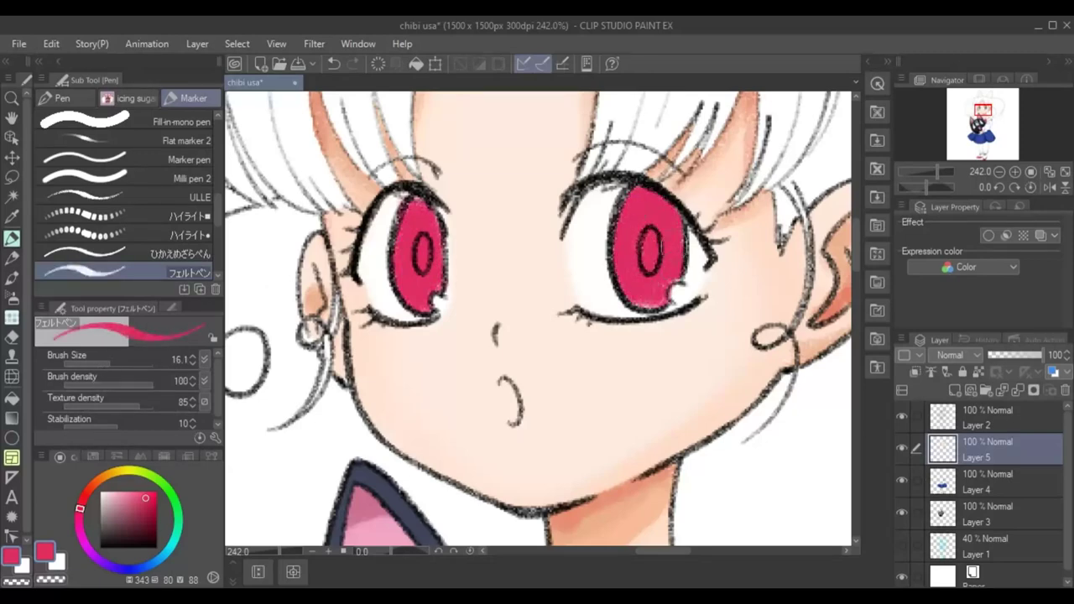
pyautogui.press('p')
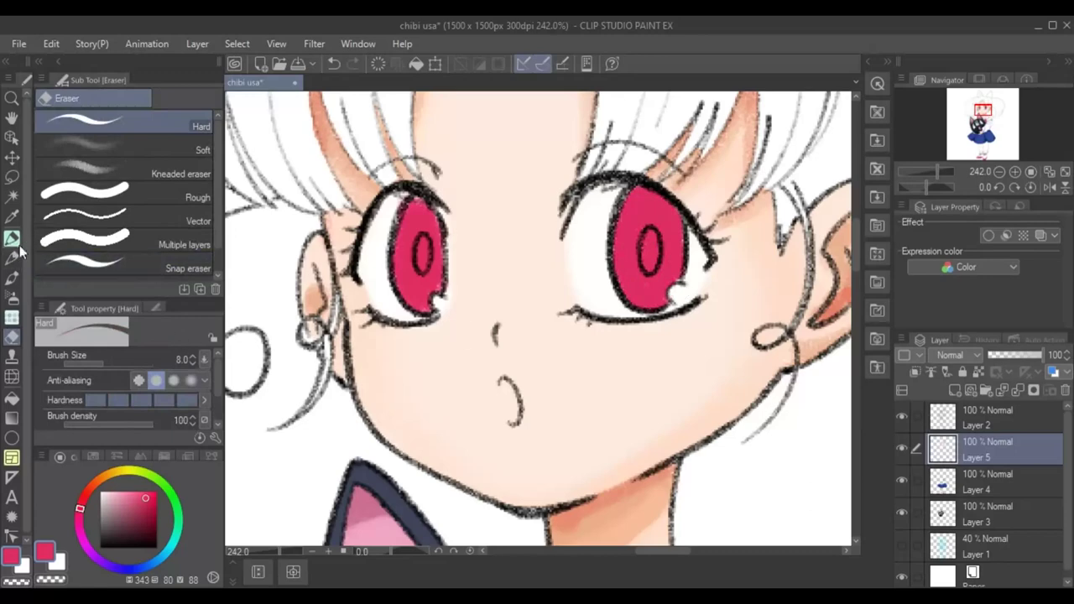
pyautogui.press('p')
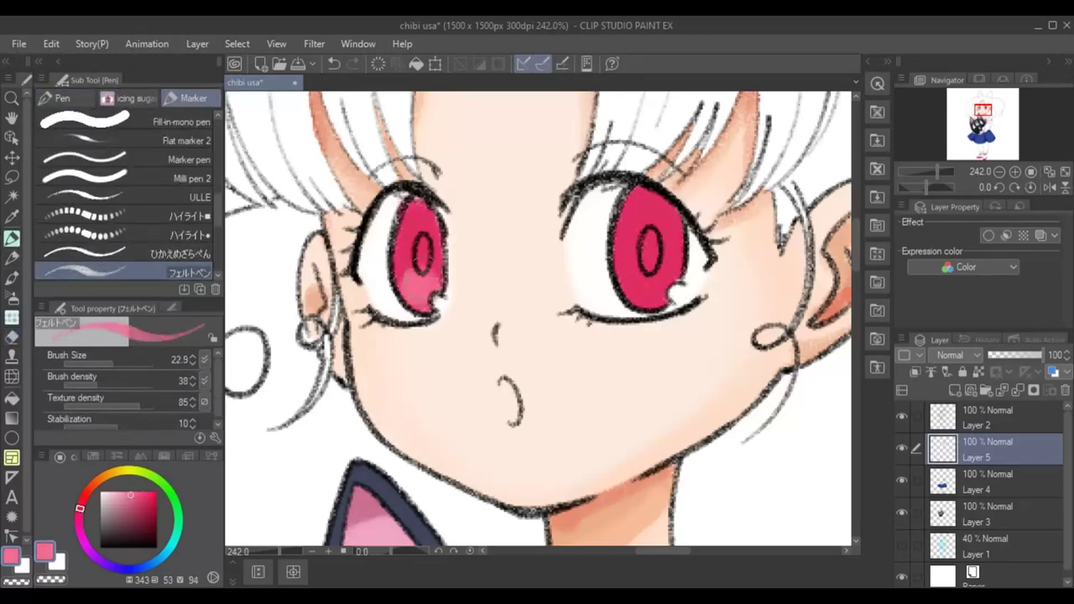
pyautogui.moveTo(625, 282); pyautogui.dragTo(671, 294)
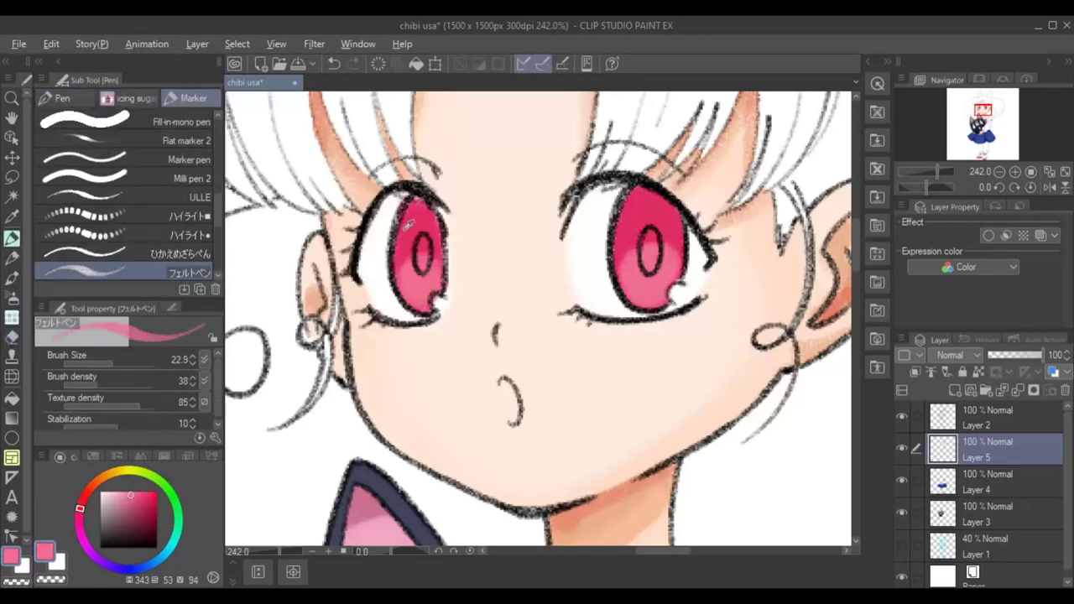
# Paint both pupils dark maroon, darken the upper irises and blend with crimson at brush size 9.5, and save the drawing.
pyautogui.keyDown('alt'); pyautogui.click(395, 245); pyautogui.keyUp('alt')
pyautogui.click(108, 361)
pyautogui.click(150, 534)
pyautogui.press('[')
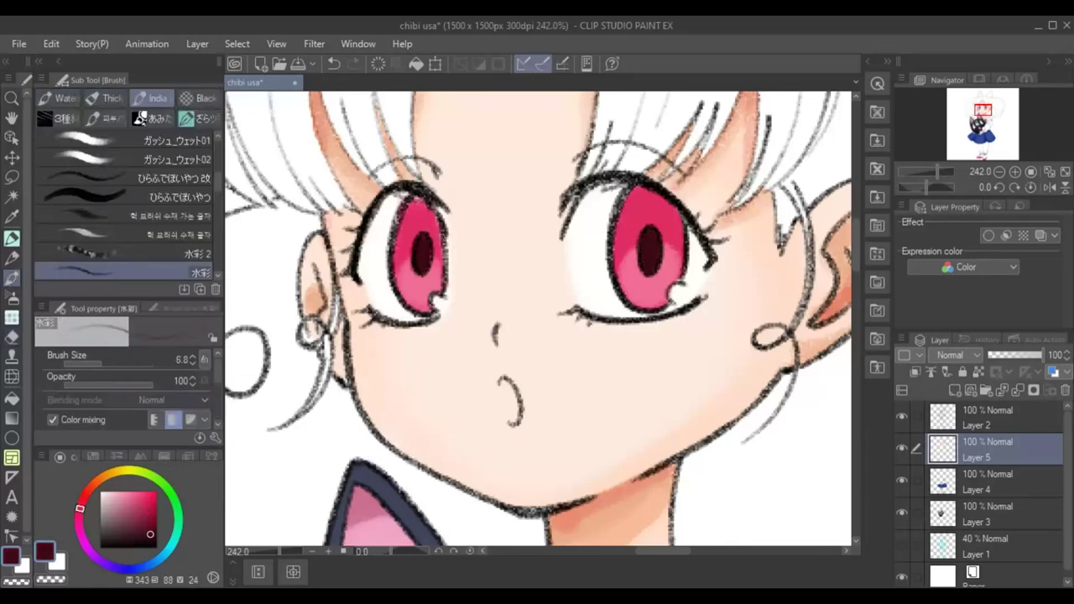
pyautogui.keyDown('alt'); pyautogui.click(413, 266); pyautogui.keyUp('alt')
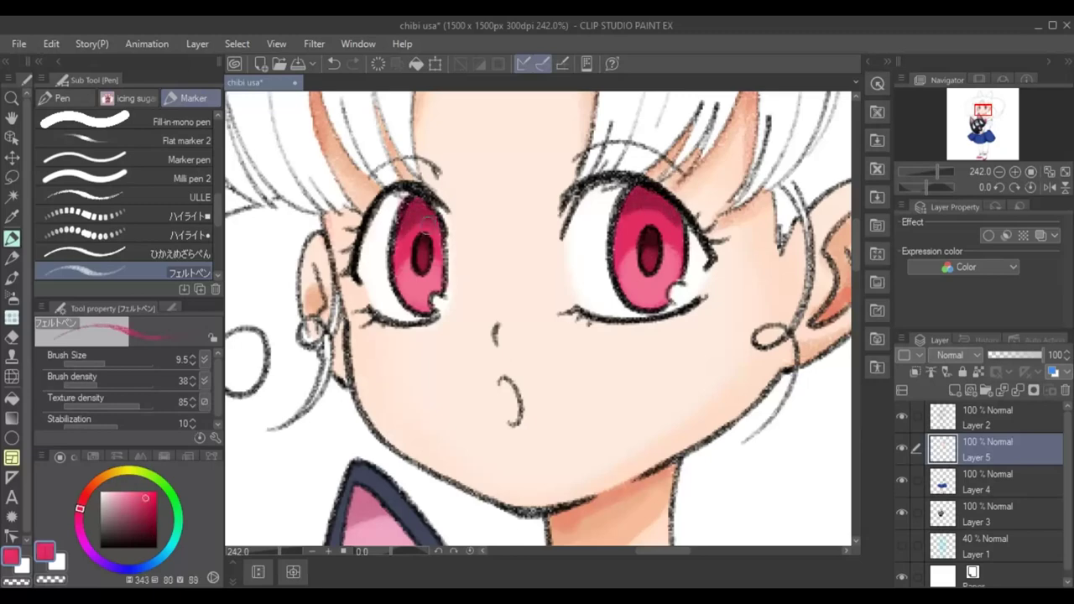
pyautogui.hotkey('ctrl', 's')
# Shade the upper eye whites with pale cyan at brush size 9.5, and paint the mouth white with pink ends at size 5.6.
pyautogui.click(422, 309)
pyautogui.click(117, 484)
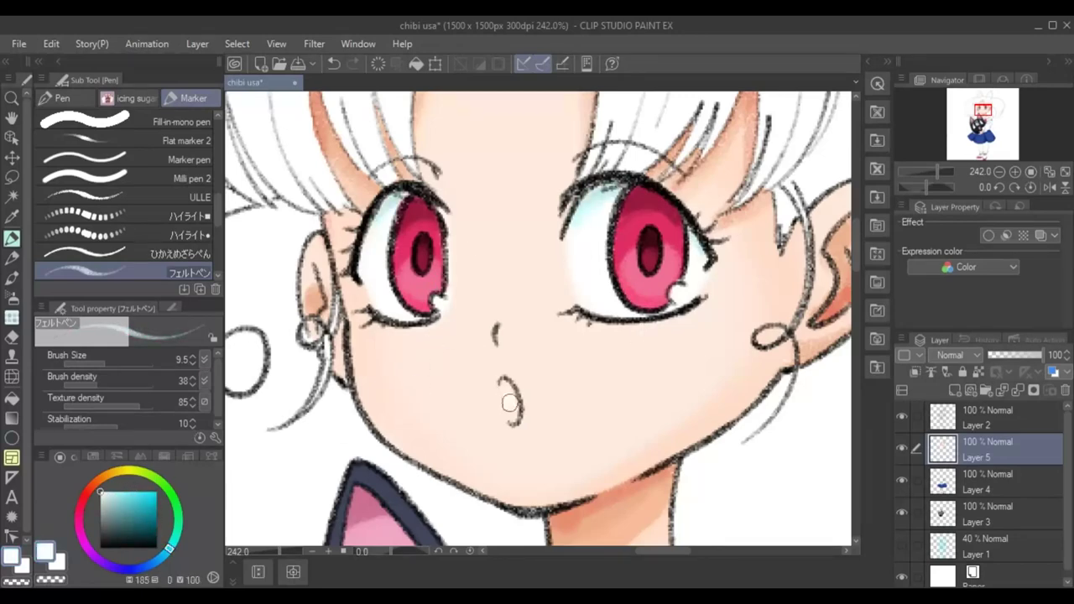
pyautogui.scroll(3, 510, 420)
pyautogui.keyDown('alt'); pyautogui.click(504, 385); pyautogui.keyUp('alt')
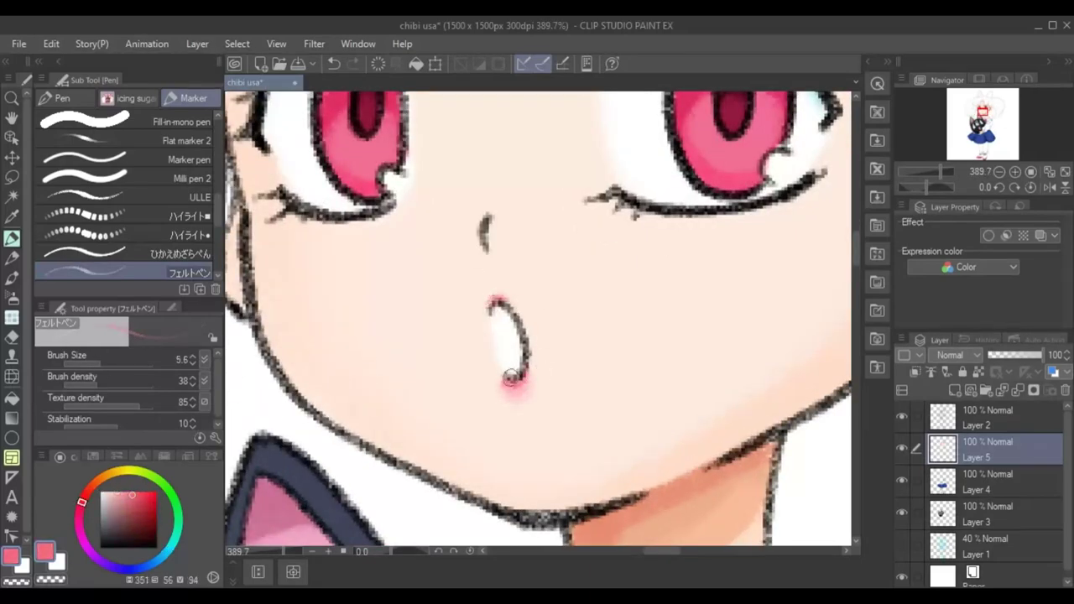
# Add a new layer above the skin's layer and select the bangs and both pigtails, referring to all layers.
pyautogui.scroll(-5, 510, 377)
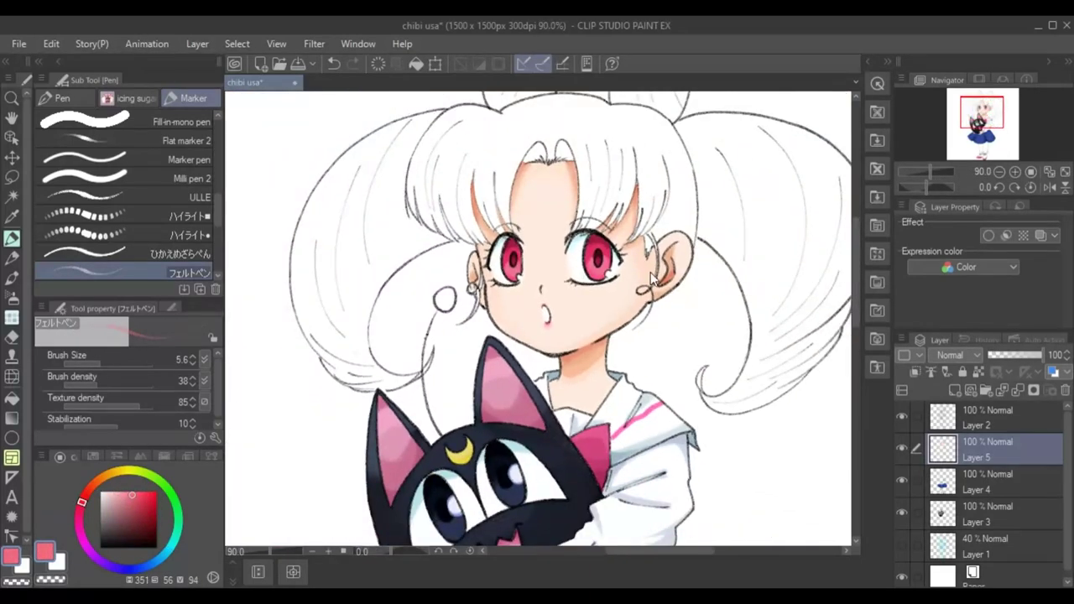
pyautogui.scroll(-2, 622, 552)
pyautogui.press('w')
pyautogui.click(605, 207)
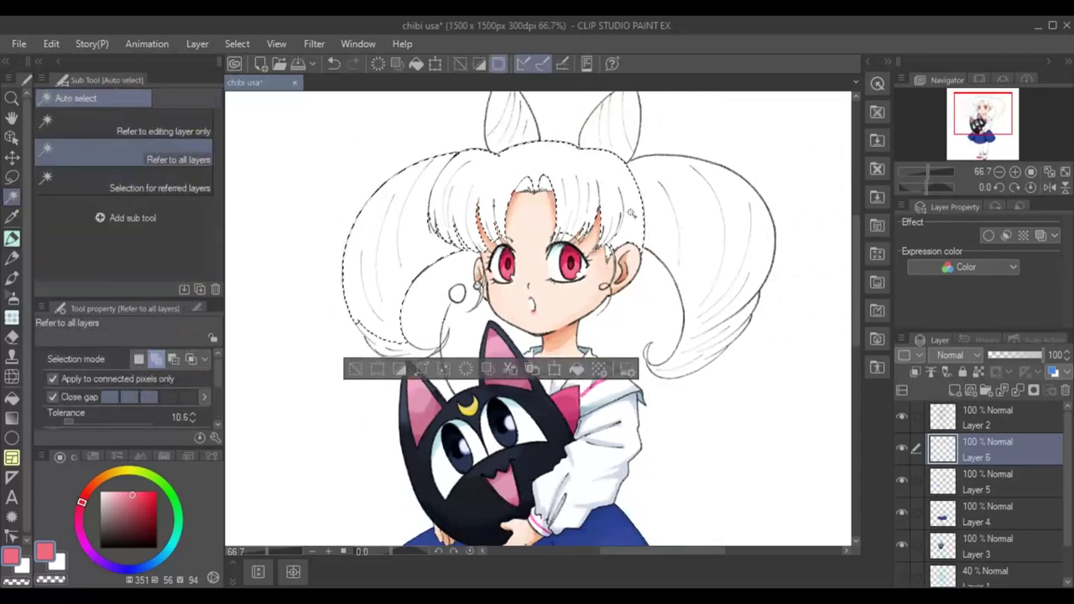
pyautogui.click(721, 252)
pyautogui.scroll(1, 388, 340)
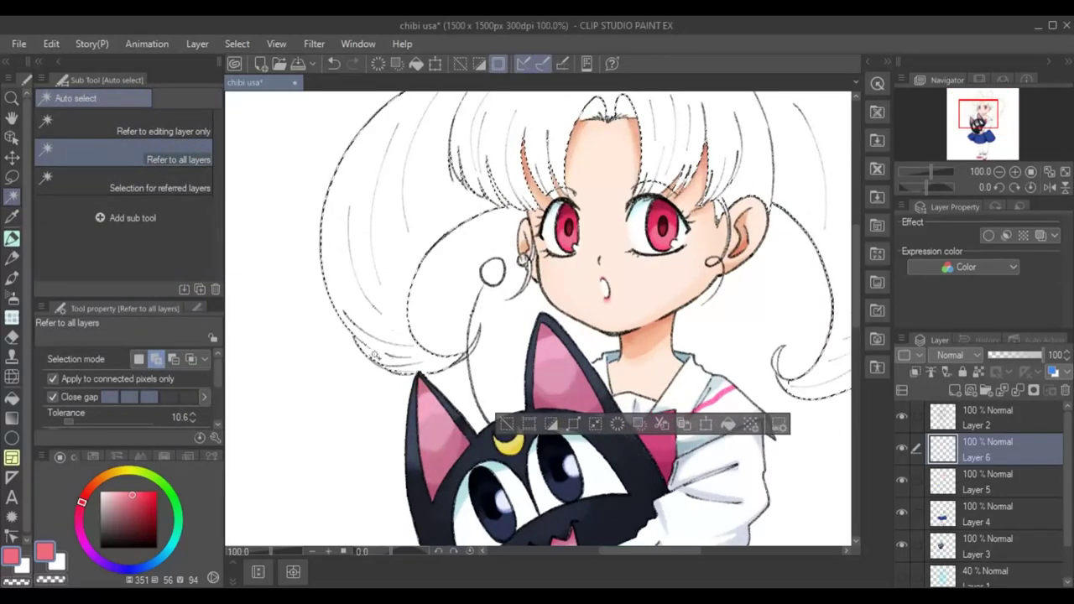
# Add the missed edges and curled tips of both pigtails to the hair selection with the Lasso.
pyautogui.scroll(2, 393, 356)
pyautogui.press('m')
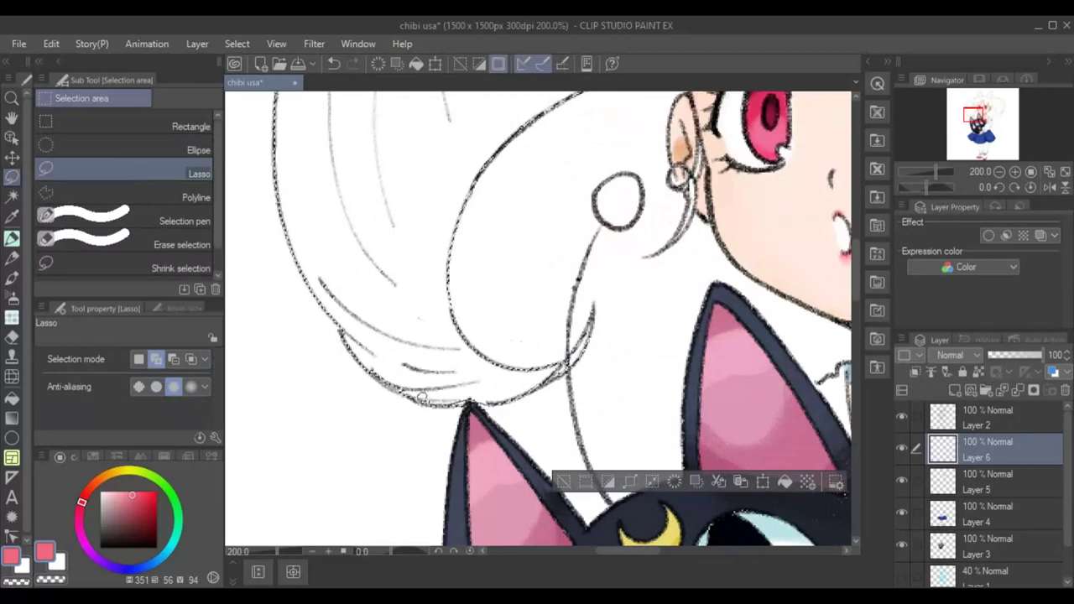
pyautogui.moveTo(603, 551); pyautogui.dragTo(671, 551)
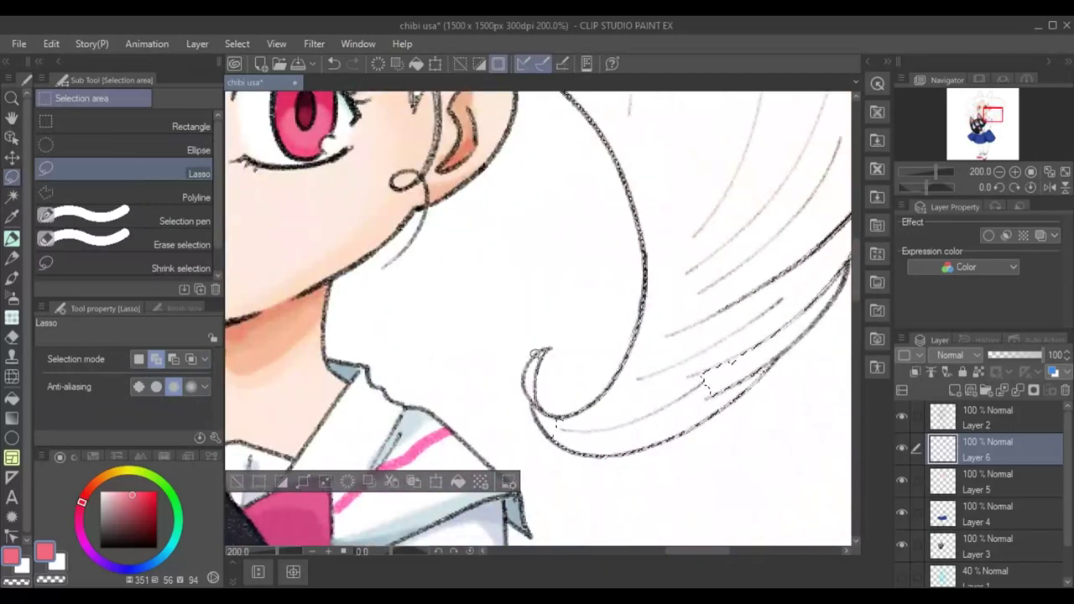
pyautogui.moveTo(710, 377); pyautogui.dragTo(529, 377)
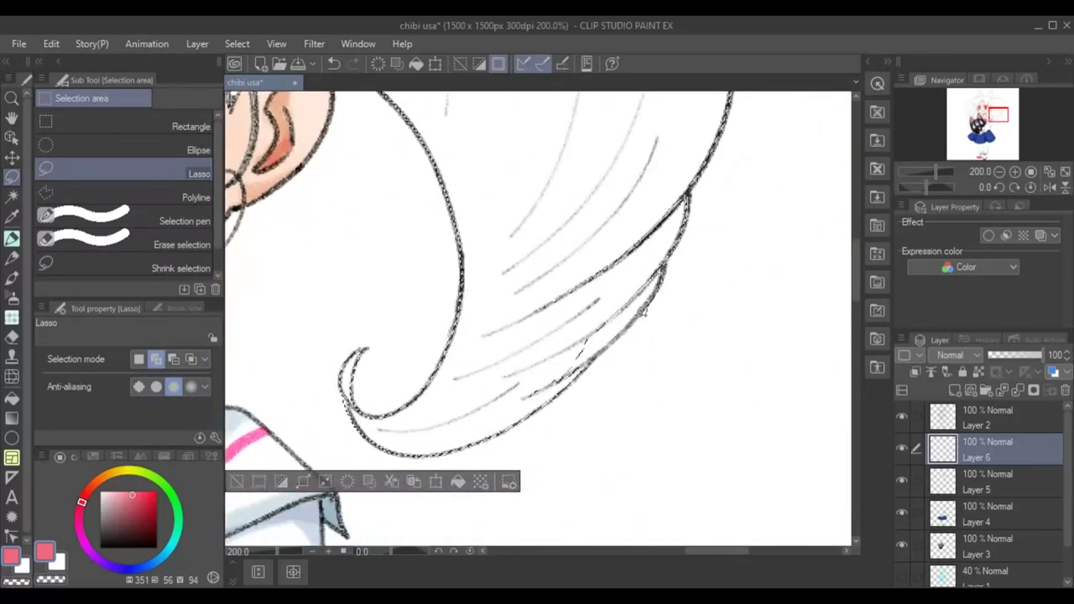
pyautogui.moveTo(857, 302); pyautogui.dragTo(857, 254)
pyautogui.moveTo(697, 552); pyautogui.dragTo(647, 552)
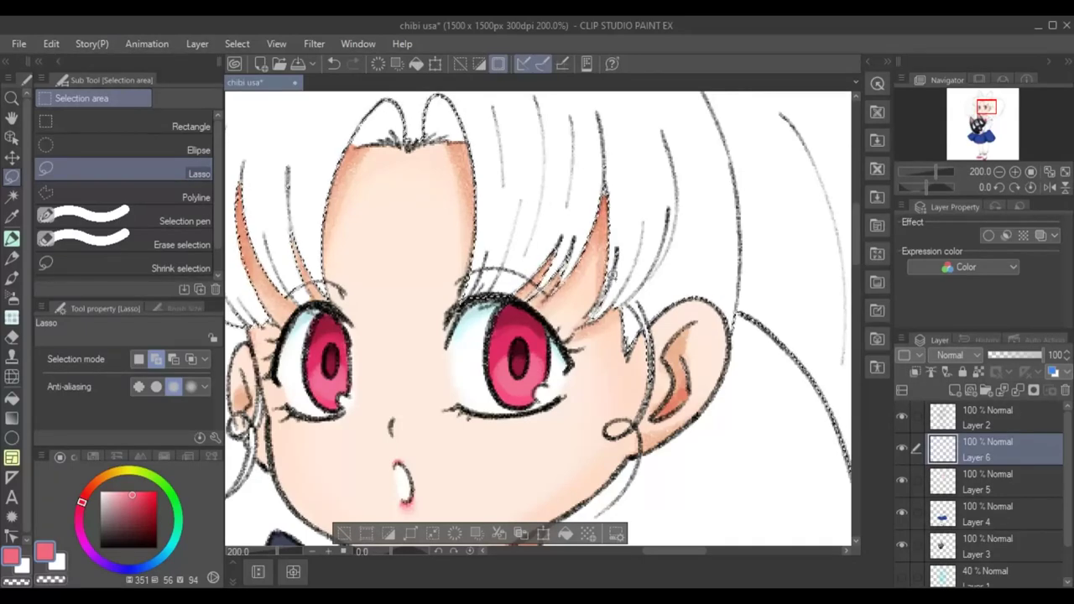
# Add the remaining gaps around the bangs, crown and buns to the hair selection with the Lasso.
pyautogui.scroll(-1, 612, 273)
pyautogui.scroll(-1, 621, 252)
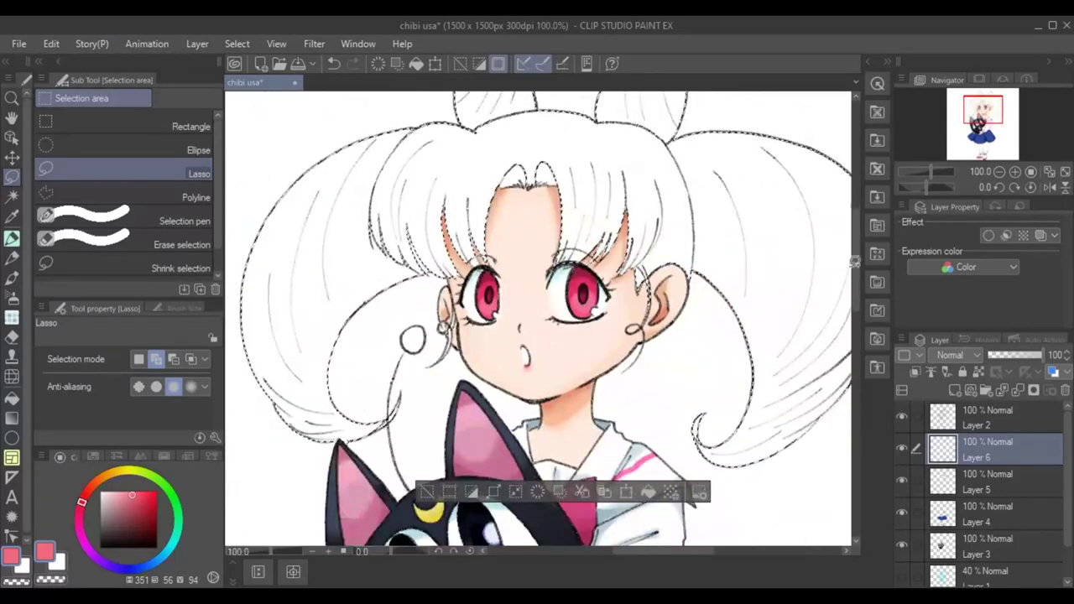
pyautogui.scroll(2, 509, 235)
pyautogui.scroll(1, 504, 235)
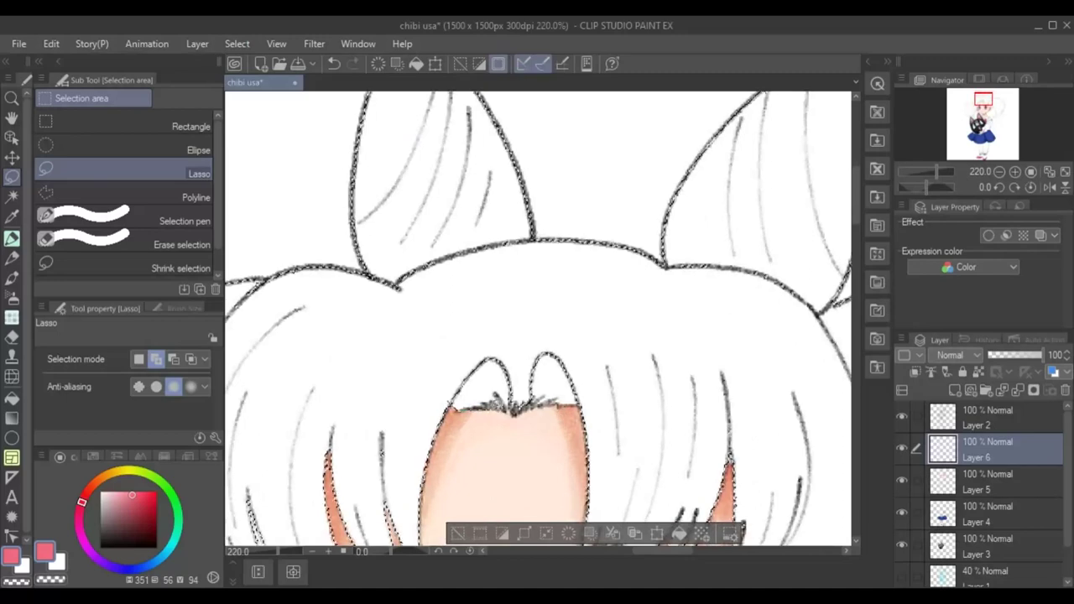
pyautogui.scroll(-4, 537, 319)
# Fill the selected bangs, buns and pigtails with light pink using the felt pen at brush size 187.7 and density 38.
pyautogui.press('p')
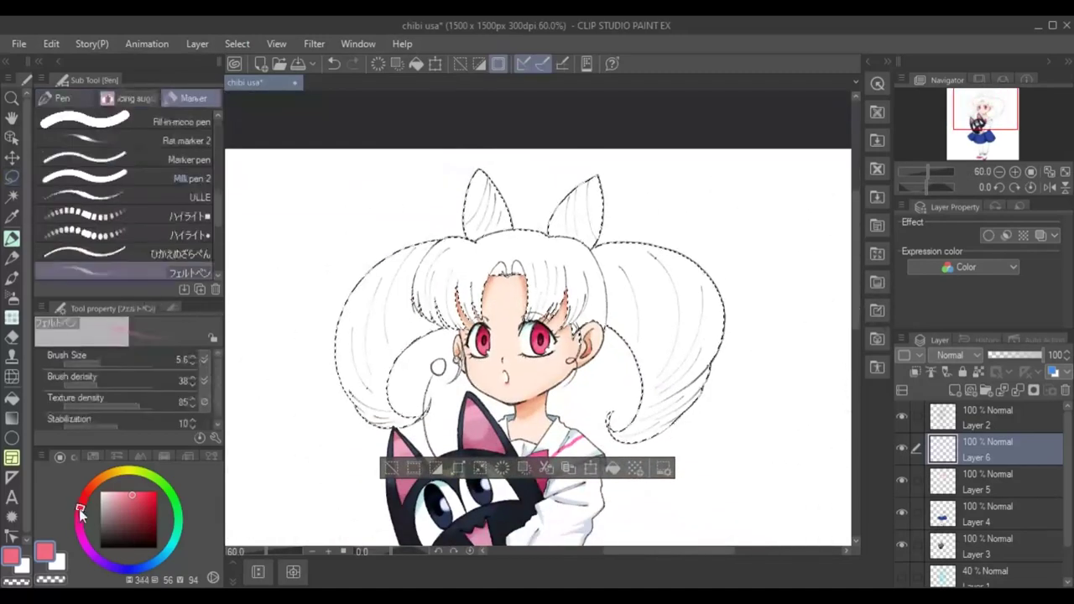
pyautogui.click(78, 519)
pyautogui.click(116, 491)
pyautogui.click(117, 363)
pyautogui.moveTo(370, 402)
pyautogui.mouseDown()
pyautogui.moveTo(437, 252)
pyautogui.moveTo(352, 369)
pyautogui.moveTo(453, 403)
pyautogui.mouseUp()
pyautogui.moveTo(588, 311)
pyautogui.mouseDown()
pyautogui.moveTo(625, 413)
pyautogui.moveTo(684, 286)
pyautogui.mouseUp()
pyautogui.scroll(5, 443, 298)
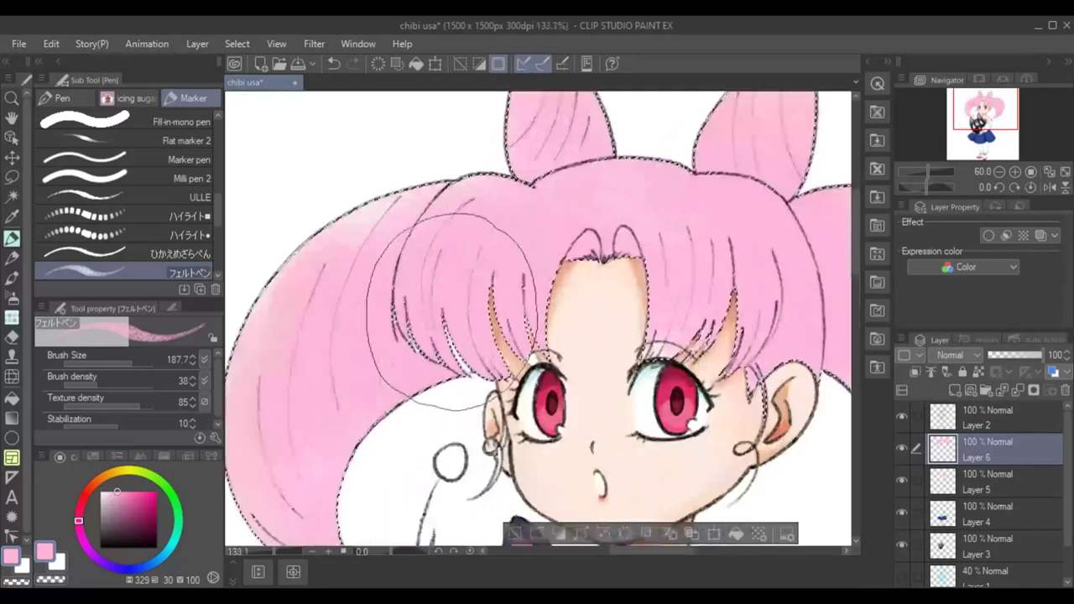
# Lasso the unpainted gaps between the bangs' strands into the selection and cover them with light pink at density 26.
pyautogui.press('m')
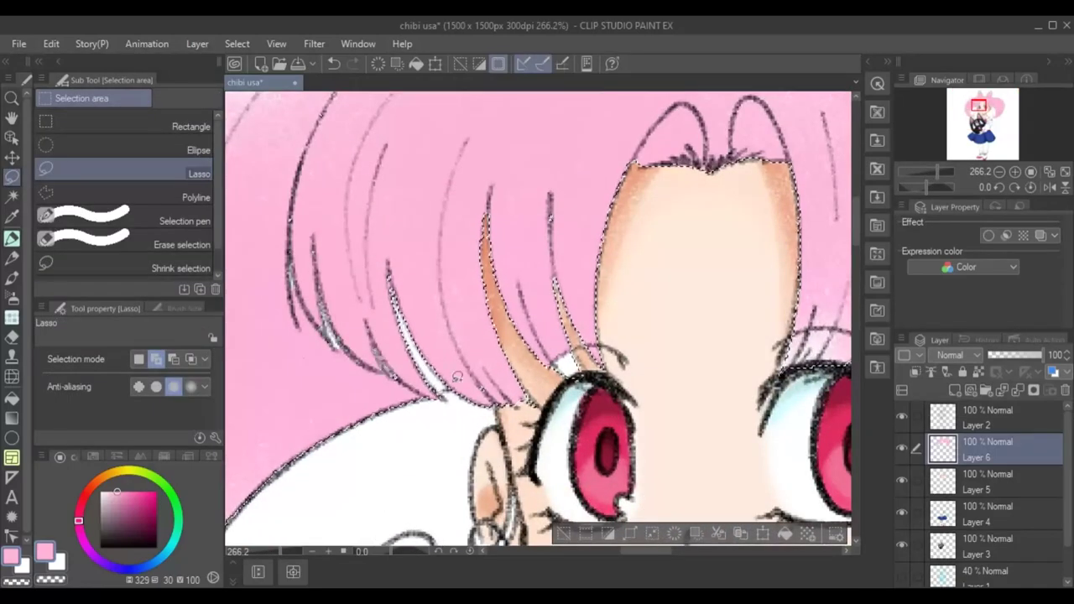
pyautogui.scroll(-1, 493, 312)
pyautogui.press('p')
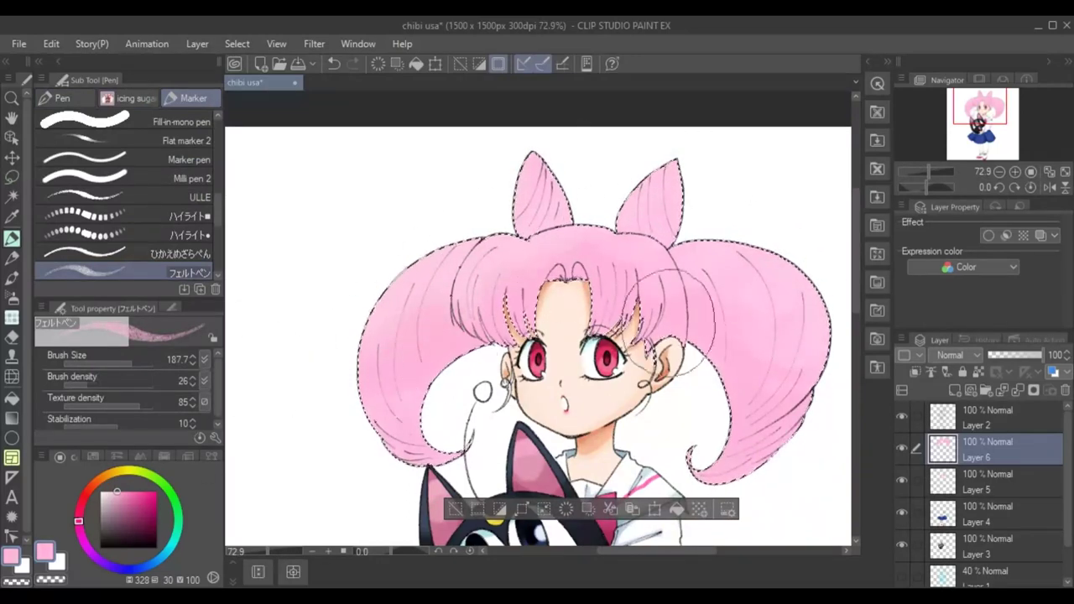
# Shade the pigtails with deeper pink at brush size 171.9 and density 19, and the small forehead loops at size 42.3.
pyautogui.click(128, 491)
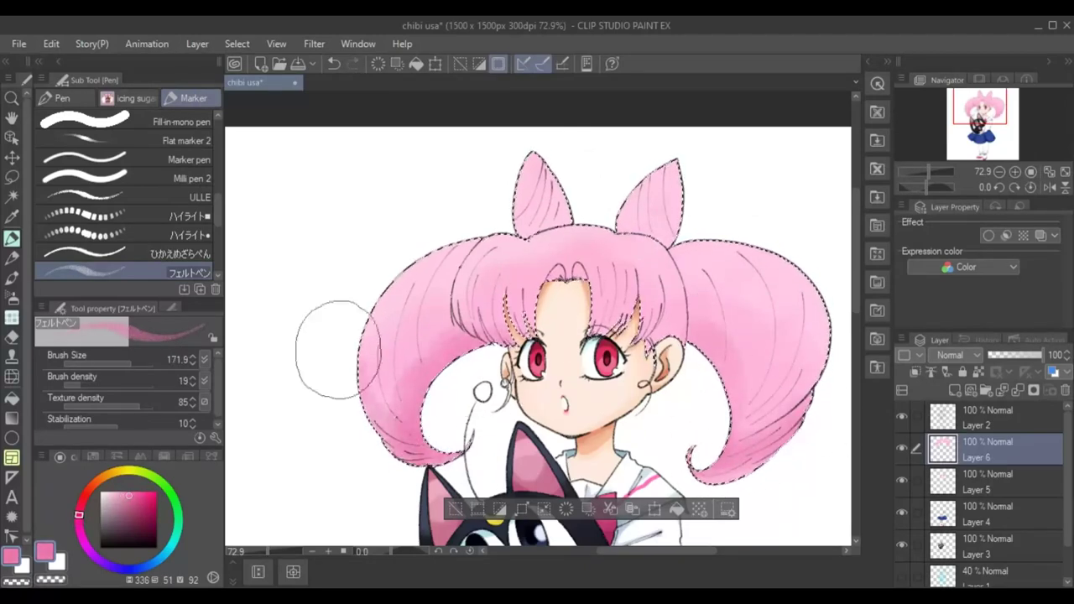
pyautogui.hotkey('ctrl', 'alt', '0')
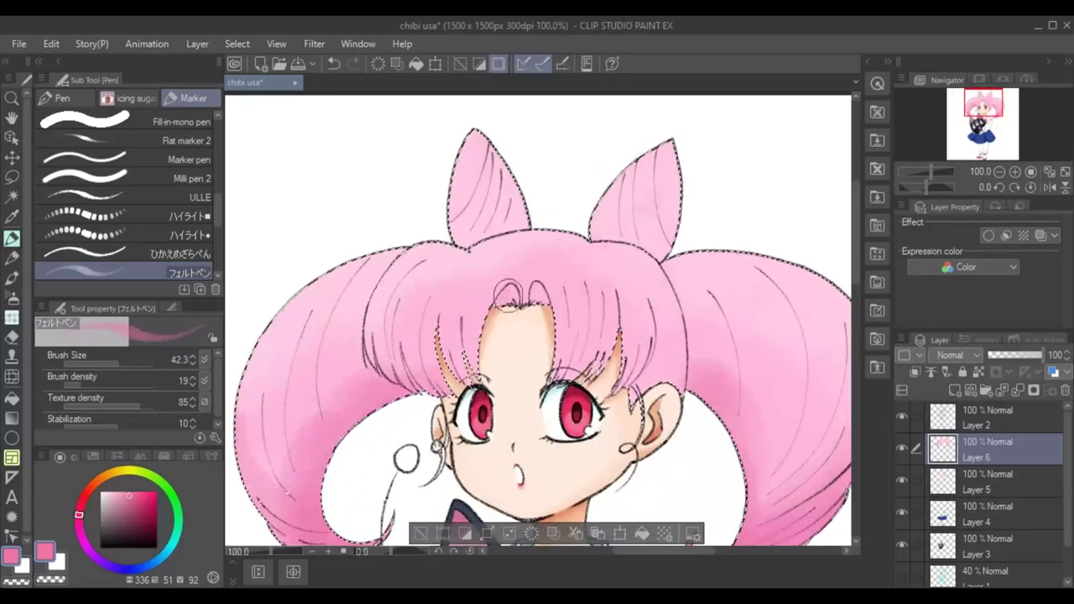
pyautogui.scroll(1, 431, 324)
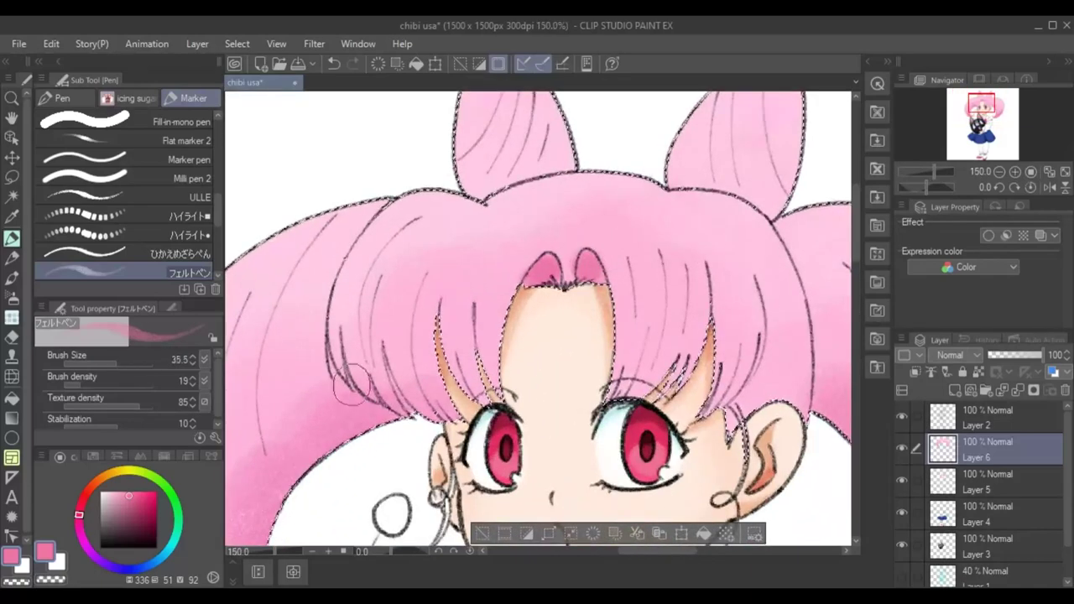
# Paint deeper pink streaks along the bangs' strands and blend them with lighter pink at brush size 35.5 and density 19.
pyautogui.moveTo(404, 299)
pyautogui.mouseDown()
pyautogui.moveTo(385, 277)
pyautogui.moveTo(395, 269)
pyautogui.mouseUp()
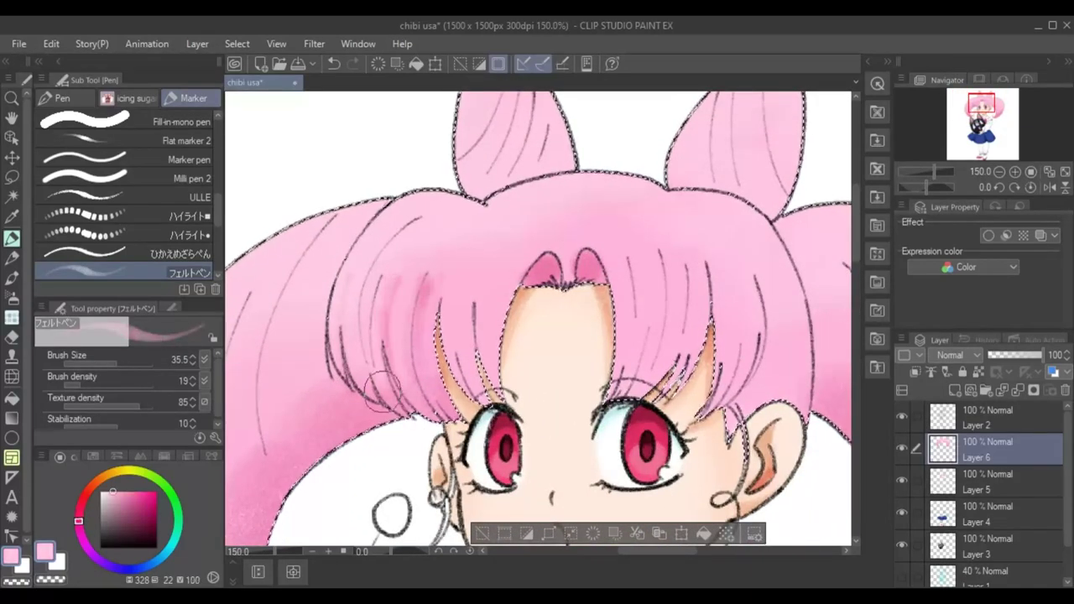
pyautogui.moveTo(688, 304); pyautogui.dragTo(647, 276)
pyautogui.moveTo(714, 323); pyautogui.dragTo(763, 293)
pyautogui.moveTo(758, 374)
pyautogui.mouseDown()
pyautogui.moveTo(748, 311)
pyautogui.moveTo(741, 277)
pyautogui.mouseUp()
pyautogui.keyDown('alt'); pyautogui.click(741, 267); pyautogui.keyUp('alt')
pyautogui.moveTo(676, 286)
pyautogui.mouseDown()
pyautogui.moveTo(491, 299)
pyautogui.moveTo(294, 235)
pyautogui.moveTo(352, 210)
pyautogui.moveTo(374, 384)
pyautogui.mouseUp()
pyautogui.scroll(-3, 373, 385)
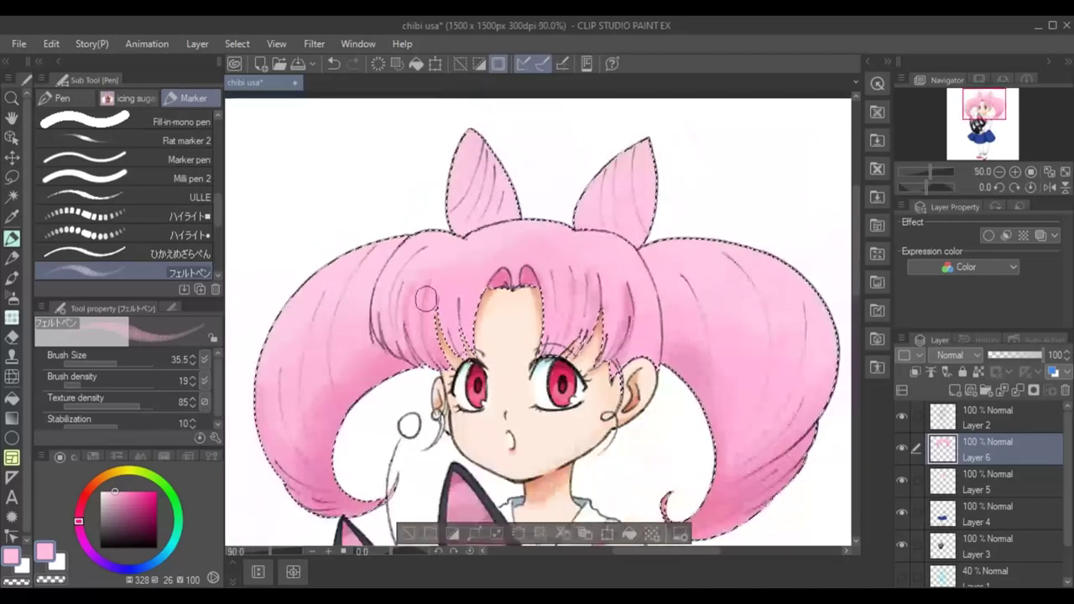
# Shade the bases of both buns and blend the pigtails with sampled pinks at brush size 85.3 and density 19.
pyautogui.keyDown('alt'); pyautogui.click(277, 394); pyautogui.keyUp('alt')
pyautogui.keyDown('alt'); pyautogui.click(467, 232); pyautogui.keyUp('alt')
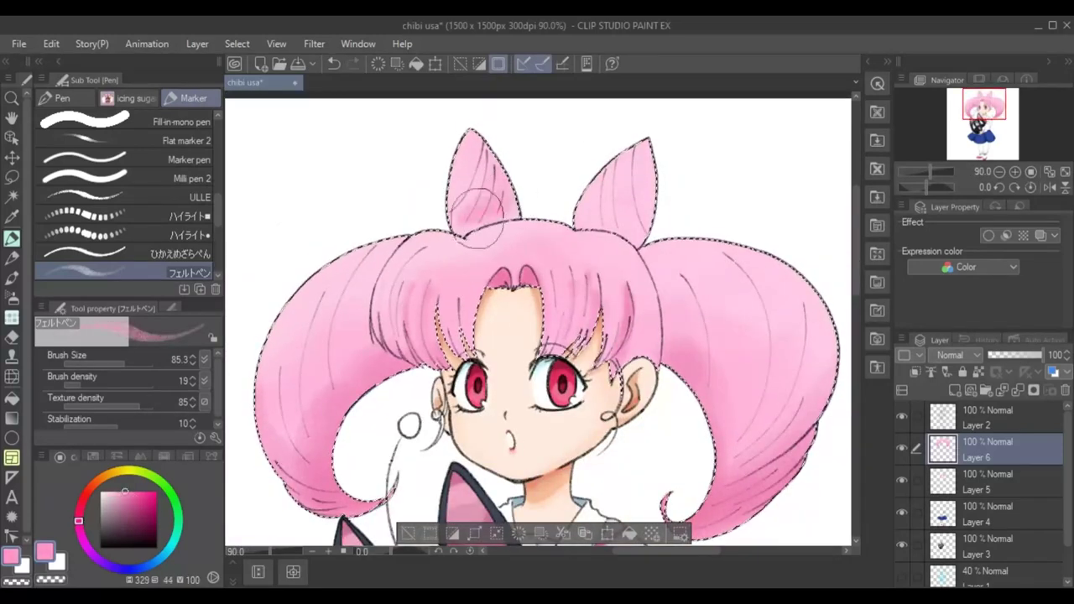
pyautogui.keyDown('alt'); pyautogui.click(728, 332); pyautogui.keyUp('alt')
pyautogui.keyDown('alt'); pyautogui.click(483, 198); pyautogui.keyUp('alt')
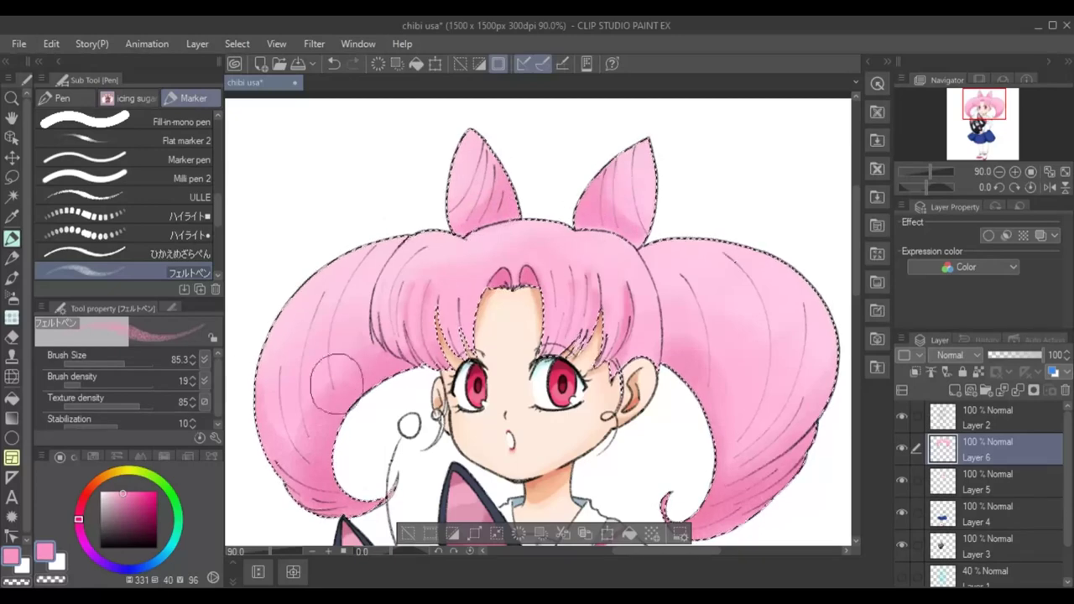
pyautogui.keyDown('alt'); pyautogui.click(390, 293); pyautogui.keyUp('alt')
pyautogui.keyDown('alt'); pyautogui.click(403, 354); pyautogui.keyUp('alt')
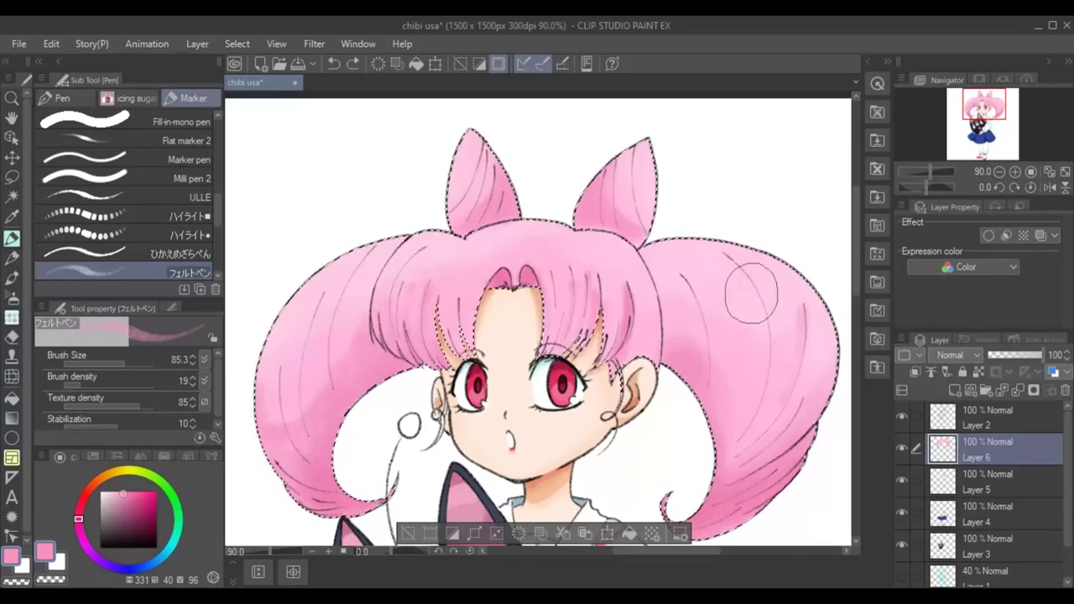
# Darken the lower pigtails with a deeper magenta pink at brush size 85.3, and deepen the bun bases at size 65.6.
pyautogui.scroll(-2, 738, 277)
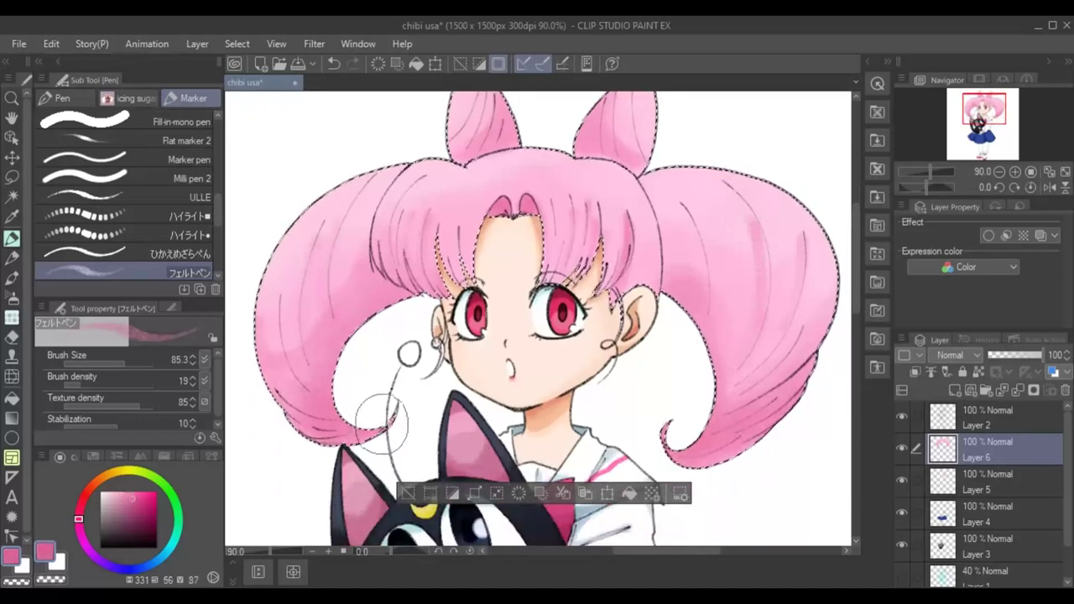
pyautogui.keyDown('alt'); pyautogui.click(829, 366); pyautogui.keyUp('alt')
pyautogui.moveTo(830, 366)
pyautogui.mouseDown()
pyautogui.moveTo(789, 218)
pyautogui.moveTo(755, 277)
pyautogui.moveTo(805, 319)
pyautogui.moveTo(789, 218)
pyautogui.mouseUp()
pyautogui.press('[')
pyautogui.scroll(2, 587, 243)
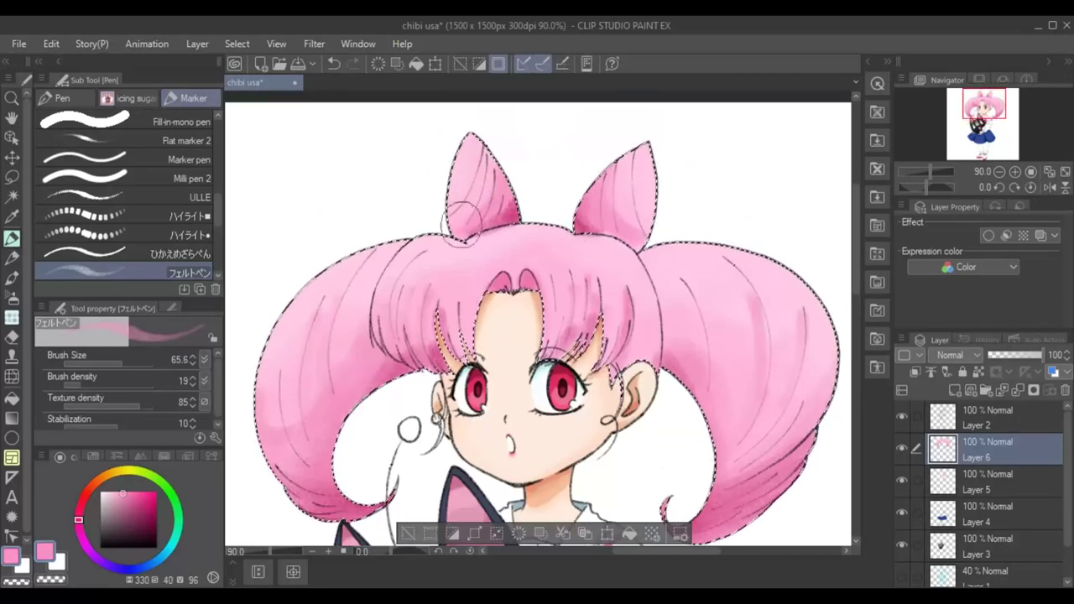
# Clear the selection and paint the thin locks beside the ears deep pink at brush size 5.2.
pyautogui.scroll(3, 546, 445)
pyautogui.press('m')
pyautogui.hotkey('ctrl', 'd')
pyautogui.press('p')
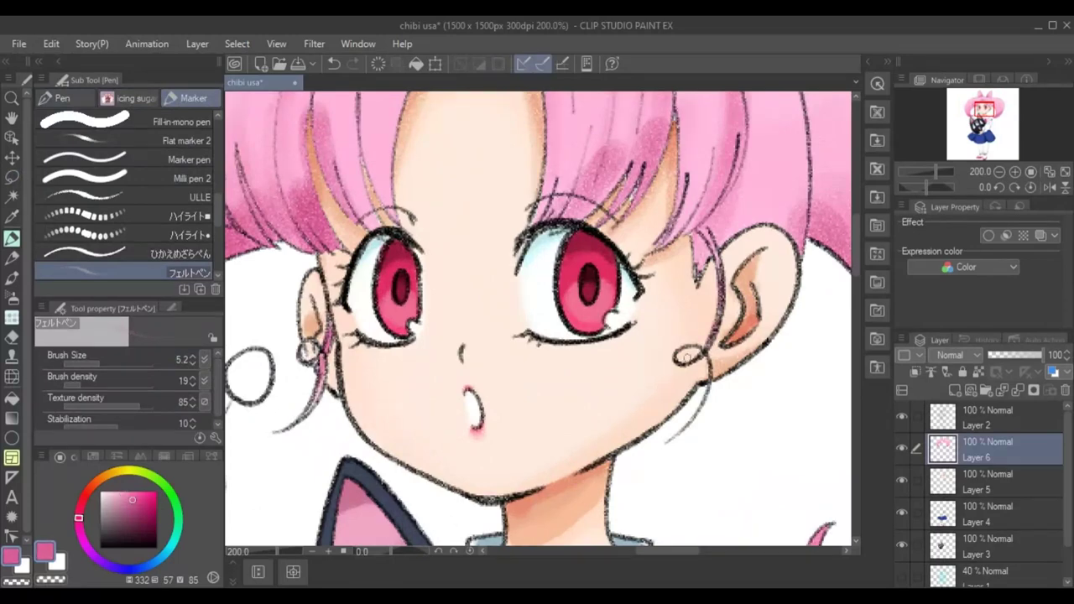
# Switch to the skin's layer, Layer 5, and sample the salmon skin-shadow color.
pyautogui.keyDown('ctrl'); pyautogui.keyDown('shift'); pyautogui.click(660, 389); pyautogui.keyUp('shift'); pyautogui.keyUp('ctrl')
pyautogui.keyDown('alt'); pyautogui.click(660, 388); pyautogui.keyUp('alt')
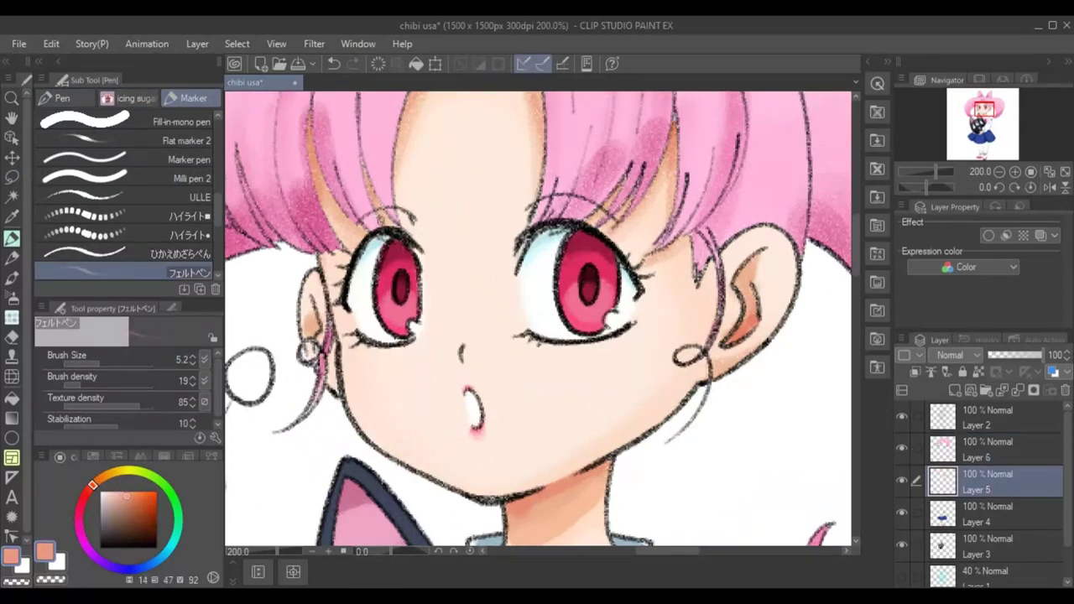
pyautogui.scroll(-5, 599, 356)
pyautogui.scroll(3, 599, 356)
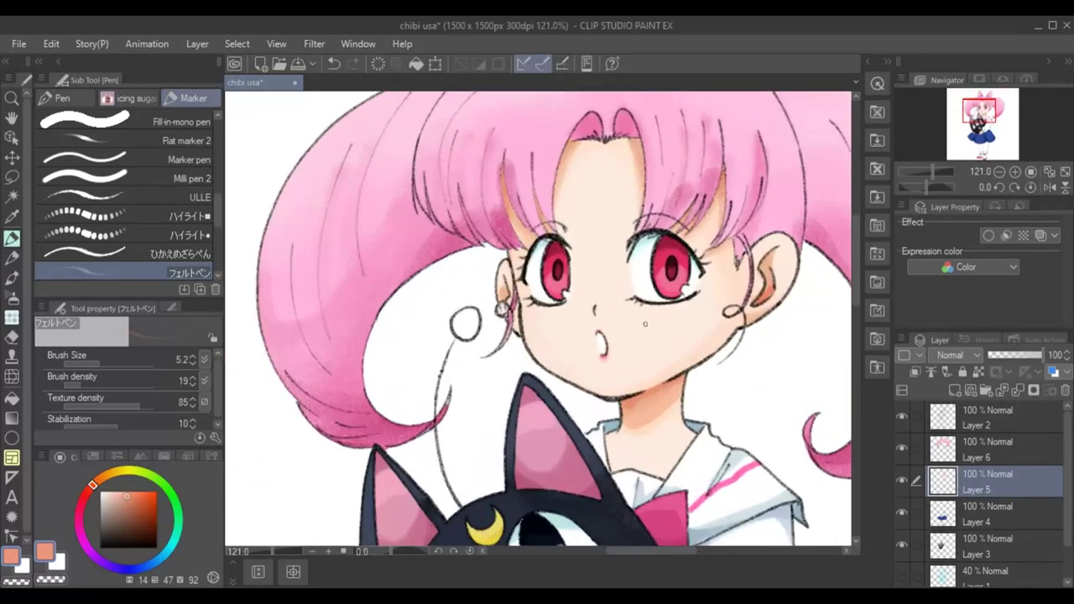
# Select the painted hair area from Layer 6 and shade the bangs with medium pink at brush size 19.2 and density 19.
pyautogui.click(954, 440)
pyautogui.keyDown('ctrl'); pyautogui.click(955, 437); pyautogui.keyUp('ctrl')
pyautogui.keyDown('alt'); pyautogui.click(570, 197); pyautogui.keyUp('alt')
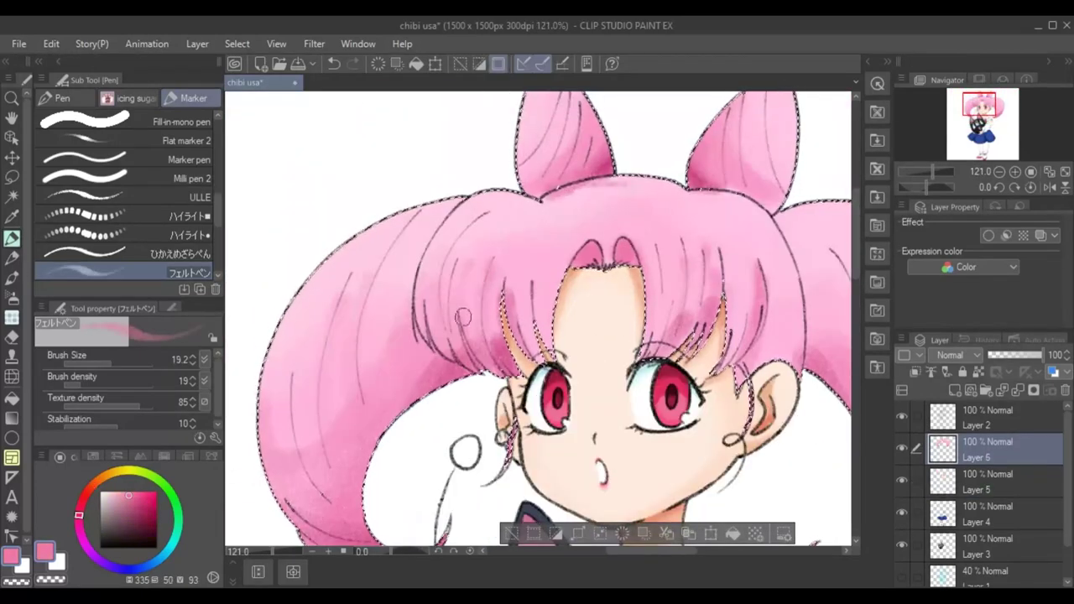
pyautogui.moveTo(751, 239); pyautogui.dragTo(738, 160)
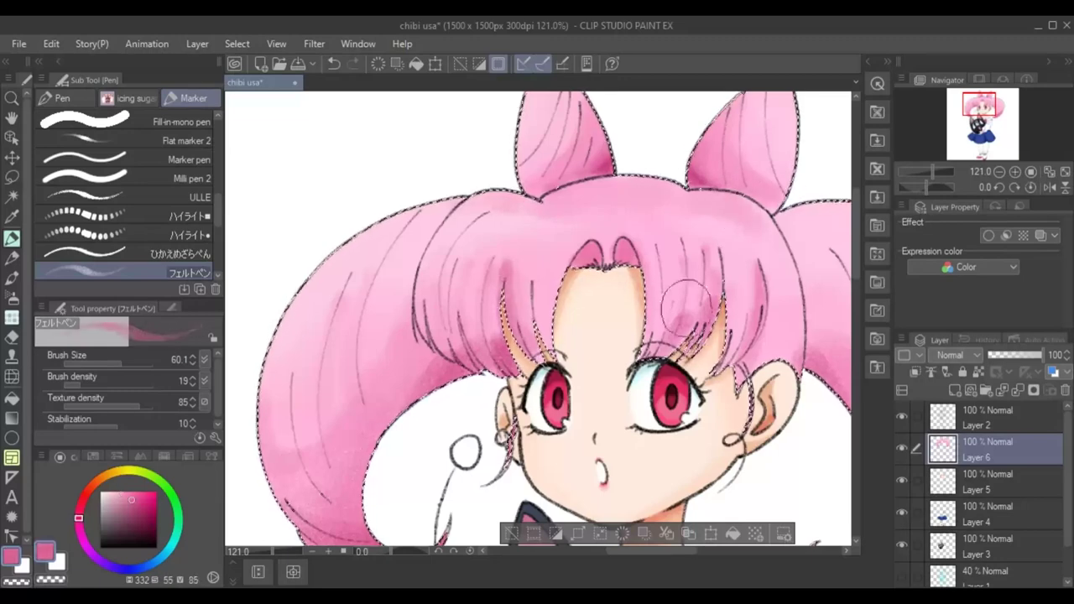
# Blend the shading of the bangs and pigtails with sampled pinks at brush size 60.1 and density 19.
pyautogui.keyDown('alt'); pyautogui.click(334, 265); pyautogui.keyUp('alt')
pyautogui.moveTo(335, 302); pyautogui.dragTo(382, 336)
pyautogui.moveTo(336, 277); pyautogui.dragTo(386, 344)
pyautogui.keyDown('alt'); pyautogui.click(487, 508); pyautogui.keyUp('alt')
pyautogui.hscroll(2, 487, 508)
# Paint near-white pink highlights across both pigtails and the bangs at brush size 60.1, raising the density from 25 to 45.
pyautogui.keyDown('alt'); pyautogui.click(252, 327); pyautogui.keyUp('alt')
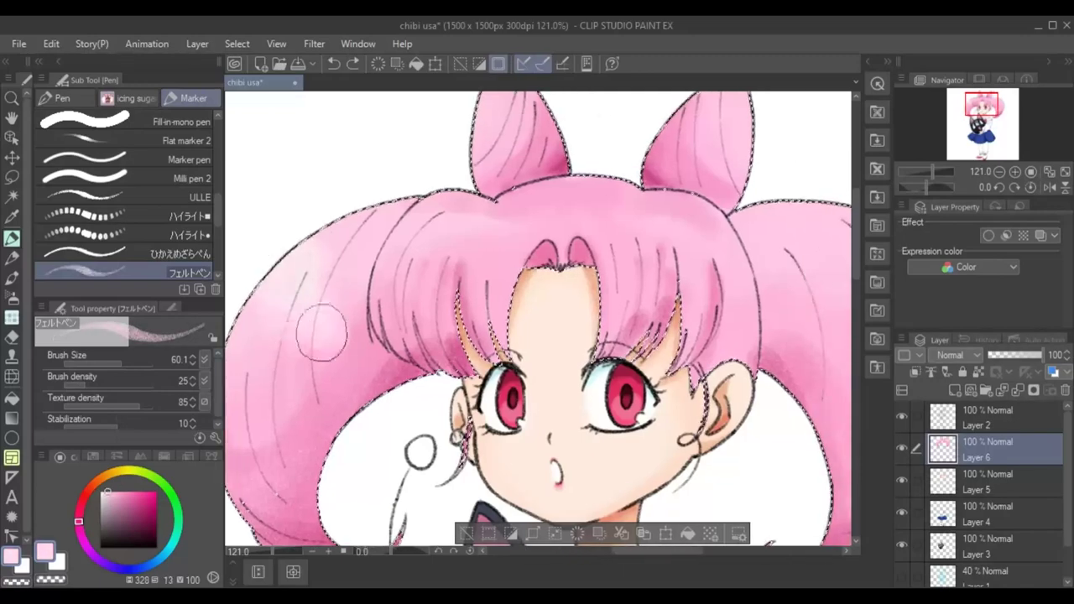
pyautogui.hscroll(4, 676, 383)
pyautogui.scroll(-1, 678, 384)
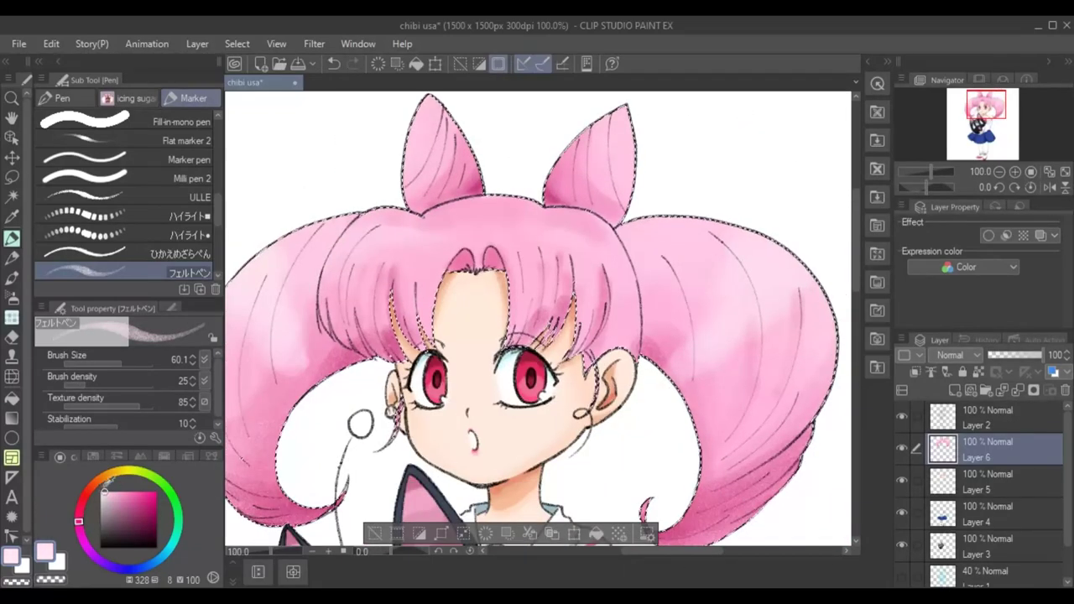
pyautogui.moveTo(762, 263); pyautogui.dragTo(714, 336)
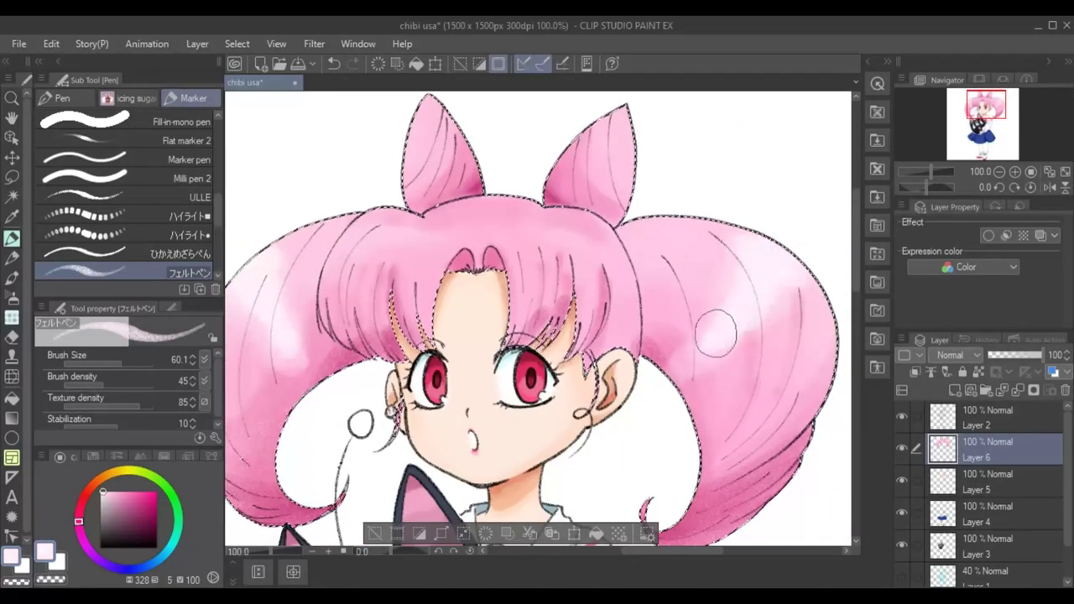
pyautogui.moveTo(360, 264); pyautogui.dragTo(351, 282)
pyautogui.scroll(-2, 613, 273)
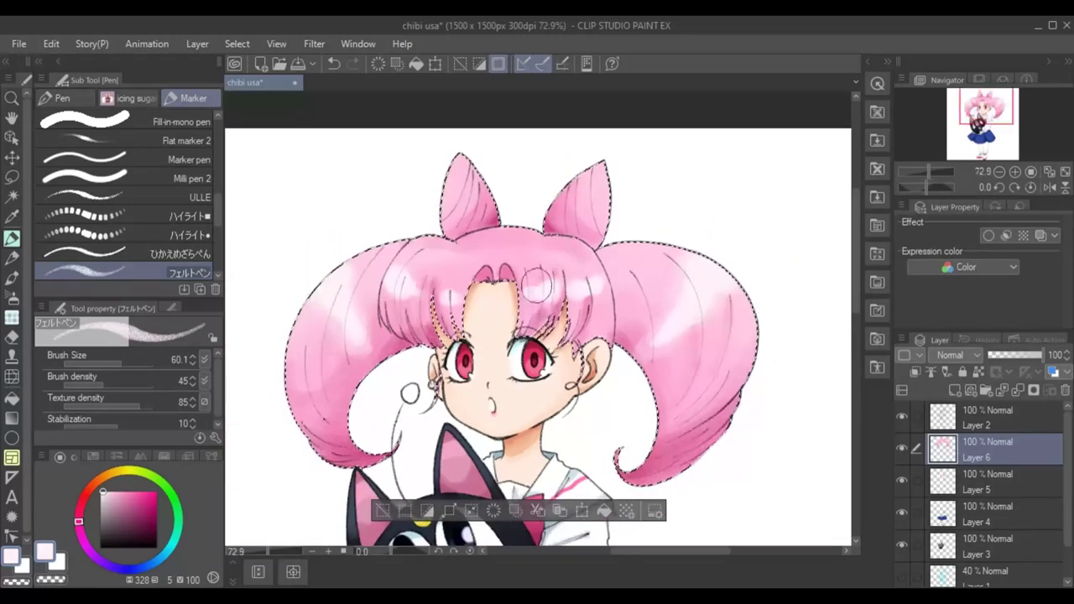
# Highlight both buns with pale pink and enrich the hair around the highlights with saturated pink at density 22.
pyautogui.keyDown('alt'); pyautogui.click(471, 183); pyautogui.keyUp('alt')
pyautogui.keyDown('alt'); pyautogui.click(451, 181); pyautogui.keyUp('alt')
pyautogui.moveTo(88, 389); pyautogui.dragTo(74, 384)
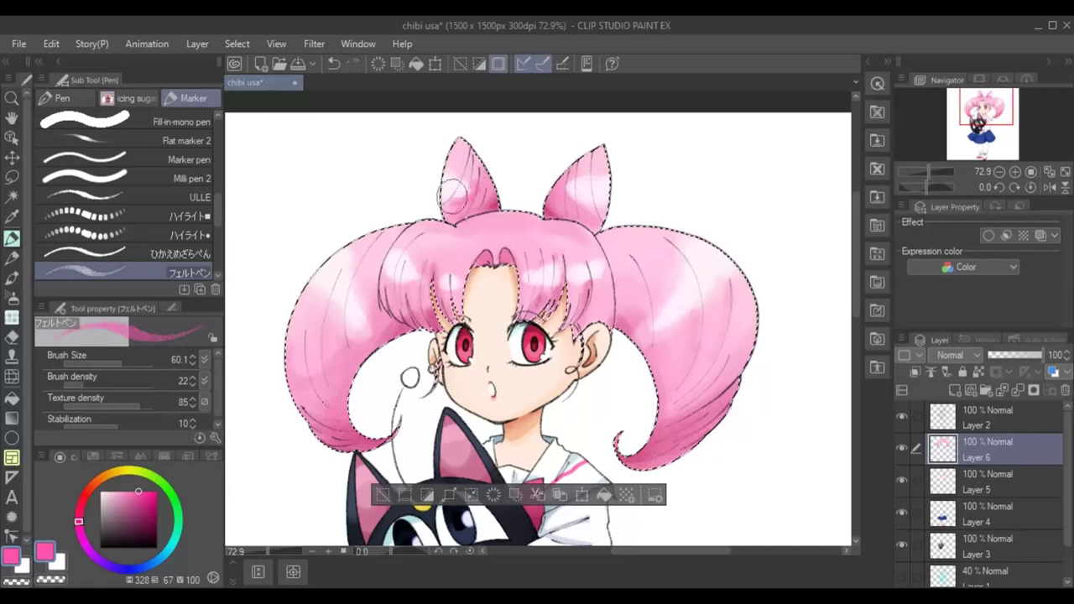
pyautogui.keyDown('alt'); pyautogui.click(455, 174); pyautogui.keyUp('alt')
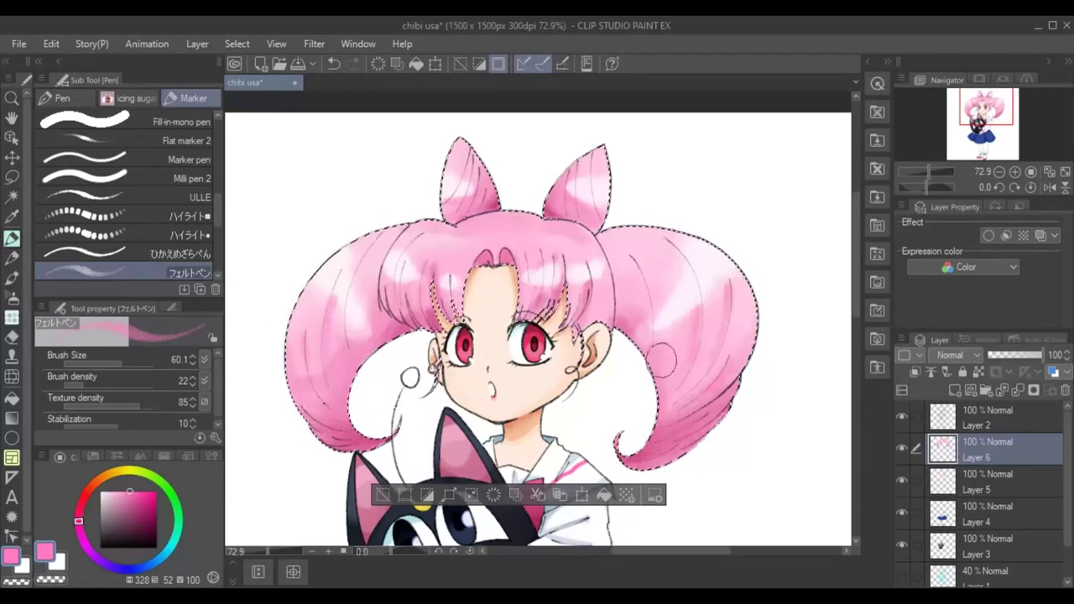
# Clear the hair selection and auto-select both bare legs on the skin's layer, Layer 5.
pyautogui.press('m')
pyautogui.hotkey('ctrl', 'd')
pyautogui.moveTo(857, 222); pyautogui.dragTo(857, 360)
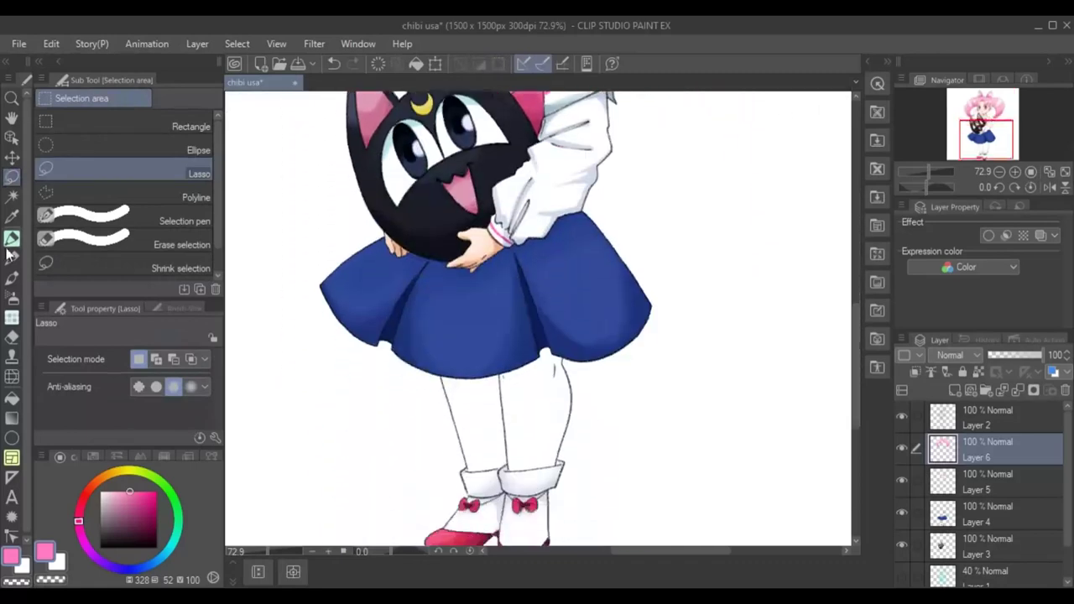
pyautogui.press('w')
pyautogui.click(990, 481)
pyautogui.scroll(3, 537, 319)
pyautogui.hotkey('ctrl', '+')
pyautogui.click(12, 238)
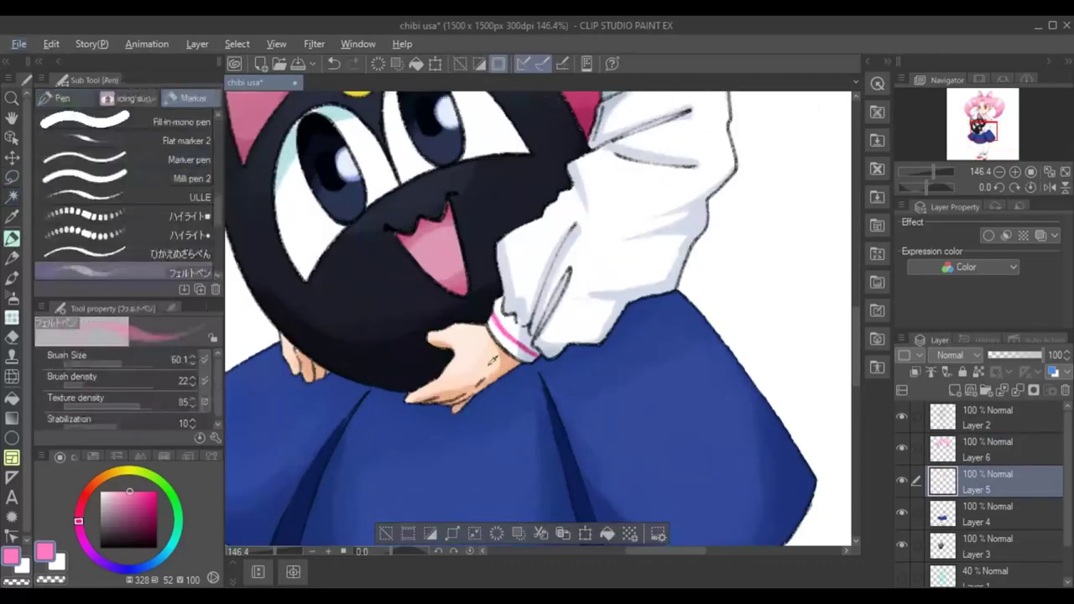
# Paint the bare legs with pale skin tone and peach shading at brush size 157.5 and density 48.
pyautogui.hotkey('ctrl', 'alt', '0')
pyautogui.scroll(-5, 772, 372)
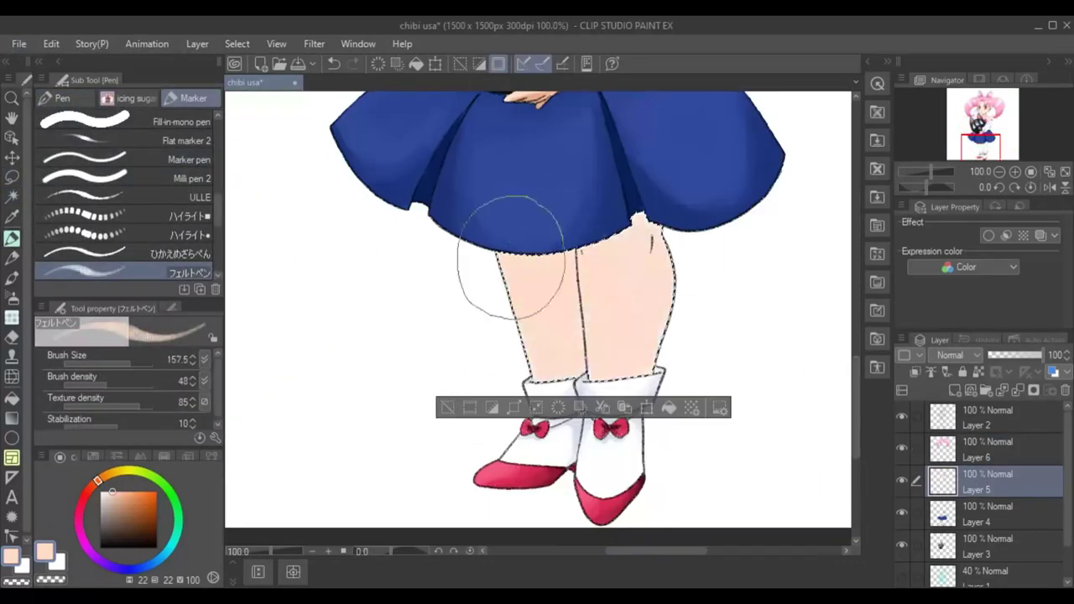
pyautogui.scroll(3, 858, 319)
pyautogui.scroll(4, 824, 333)
pyautogui.scroll(-7, 726, 344)
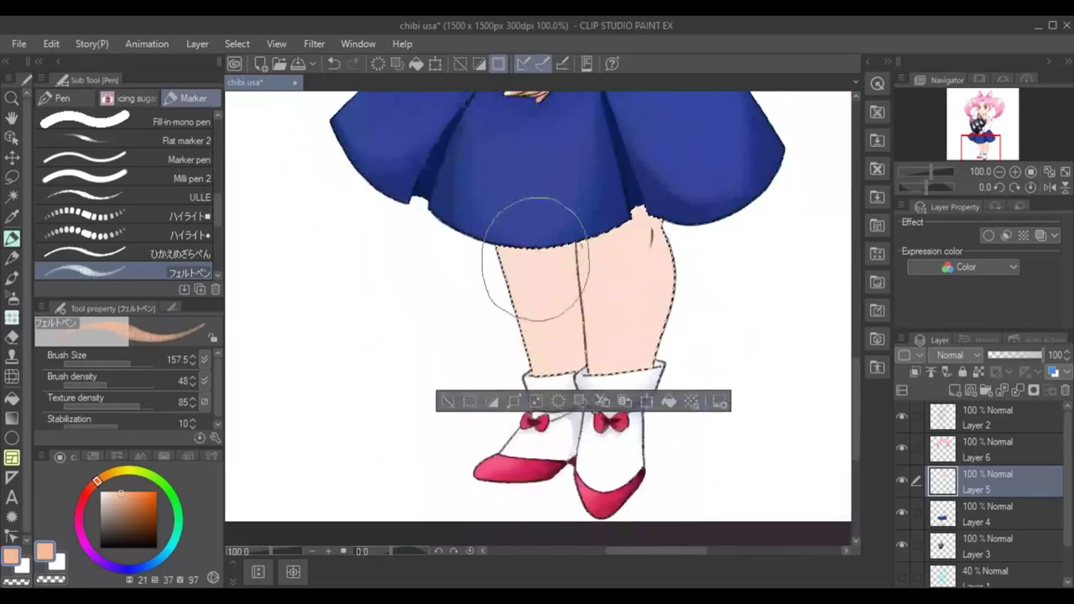
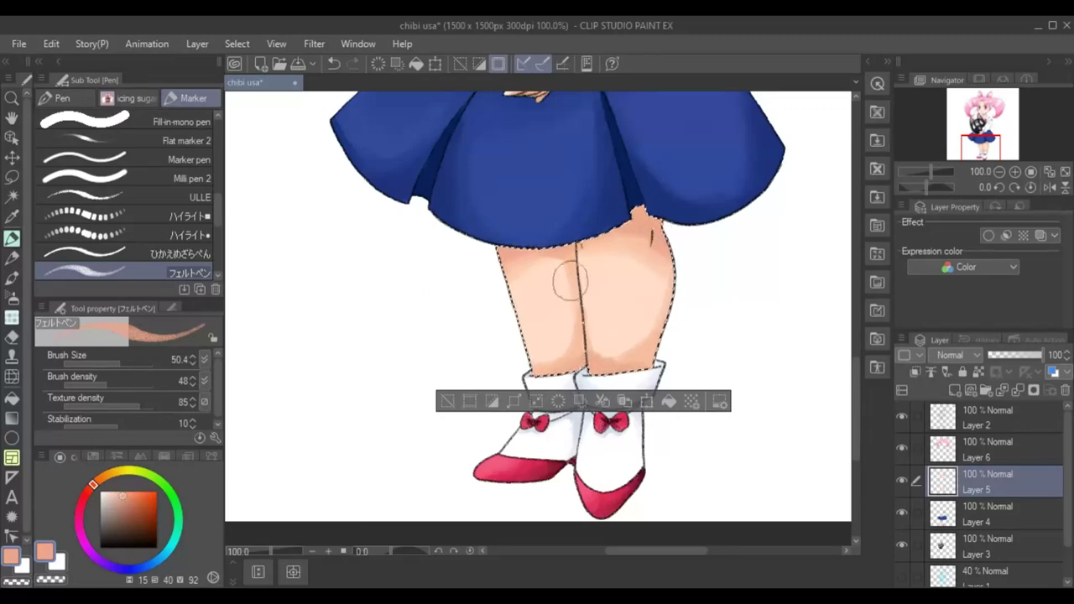
# Blend the leg shading with sampled skin tones, adding brownish-orange shadows and near-white peach highlights at brush size 121.1 and density 16.
pyautogui.keyDown('alt'); pyautogui.click(537, 288); pyautogui.keyUp('alt')
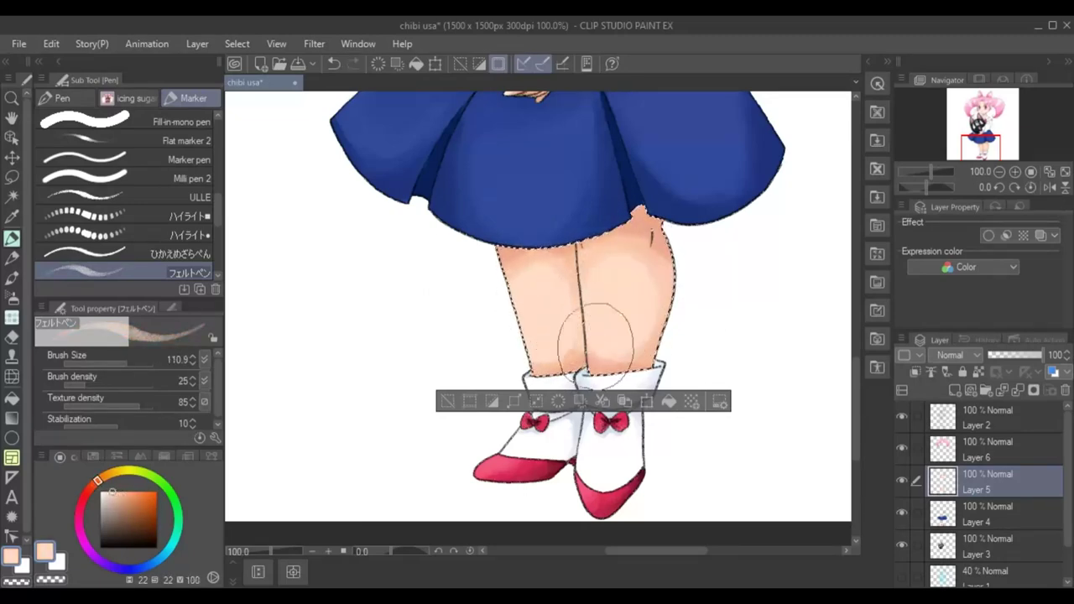
pyautogui.keyDown('alt'); pyautogui.click(573, 369); pyautogui.keyUp('alt')
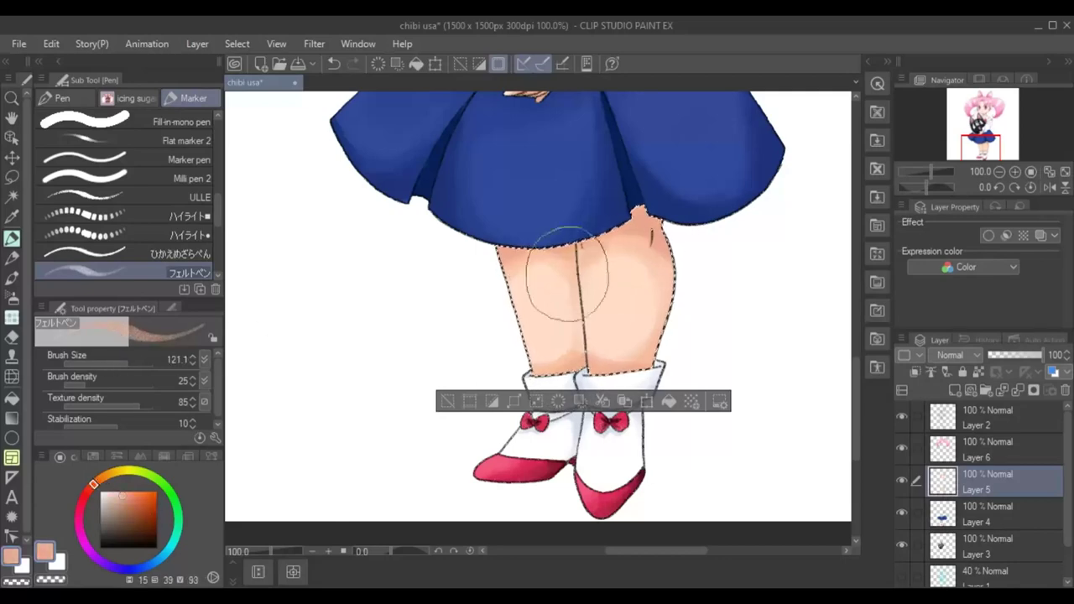
pyautogui.click(130, 502)
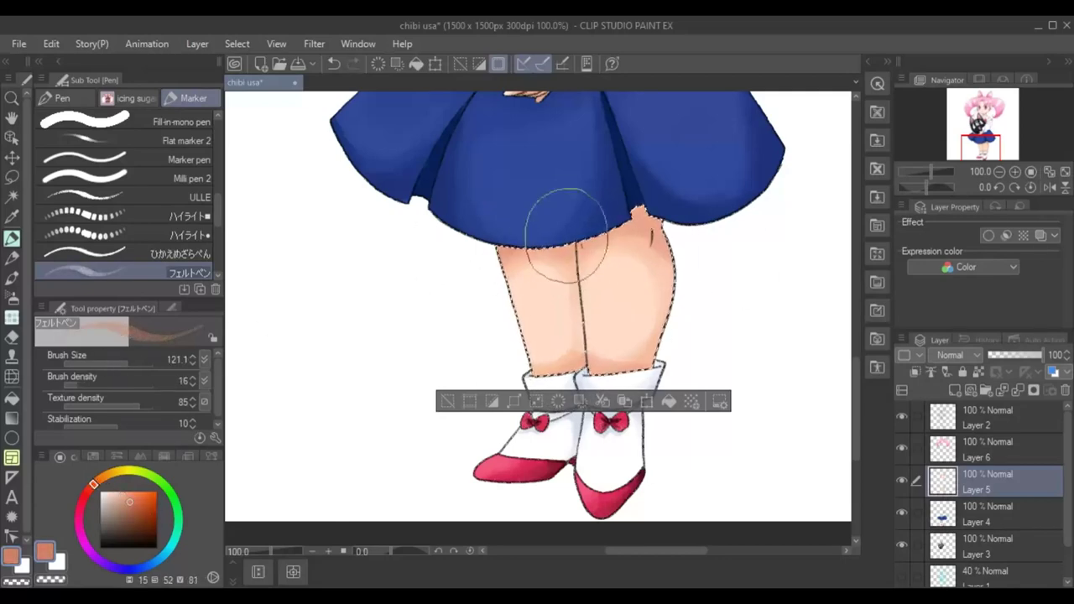
pyautogui.scroll(5, 616, 369)
pyautogui.scroll(-4, 535, 356)
pyautogui.keyDown('alt'); pyautogui.click(534, 357); pyautogui.keyUp('alt')
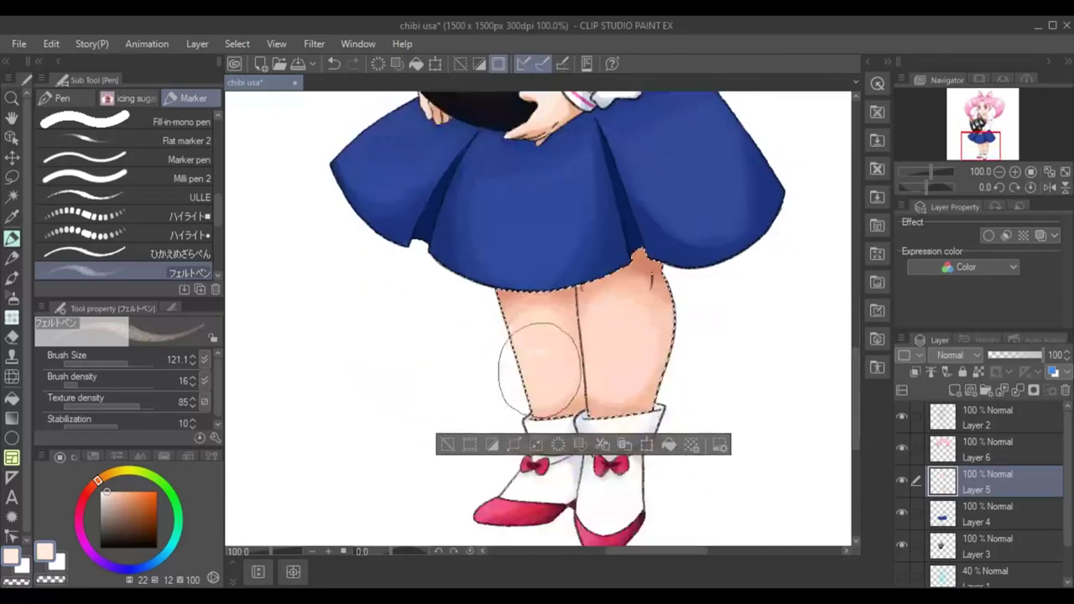
pyautogui.scroll(-4, 579, 336)
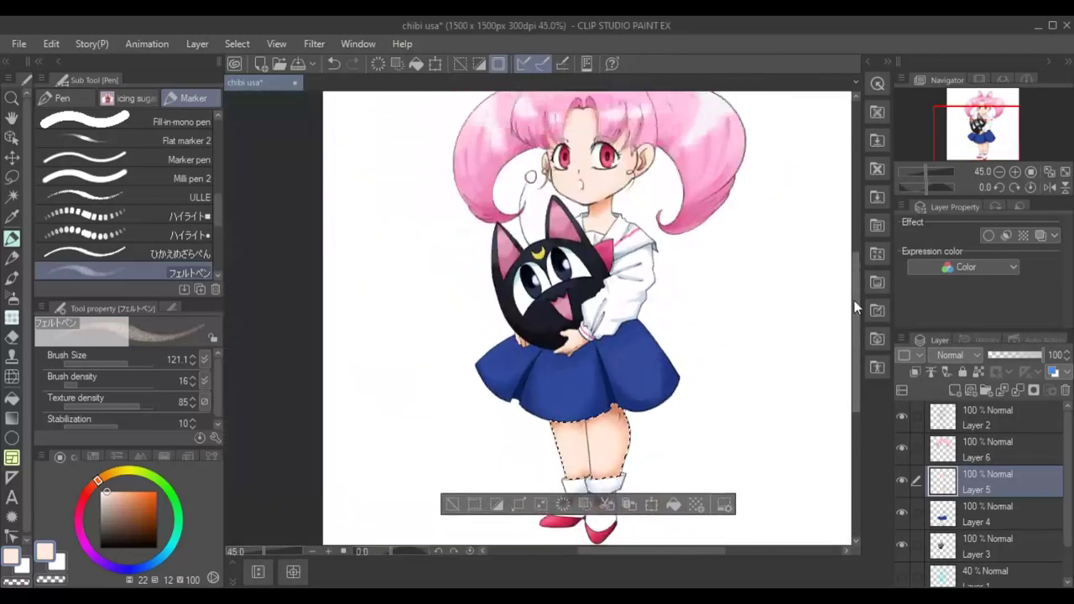
# Clear the leg selection and draw thin pink eyebrows on Layer 6 at brush size 5.6 and density 100.
pyautogui.press('m')
pyautogui.scroll(5, 575, 148)
pyautogui.scroll(2, 574, 147)
pyautogui.press('p')
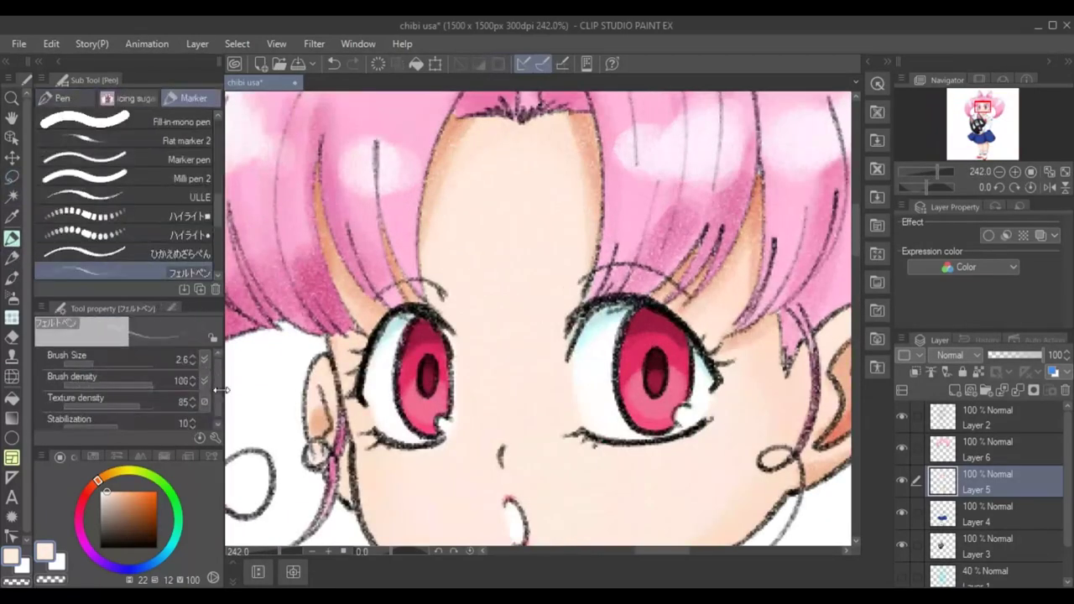
pyautogui.hotkey('alt', ']')
pyautogui.keyDown('alt'); pyautogui.click(445, 260); pyautogui.keyUp('alt')
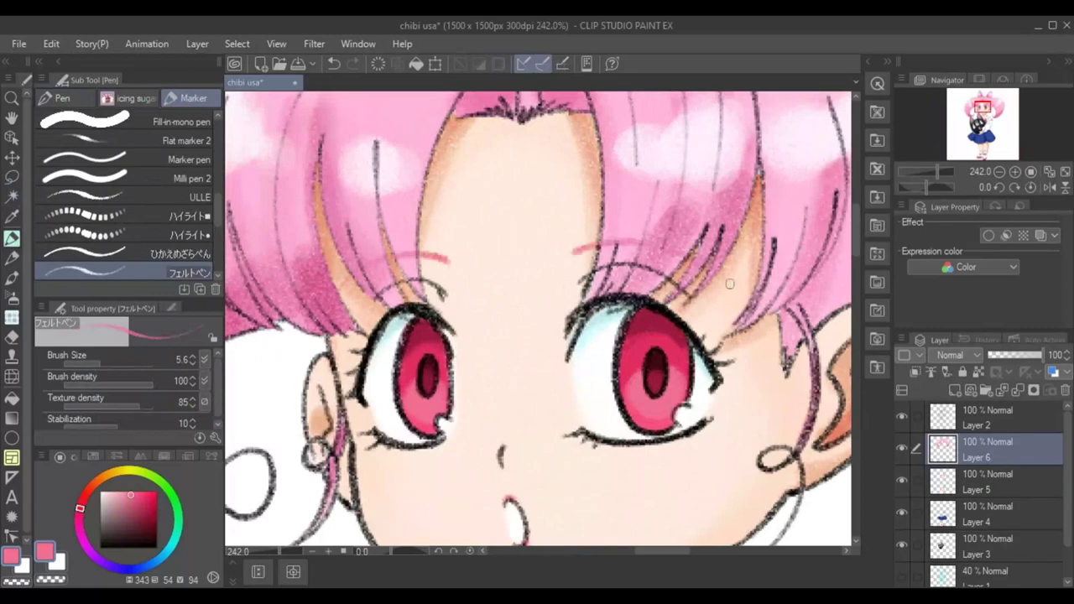
# Color the antenna ball golden yellow with a pale yellow highlight on Layer 3 at brush size 21.0.
pyautogui.scroll(-4, 648, 243)
pyautogui.scroll(3, 451, 246)
pyautogui.hotkey('alt', '[')
pyautogui.hotkey('alt', '[')
pyautogui.hotkey('alt', '[')
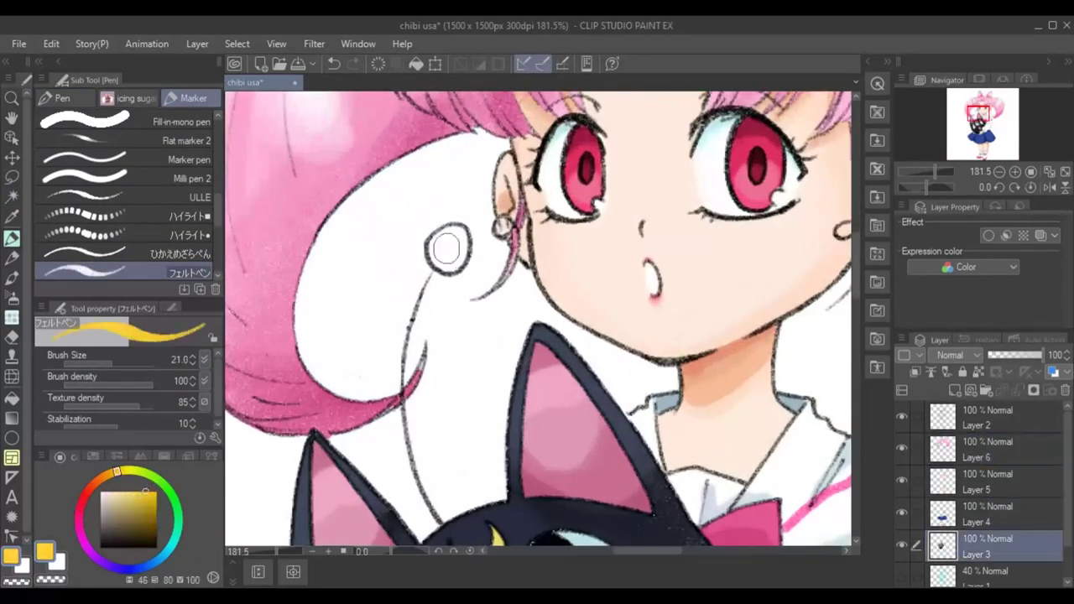
pyautogui.keyDown('alt'); pyautogui.click(437, 231); pyautogui.keyUp('alt')
pyautogui.hotkey('ctrl', 'z')
pyautogui.click(151, 492)
pyautogui.click(120, 492)
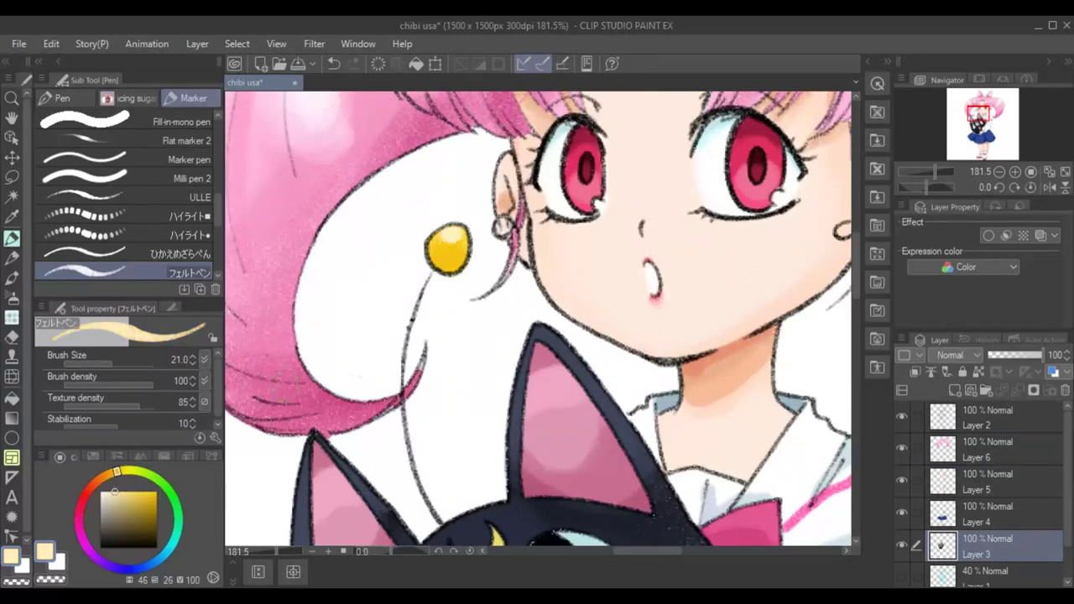
pyautogui.press('e')
pyautogui.scroll(-5, 437, 277)
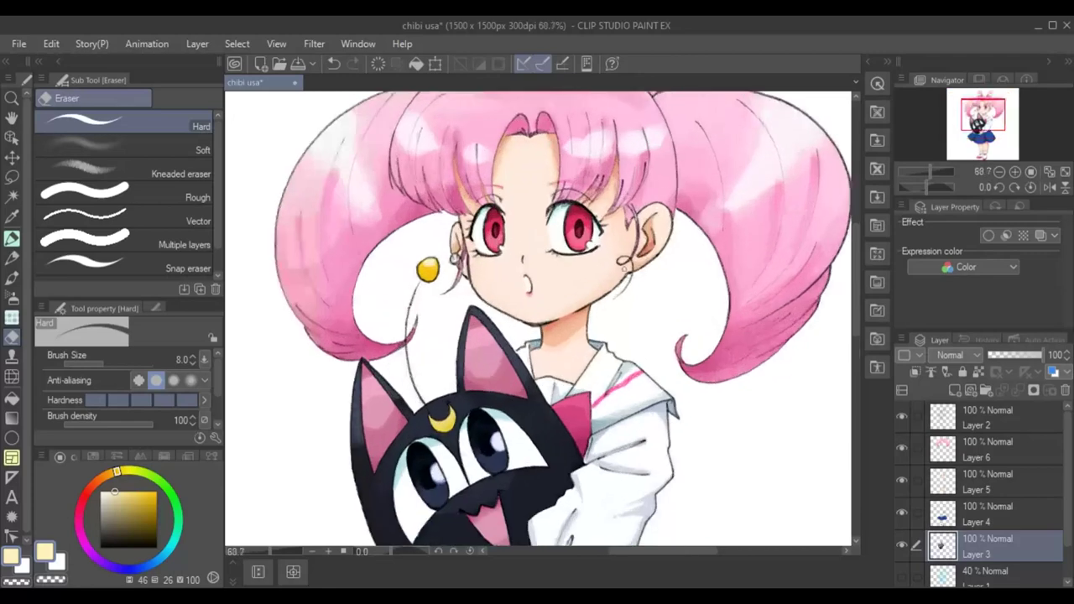
# Auto-select the skirt on Layer 4, shade it with sampled navy at brush size 157.5 and density 13, and clear the selection.
pyautogui.scroll(-2, 798, 303)
pyautogui.scroll(5, 511, 374)
pyautogui.keyDown('alt'); pyautogui.click(480, 427); pyautogui.keyUp('alt')
pyautogui.press('w')
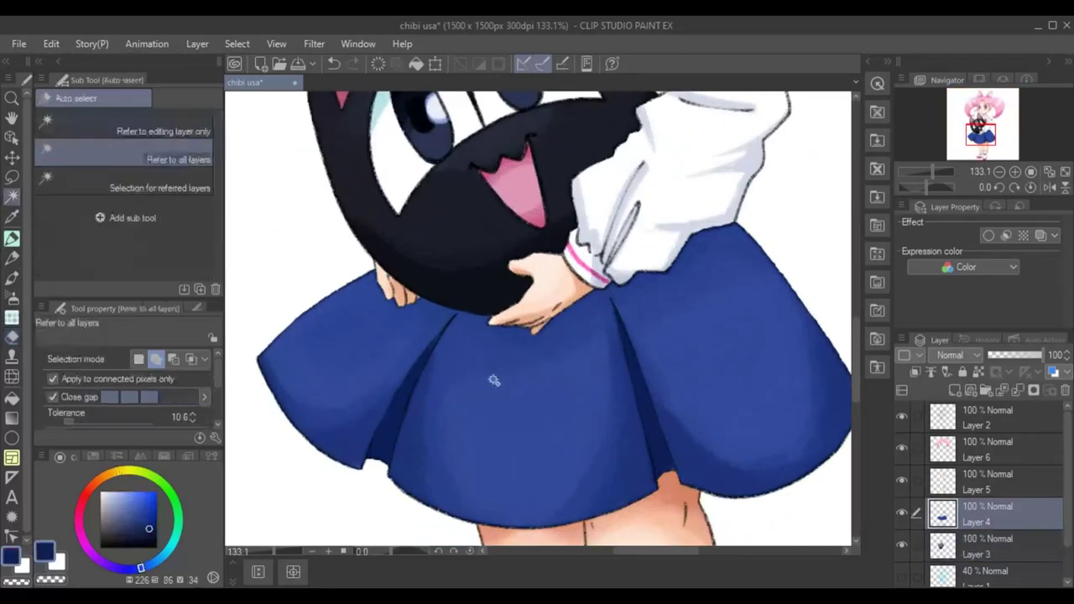
pyautogui.click(495, 380)
pyautogui.press('p')
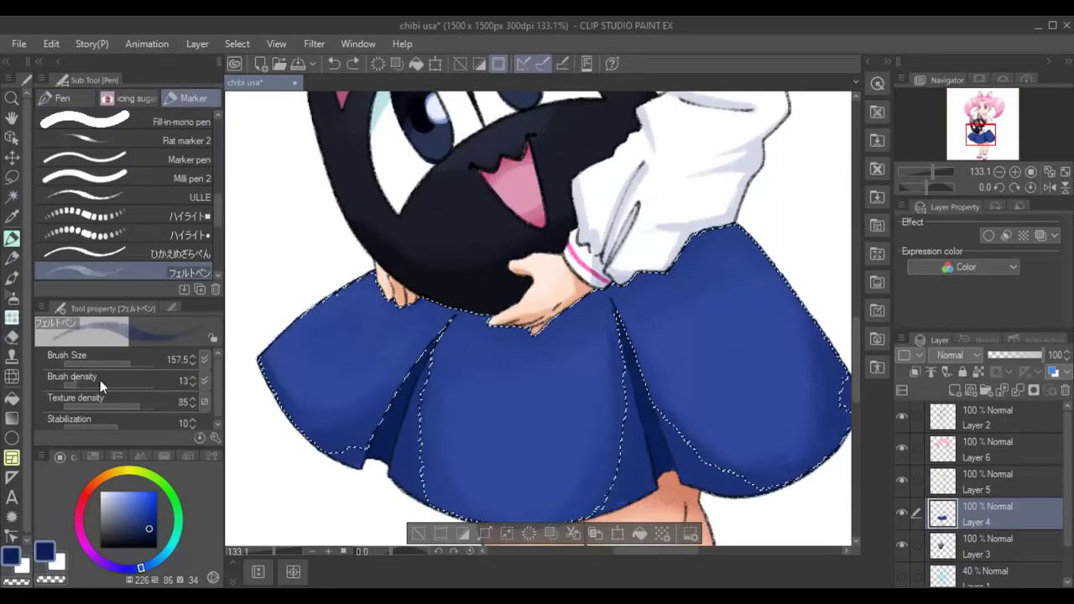
pyautogui.hotkey('ctrl', 'd')
pyautogui.press('m')
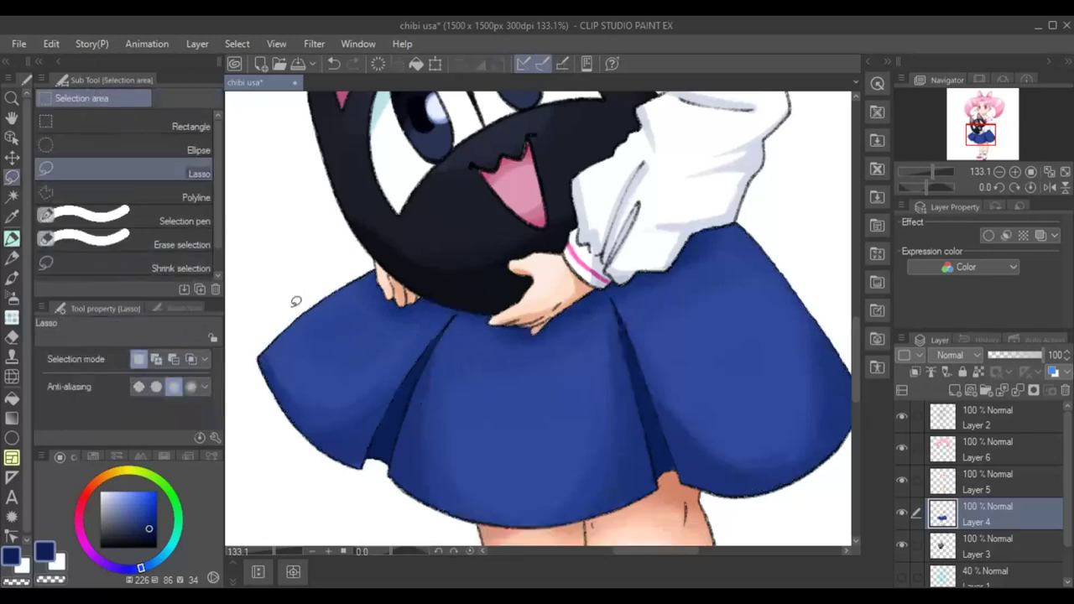
# Auto-select the white sleeve with tolerance 21.2, shade it with pale blue at density 13, then deselect and save the drawing.
pyautogui.scroll(-3, 296, 302)
pyautogui.scroll(3, 601, 332)
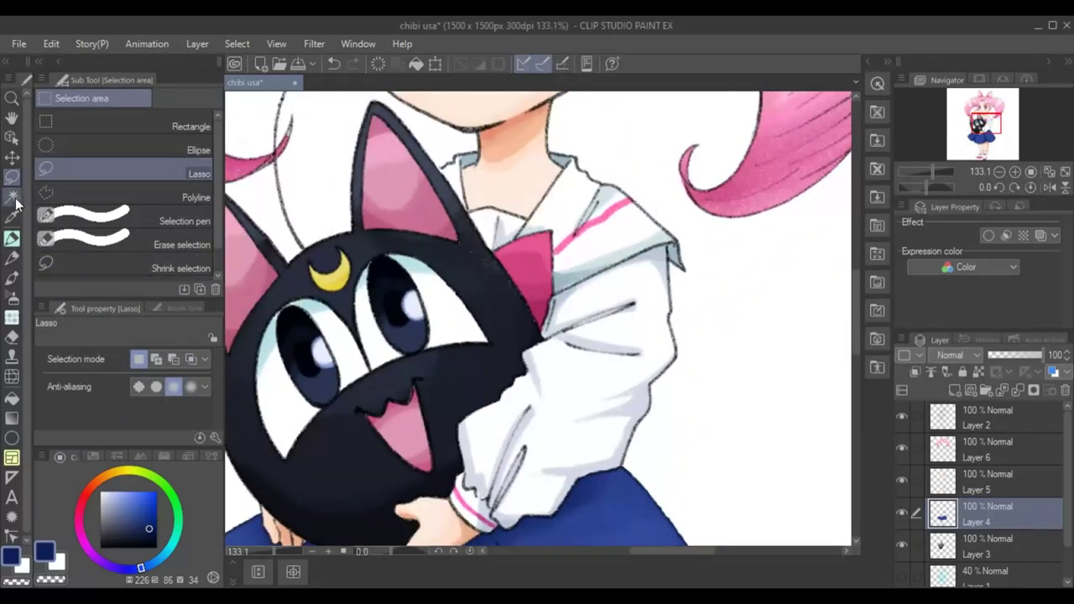
pyautogui.click(13, 196)
pyautogui.click(504, 445)
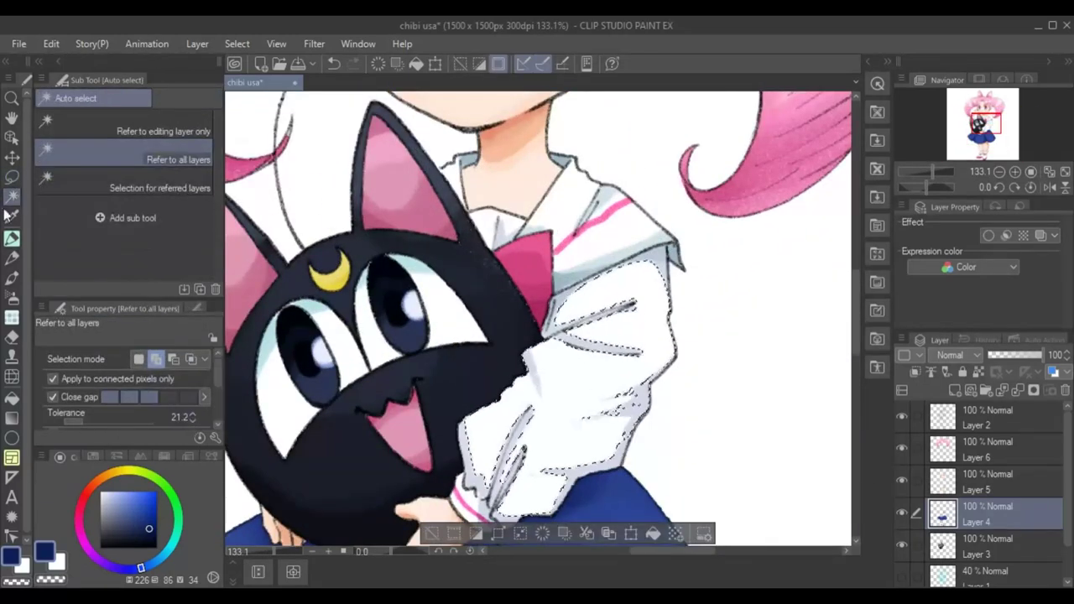
pyautogui.click(12, 176)
pyautogui.press('p')
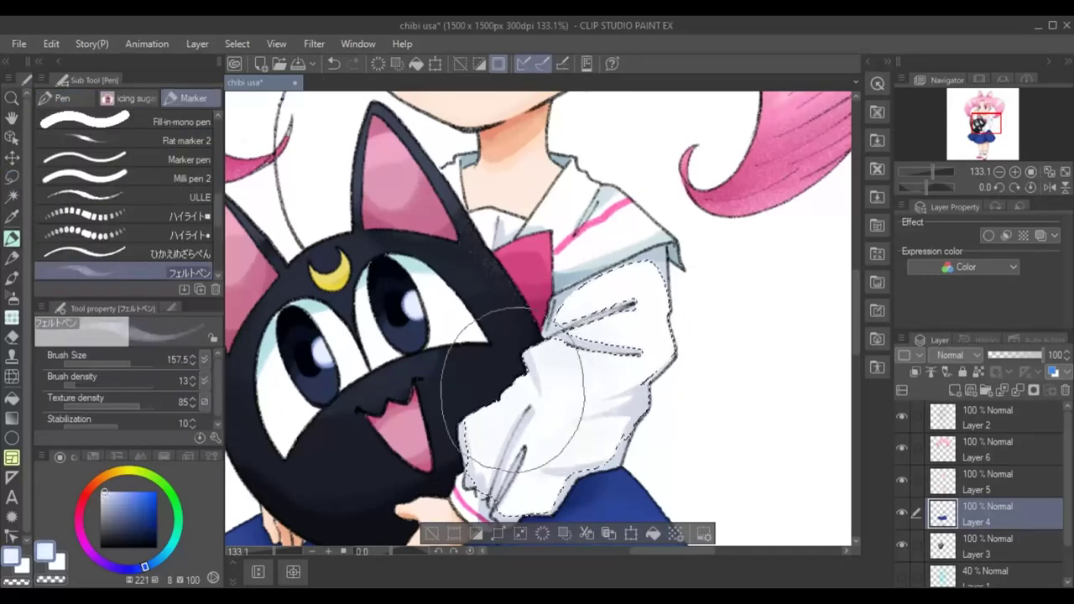
pyautogui.click(12, 176)
pyautogui.hotkey('ctrl', '-')
pyautogui.hotkey('ctrl', '-')
pyautogui.hotkey('ctrl', '-')
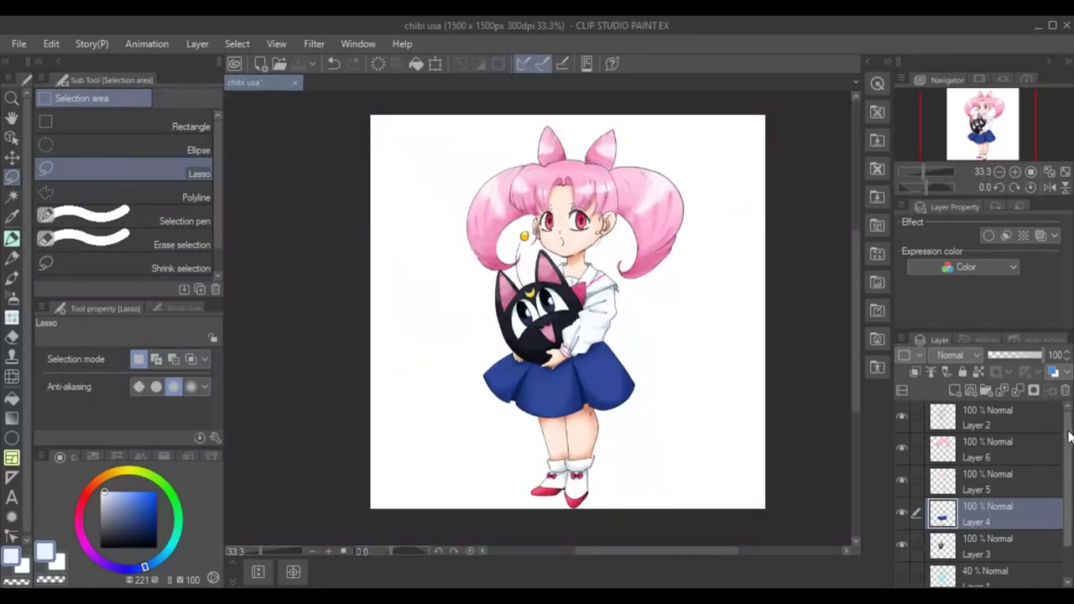
# Add Layer 7 beneath Layer 3 and auto-select the white background around the girl, including the gaps inside the pigtails.
pyautogui.scroll(-1, 1067, 435)
pyautogui.press('w')
pyautogui.click(439, 431)
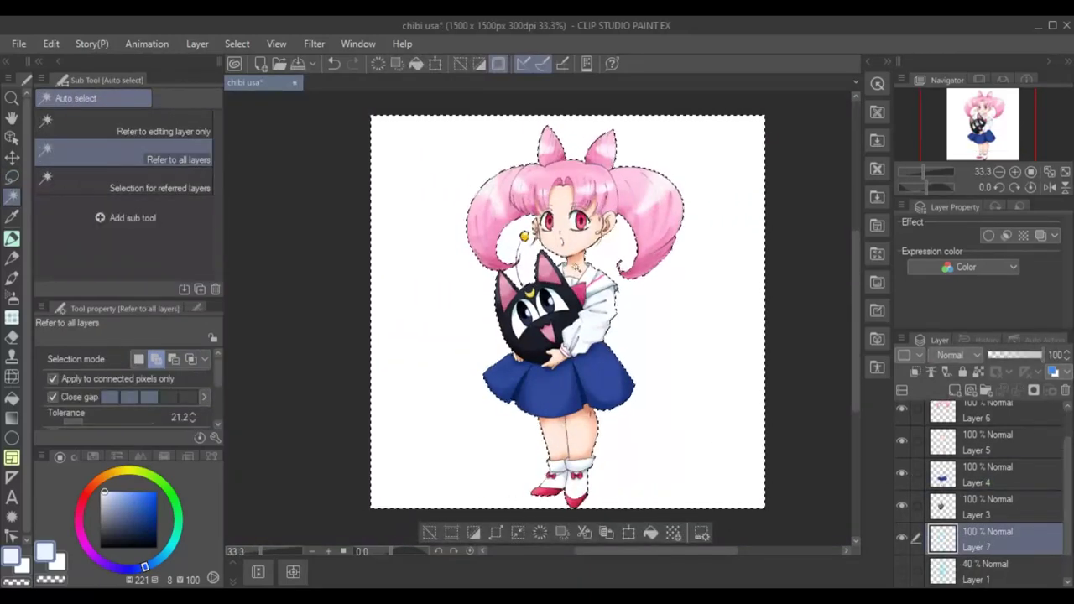
pyautogui.scroll(3, 567, 222)
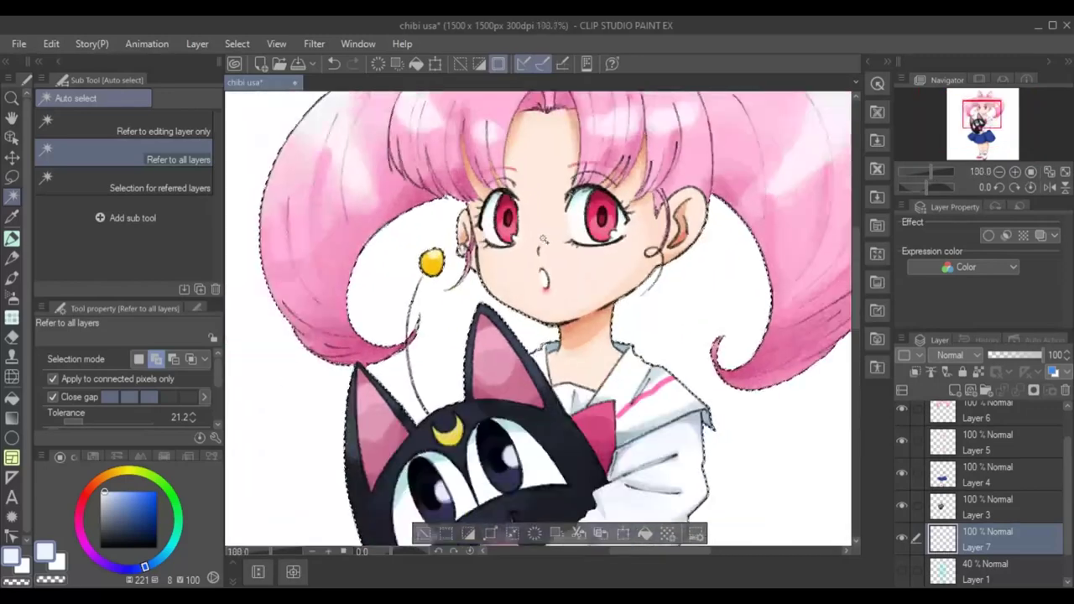
pyautogui.scroll(-4, 544, 239)
# Draw a large deep-pink circle outline behind the girl on Layer 7 and fill both of its sides with the same pink.
pyautogui.click(12, 437)
pyautogui.click(136, 498)
pyautogui.moveTo(470, 244)
pyautogui.mouseDown()
pyautogui.moveTo(663, 470)
pyautogui.moveTo(681, 417)
pyautogui.mouseUp()
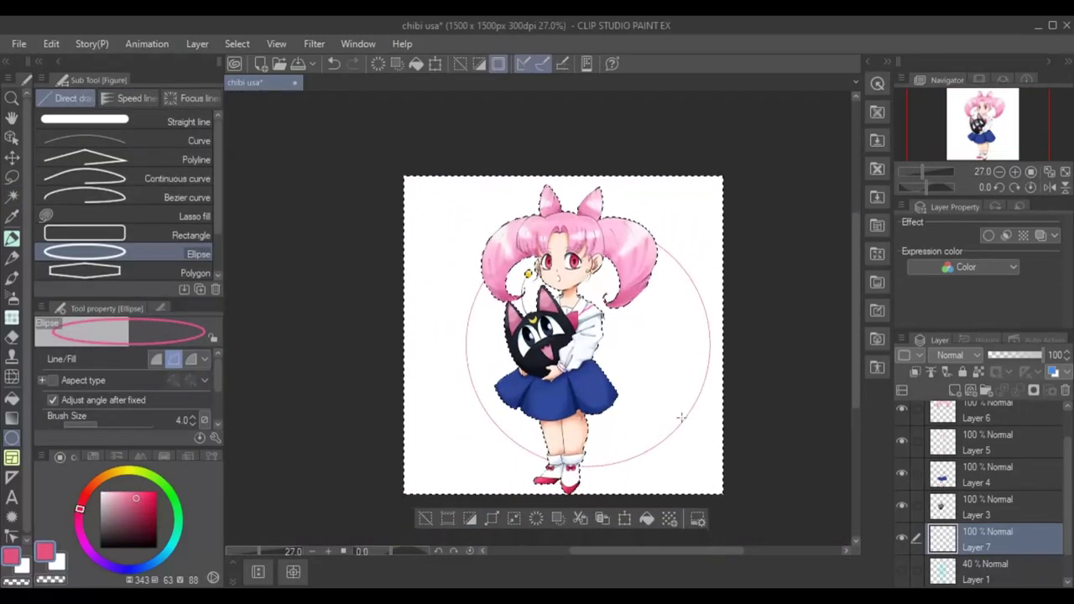
pyautogui.press('Escape')
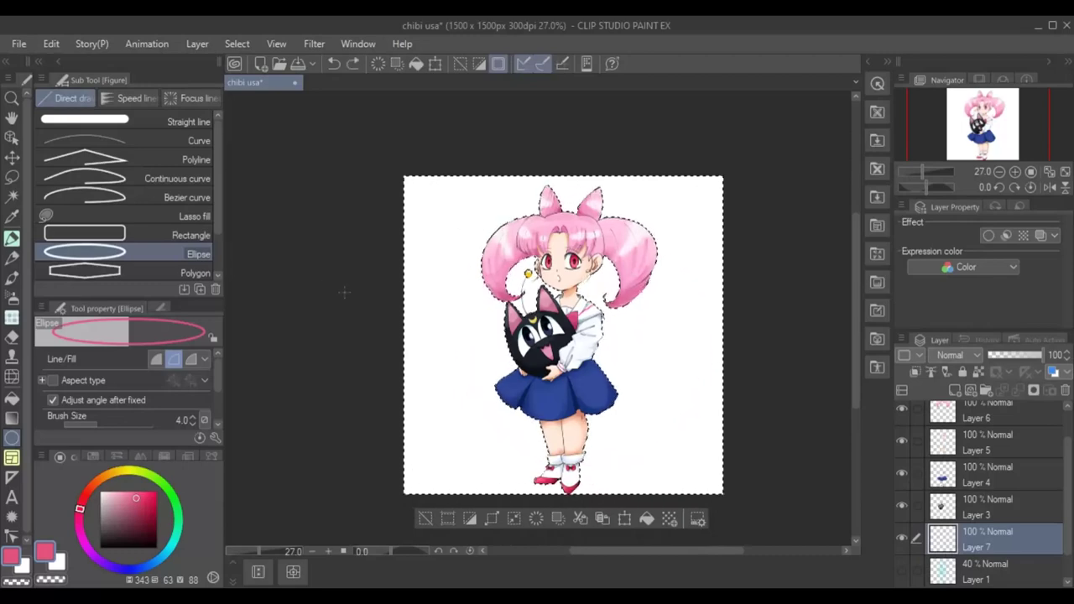
pyautogui.click(12, 398)
pyautogui.click(444, 361)
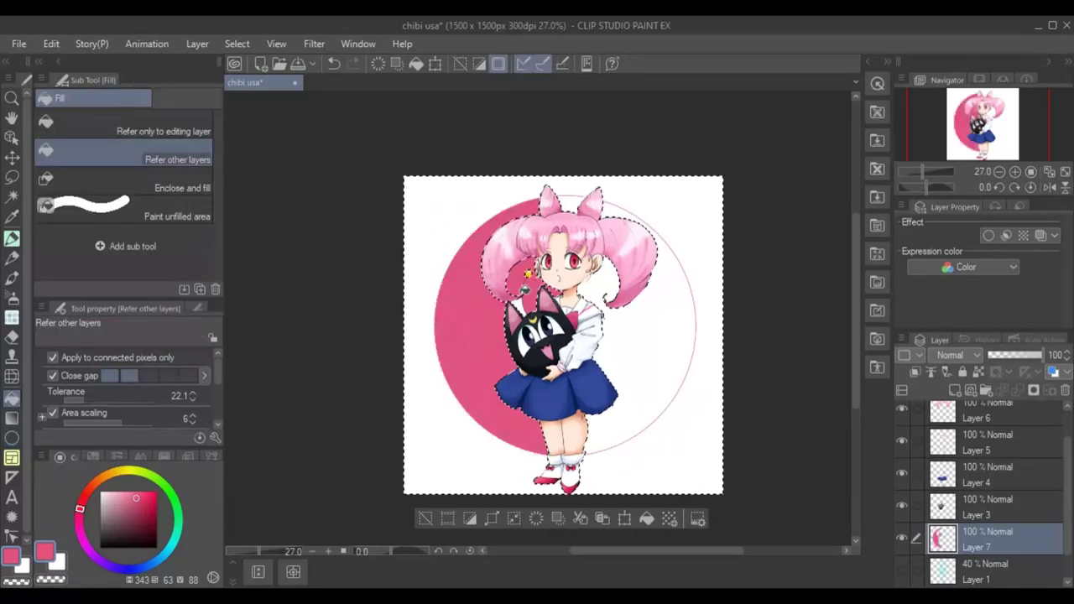
pyautogui.click(663, 252)
pyautogui.scroll(2, 571, 336)
pyautogui.scroll(-1, 562, 332)
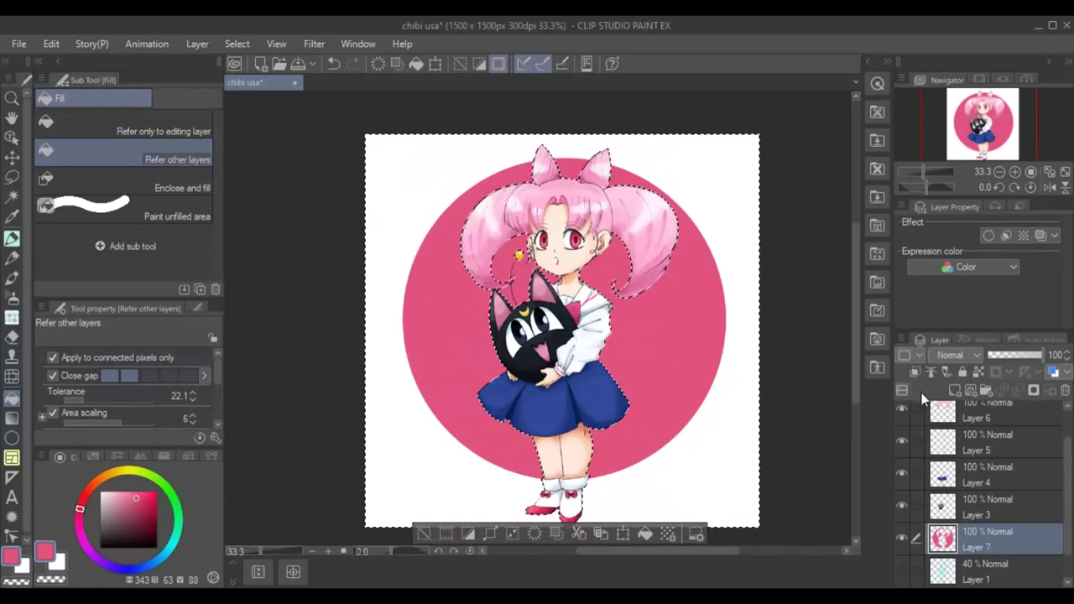
# Add a border effect to the pink circle with a light pink edge color and increase the edge thickness.
pyautogui.click(990, 236)
pyautogui.click(1002, 293)
pyautogui.click(511, 273)
pyautogui.click(714, 194)
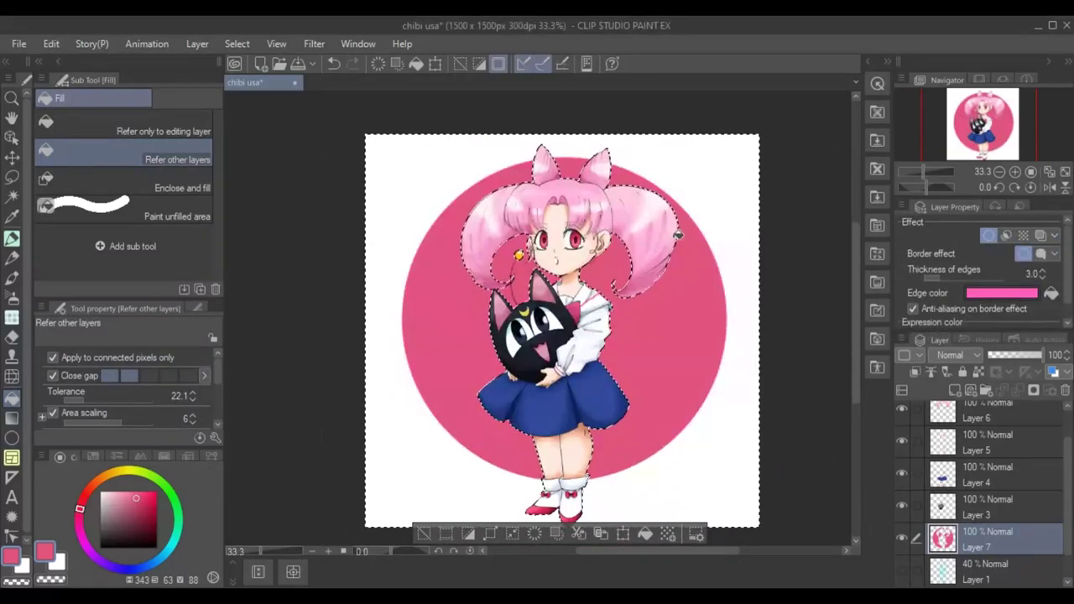
pyautogui.click(1009, 292)
pyautogui.click(710, 195)
pyautogui.moveTo(940, 279); pyautogui.dragTo(966, 277)
# Add Layer 8 beneath the circle's layer and fill the background with very pale blue.
pyautogui.scroll(-1, 857, 271)
pyautogui.click(982, 571)
pyautogui.hotkey('ctrl', 'shift', 'n')
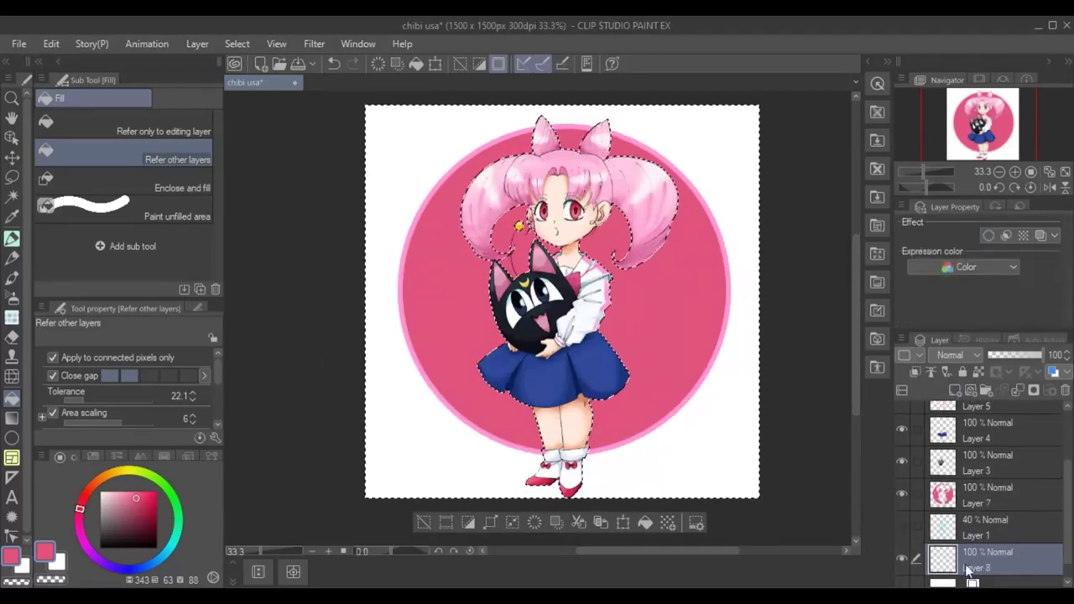
pyautogui.click(649, 319)
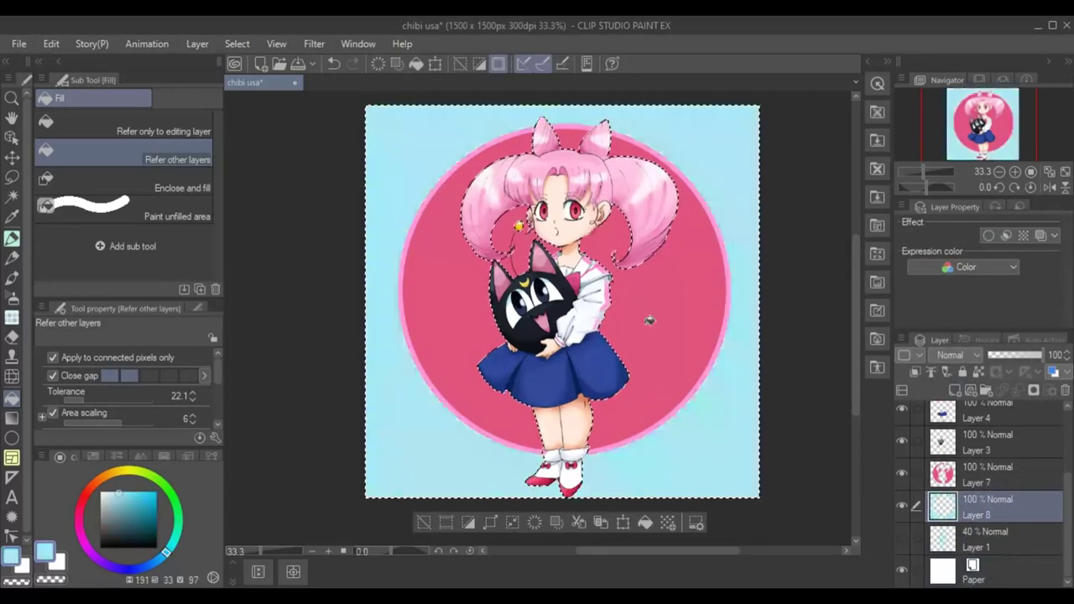
pyautogui.click(105, 496)
pyautogui.click(370, 304)
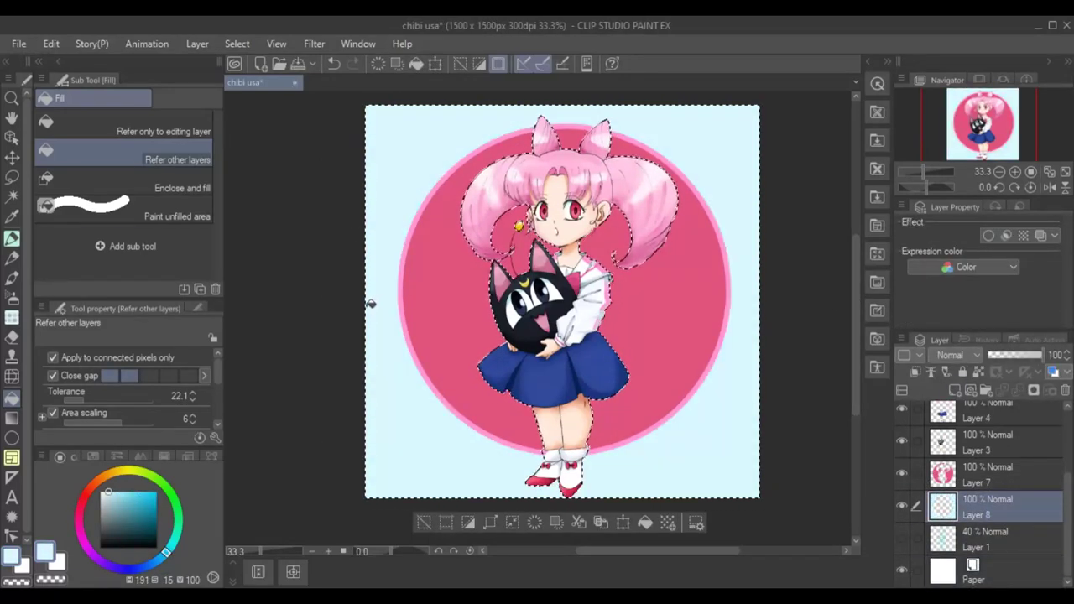
# Reduce the circle's border thickness on Layer 7 to 2.0 and add Layer 9 above it.
pyautogui.click(982, 474)
pyautogui.moveTo(999, 277); pyautogui.dragTo(938, 277)
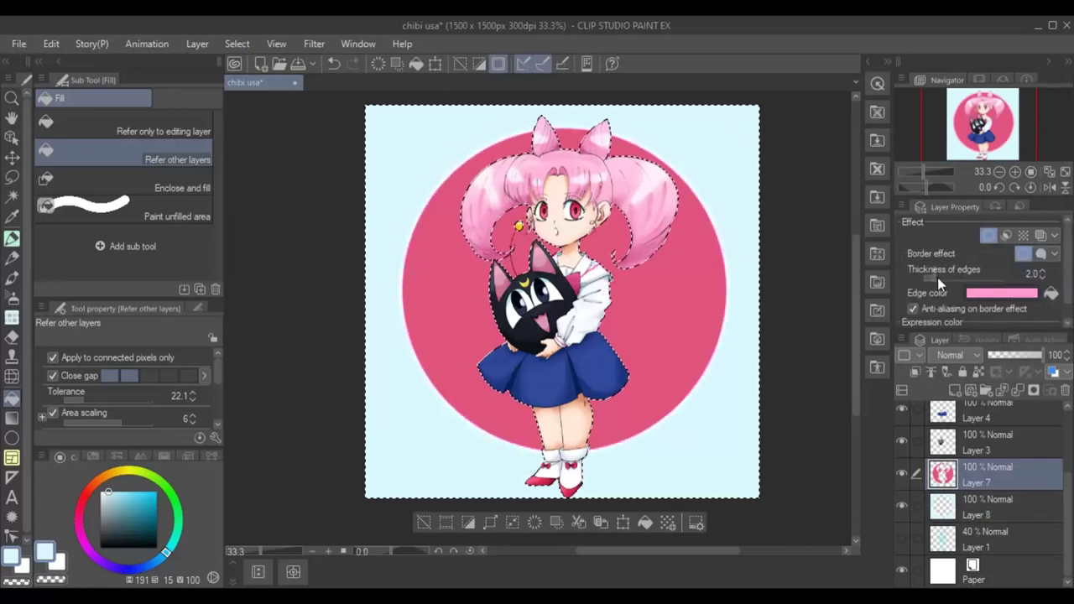
pyautogui.hotkey('ctrl', 'shift', 'n')
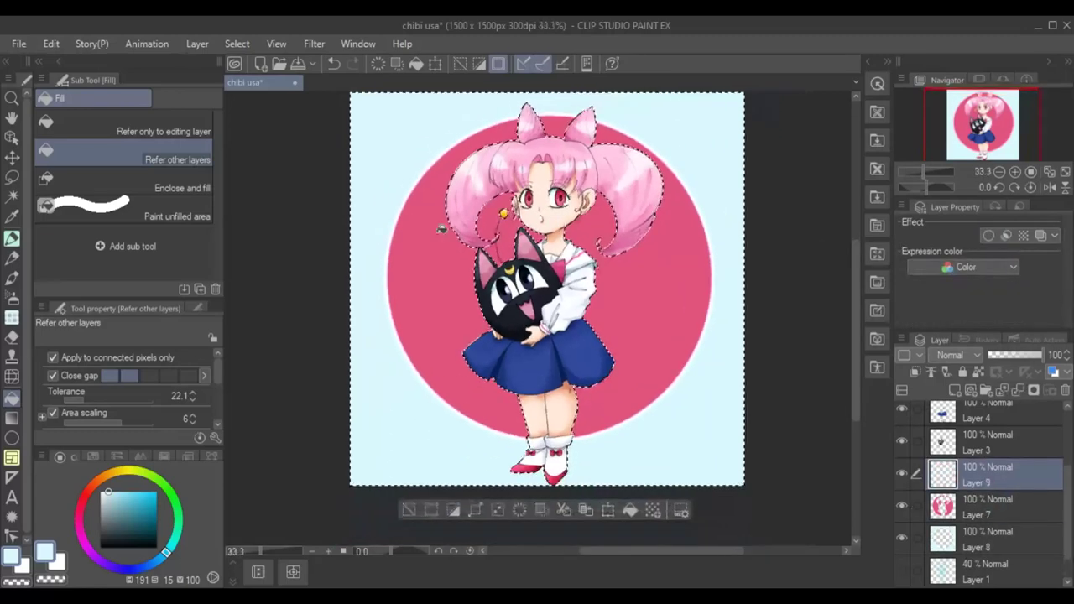
# Draw a horizontal blue lace band behind the girl on Layer 9 with the decoration brush 手書きレースきらきら at size 290.8.
pyautogui.click(12, 319)
pyautogui.scroll(-5, 220, 217)
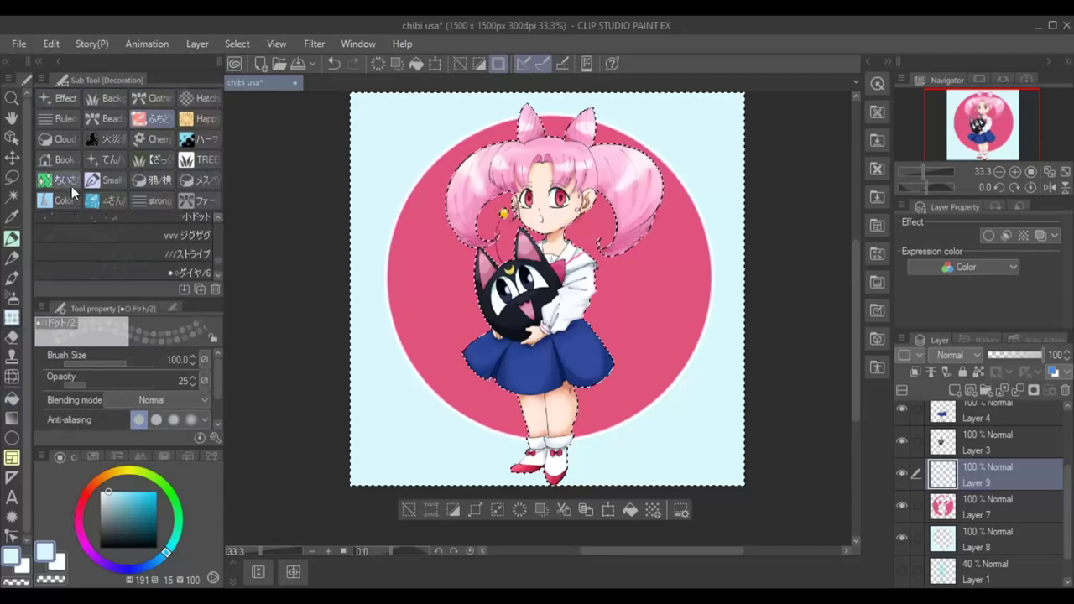
pyautogui.click(118, 273)
pyautogui.scroll(-5, 218, 220)
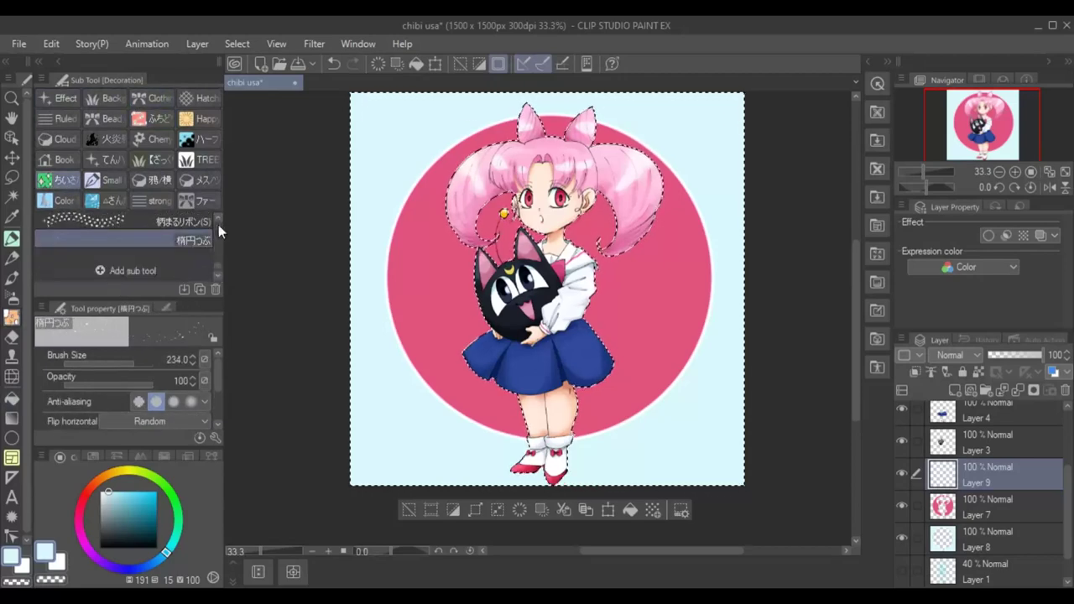
pyautogui.click(210, 272)
pyautogui.scroll(-5, 217, 216)
pyautogui.click(205, 272)
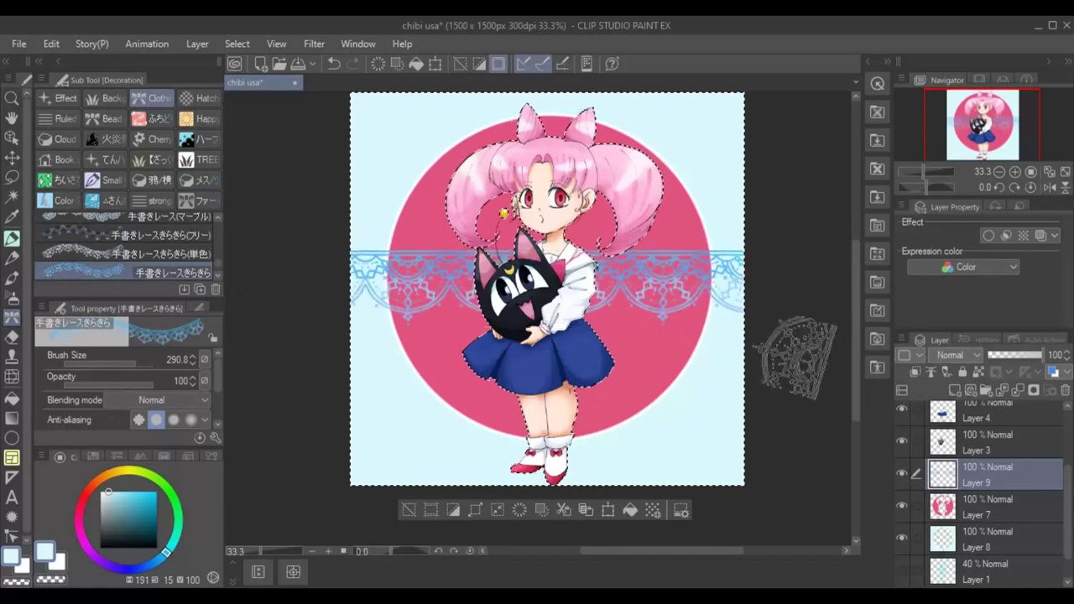
# Replace the blue band with white lace across the upper edge of the canvas on Layer 9, using the Lace 2 brush at size 187.7.
pyautogui.scroll(-3, 211, 224)
pyautogui.click(202, 243)
pyautogui.scroll(-1, 322, 160)
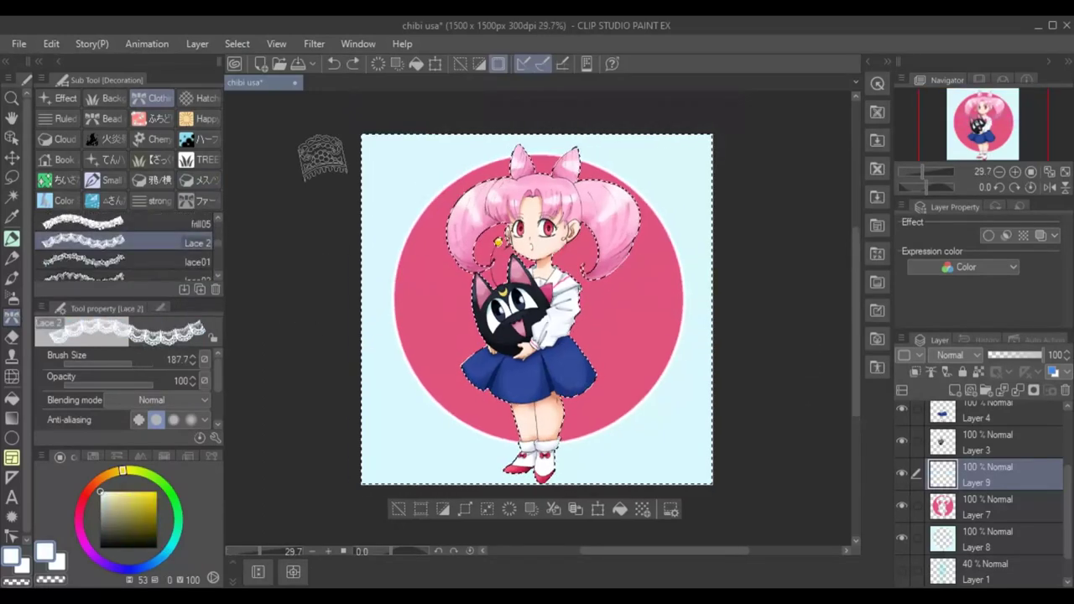
pyautogui.keyDown('shift'); pyautogui.click(322, 160); pyautogui.keyUp('shift')
pyautogui.click(159, 260)
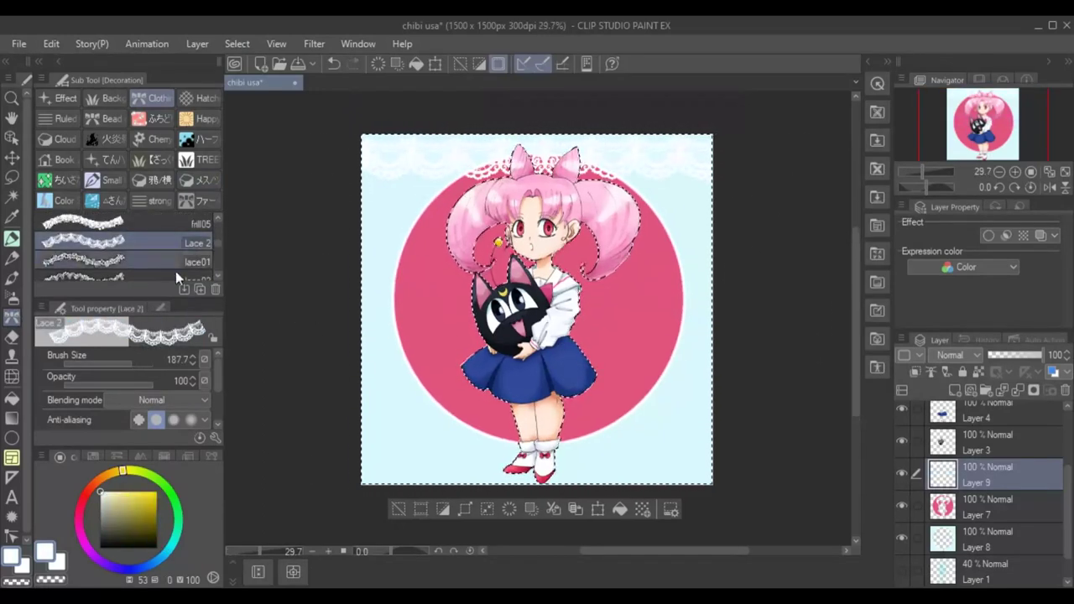
pyautogui.scroll(1, 219, 220)
pyautogui.scroll(-8, 219, 219)
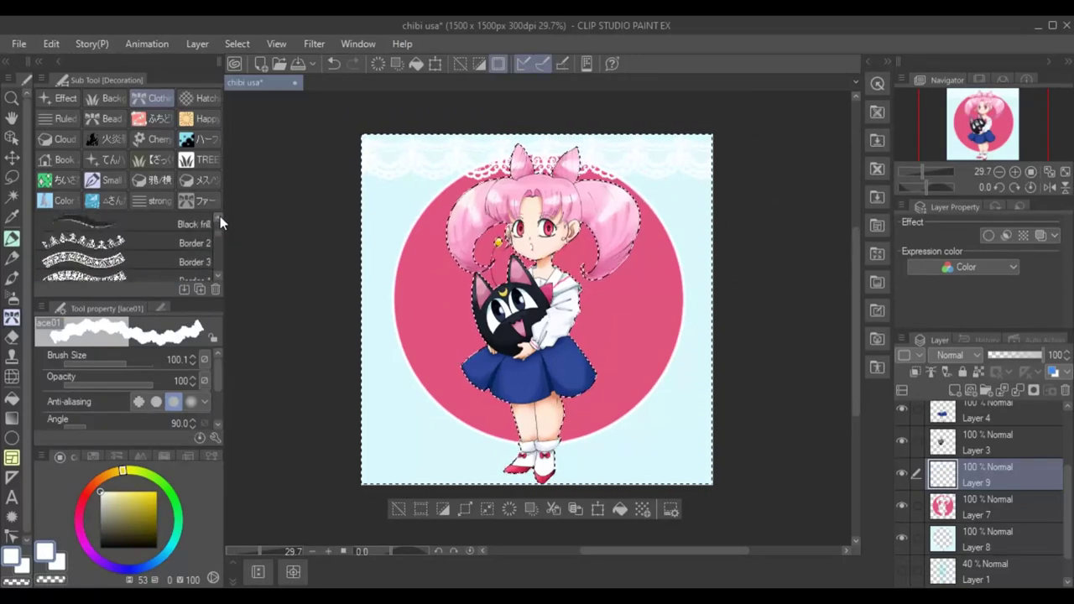
pyautogui.scroll(3, 221, 216)
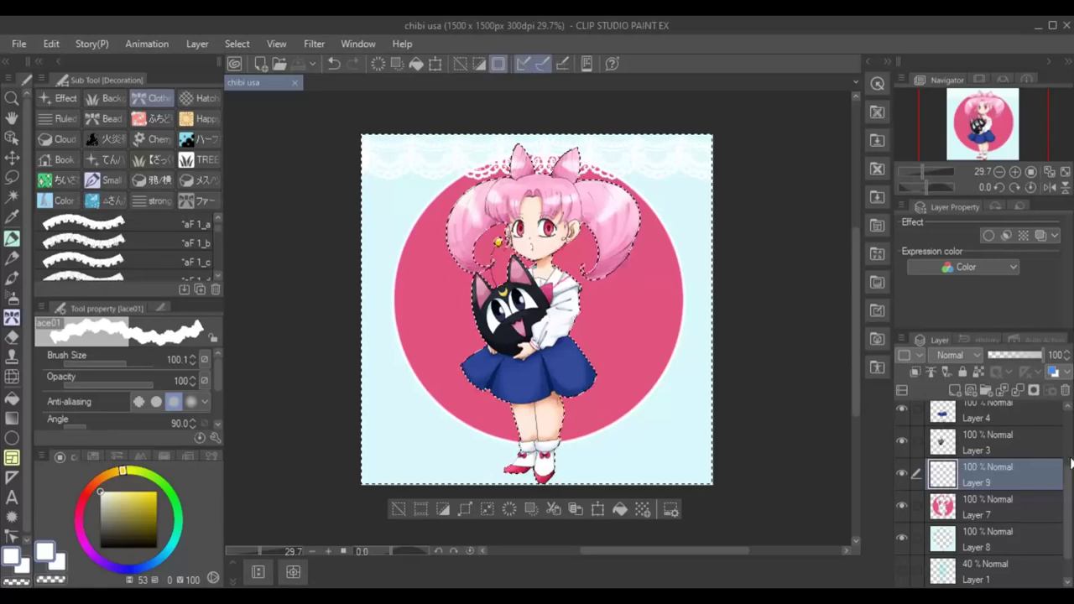
# Scatter yellow watercolor stars on both sides of the girl on Layer 9 with the effect brush 水彩星(黄色) at size 266.4.
pyautogui.scroll(1, 1018, 438)
pyautogui.click(58, 98)
pyautogui.scroll(-2, 218, 263)
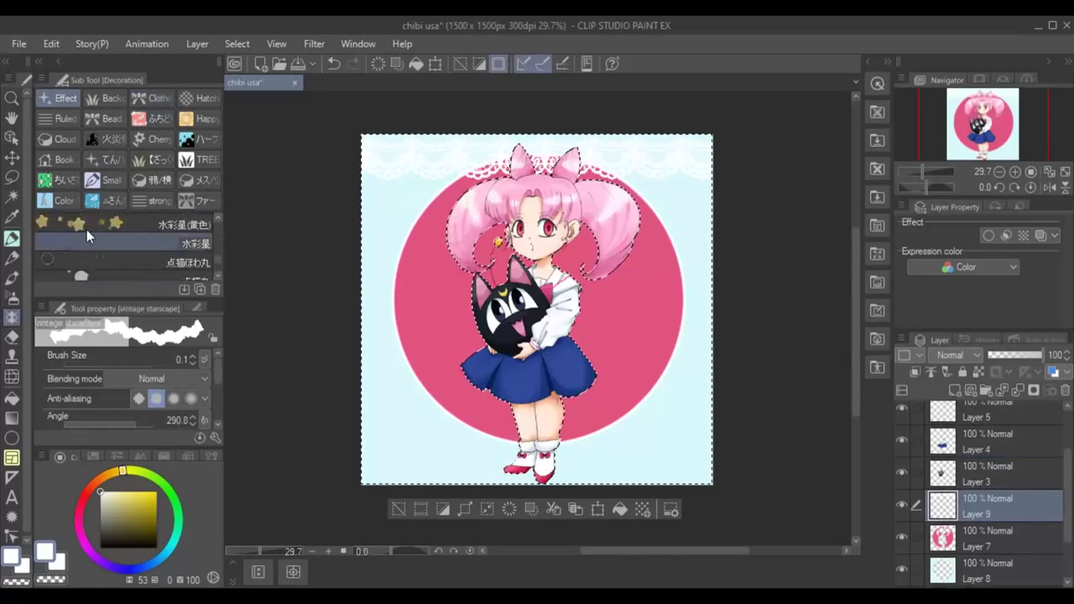
pyautogui.click(87, 225)
pyautogui.moveTo(378, 290); pyautogui.dragTo(424, 301)
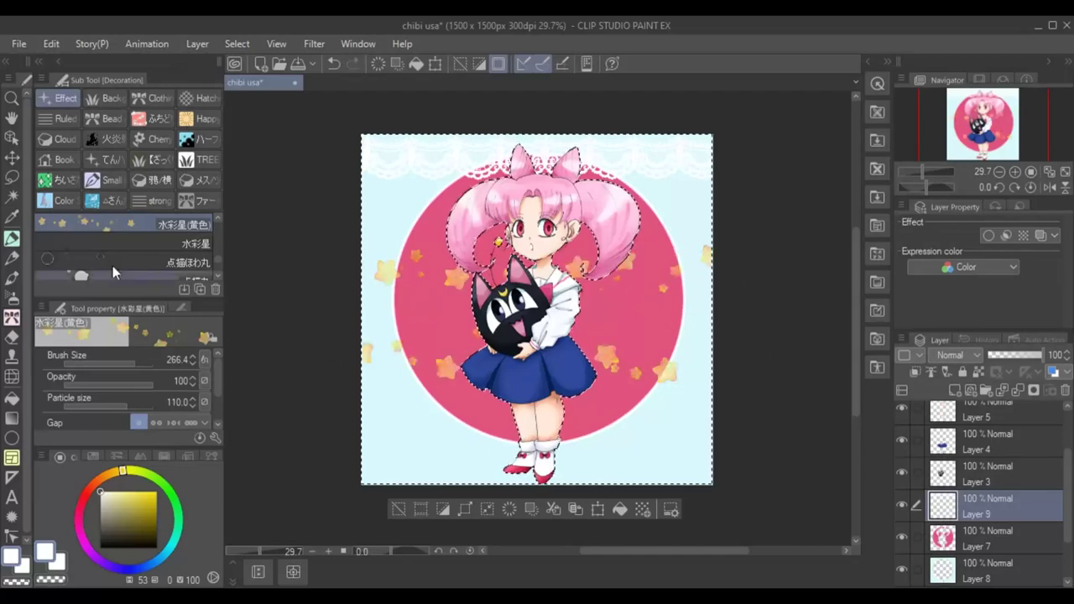
# Scatter small pale yellow dots among the stars on Layer 9 with the decoration brush ちいさなまる at size 200.0.
pyautogui.click(219, 274)
pyautogui.click(218, 218)
pyautogui.click(218, 217)
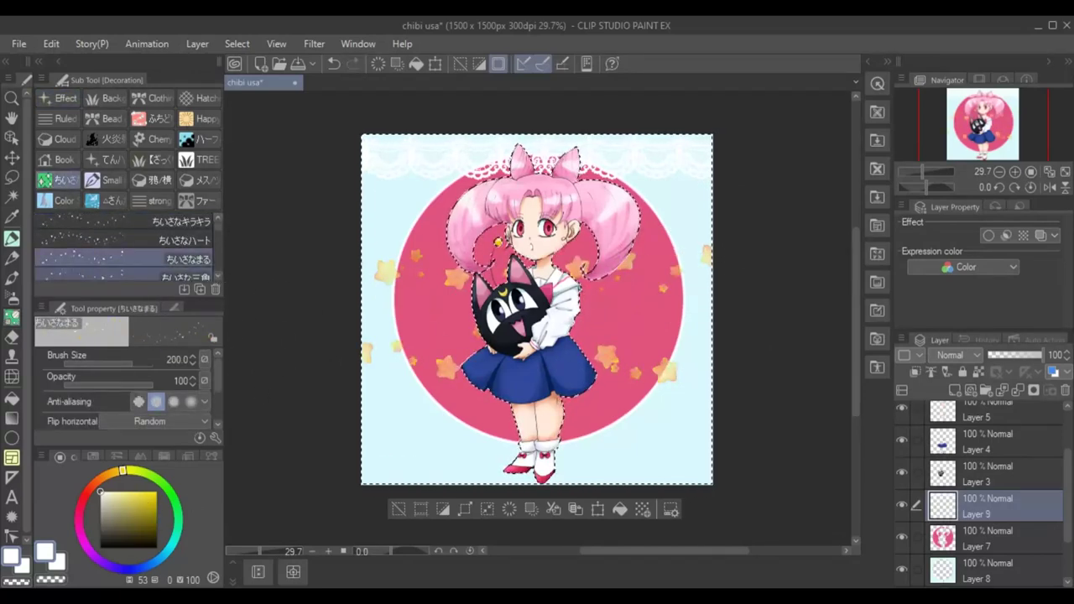
pyautogui.click(141, 492)
# Hand-letter "Chibi Usa" in muted indigo beside the girl's legs on new Layer 10 with the フェルトペン marker at size 29.8, adding a white border effect.
pyautogui.scroll(3, 466, 447)
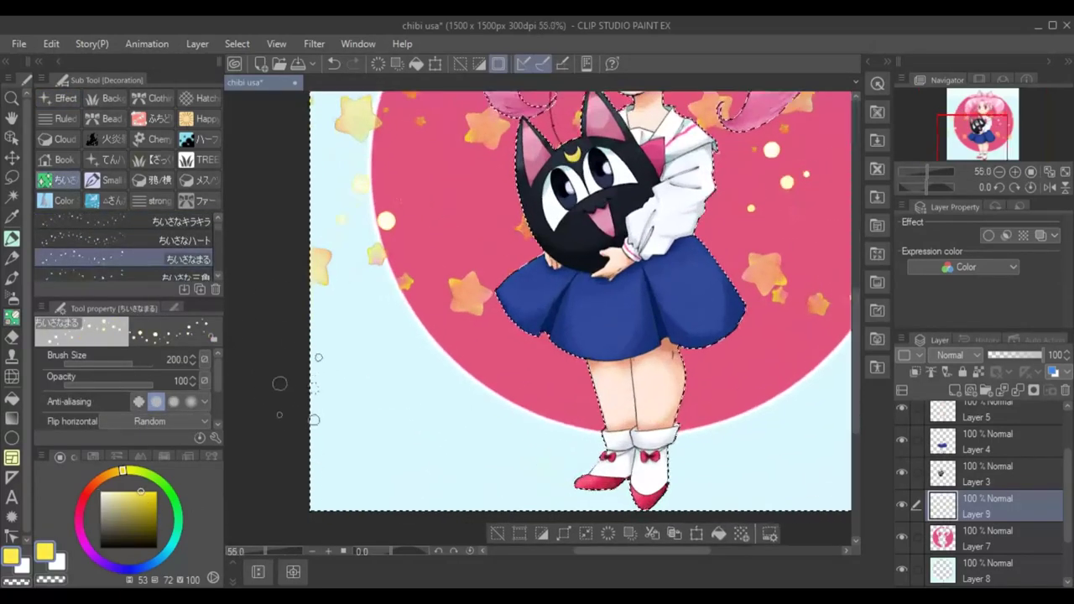
pyautogui.click(956, 390)
pyautogui.press('p')
pyautogui.click(124, 569)
pyautogui.click(128, 515)
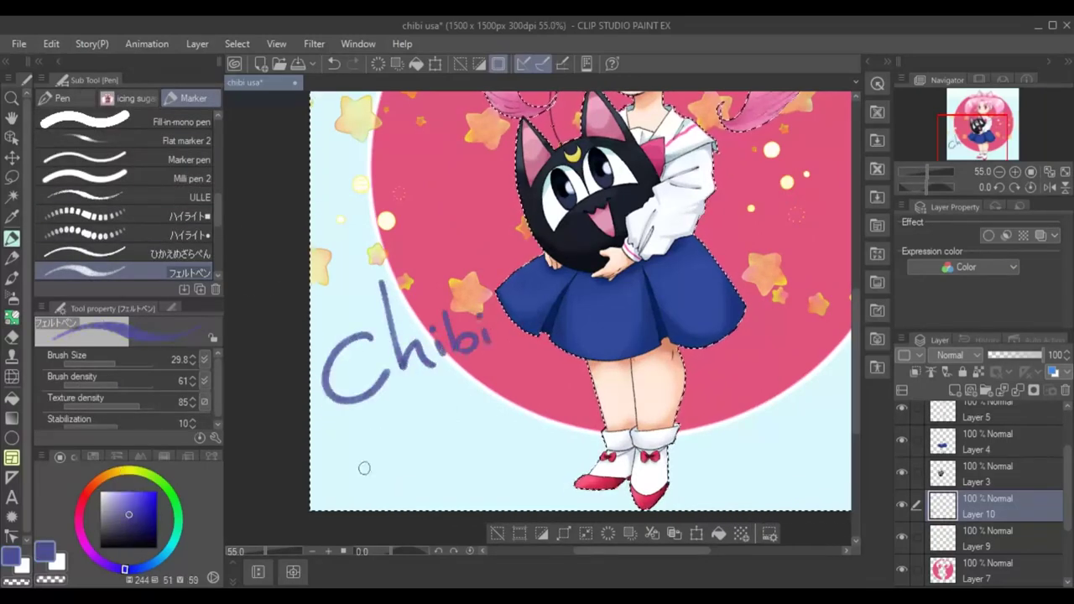
pyautogui.click(989, 236)
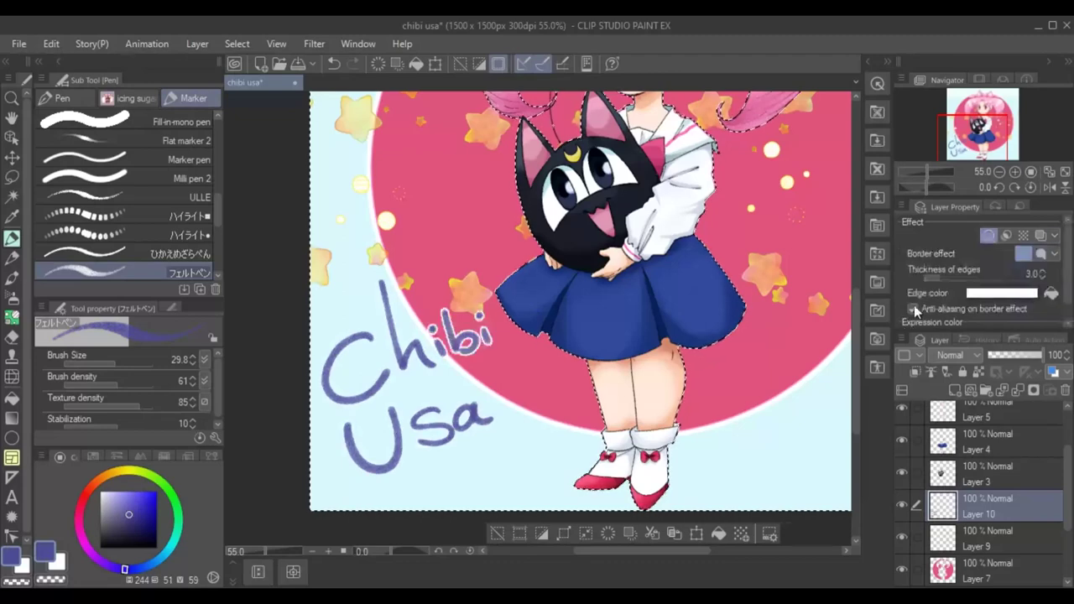
# Draw a small bright yellow crown-shaped doodle beside the girl's shoe on Layer 10 with the pen Tペン at size 6.2.
pyautogui.scroll(4, 712, 469)
pyautogui.click(125, 472)
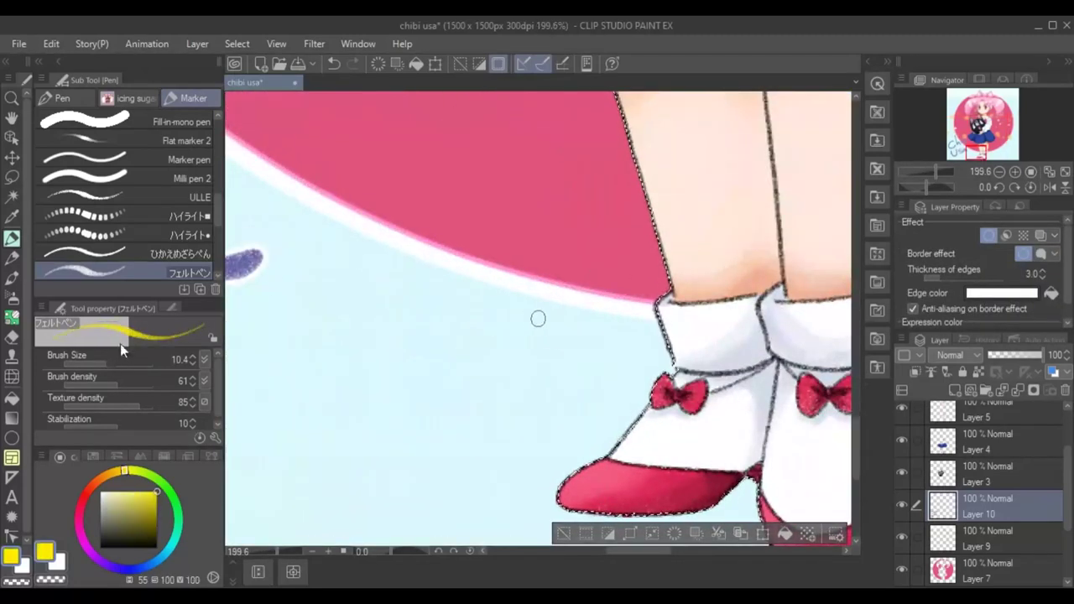
pyautogui.click(63, 98)
pyautogui.moveTo(585, 299)
pyautogui.mouseDown()
pyautogui.moveTo(566, 384)
pyautogui.moveTo(642, 369)
pyautogui.mouseUp()
pyautogui.moveTo(556, 408); pyautogui.dragTo(634, 395)
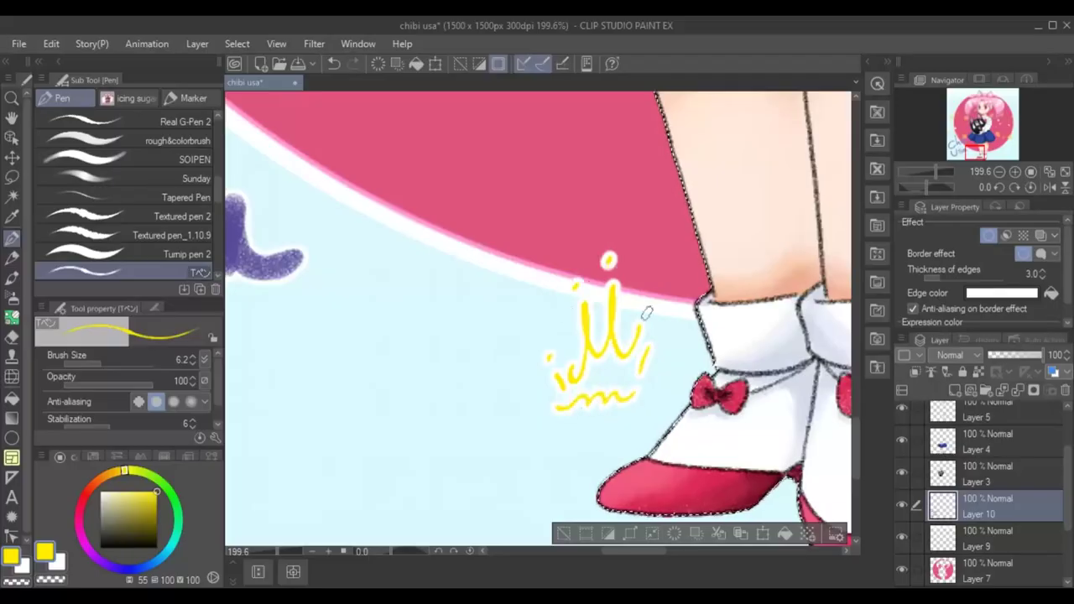